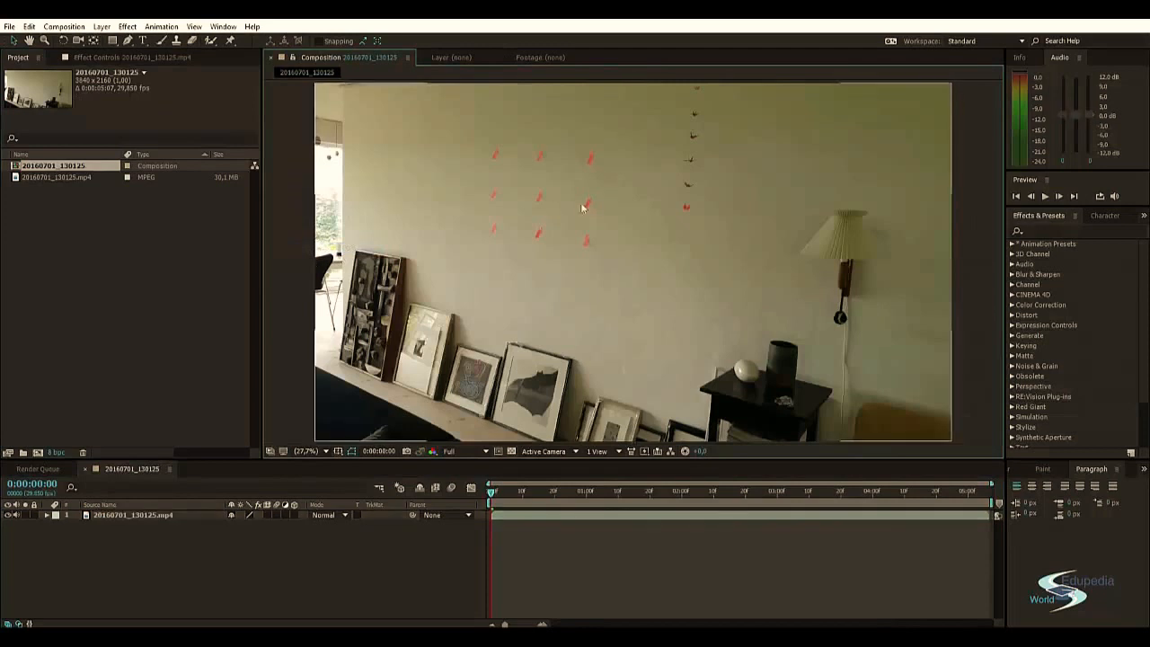
{"action": "left_click", "coordinate": [613, 239]}
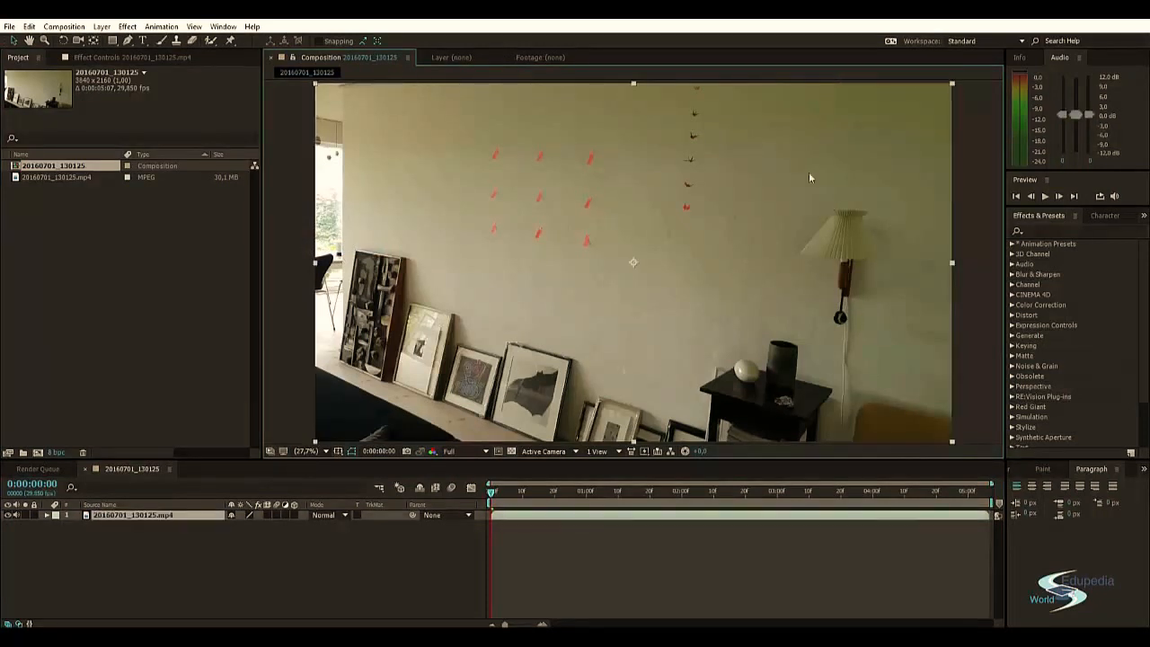
{"action": "left_click", "coordinate": [966, 135]}
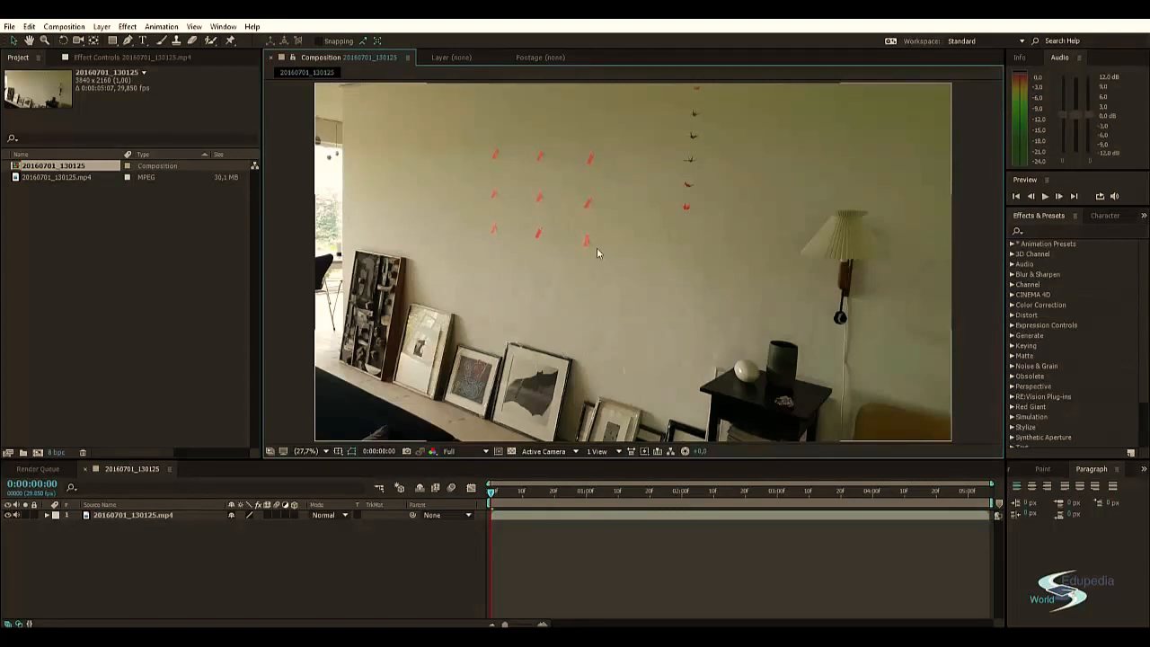
Step: Rename the 20160701_130125.mp4 layer to Footage
{"action": "left_click", "coordinate": [161, 515]}
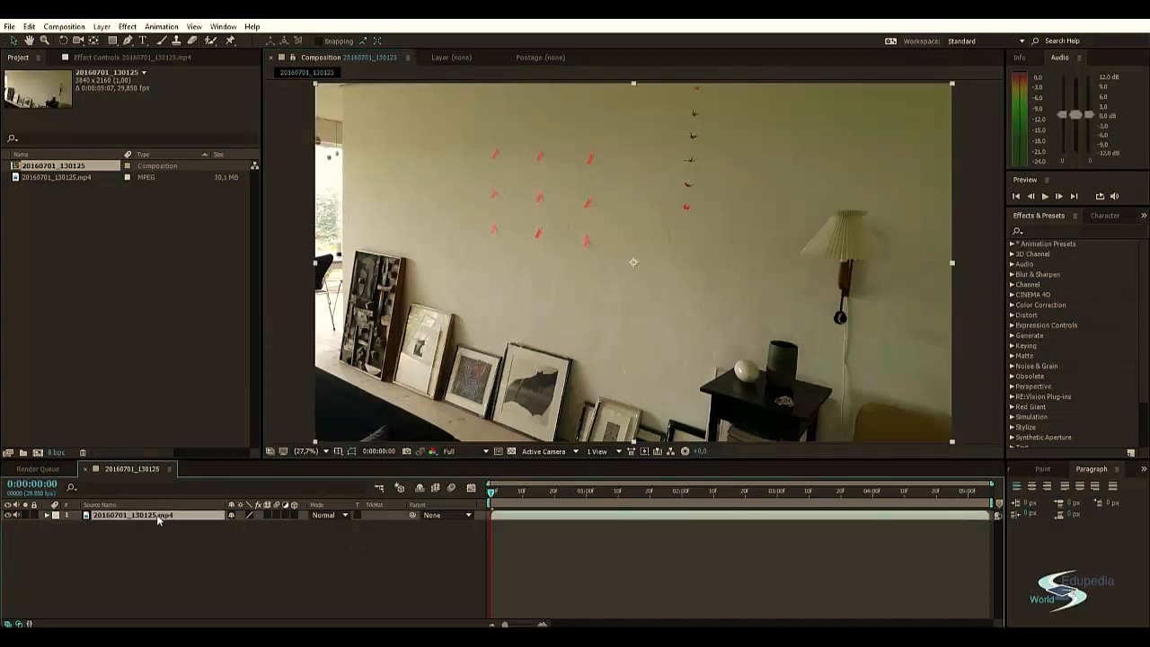
{"action": "key", "text": "Return"}
{"action": "type", "text": "Footage"}
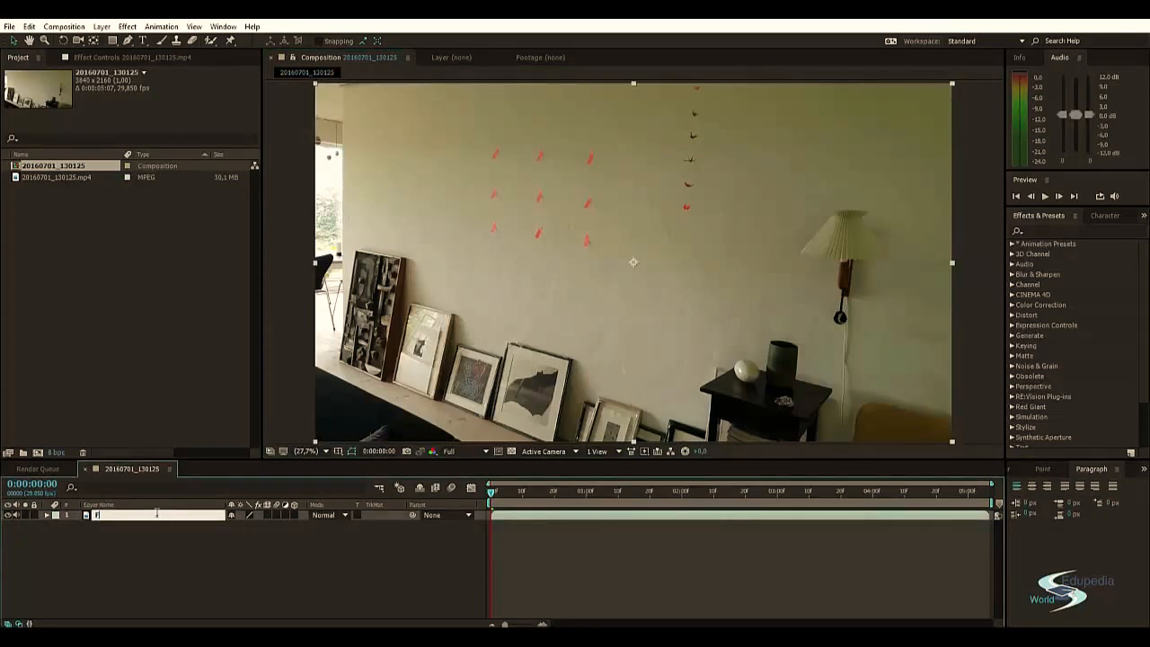
{"action": "key", "text": "Return"}
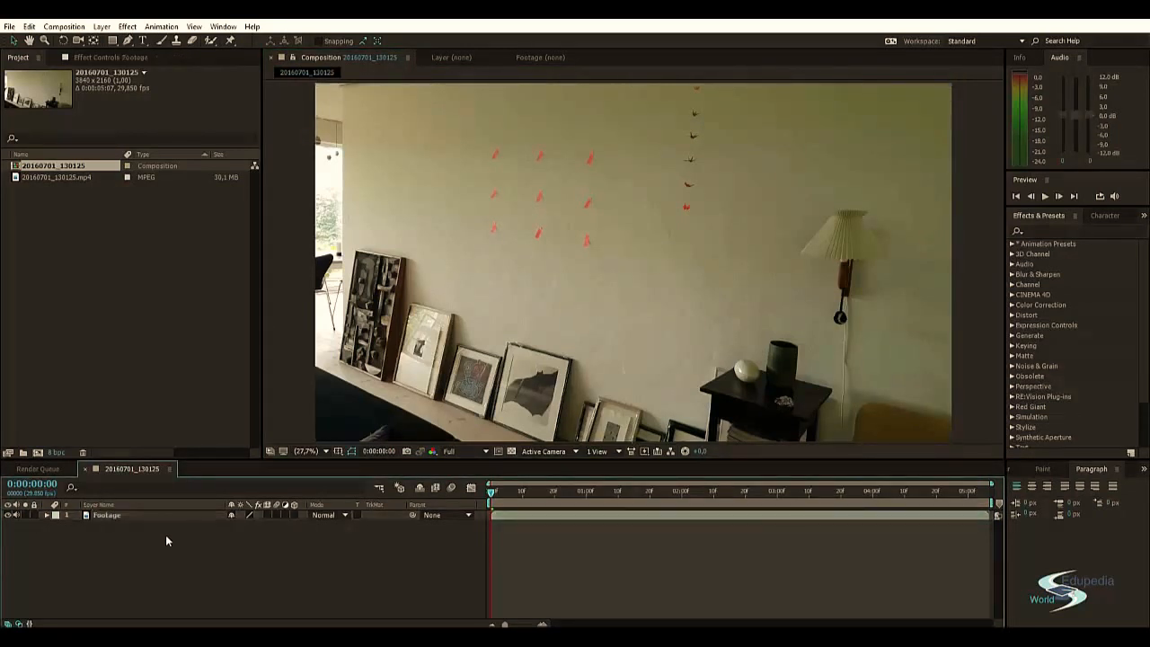
{"action": "left_click", "coordinate": [303, 157]}
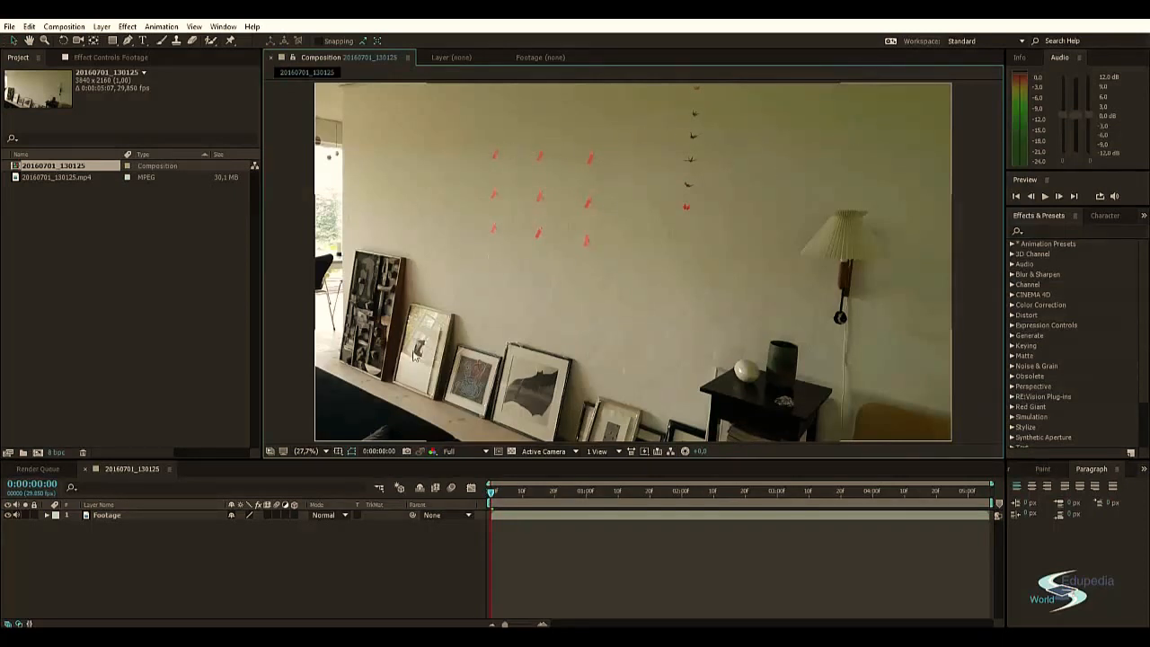
Step: Run Track Camera on the Footage layer with Detailed Analysis and Auto-delete Points Across Time enabled
{"action": "left_click", "coordinate": [107, 515]}
{"action": "right_click", "coordinate": [113, 515]}
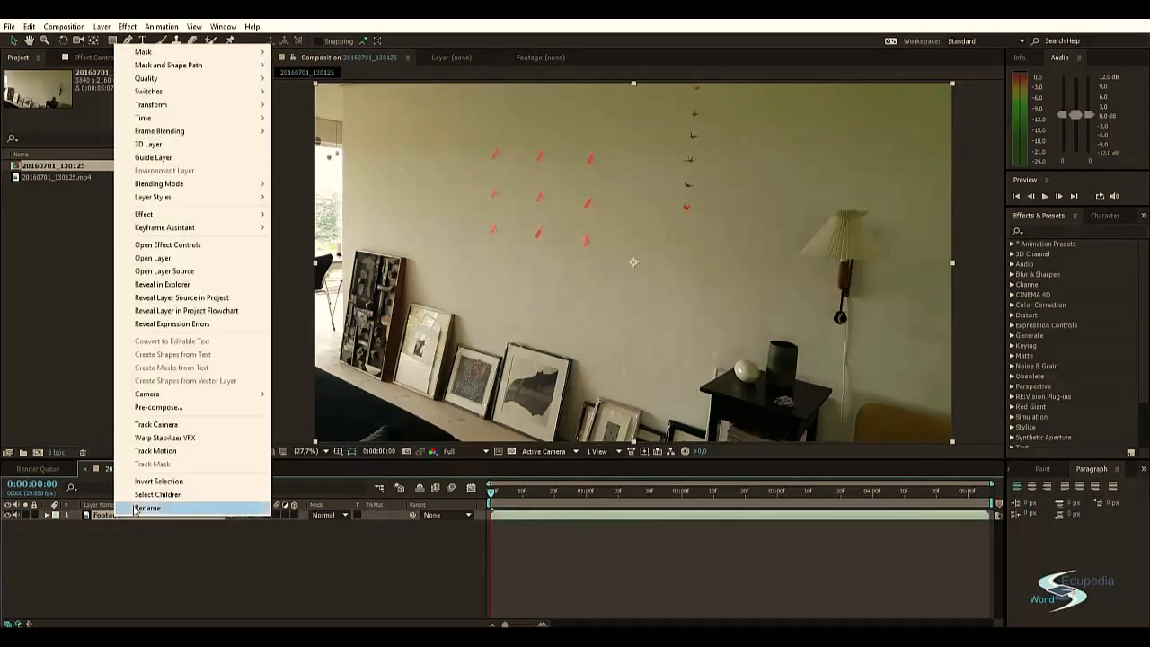
{"action": "left_click", "coordinate": [184, 423]}
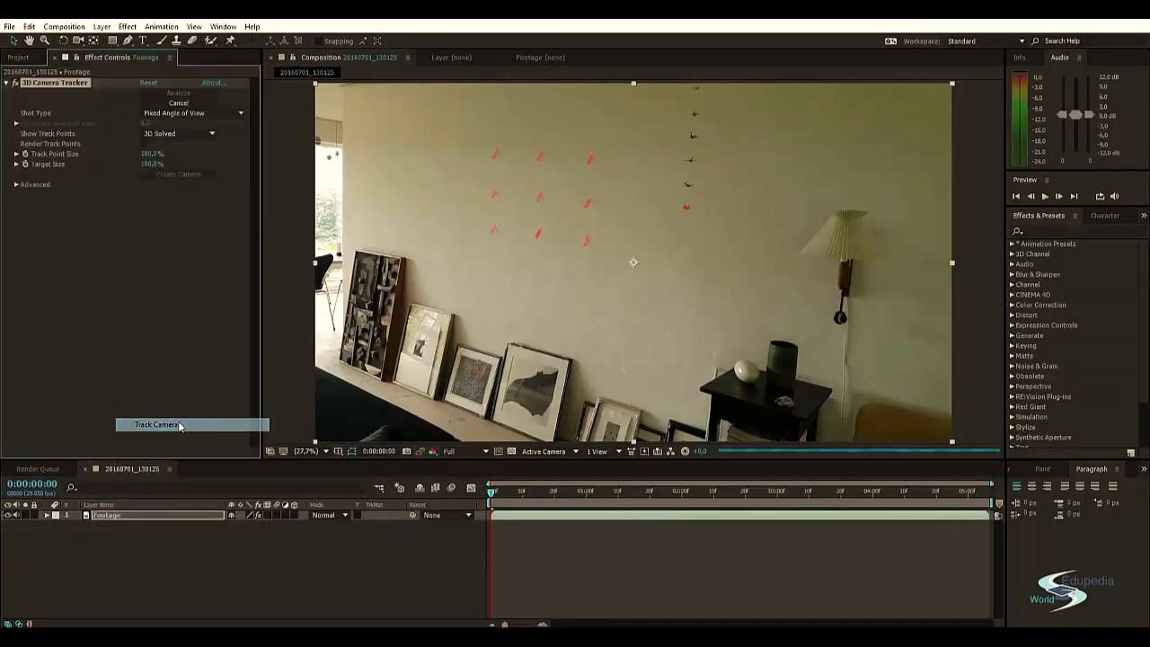
{"action": "left_click", "coordinate": [17, 183]}
{"action": "left_click", "coordinate": [144, 225]}
{"action": "left_click", "coordinate": [144, 234]}
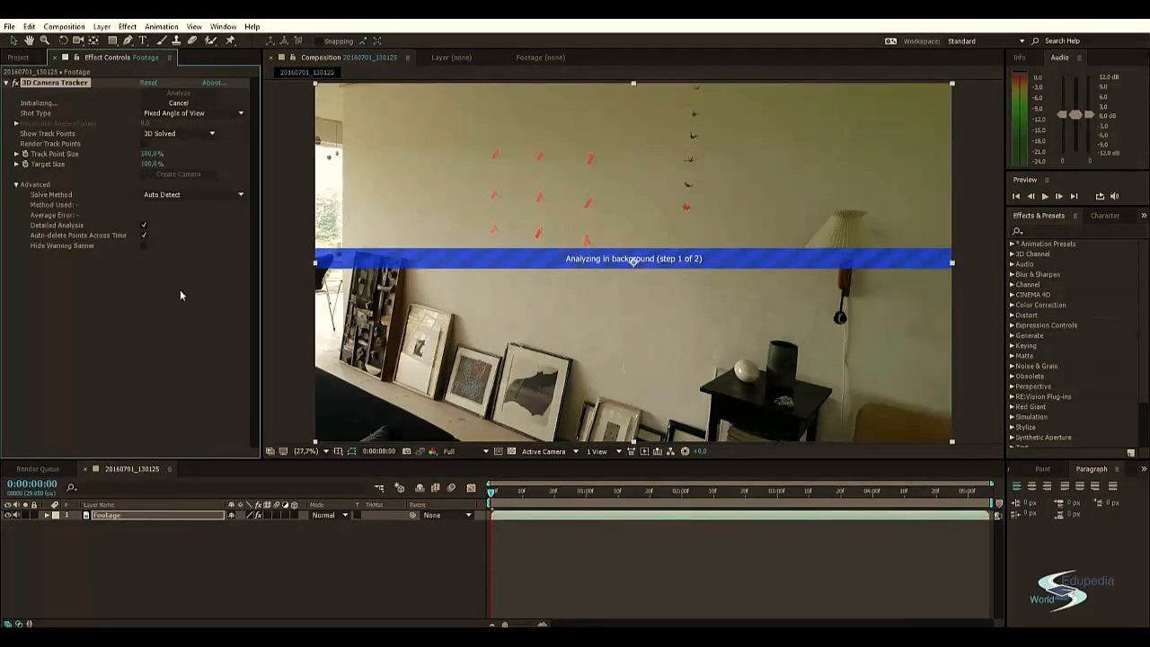
{"action": "left_click", "coordinate": [302, 268]}
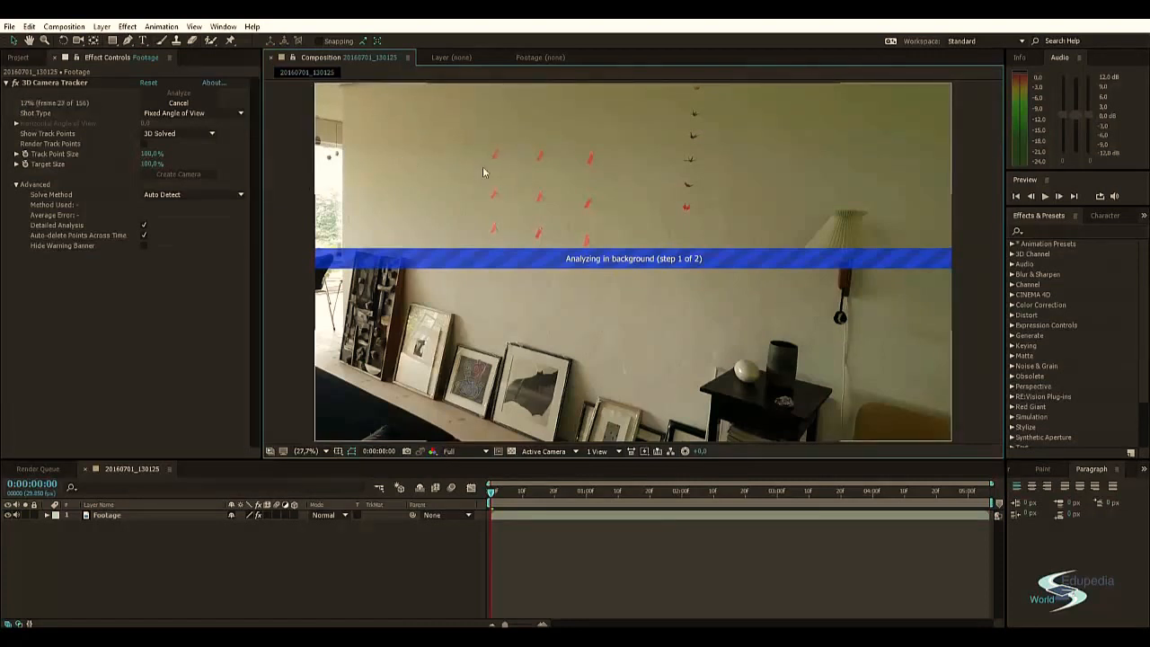
Step: Examine the red markers on the wall and the leaning frames up close while the camera analysis runs
{"action": "scroll", "coordinate": [482, 166], "scroll_direction": "up", "scroll_amount": 5}
{"action": "scroll", "coordinate": [377, 139], "scroll_direction": "down", "scroll_amount": 5}
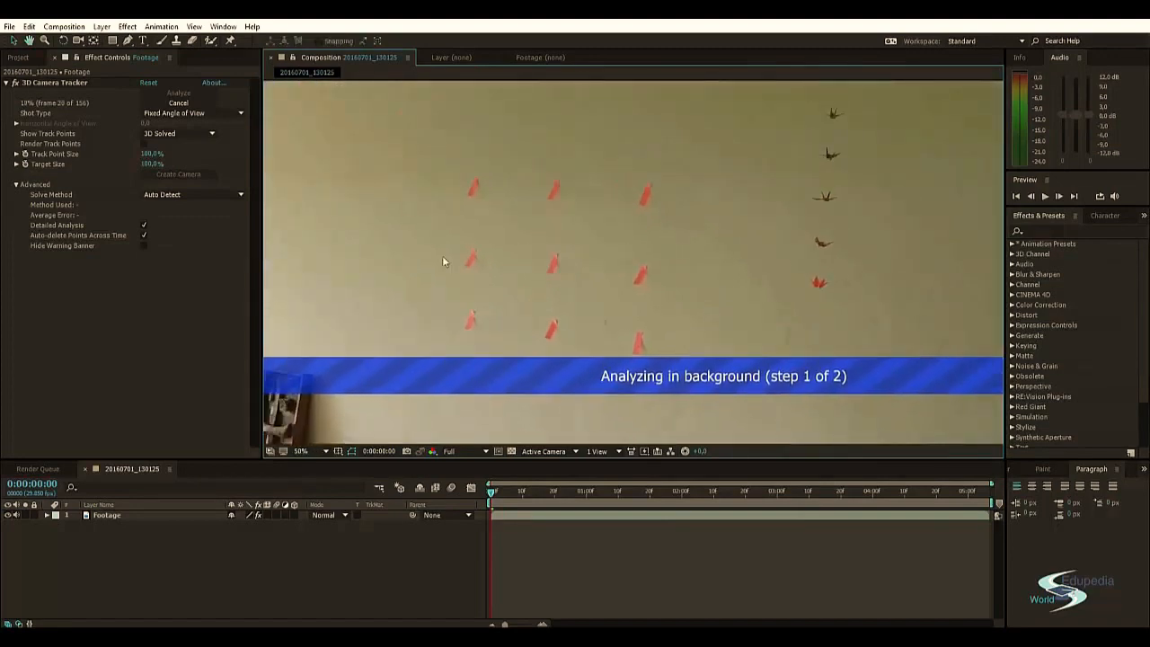
{"action": "left_click_drag", "start_coordinate": [502, 254], "coordinate": [642, 162]}
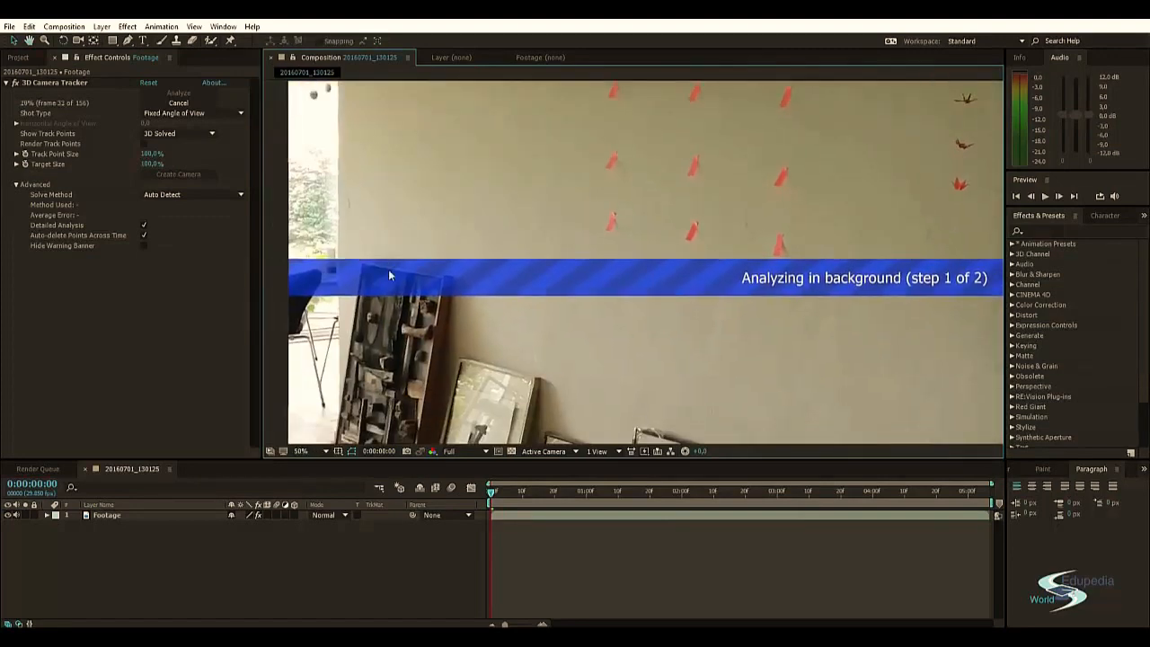
{"action": "middle_click_drag", "start_coordinate": [623, 87], "coordinate": [483, 167]}
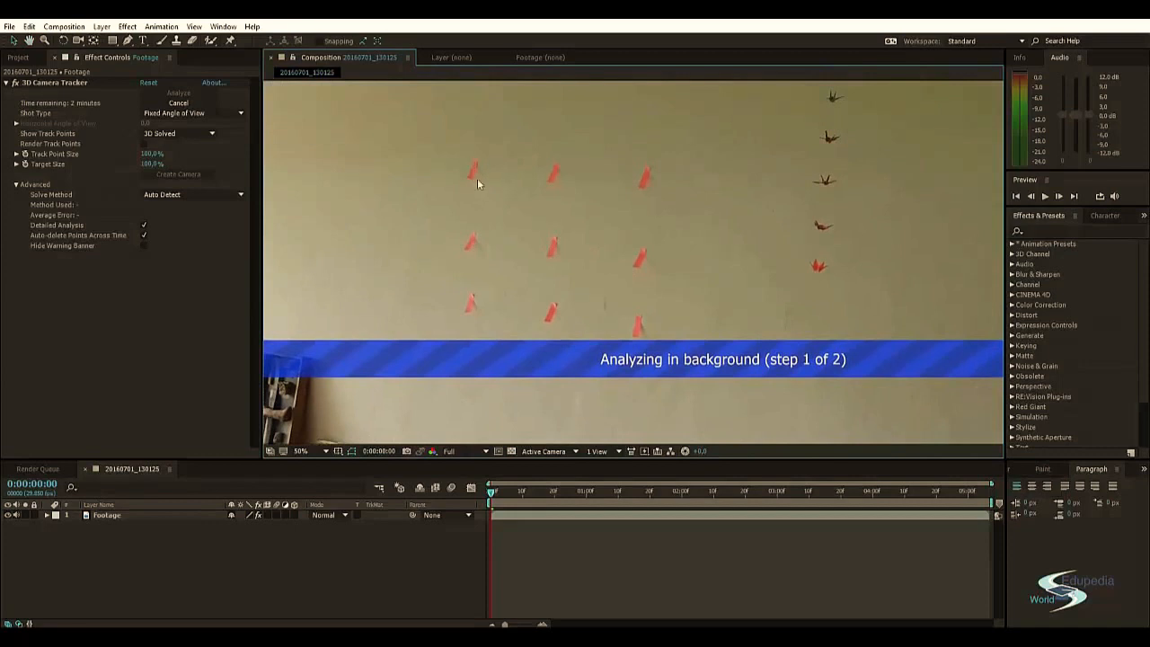
{"action": "scroll", "coordinate": [641, 197], "scroll_direction": "down", "scroll_amount": 2}
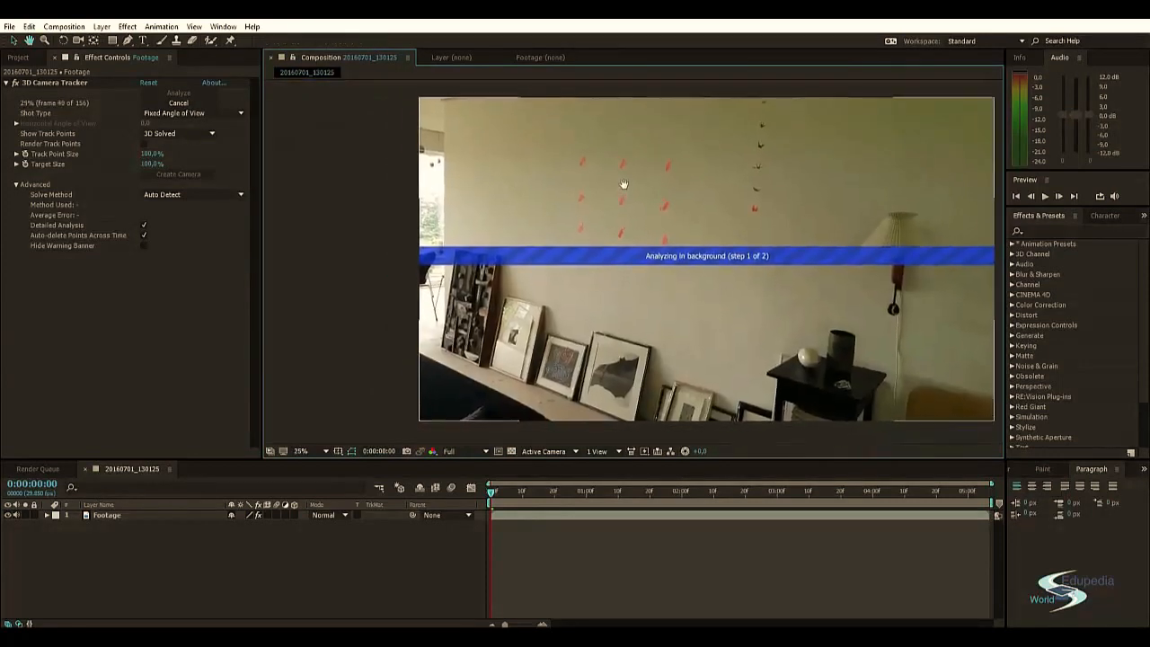
{"action": "middle_click_drag", "start_coordinate": [624, 184], "coordinate": [595, 173]}
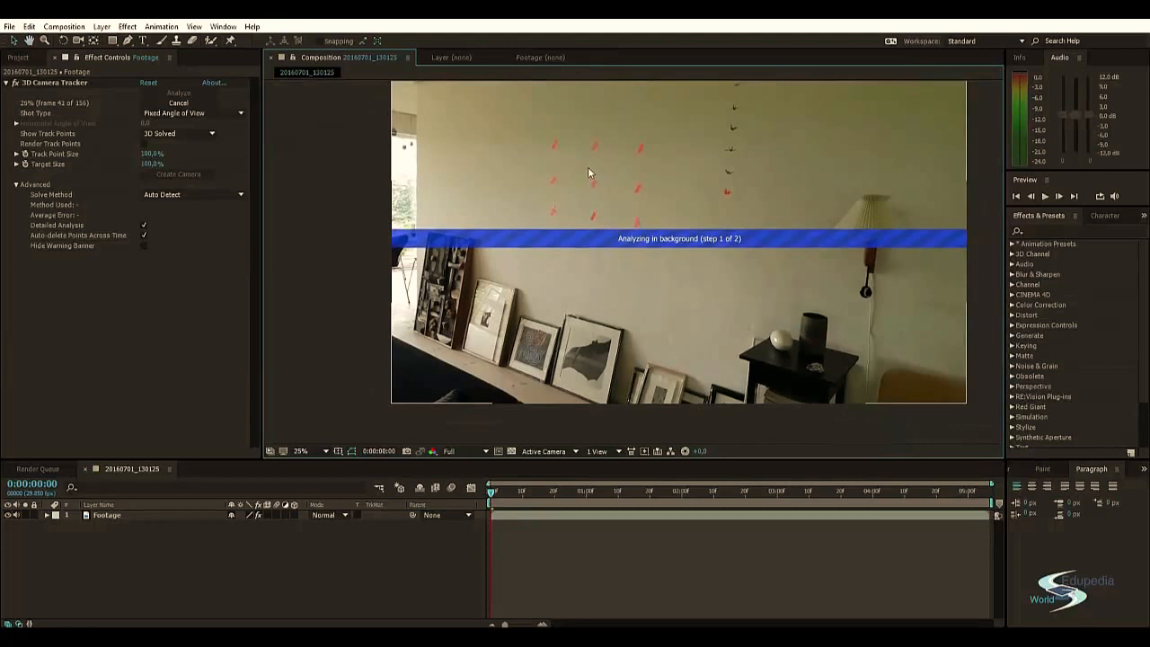
{"action": "middle_click_drag", "start_coordinate": [578, 185], "coordinate": [546, 206]}
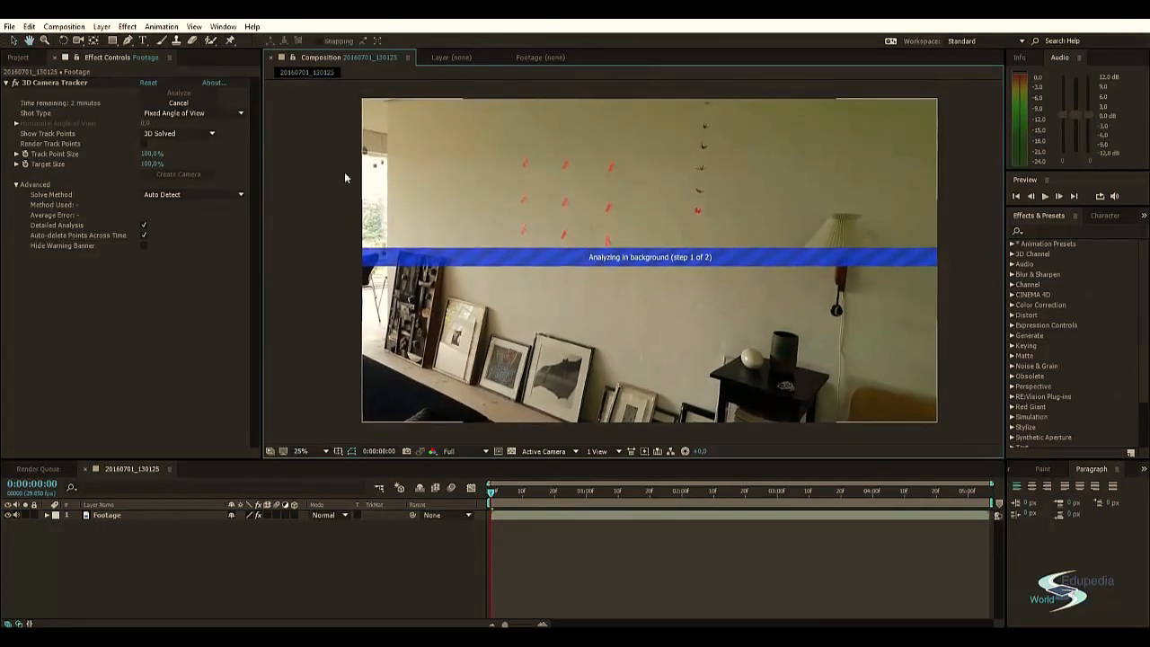
{"action": "left_click", "coordinate": [64, 82]}
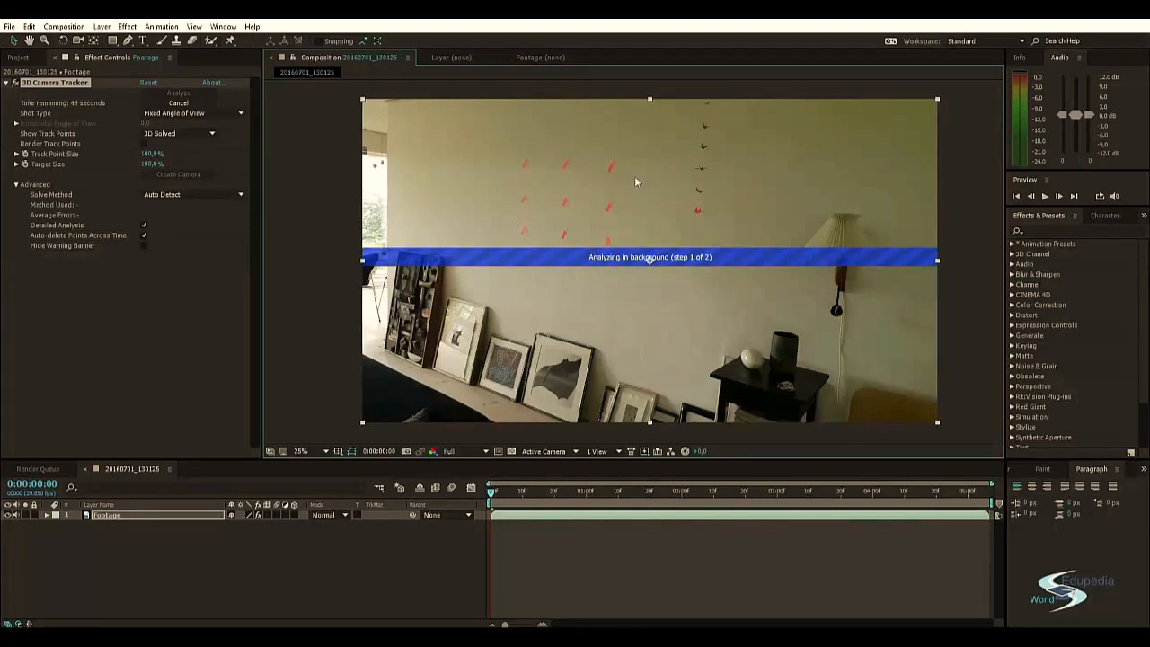
Step: Switch to the File Explorer window showing the 2016-07 folder
{"action": "key", "text": "alt+Tab"}
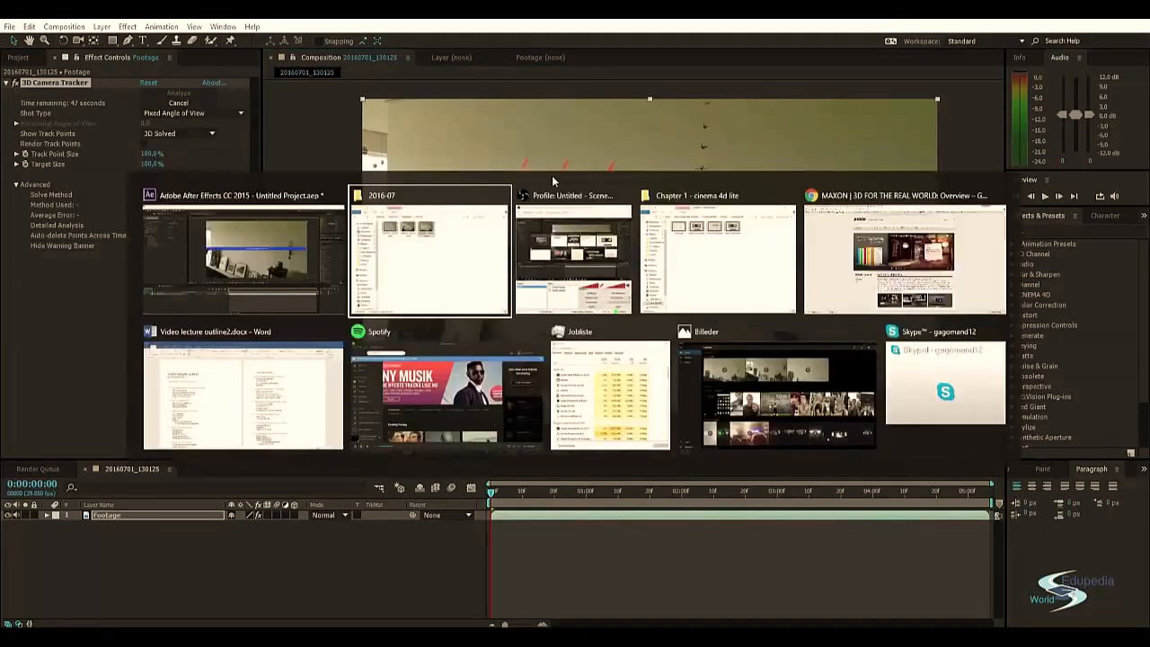
{"action": "key", "text": "alt+Tab"}
{"action": "key", "text": "alt+Tab"}
{"action": "key", "text": "alt+Tab"}
{"action": "key", "text": "alt+Tab"}
{"action": "key", "text": "alt+Tab"}
{"action": "key", "text": "alt+Tab"}
{"action": "key", "text": "alt+shift+Tab"}
{"action": "key", "text": "alt+shift+Tab"}
{"action": "key", "text": "alt+shift+Tab"}
{"action": "key", "text": "alt+shift+Tab"}
{"action": "key", "text": "alt+shift+Tab"}
{"action": "key", "text": "alt+shift+Tab"}
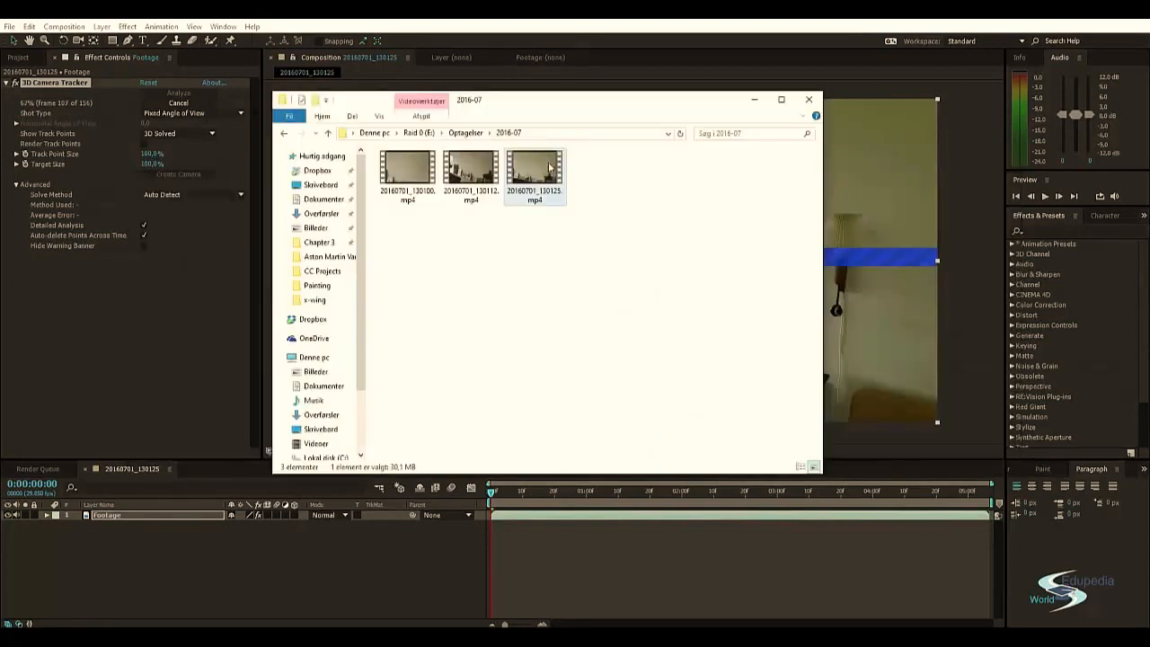
Step: Open the Painting folder under Video, Textures, Interoir Design on the D: drive
{"action": "scroll", "coordinate": [324, 435], "scroll_direction": "down", "scroll_amount": 1}
{"action": "left_click", "coordinate": [325, 453]}
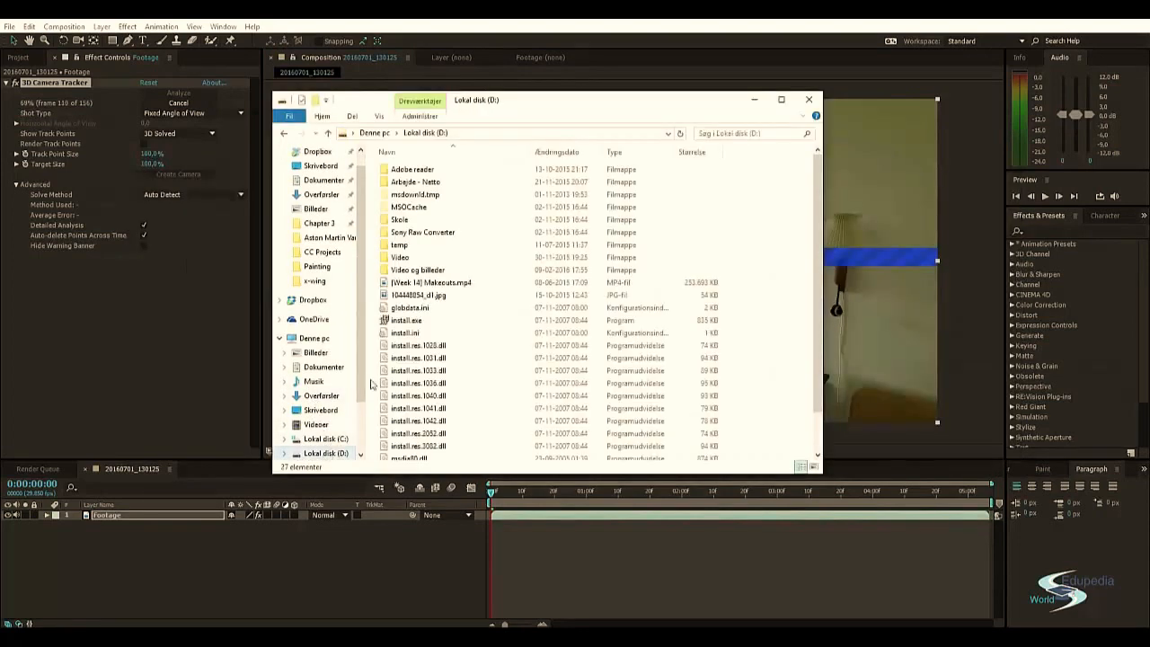
{"action": "double_click", "coordinate": [432, 259]}
{"action": "scroll", "coordinate": [432, 330], "scroll_direction": "down", "scroll_amount": 3}
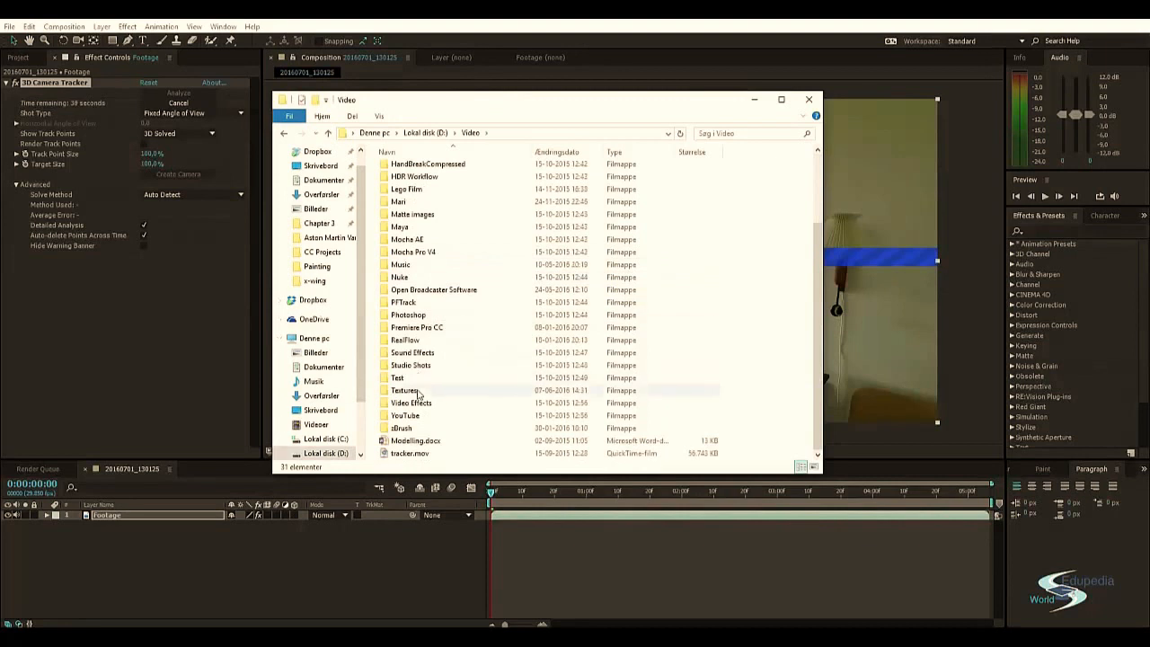
{"action": "double_click", "coordinate": [422, 390]}
{"action": "double_click", "coordinate": [632, 265]}
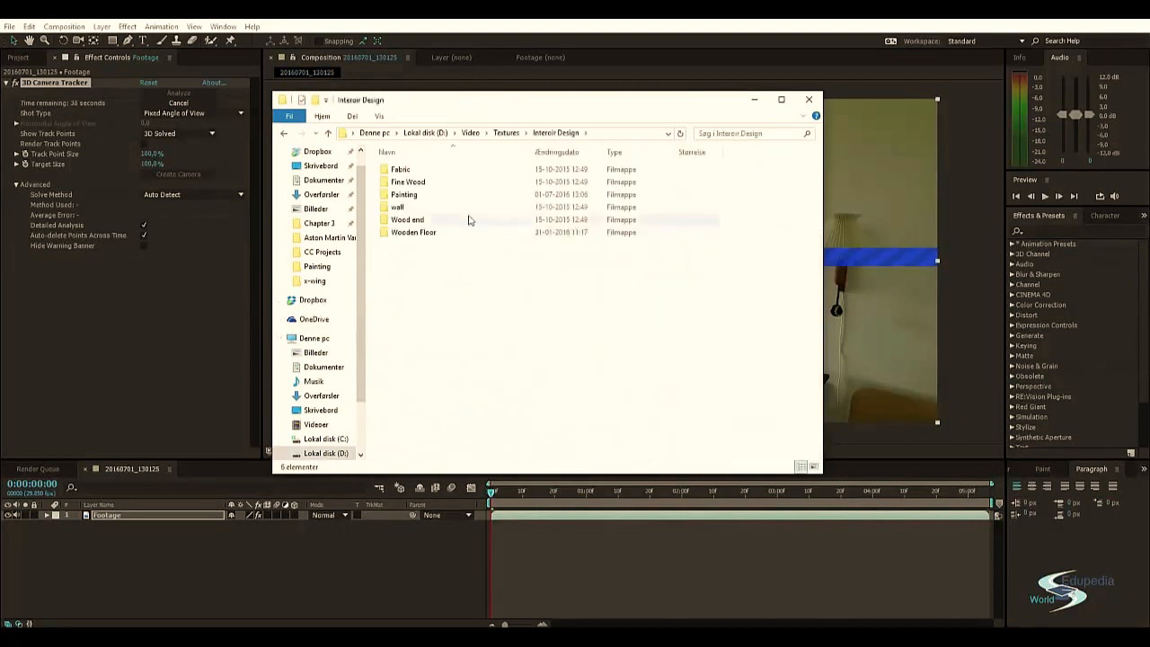
{"action": "double_click", "coordinate": [429, 194]}
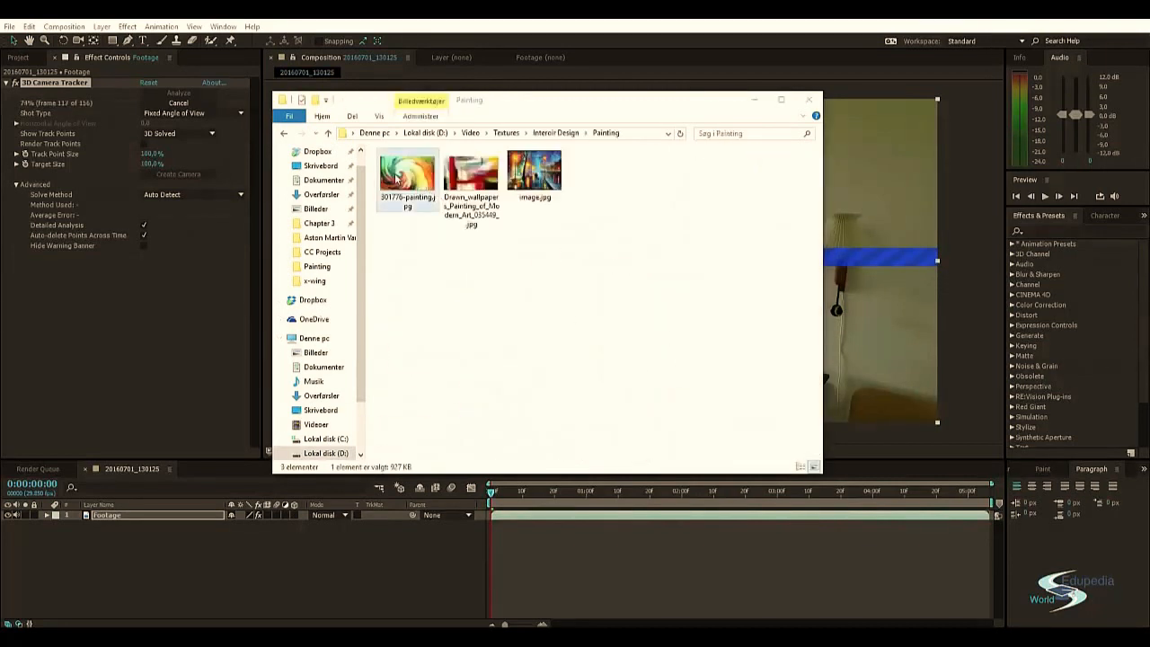
Step: Look through the three painting images starting with 301776-painting.jpg, and return to After Effects
{"action": "double_click", "coordinate": [406, 173]}
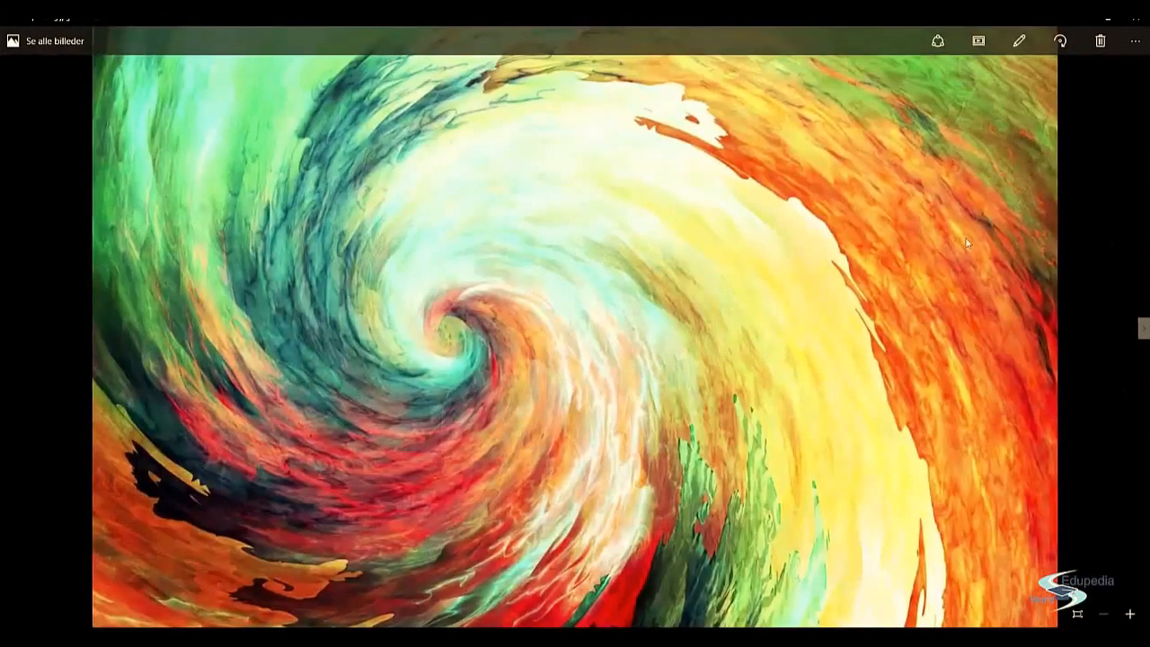
{"action": "key", "text": "Right"}
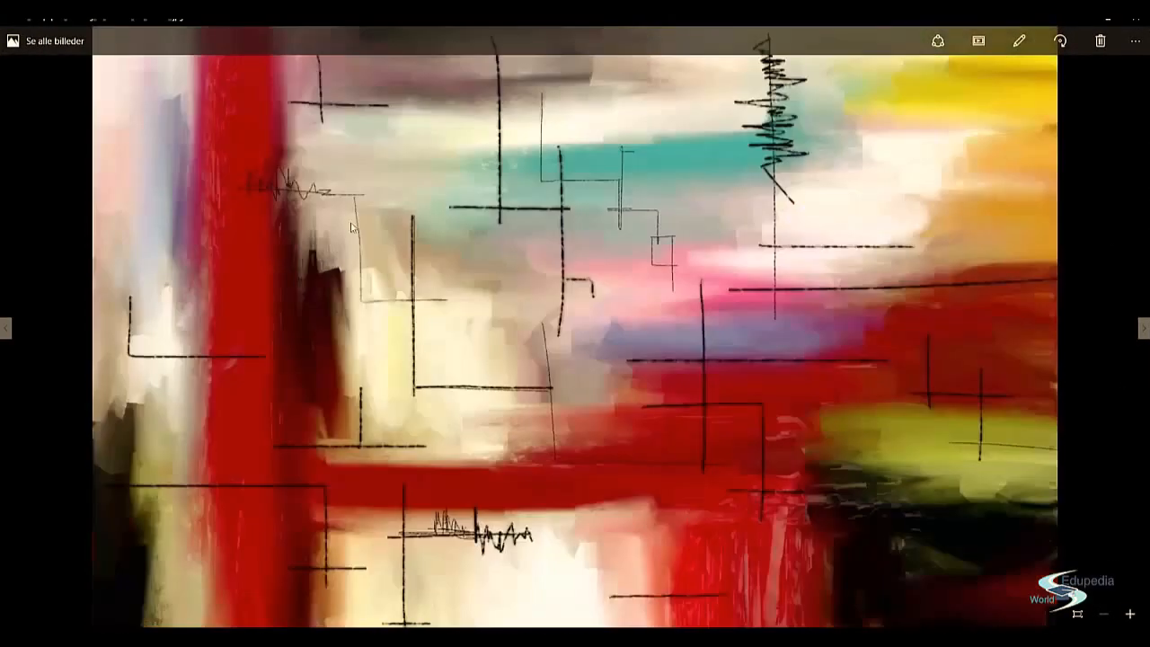
{"action": "key", "text": "Right"}
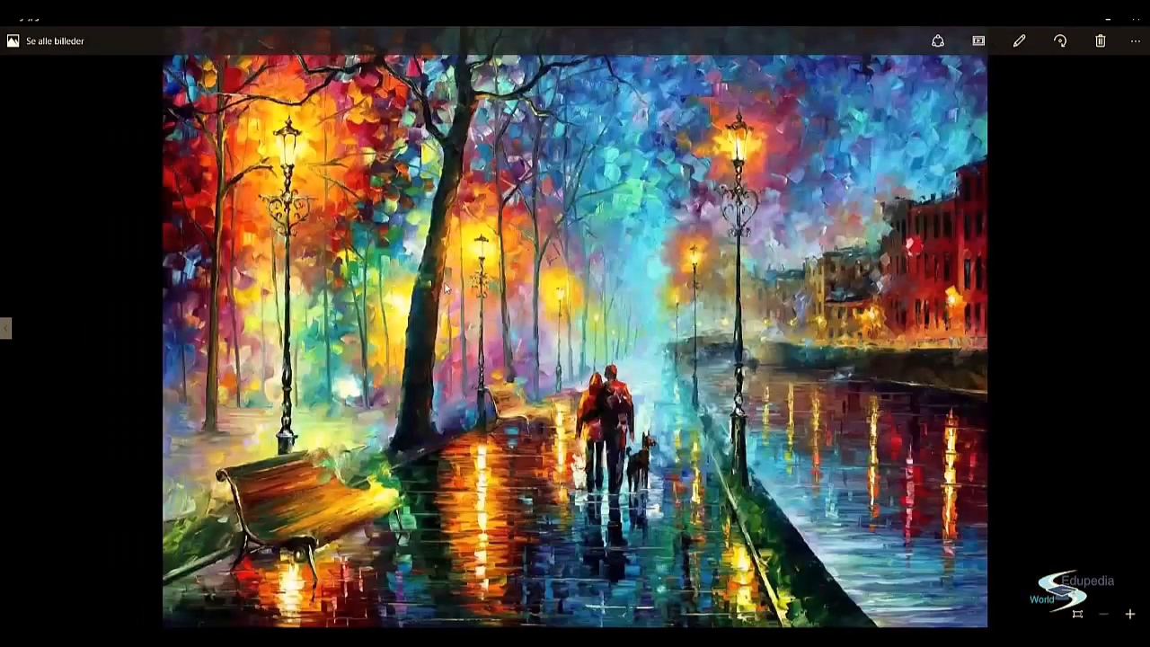
{"action": "key", "text": "Left"}
{"action": "key", "text": "Left"}
{"action": "key", "text": "Right"}
{"action": "key", "text": "Right"}
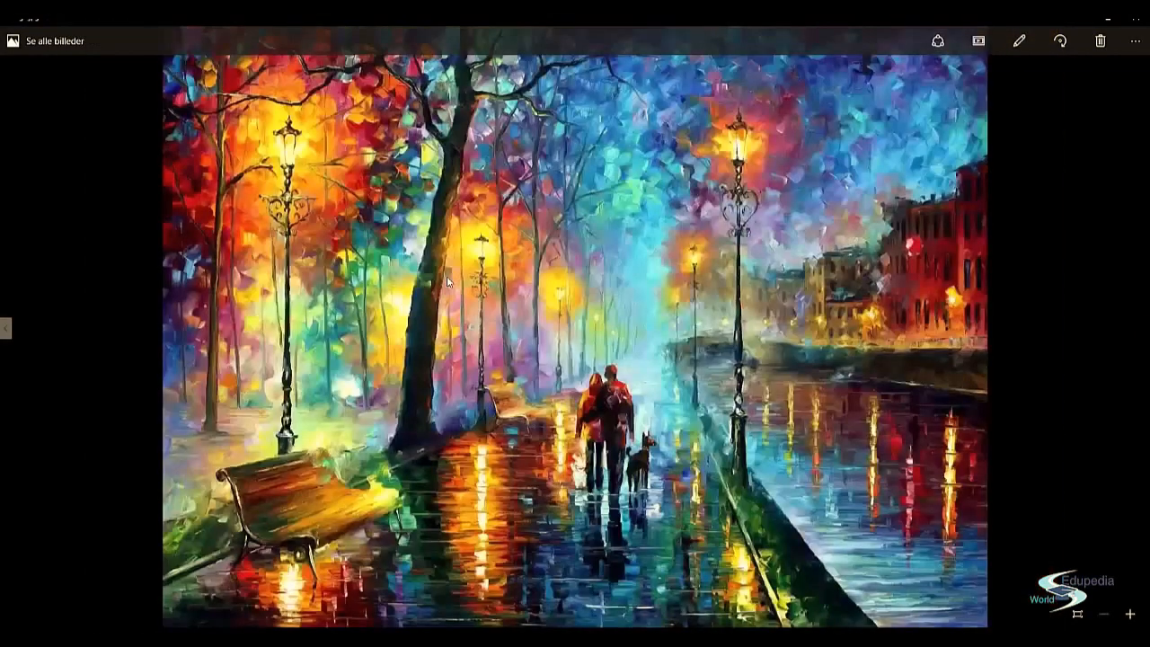
{"action": "key", "text": "Left"}
{"action": "key", "text": "Left"}
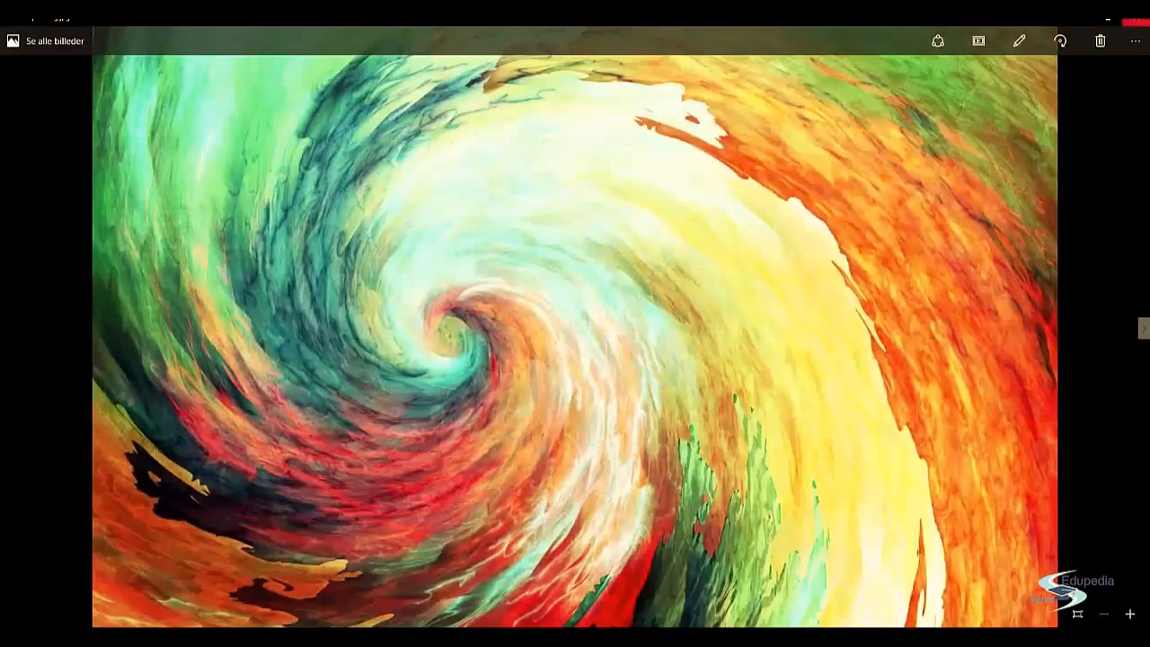
{"action": "left_click", "coordinate": [1133, 20]}
{"action": "left_click", "coordinate": [639, 241]}
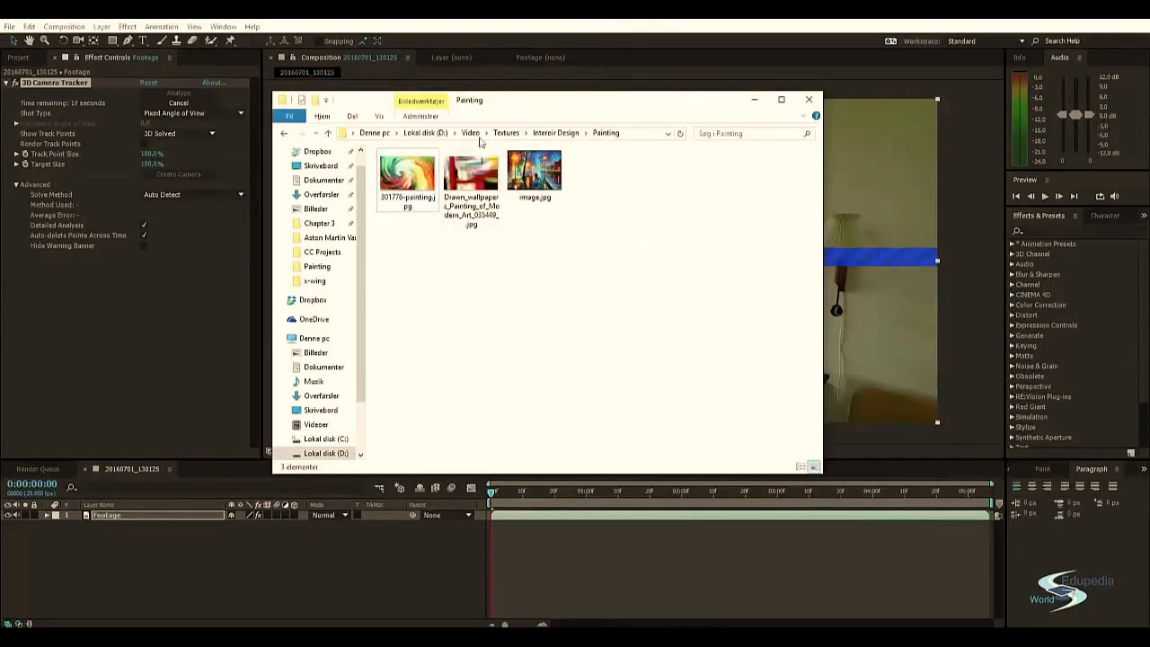
{"action": "left_click", "coordinate": [756, 101]}
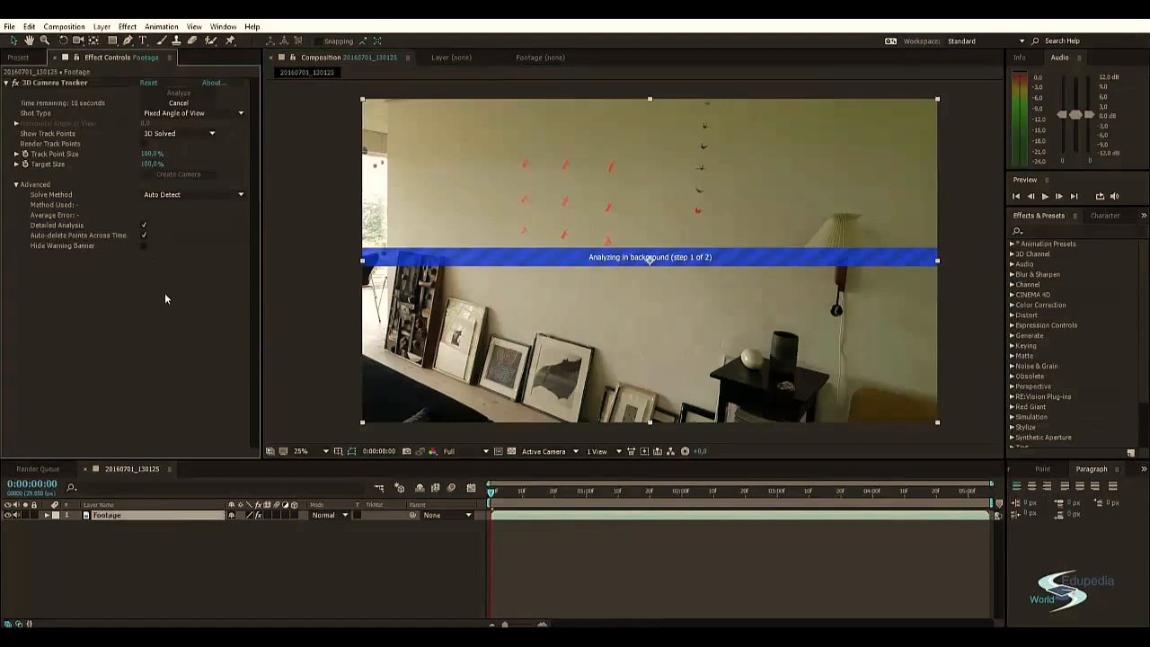
Step: Create a solid and camera from the 3D Camera Tracker points on the tall artwork standing nearest the window
{"action": "left_click", "coordinate": [62, 82]}
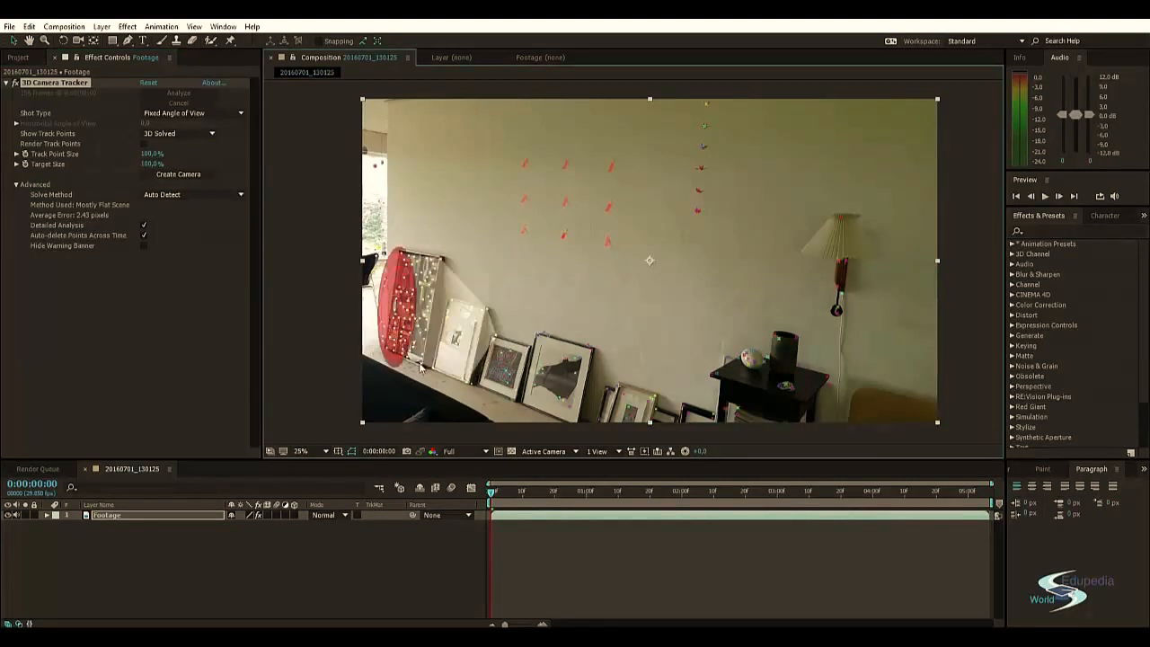
{"action": "right_click", "coordinate": [408, 307]}
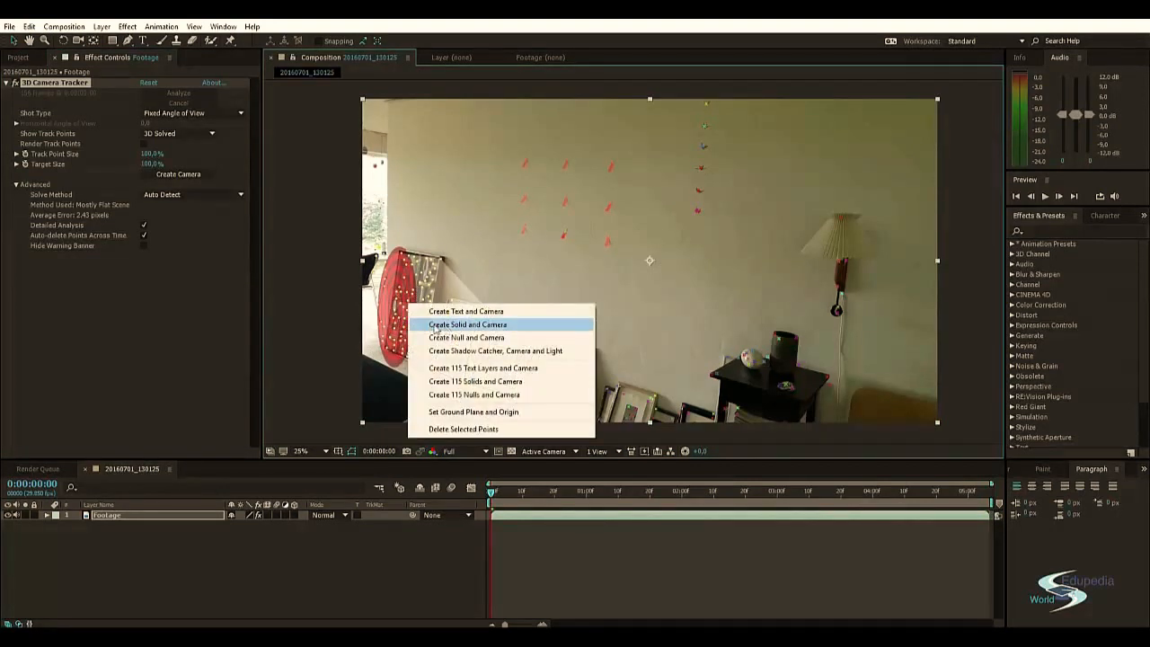
{"action": "left_click", "coordinate": [434, 327]}
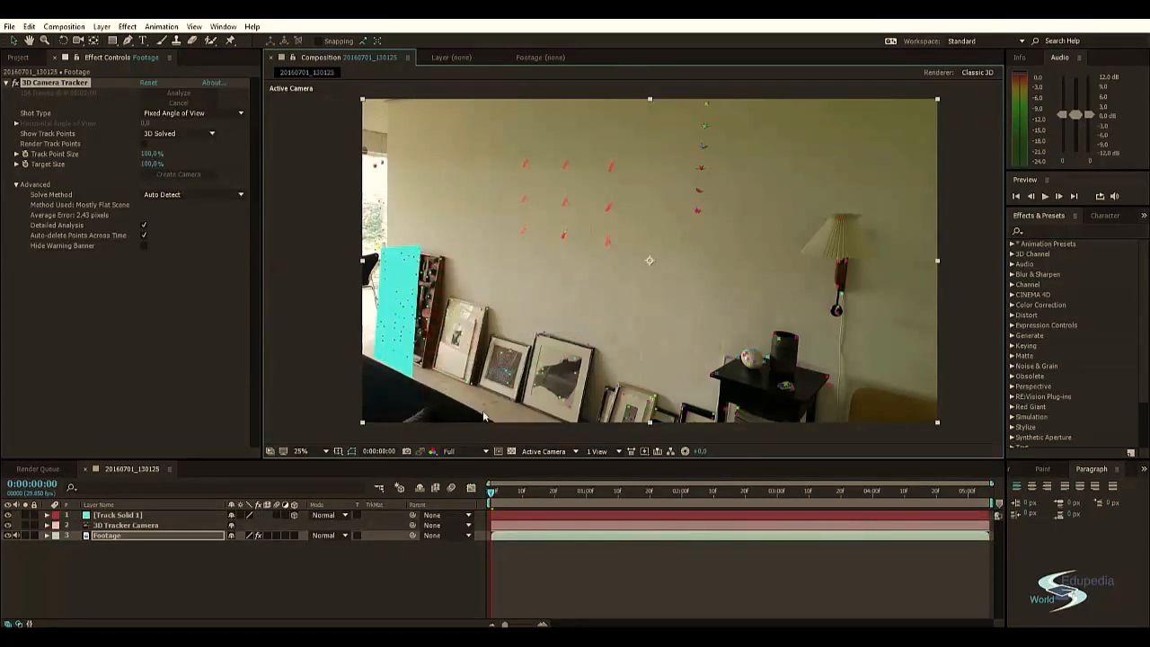
Step: Lower the opacity of the Track Solid 1 layer to 51%
{"action": "left_click", "coordinate": [122, 514]}
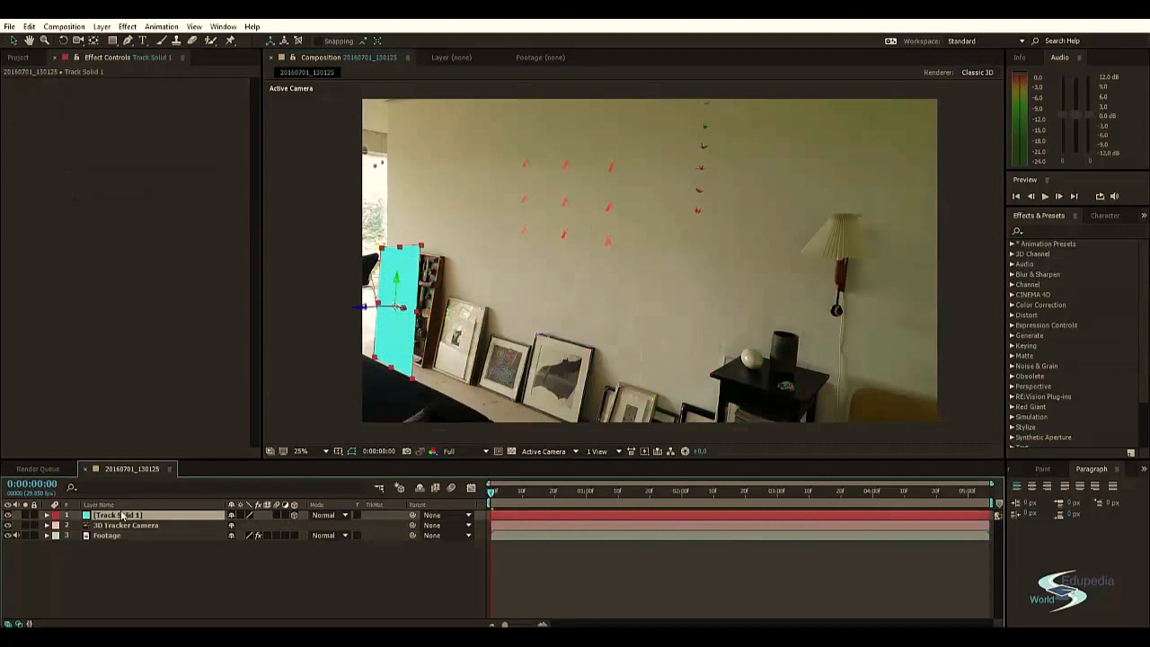
{"action": "key", "text": "t"}
{"action": "left_click_drag", "start_coordinate": [235, 524], "coordinate": [205, 526]}
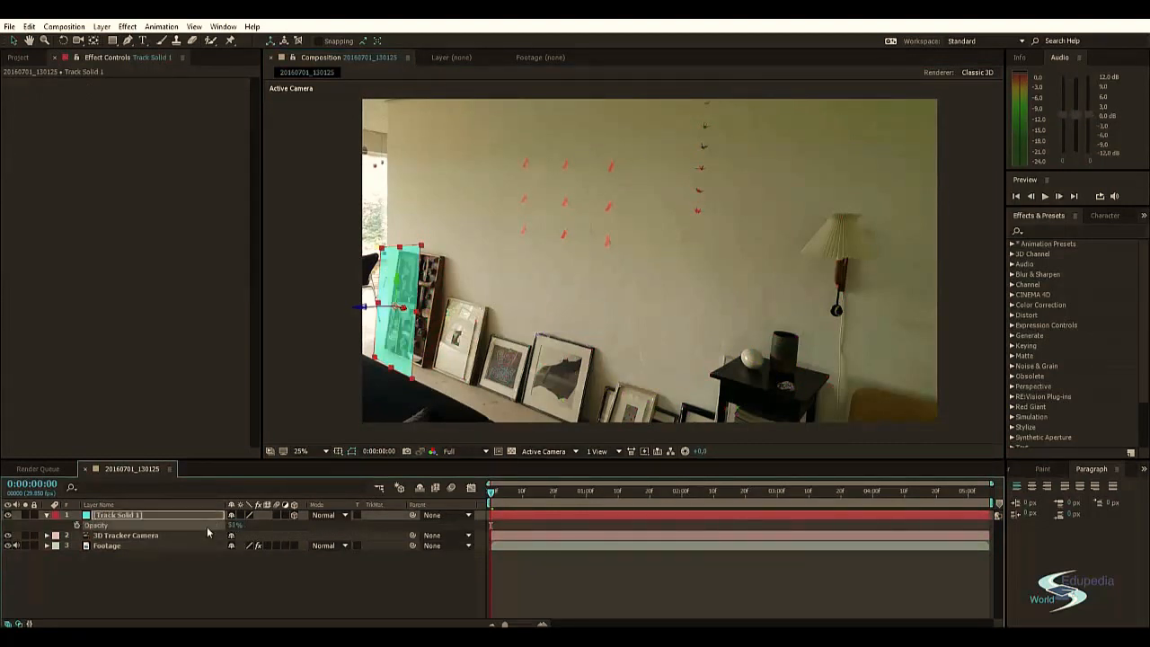
Step: Set the composition preview resolution to Quarter and scrub to 0:00:03:20 to check how the tracked solid follows the scene
{"action": "left_click", "coordinate": [277, 615]}
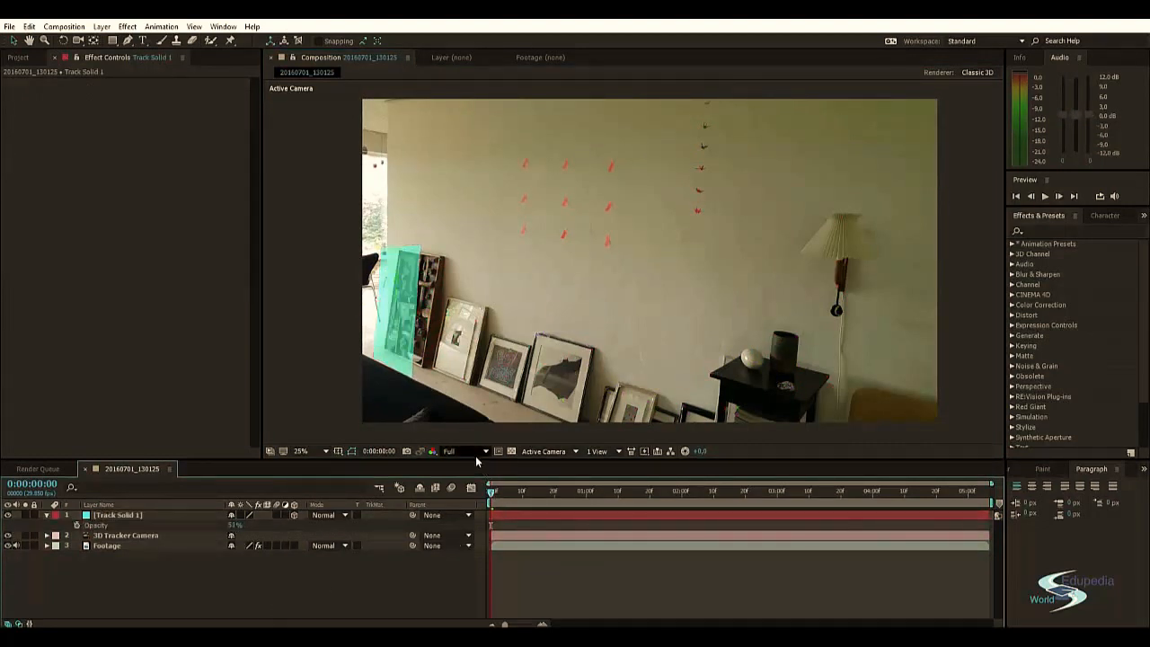
{"action": "left_click", "coordinate": [476, 451]}
{"action": "left_click", "coordinate": [474, 522]}
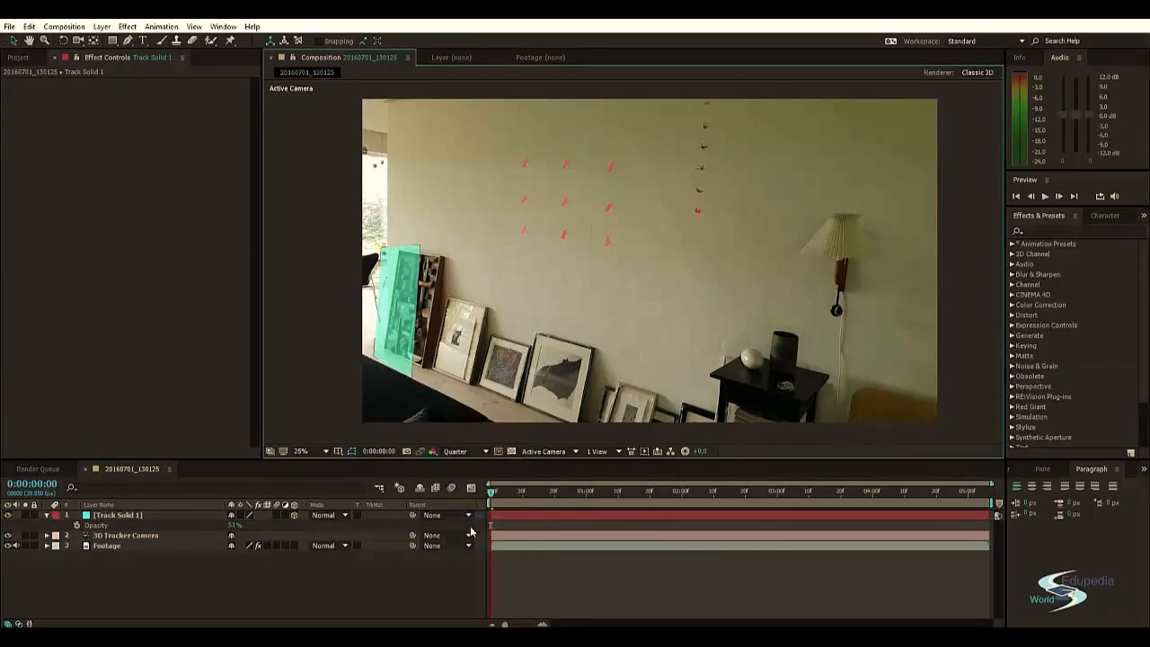
{"action": "left_click_drag", "start_coordinate": [492, 492], "coordinate": [842, 474]}
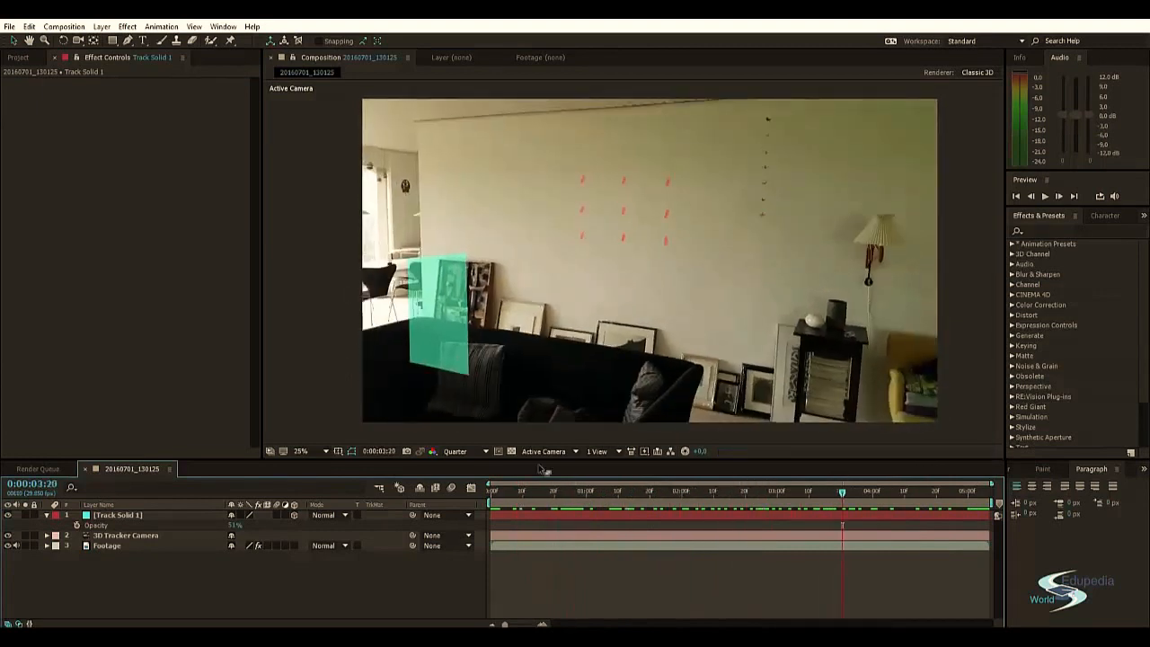
Step: Show the 3D Camera Tracker points of the Footage layer at 0:00:01:27
{"action": "left_click", "coordinate": [114, 535]}
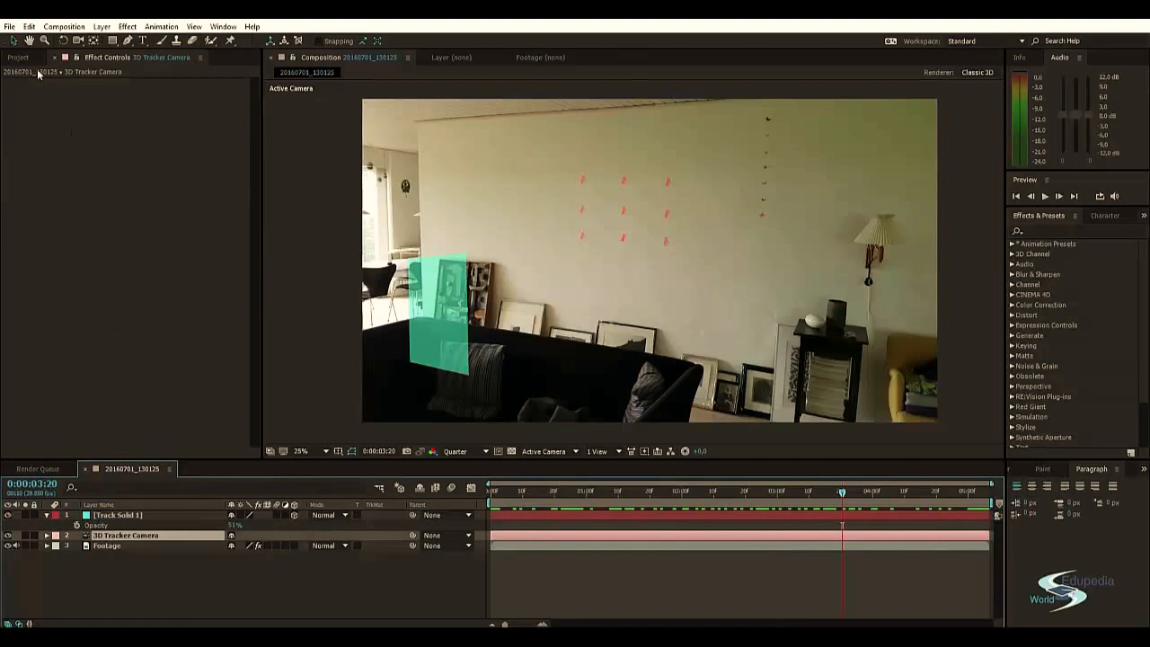
{"action": "left_click", "coordinate": [123, 522]}
{"action": "left_click", "coordinate": [107, 545]}
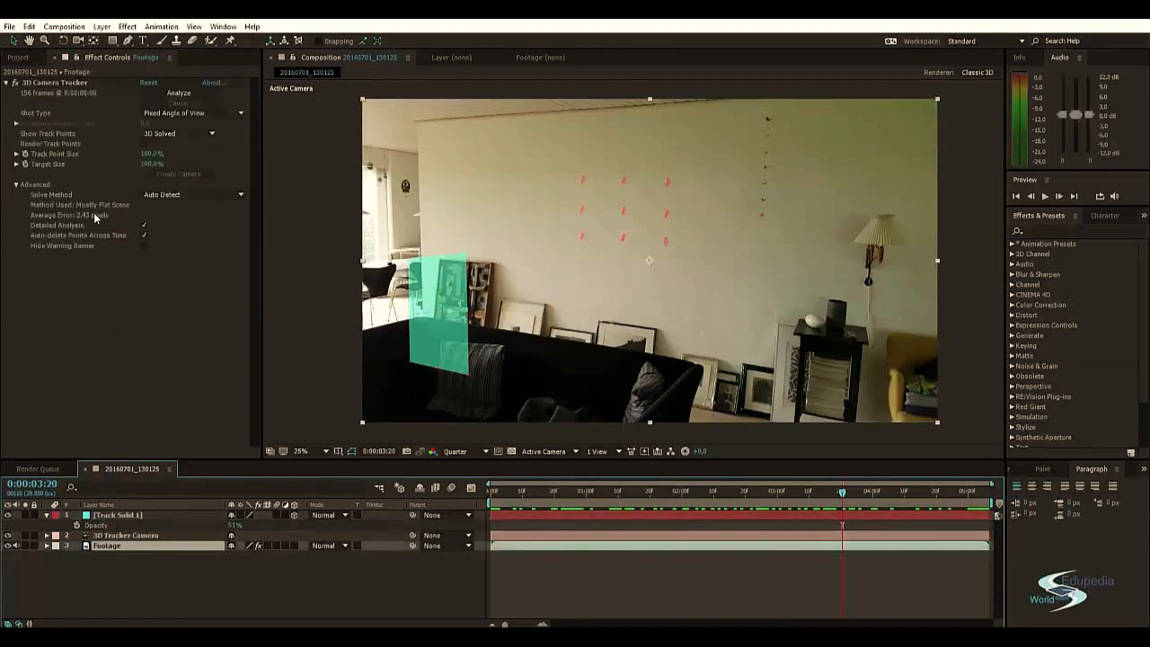
{"action": "left_click_drag", "start_coordinate": [844, 499], "coordinate": [675, 485]}
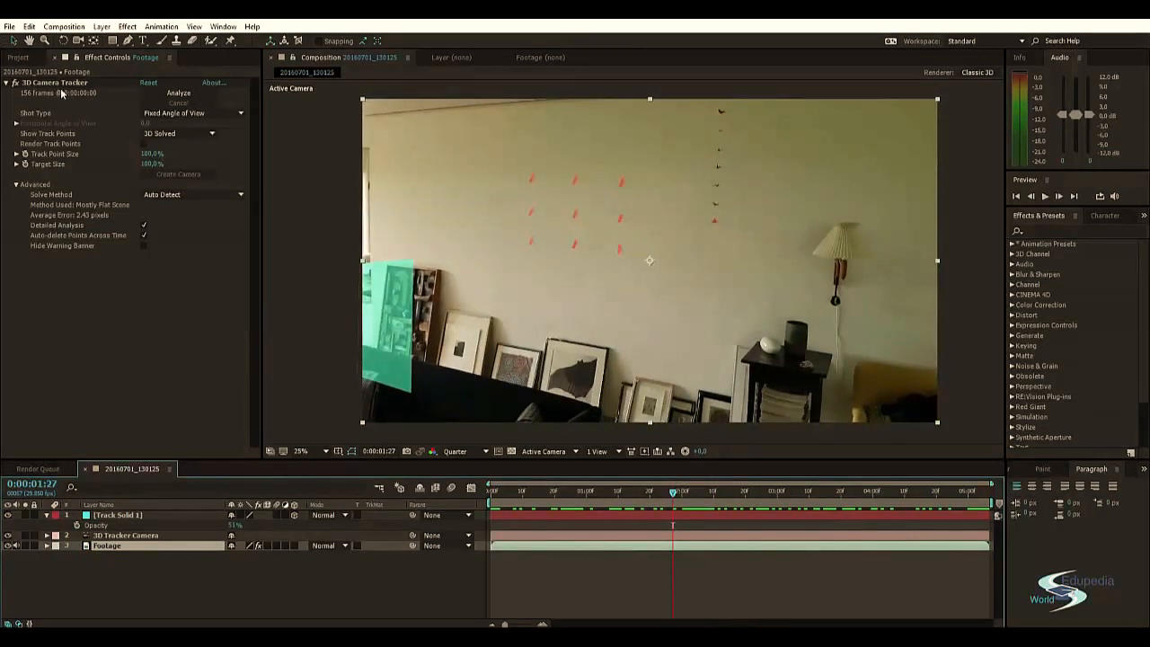
{"action": "left_click", "coordinate": [59, 83]}
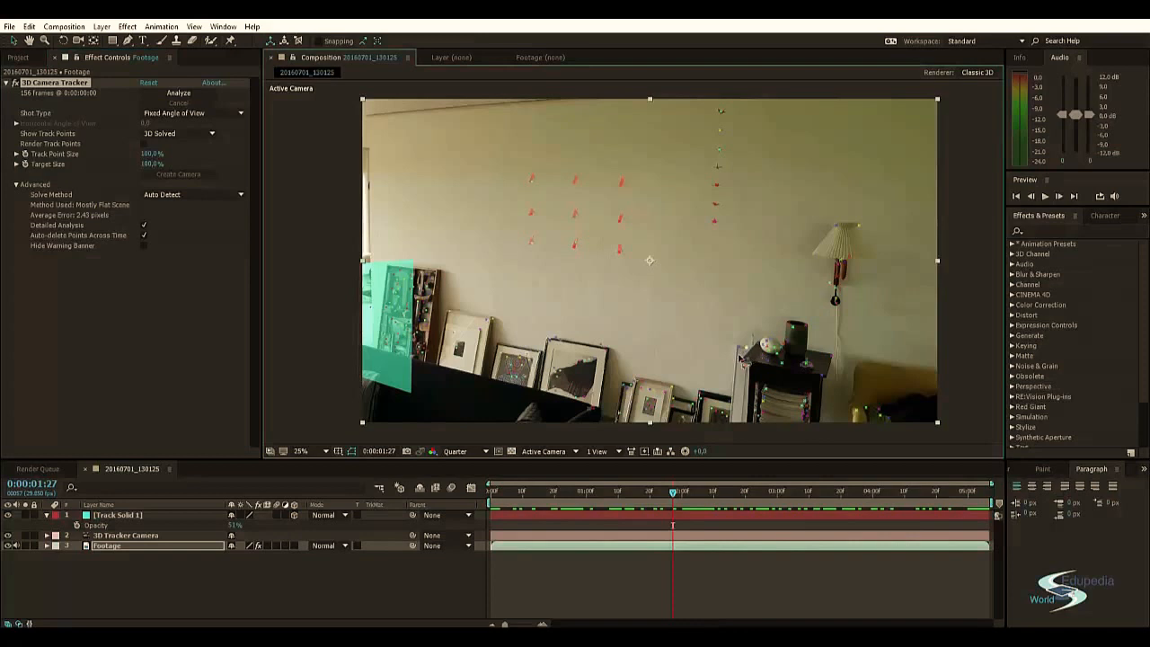
Step: Set the ground plane and origin from the tracker points on the black side table's top at 0:00:03:13
{"action": "mouse_move", "coordinate": [739, 356]}
{"action": "left_mouse_down"}
{"action": "mouse_move", "coordinate": [762, 377]}
{"action": "mouse_move", "coordinate": [835, 388]}
{"action": "mouse_move", "coordinate": [855, 367]}
{"action": "mouse_move", "coordinate": [840, 351]}
{"action": "mouse_move", "coordinate": [788, 354]}
{"action": "mouse_move", "coordinate": [754, 338]}
{"action": "left_mouse_up"}
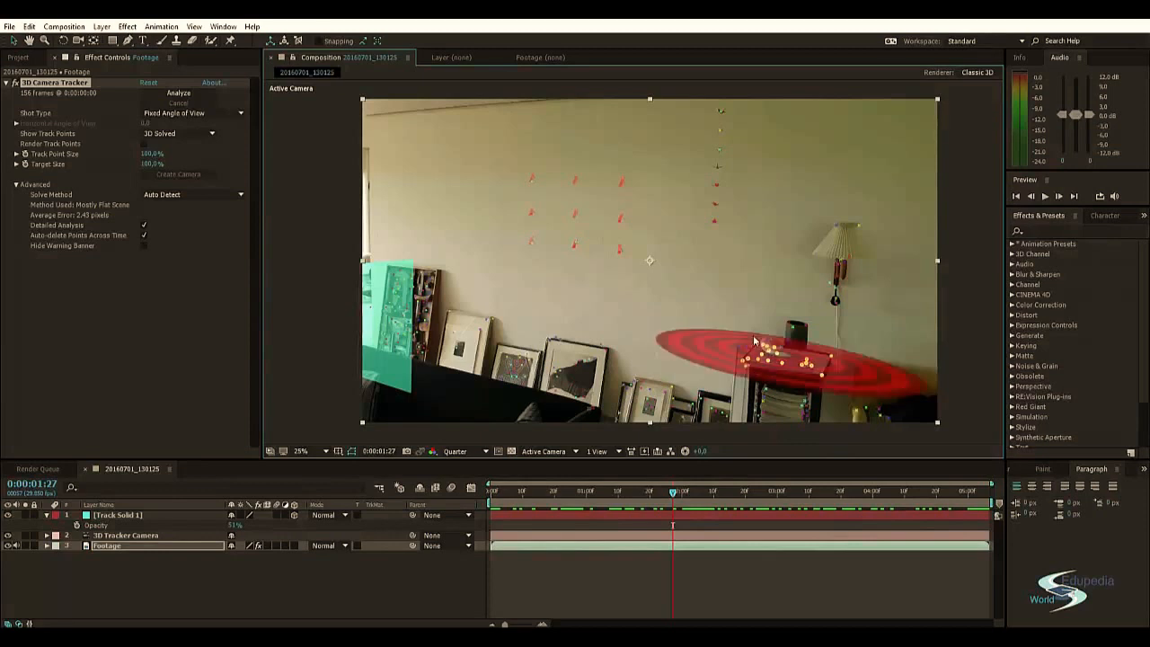
{"action": "mouse_move", "coordinate": [739, 380]}
{"action": "left_mouse_down"}
{"action": "mouse_move", "coordinate": [800, 381]}
{"action": "mouse_move", "coordinate": [837, 357]}
{"action": "mouse_move", "coordinate": [738, 336]}
{"action": "mouse_move", "coordinate": [756, 386]}
{"action": "mouse_move", "coordinate": [813, 379]}
{"action": "mouse_move", "coordinate": [835, 352]}
{"action": "mouse_move", "coordinate": [771, 358]}
{"action": "mouse_move", "coordinate": [761, 343]}
{"action": "mouse_move", "coordinate": [757, 356]}
{"action": "left_mouse_up"}
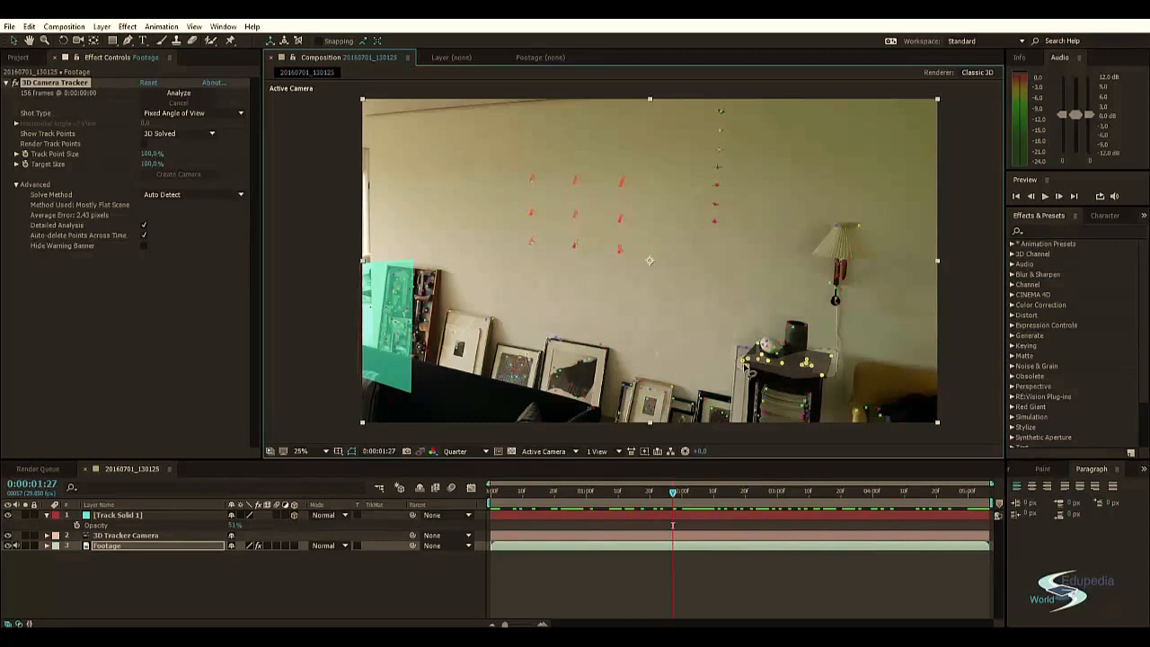
{"action": "left_click_drag", "start_coordinate": [779, 378], "coordinate": [786, 380]}
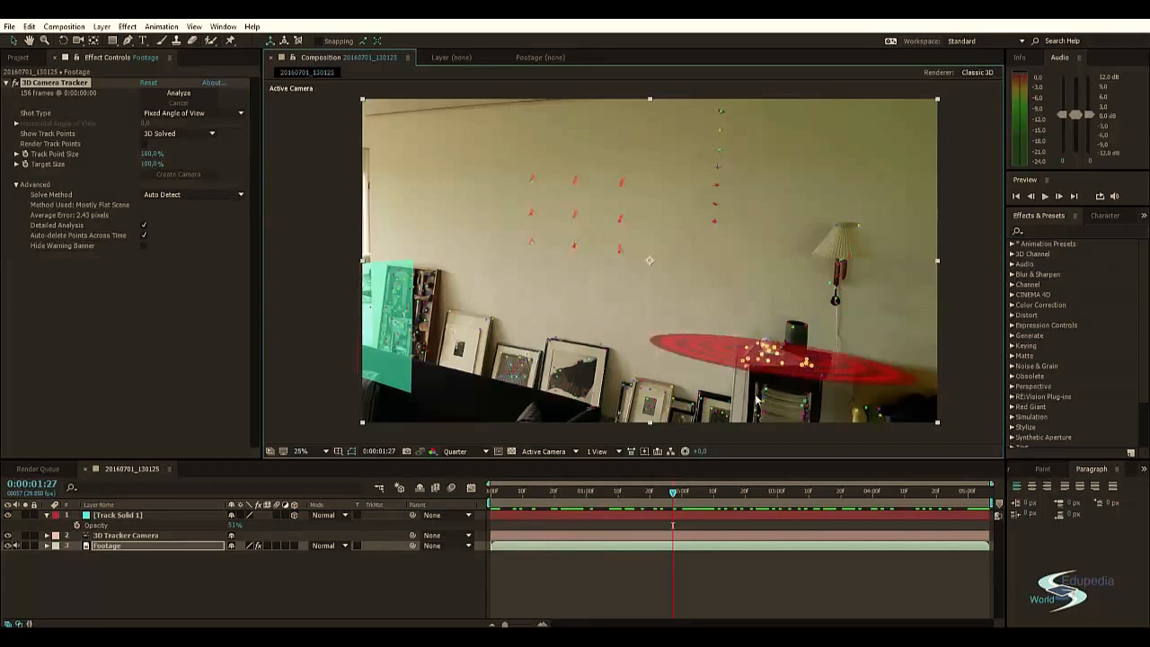
{"action": "left_click", "coordinate": [800, 361]}
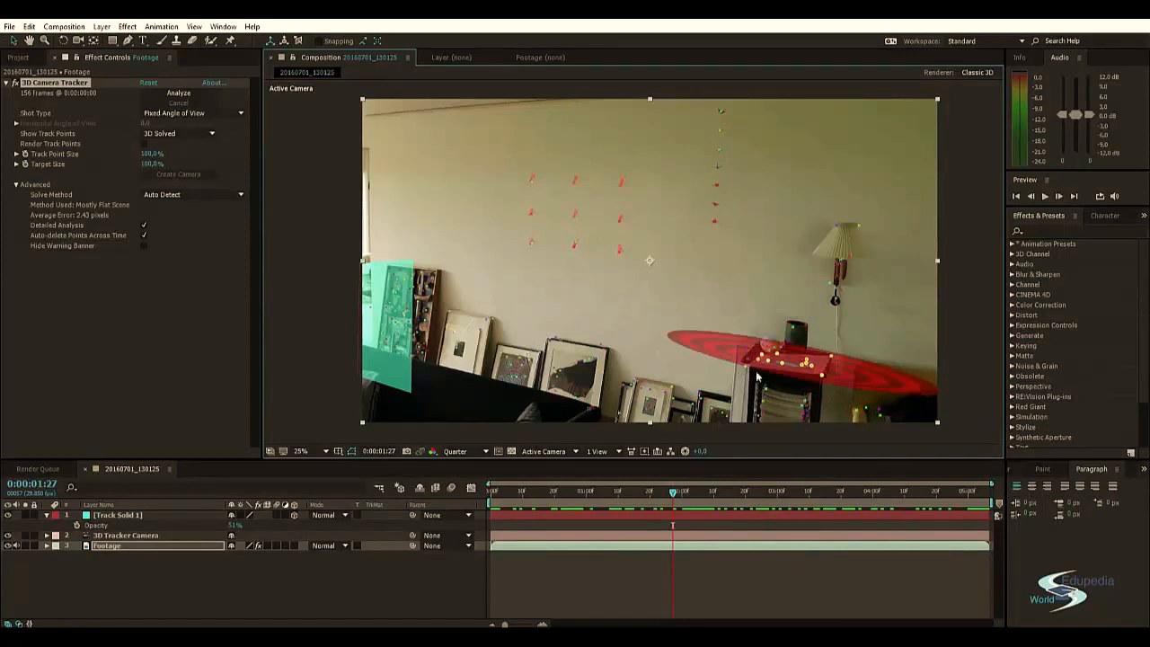
{"action": "mouse_move", "coordinate": [729, 343]}
{"action": "left_mouse_down"}
{"action": "mouse_move", "coordinate": [726, 361]}
{"action": "mouse_move", "coordinate": [861, 344]}
{"action": "mouse_move", "coordinate": [753, 359]}
{"action": "mouse_move", "coordinate": [743, 395]}
{"action": "left_mouse_up"}
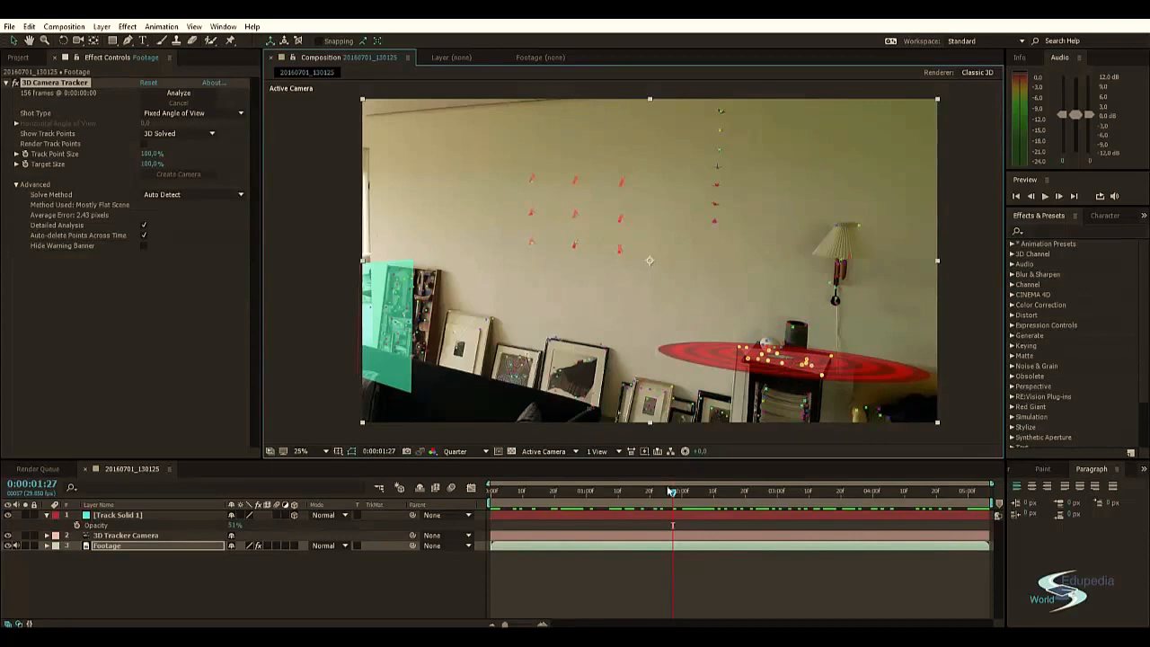
{"action": "left_click_drag", "start_coordinate": [670, 491], "coordinate": [819, 491]}
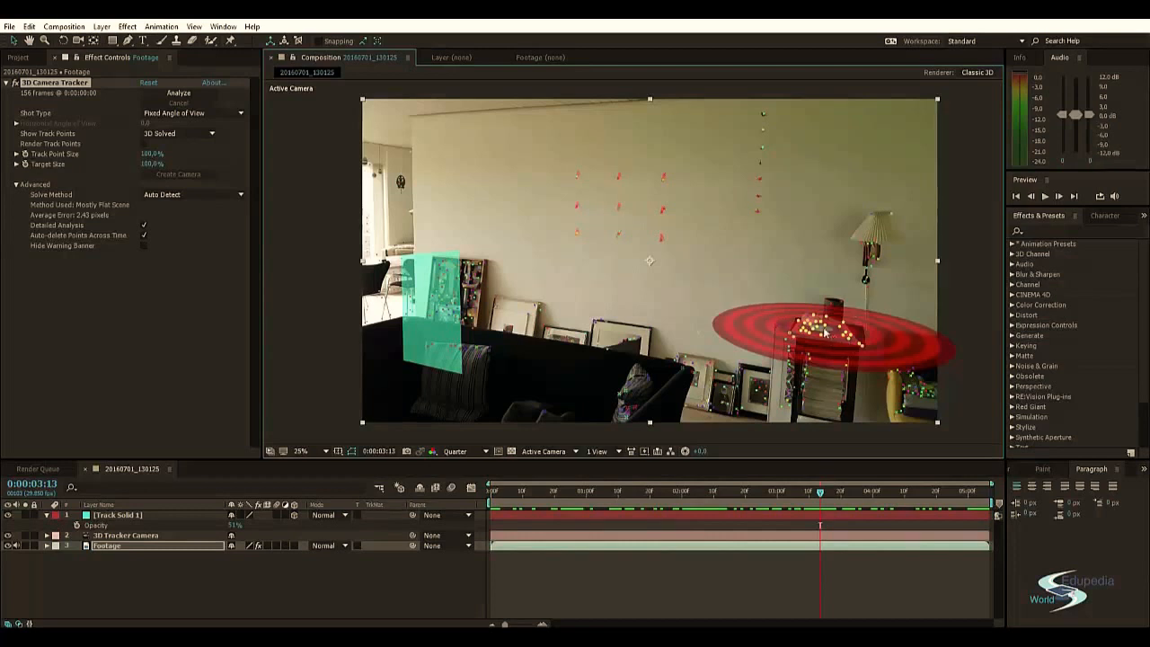
{"action": "right_click", "coordinate": [825, 332]}
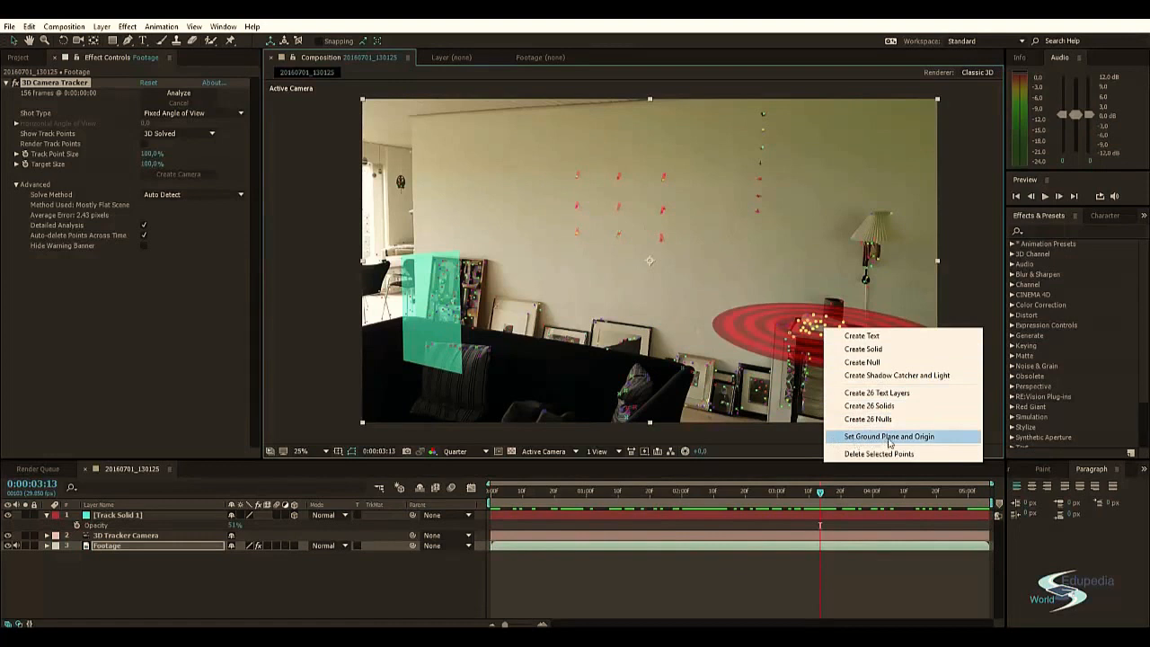
{"action": "left_click", "coordinate": [889, 437]}
{"action": "left_click", "coordinate": [636, 341]}
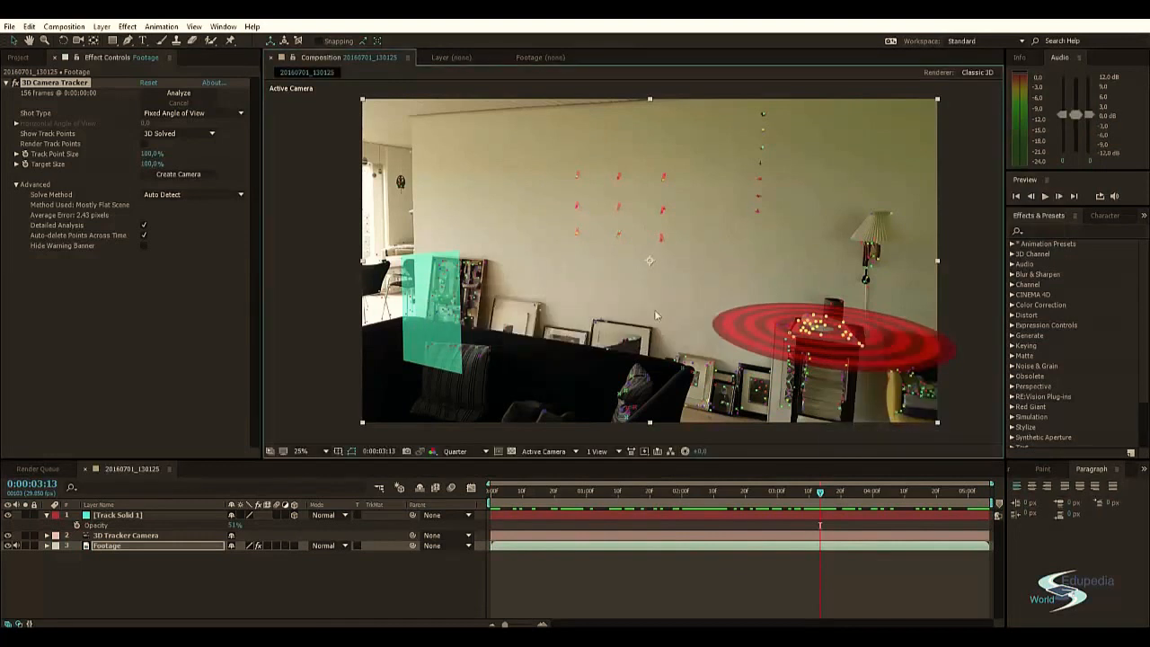
{"action": "left_click", "coordinate": [704, 264]}
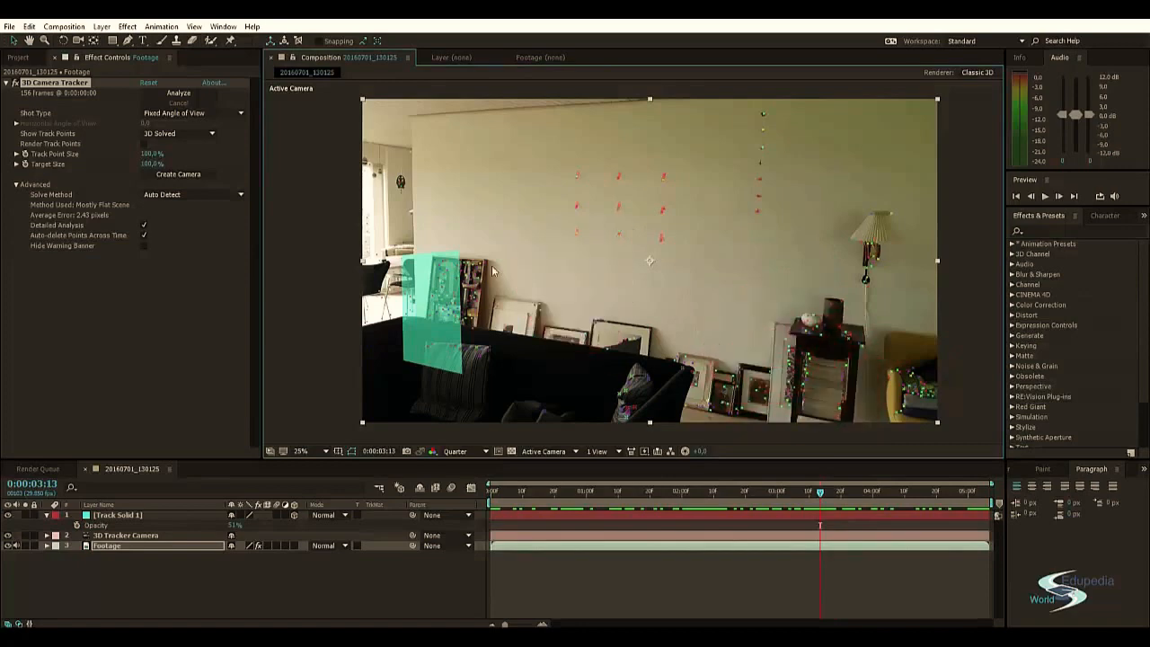
Step: Move Track Solid 1 from the tall artwork onto the wall over the red markers at 0:00:02:28
{"action": "left_click_drag", "start_coordinate": [824, 495], "coordinate": [772, 490]}
{"action": "left_click", "coordinate": [113, 515]}
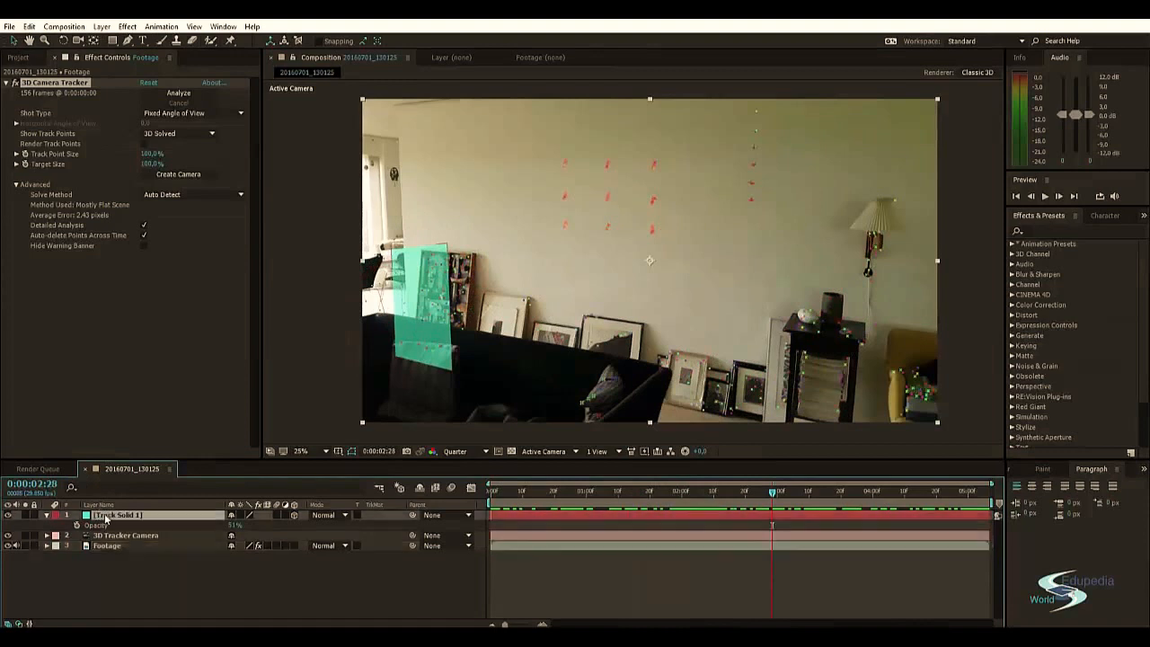
{"action": "left_click_drag", "start_coordinate": [432, 305], "coordinate": [505, 319]}
{"action": "key", "text": "ctrl+z"}
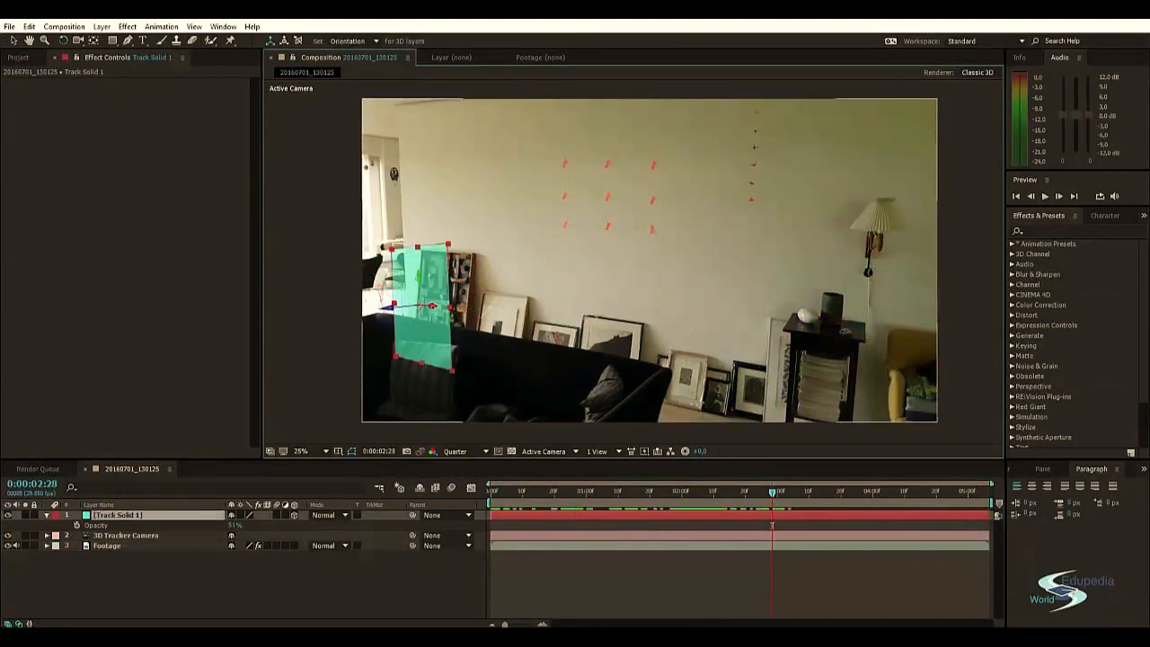
{"action": "key", "text": "v"}
{"action": "left_click_drag", "start_coordinate": [433, 308], "coordinate": [606, 264]}
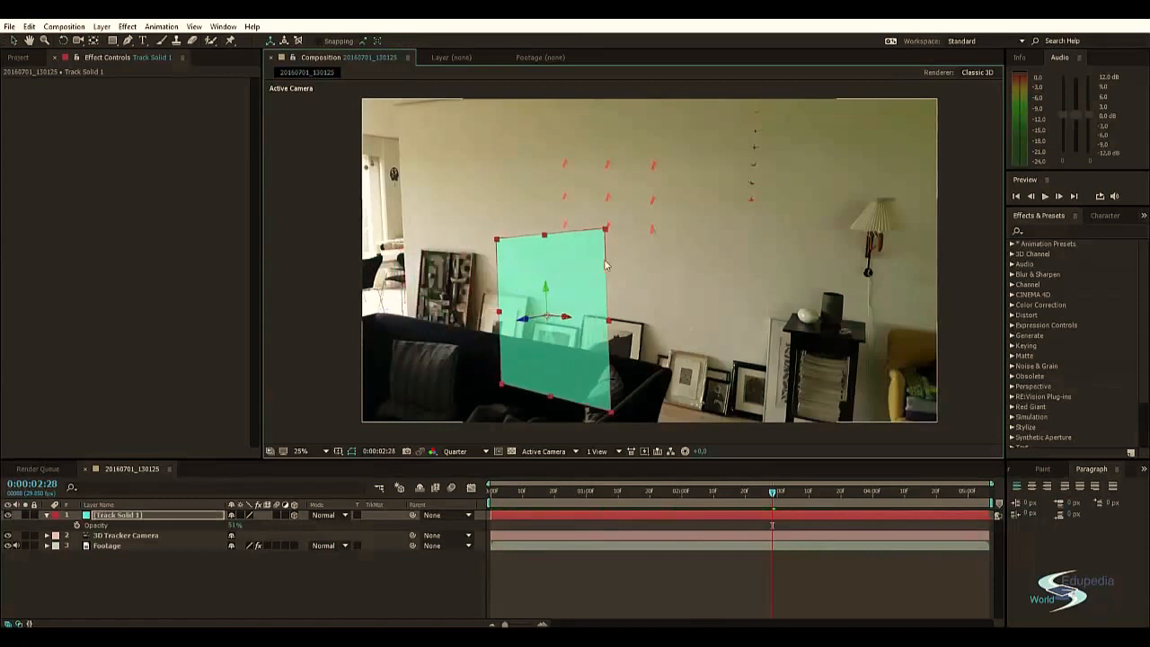
{"action": "left_click_drag", "start_coordinate": [543, 289], "coordinate": [592, 212]}
{"action": "key", "text": "ctrl+z"}
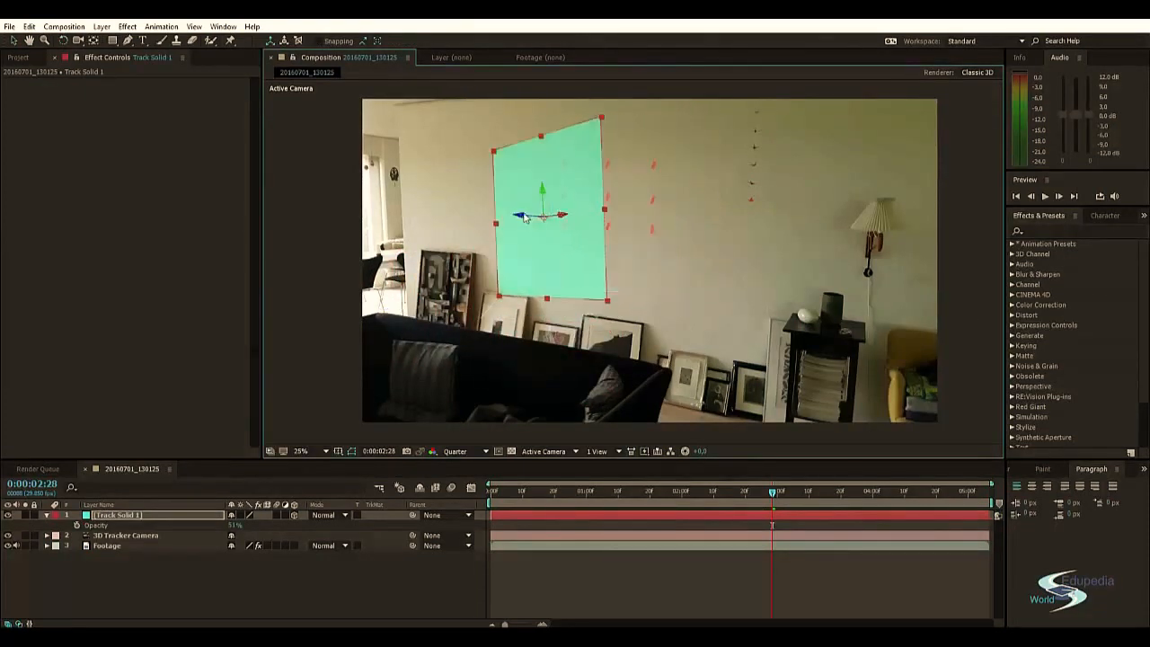
{"action": "left_click_drag", "start_coordinate": [521, 218], "coordinate": [578, 220]}
Step: Rotate and reposition Track Solid 1 to lie flat over the wall markers, adjusting it at 0:00:02:28 and 0:00:05:05
{"action": "key", "text": "w"}
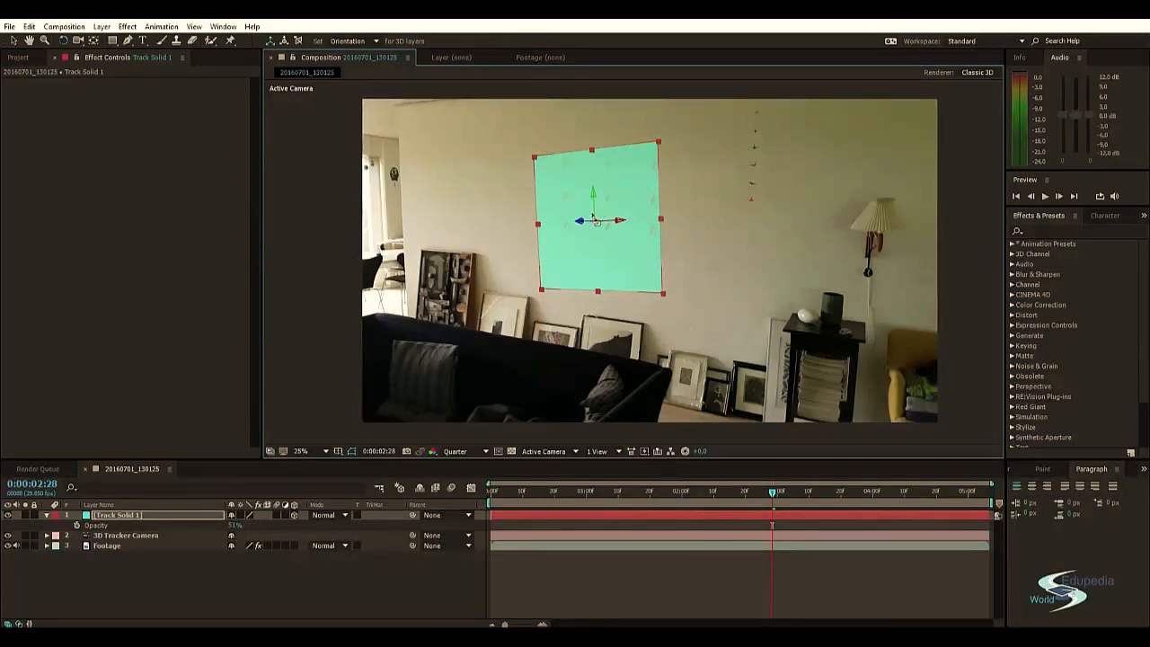
{"action": "key", "text": "v"}
{"action": "left_click_drag", "start_coordinate": [592, 196], "coordinate": [653, 195]}
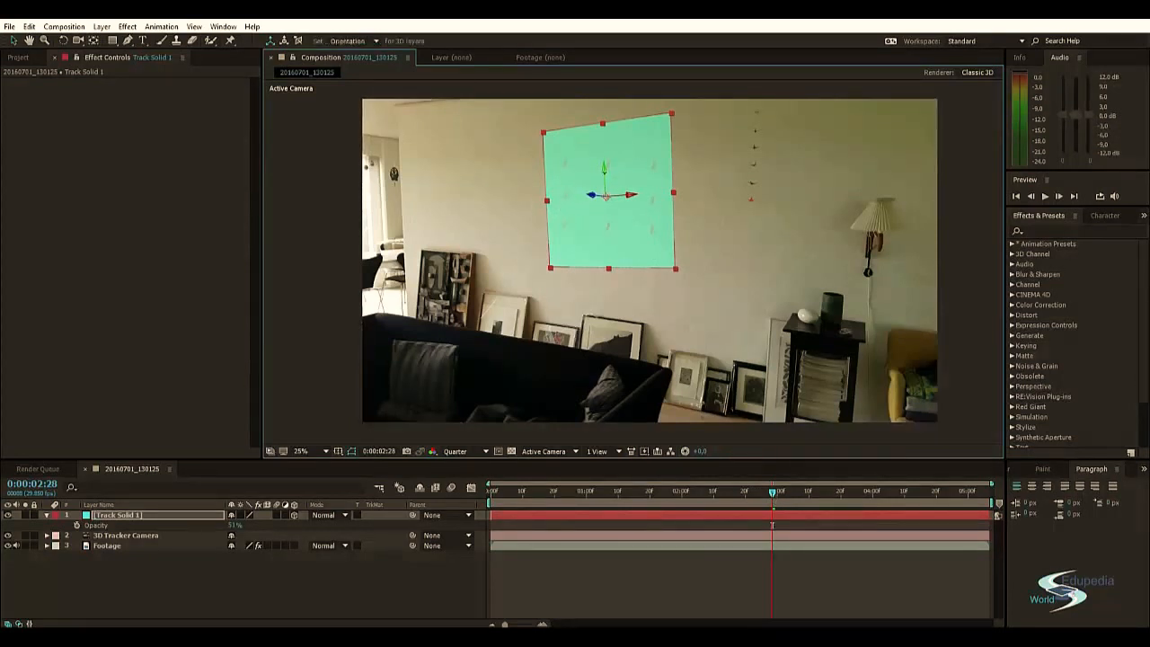
{"action": "left_click_drag", "start_coordinate": [605, 169], "coordinate": [594, 194]}
{"action": "left_click_drag", "start_coordinate": [775, 495], "coordinate": [1035, 495]}
{"action": "key", "text": "v"}
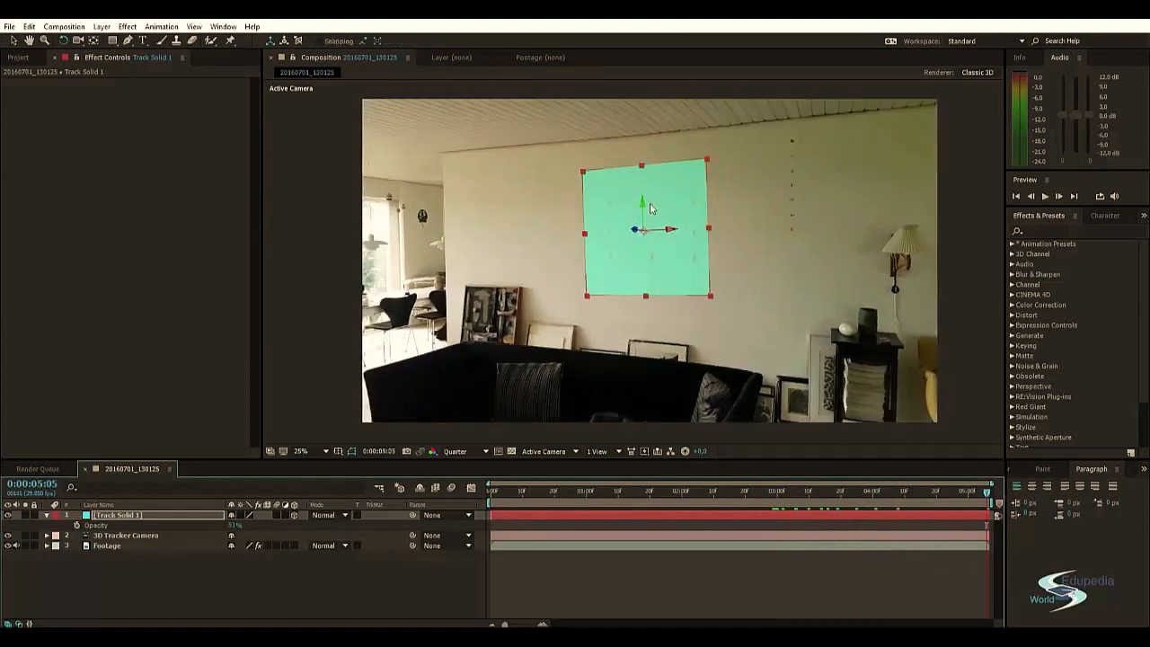
{"action": "left_click_drag", "start_coordinate": [642, 199], "coordinate": [693, 241]}
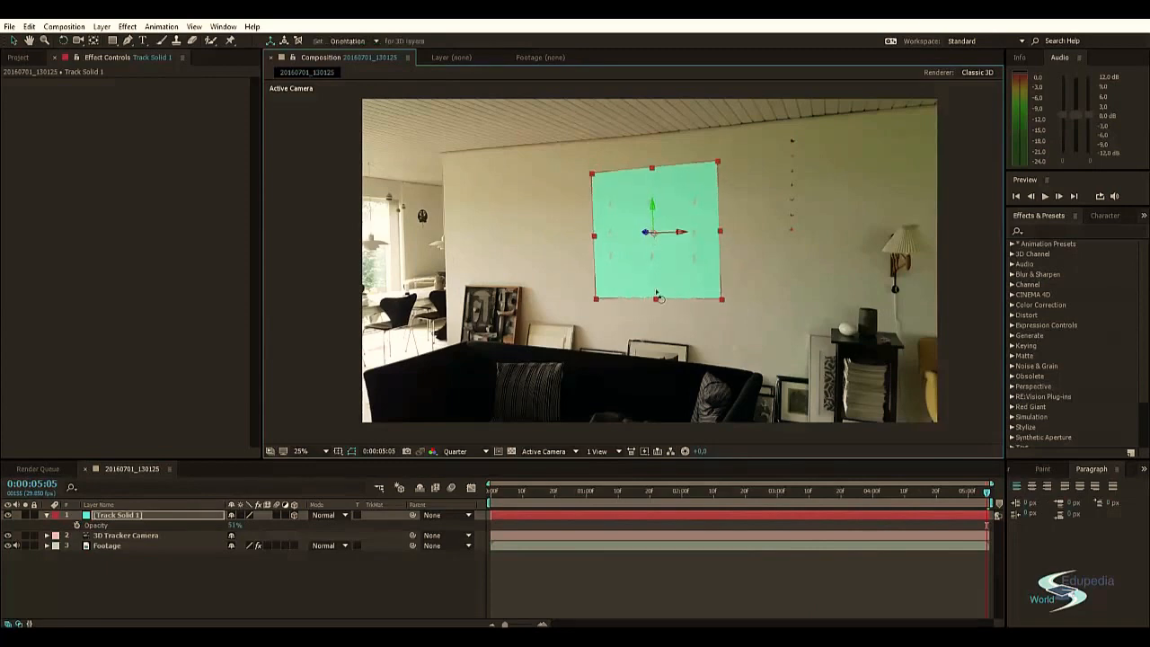
Step: Adjust Track Solid 1's position against the wall at the first frame and check it by scrubbing to 0:00:04:15
{"action": "left_click_drag", "start_coordinate": [618, 493], "coordinate": [487, 490]}
{"action": "key", "text": "v"}
{"action": "left_click_drag", "start_coordinate": [550, 203], "coordinate": [513, 218]}
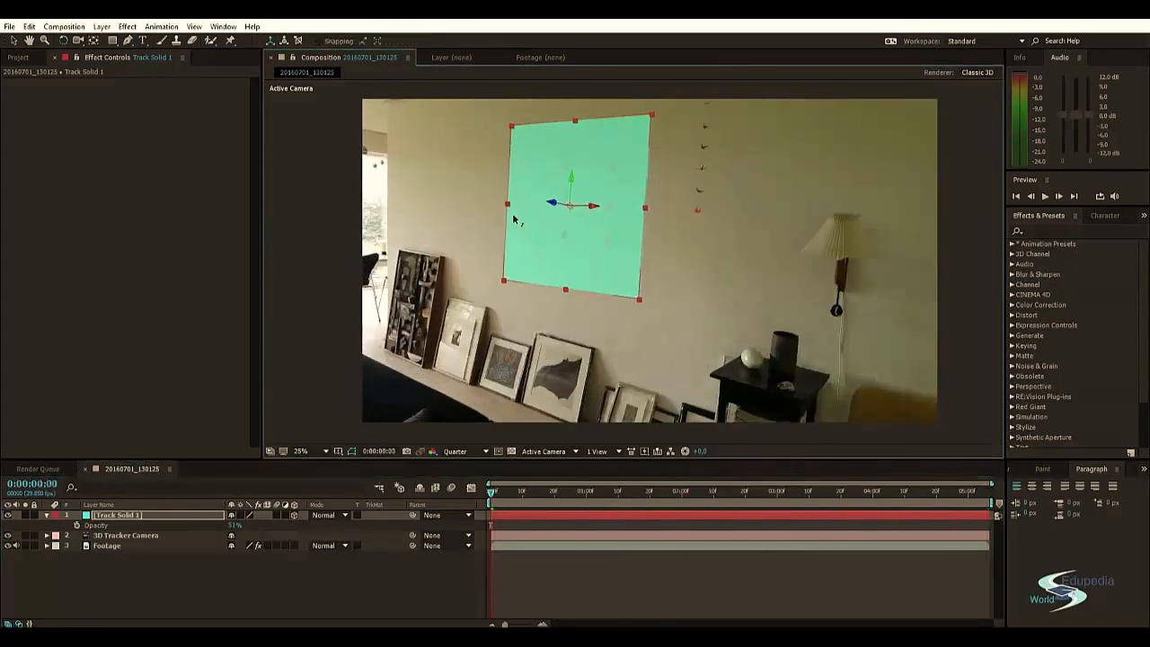
{"action": "left_click_drag", "start_coordinate": [490, 492], "coordinate": [981, 474]}
{"action": "left_click_drag", "start_coordinate": [517, 500], "coordinate": [922, 492]}
Step: Reveal Track Solid 1's rotation properties, set its orientation to about 3.9°, 23.7°, 6.7°, and realign it on the wall at 0:00:05:05
{"action": "key", "text": "w"}
{"action": "key", "text": "r"}
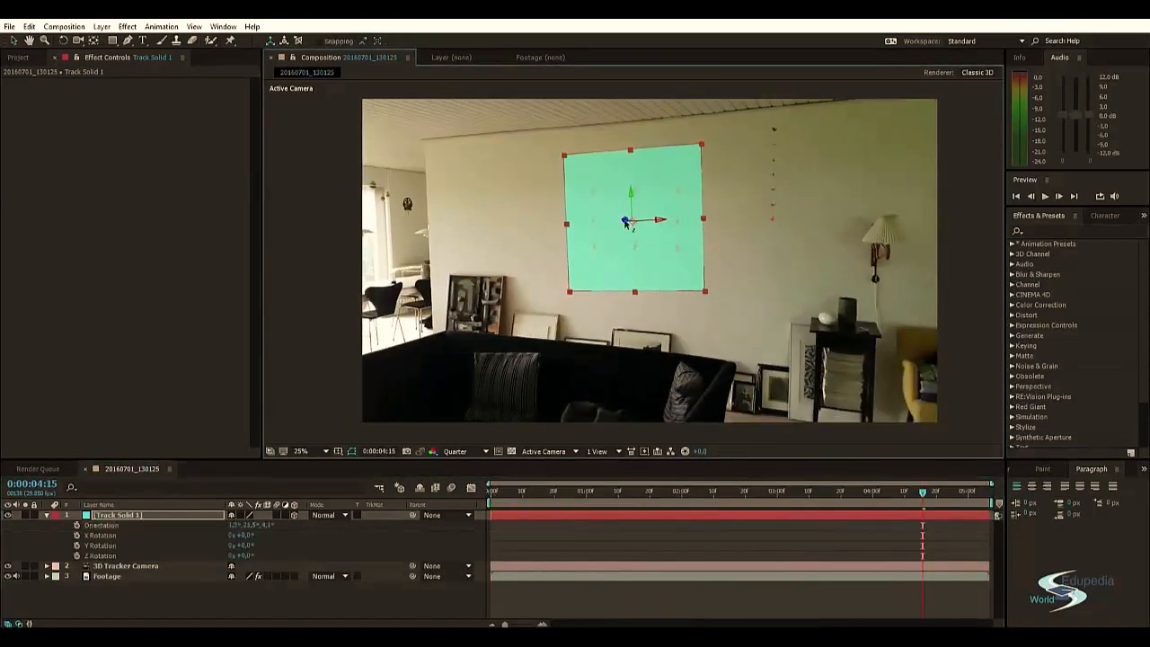
{"action": "left_click", "coordinate": [535, 490]}
{"action": "left_click_drag", "start_coordinate": [237, 523], "coordinate": [221, 523]}
{"action": "left_click_drag", "start_coordinate": [535, 493], "coordinate": [988, 490]}
{"action": "left_click_drag", "start_coordinate": [629, 225], "coordinate": [639, 251]}
{"action": "key", "text": "v"}
{"action": "left_click", "coordinate": [682, 360]}
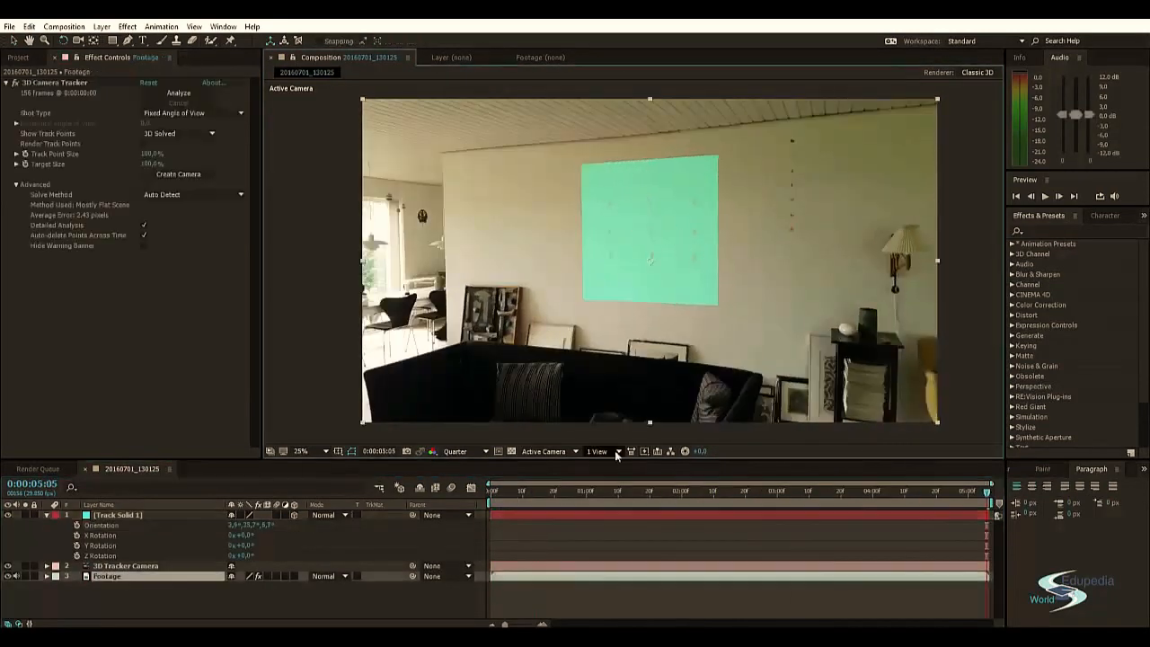
Step: Fine-tune Track Solid 1's orientation to about 2.4°, 25.7°, 5.7° and check its fit at 0:00:04:27
{"action": "left_click_drag", "start_coordinate": [616, 492], "coordinate": [922, 492]}
{"action": "left_click", "coordinate": [121, 515]}
{"action": "key", "text": "w"}
{"action": "left_click_drag", "start_coordinate": [844, 492], "coordinate": [961, 492]}
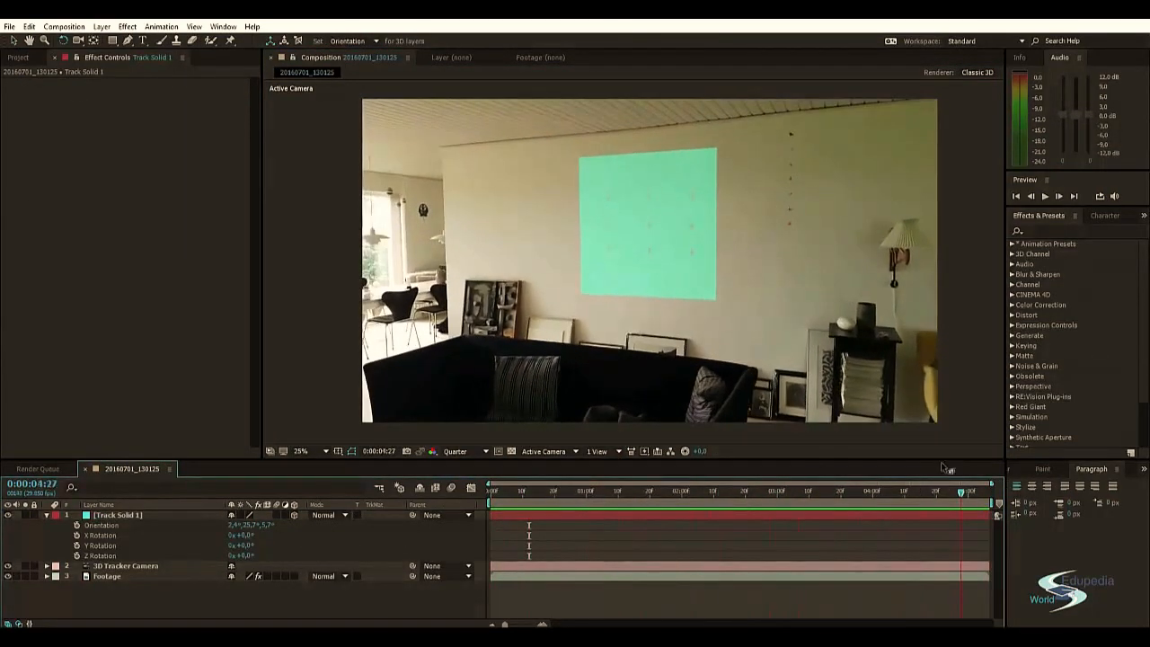
Step: Collapse Track Solid 1's properties and play back the shot to check that the solid sticks to the wall
{"action": "left_click", "coordinate": [47, 515]}
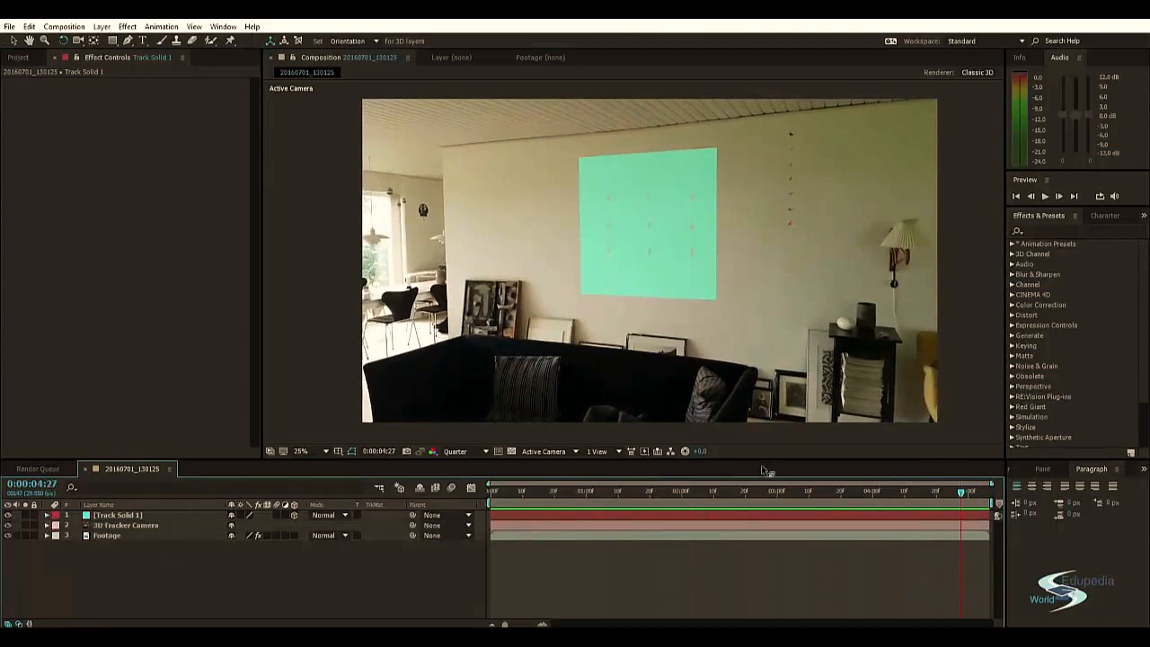
{"action": "left_click", "coordinate": [653, 495]}
{"action": "key", "text": "space"}
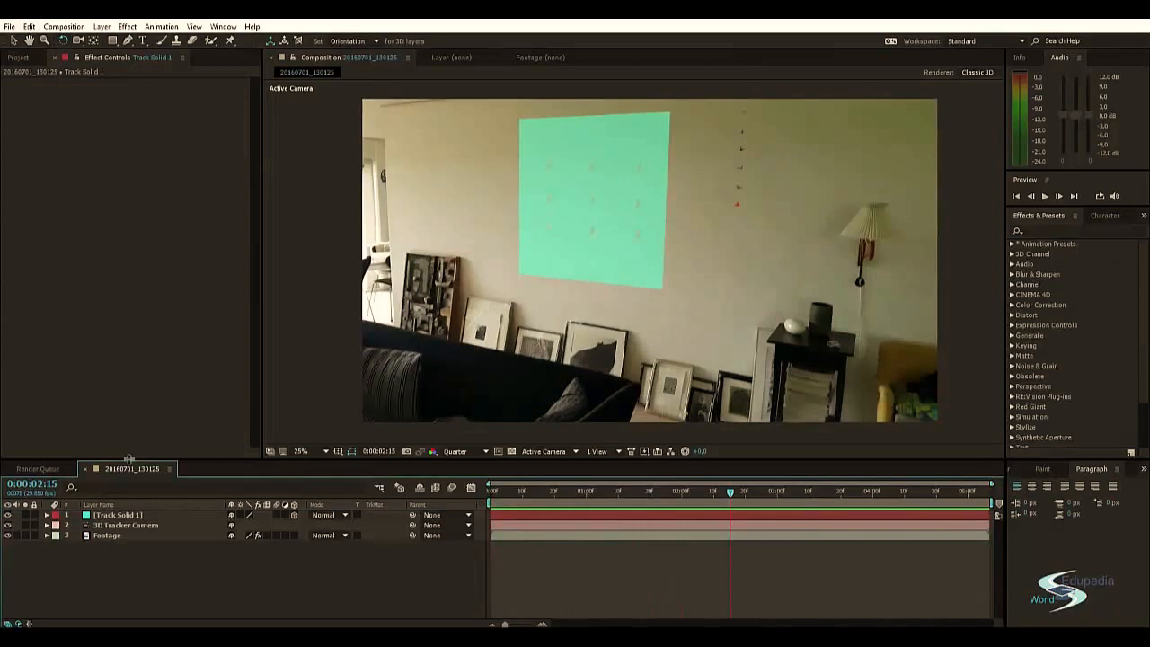
Step: Export the composition with the MAXON Cinema 4D Exporter as "painting on wall tutorial" in the CC Projects folder
{"action": "left_click", "coordinate": [9, 26]}
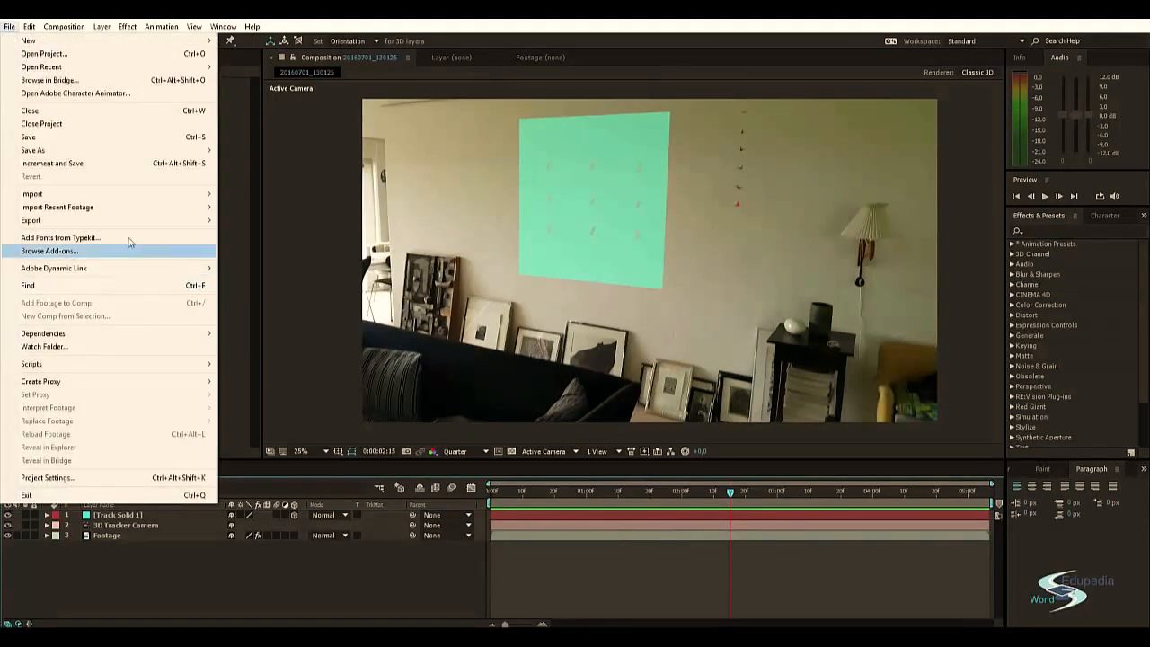
{"action": "mouse_move", "coordinate": [151, 222]}
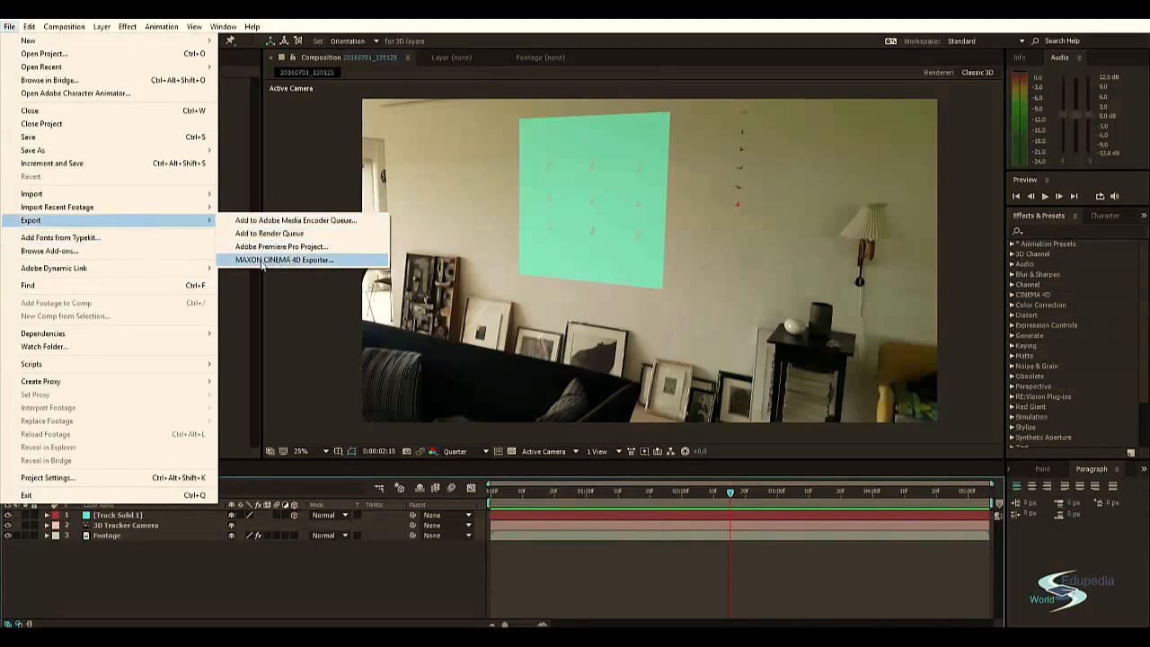
{"action": "left_click", "coordinate": [271, 260]}
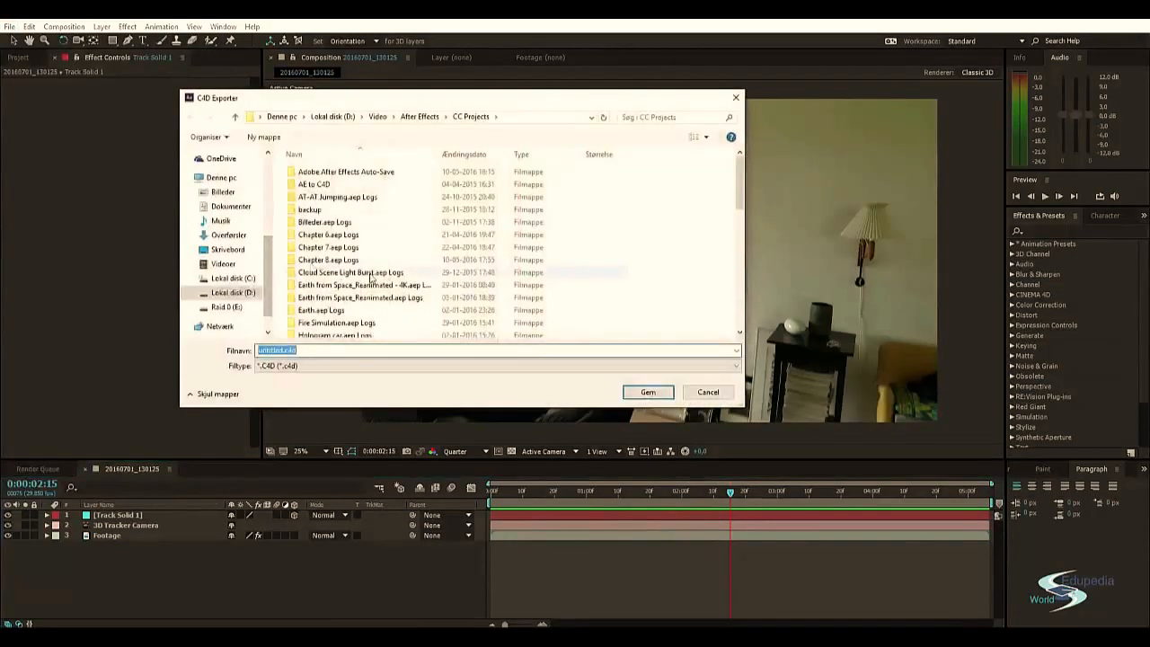
{"action": "scroll", "coordinate": [369, 276], "scroll_direction": "down", "scroll_amount": 6}
{"action": "type", "text": "pai"}
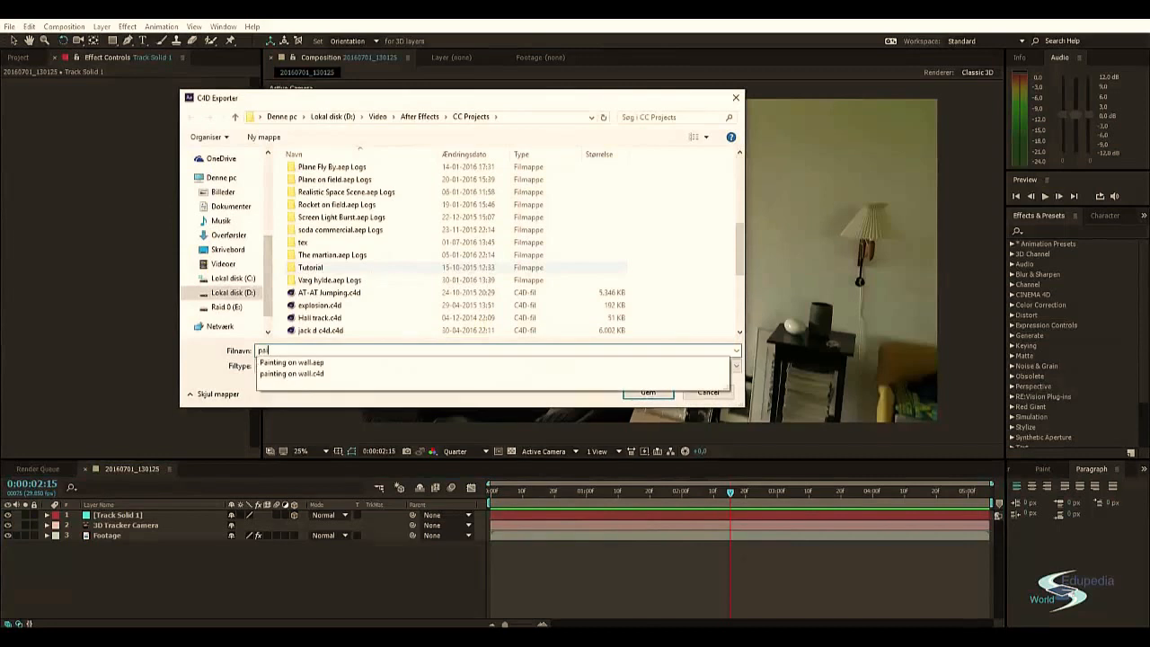
{"action": "type", "text": "ntung"}
{"action": "key", "text": "BackSpace"}
{"action": "type", "text": "ing on wall tutorials"}
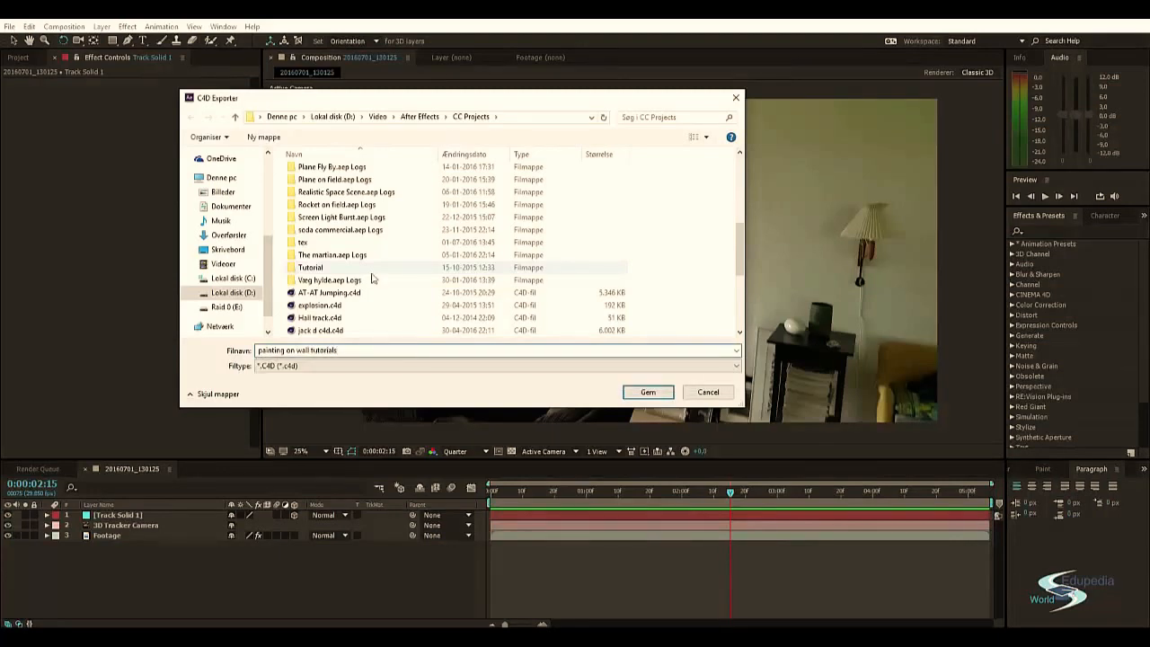
{"action": "key", "text": "Return"}
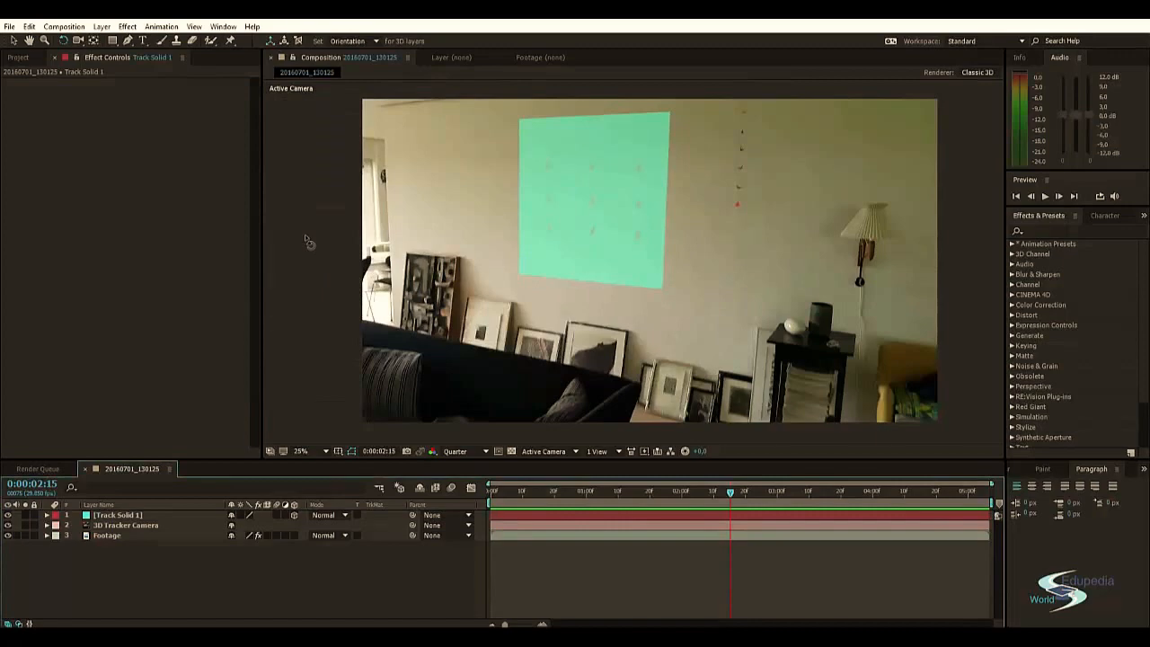
Step: Switch to File Explorer and open the CC Projects folder under Video > After Effects on drive D
{"action": "key", "text": "super+e"}
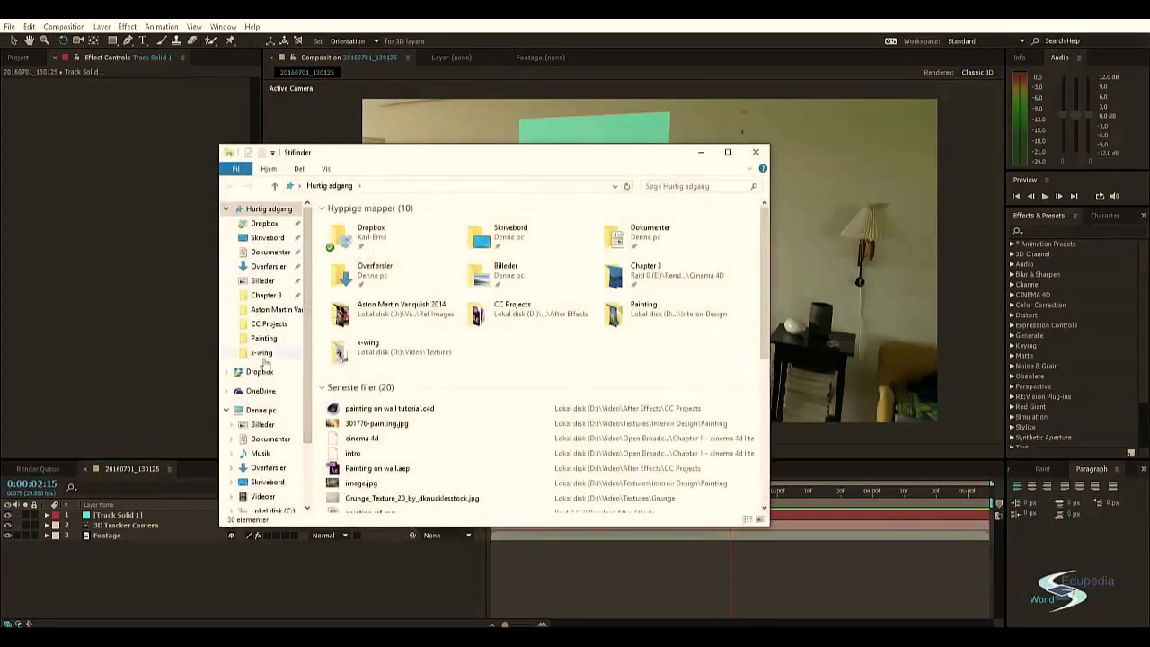
{"action": "scroll", "coordinate": [267, 410], "scroll_direction": "down", "scroll_amount": 1}
{"action": "scroll", "coordinate": [267, 410], "scroll_direction": "down", "scroll_amount": 1}
{"action": "left_click", "coordinate": [273, 477]}
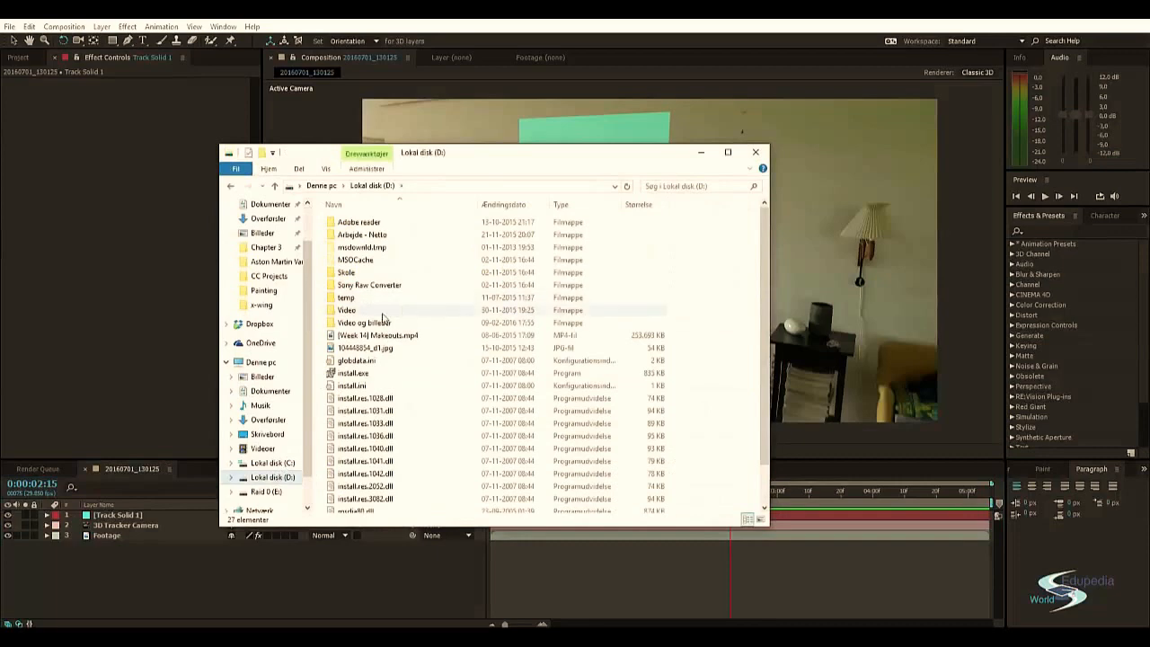
{"action": "double_click", "coordinate": [346, 310]}
{"action": "double_click", "coordinate": [388, 237]}
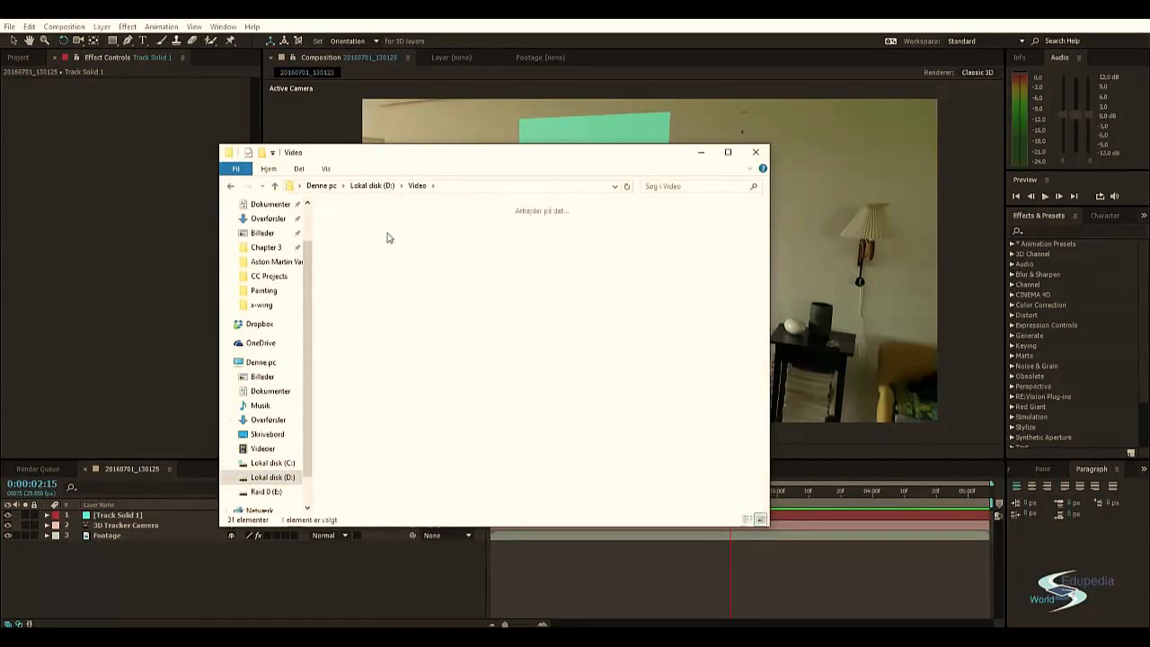
{"action": "double_click", "coordinate": [386, 234]}
{"action": "double_click", "coordinate": [383, 234]}
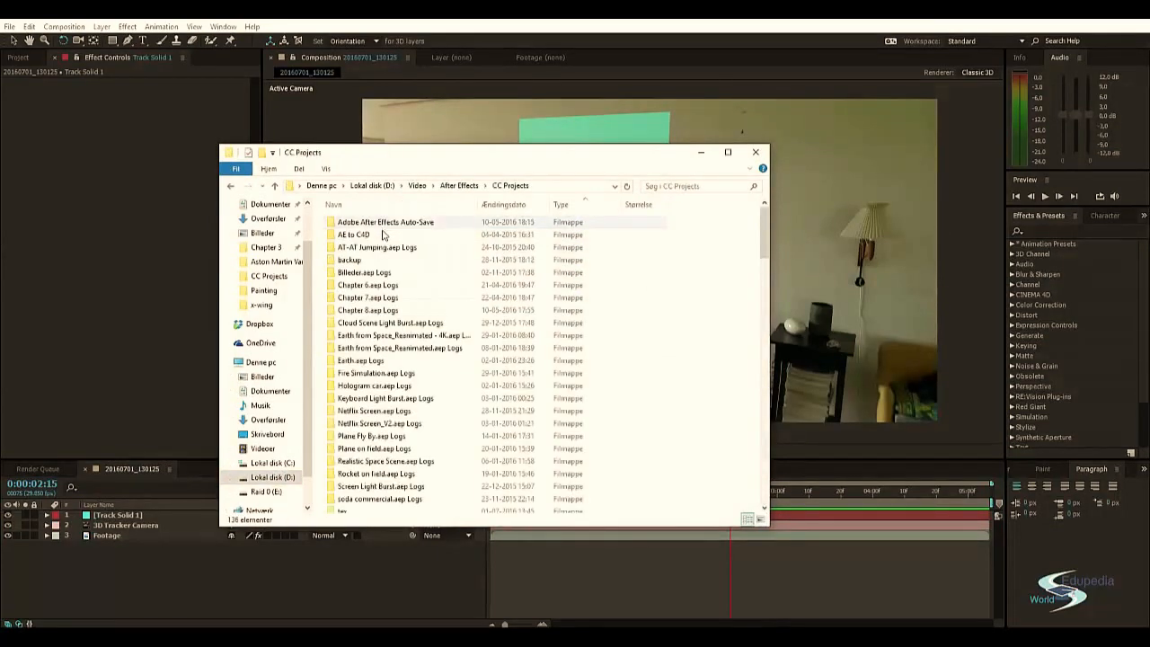
Step: Find and select the exported file painting on wall tutorial.c4d among the Cinema 4D files in CC Projects
{"action": "left_click", "coordinate": [374, 310]}
{"action": "key", "text": "p"}
{"action": "key", "text": "p"}
{"action": "key", "text": "p"}
{"action": "key", "text": "p"}
{"action": "key", "text": "p"}
{"action": "key", "text": "p"}
{"action": "key", "text": "p"}
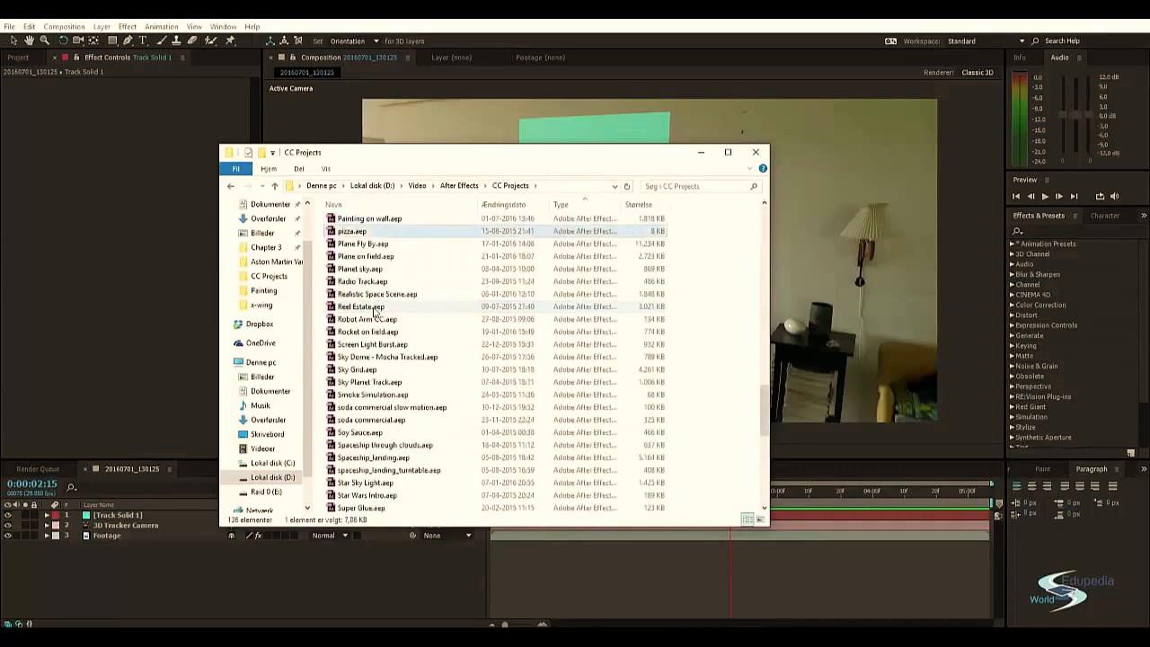
{"action": "key", "text": "p"}
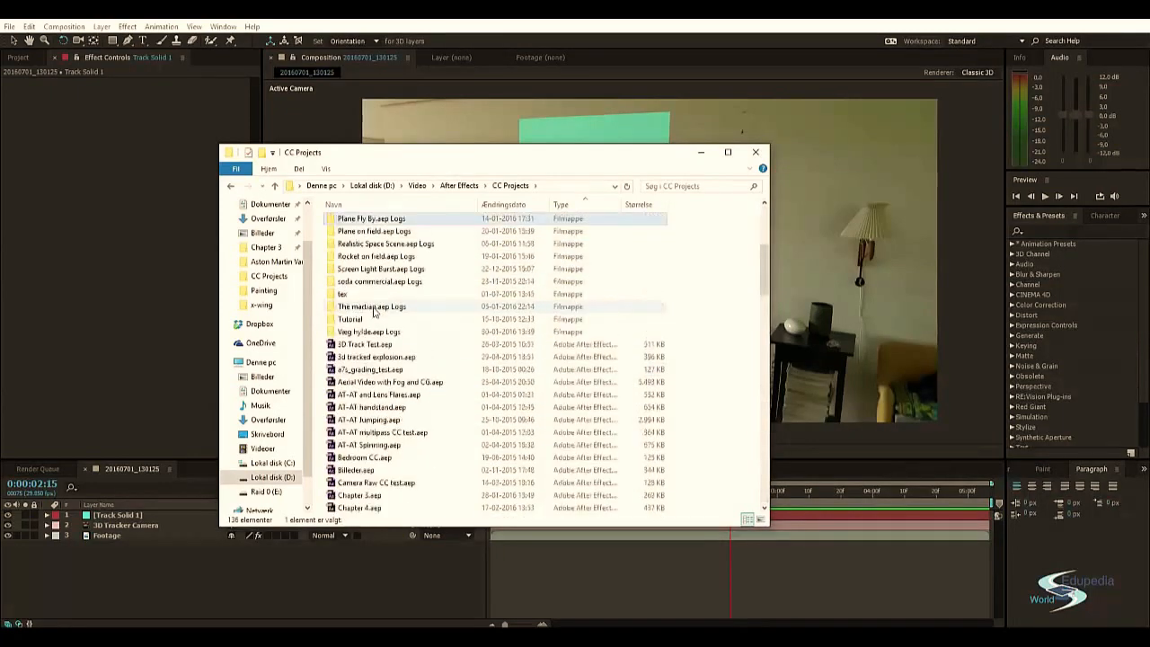
{"action": "scroll", "coordinate": [460, 360], "scroll_direction": "down", "scroll_amount": 15}
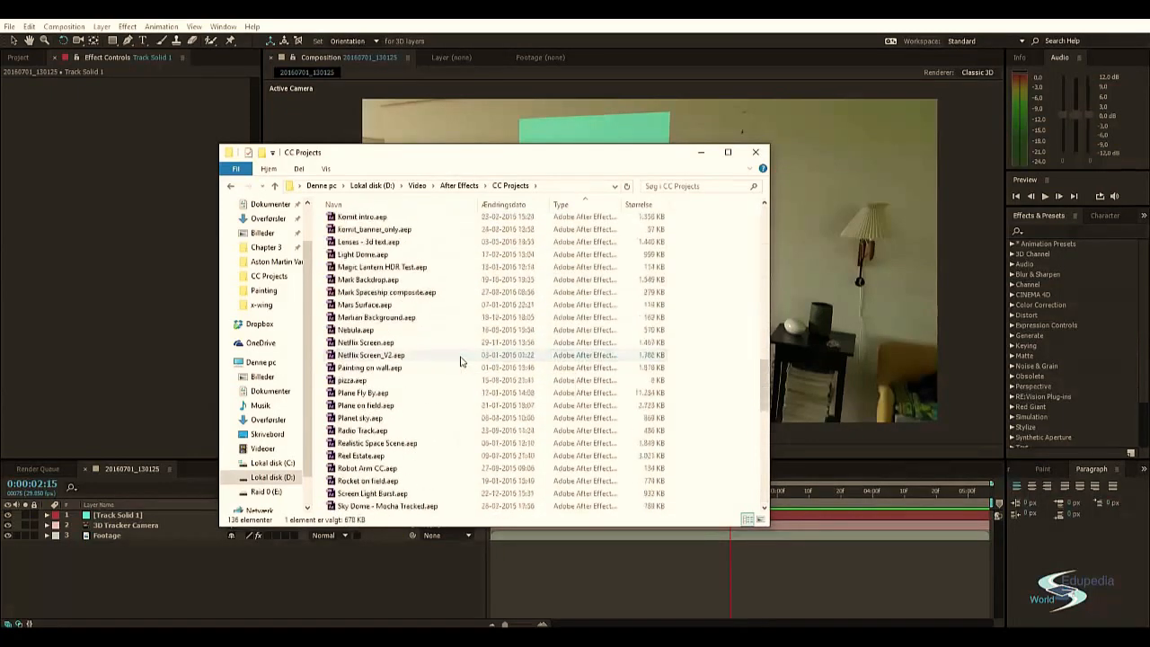
{"action": "scroll", "coordinate": [458, 358], "scroll_direction": "down", "scroll_amount": 15}
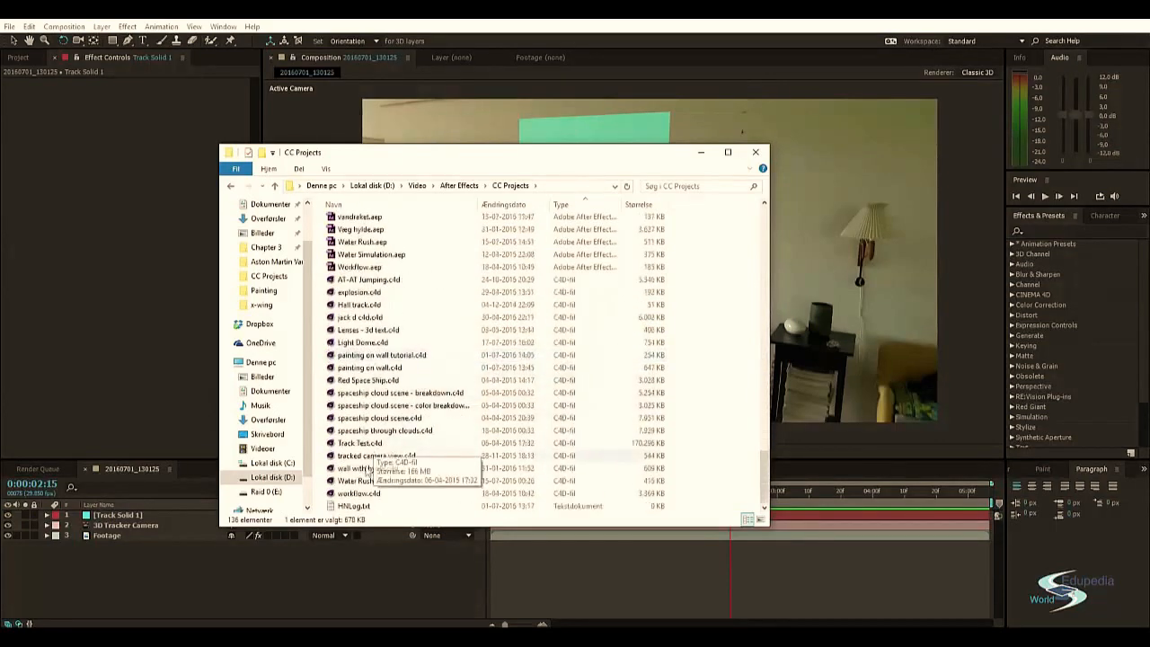
{"action": "left_click", "coordinate": [367, 480]}
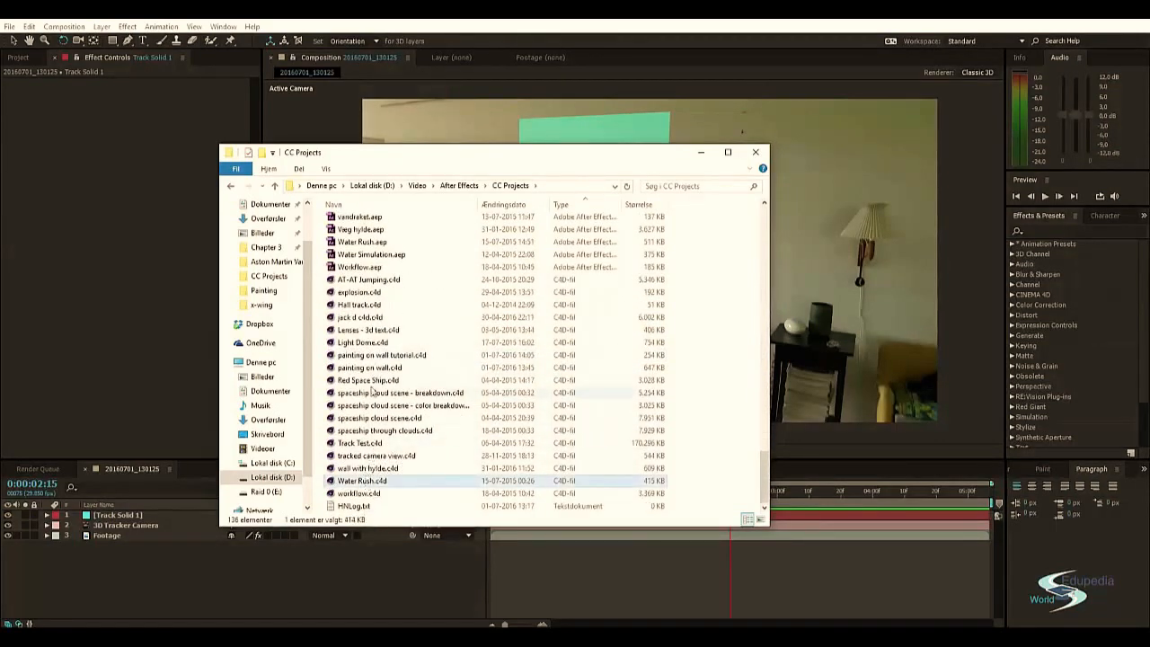
{"action": "left_click", "coordinate": [359, 496]}
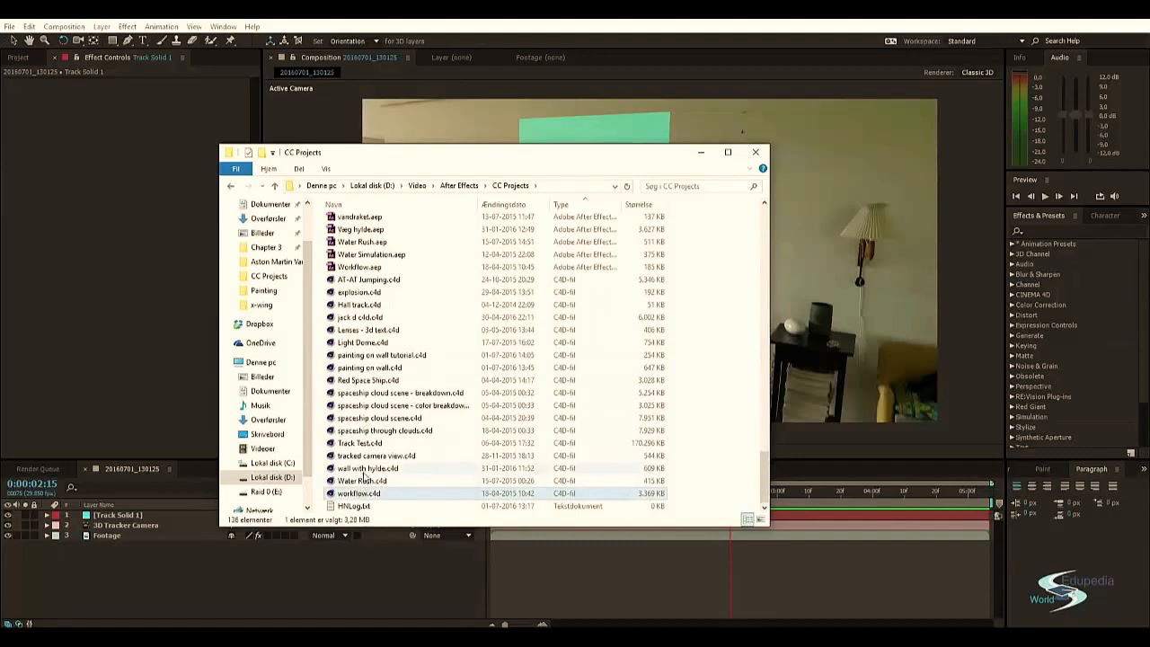
{"action": "left_click", "coordinate": [372, 367]}
{"action": "left_click", "coordinate": [381, 356]}
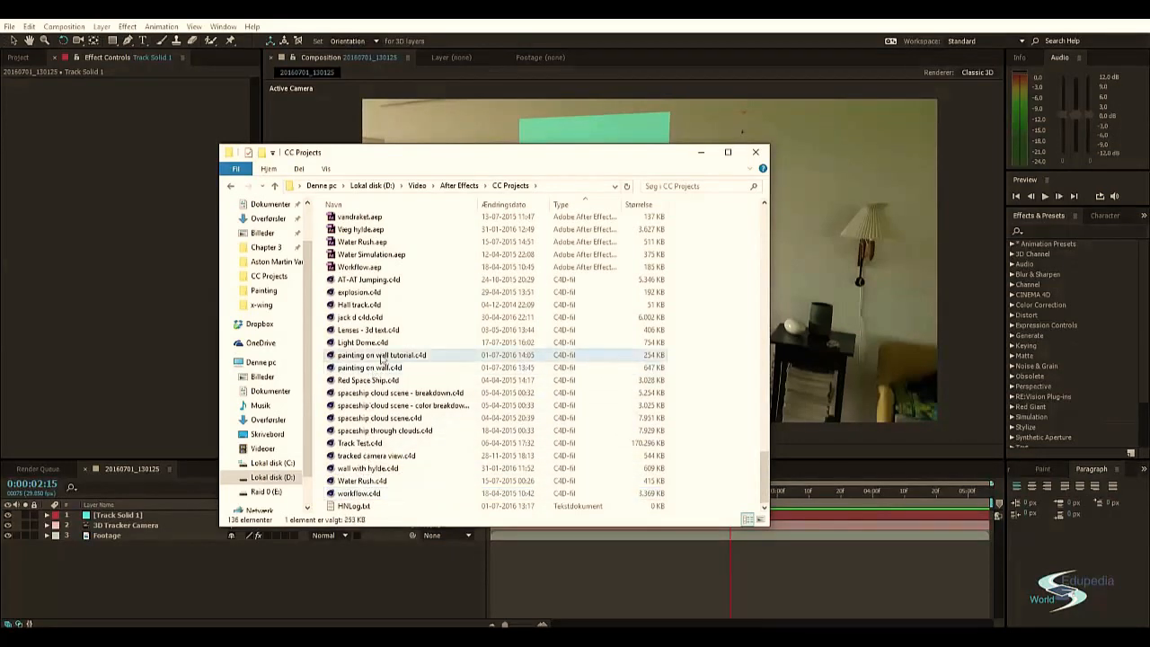
Step: Import painting on wall tutorial.c4d from File Explorer into the After Effects project
{"action": "left_click", "coordinate": [26, 59]}
{"action": "key", "text": "alt+Tab"}
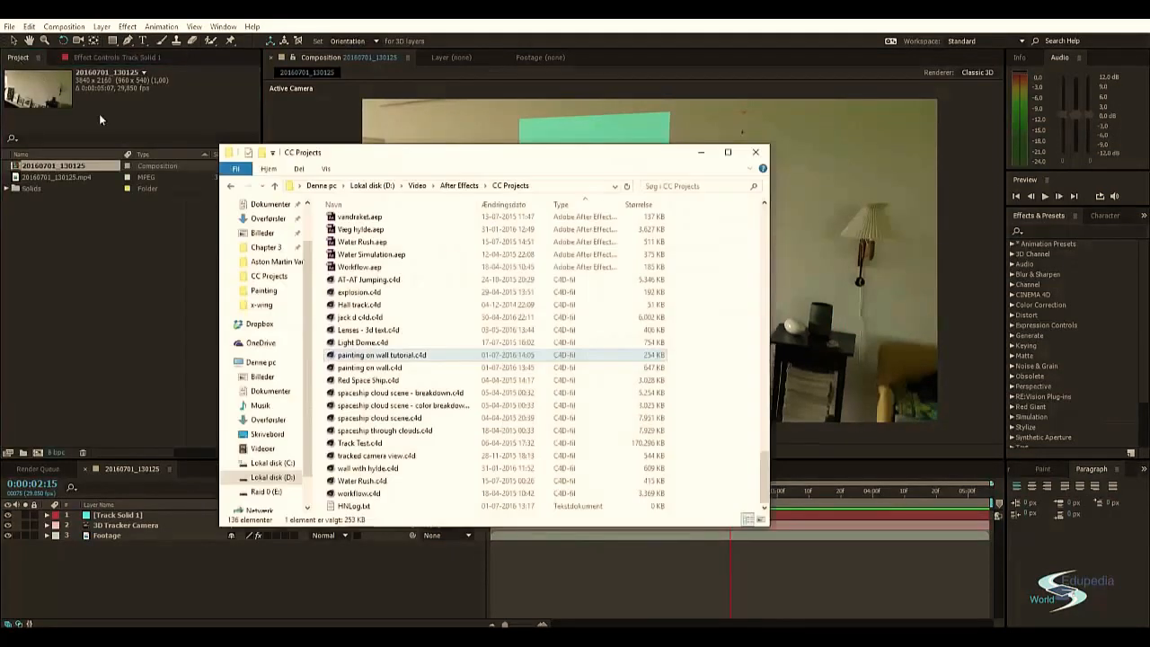
{"action": "left_click_drag", "start_coordinate": [368, 369], "coordinate": [124, 317]}
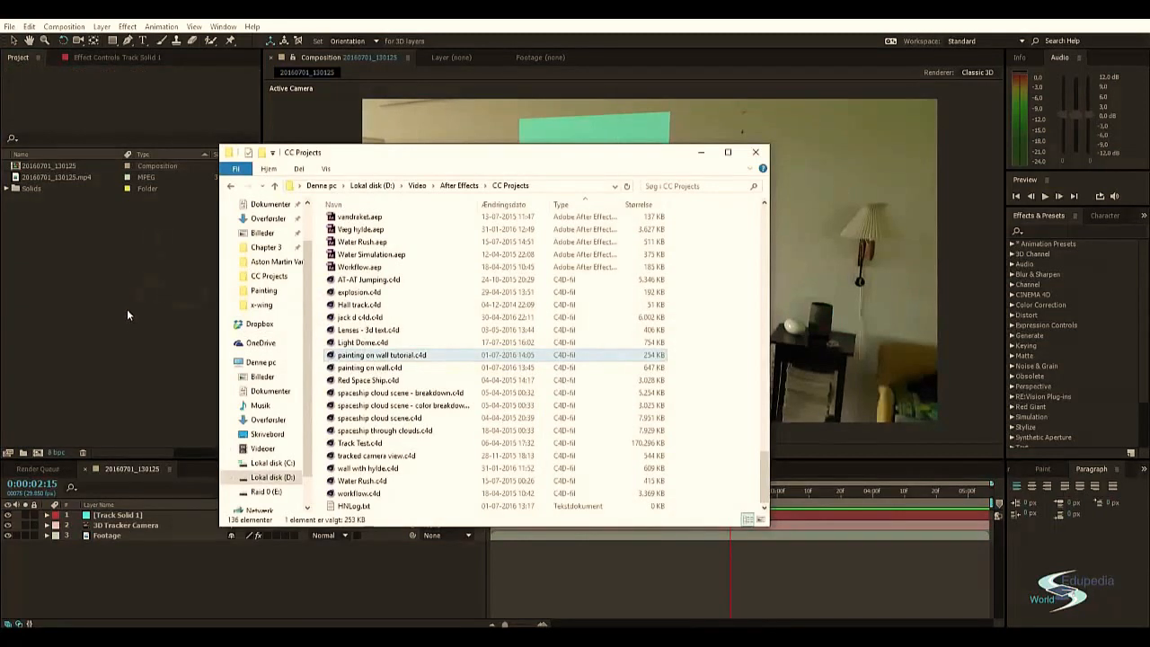
{"action": "left_click", "coordinate": [126, 300]}
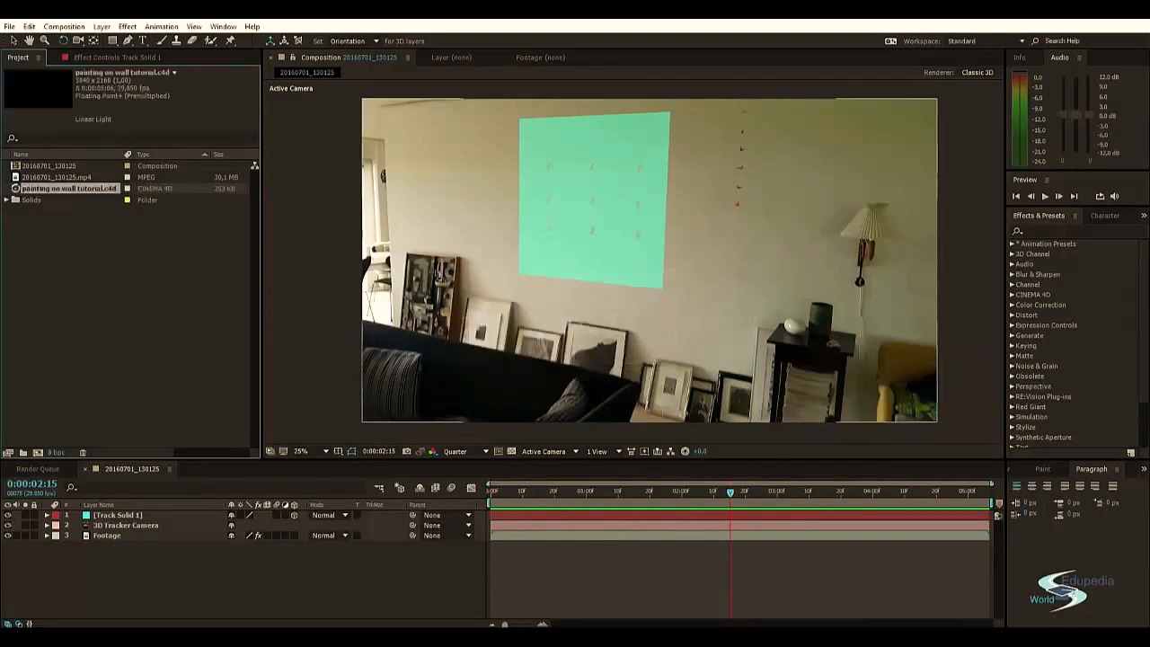
Step: Open the imported painting on wall tutorial.c4d in Cinema 4D with Edit Original
{"action": "left_click", "coordinate": [74, 187]}
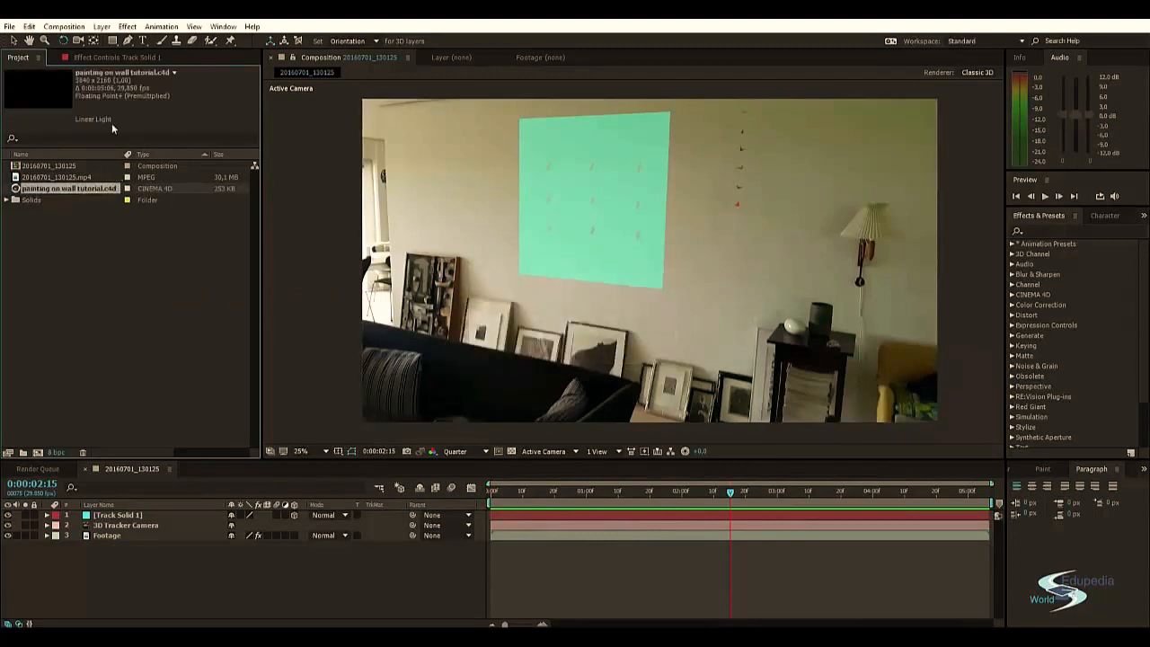
{"action": "left_click", "coordinate": [178, 249]}
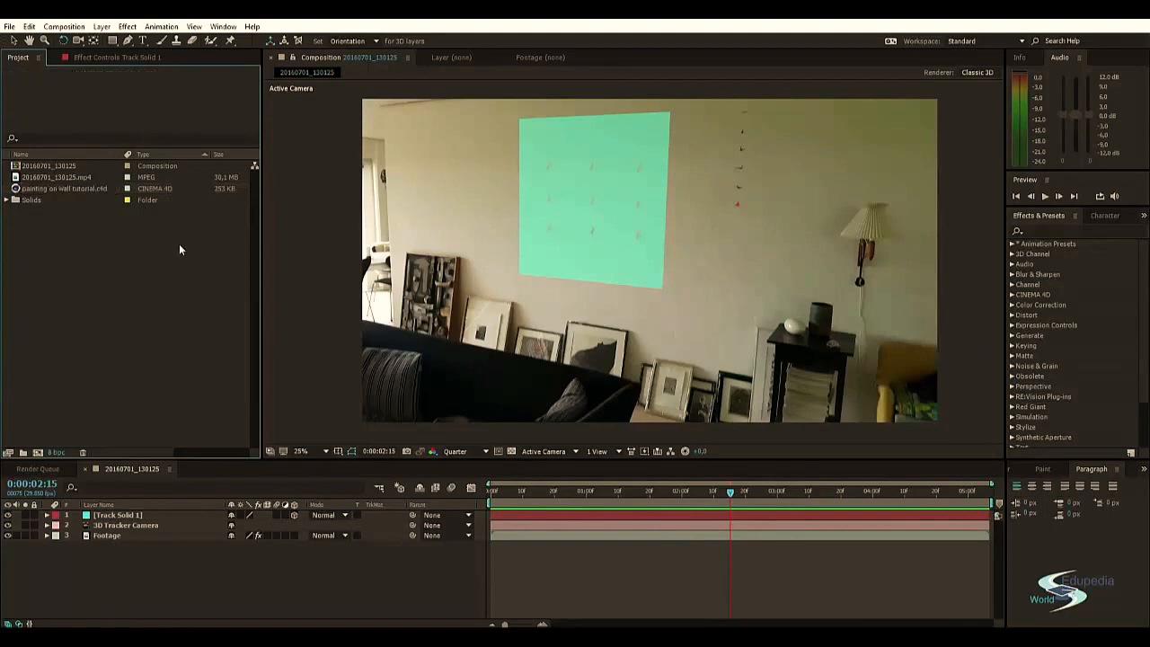
{"action": "left_click_drag", "start_coordinate": [263, 208], "coordinate": [259, 203]}
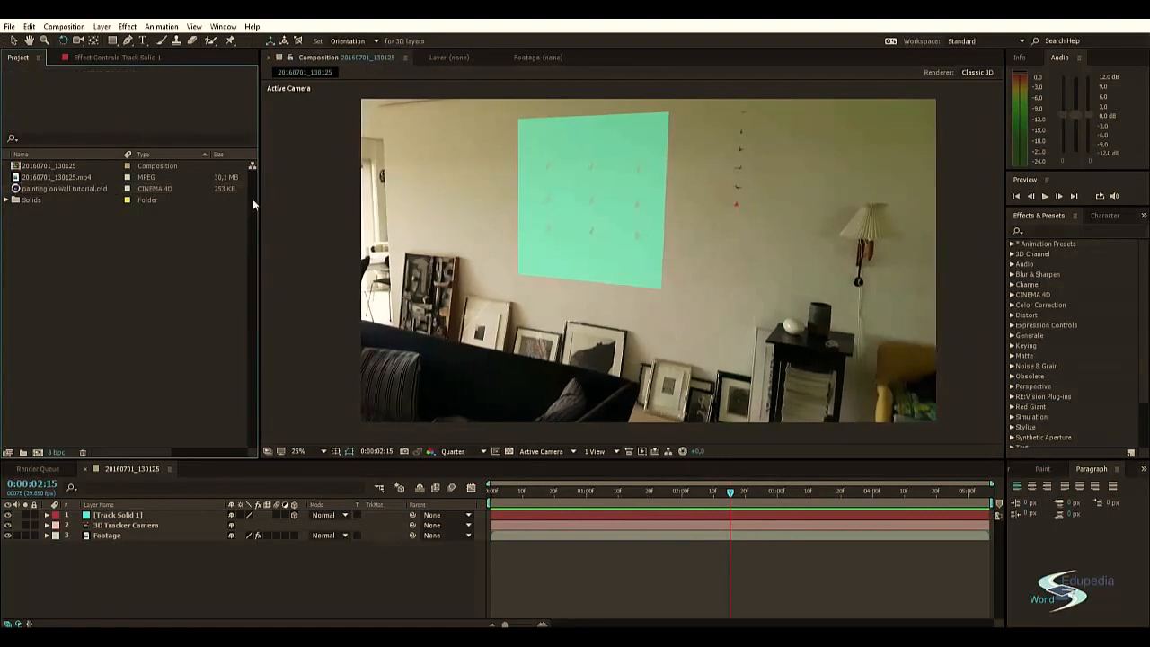
{"action": "left_click", "coordinate": [63, 188]}
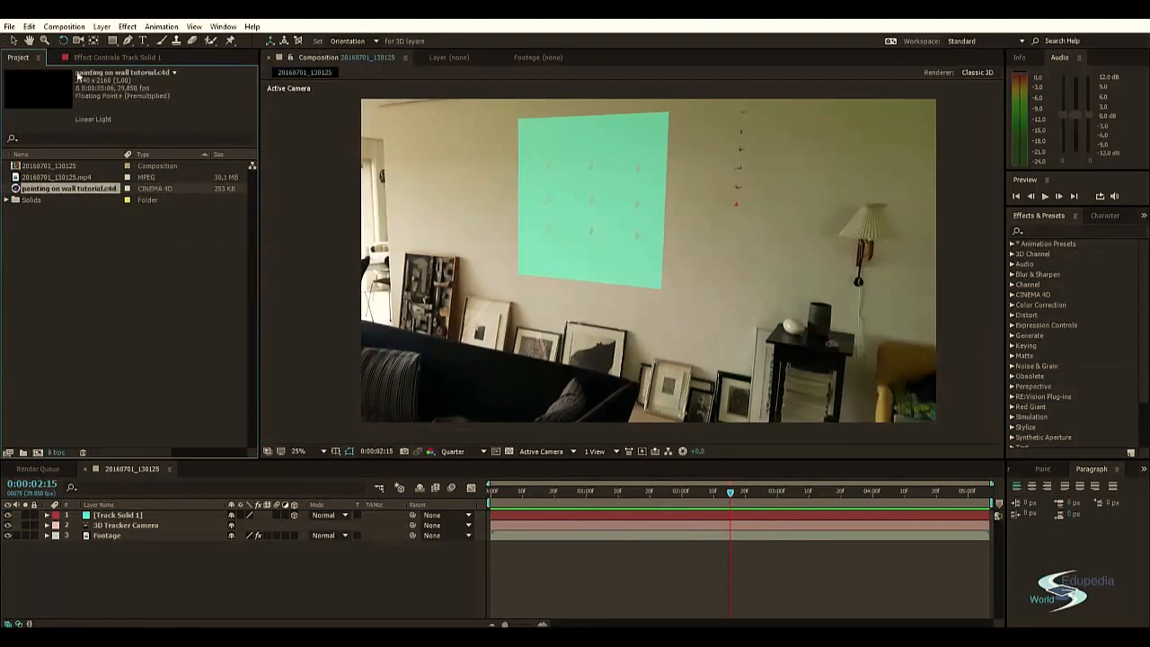
{"action": "left_click", "coordinate": [30, 27]}
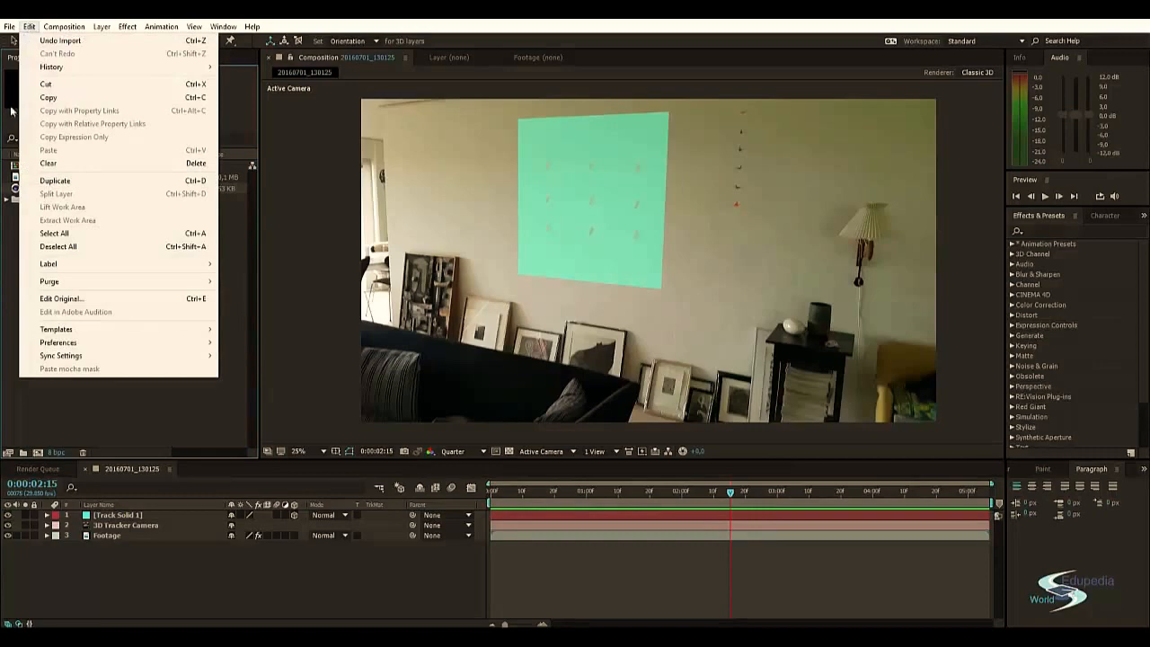
{"action": "left_click", "coordinate": [71, 302]}
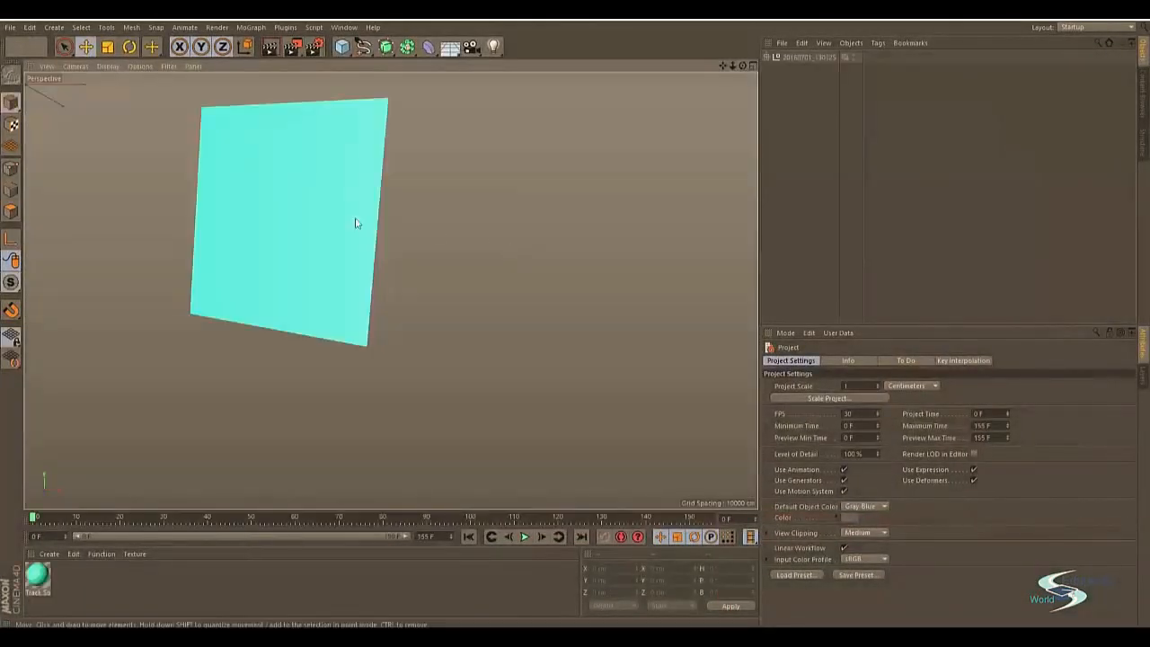
Step: Expand the 20160701_130125 object and stop viewing the scene through the 3D Tracker Camera
{"action": "left_click", "coordinate": [768, 57]}
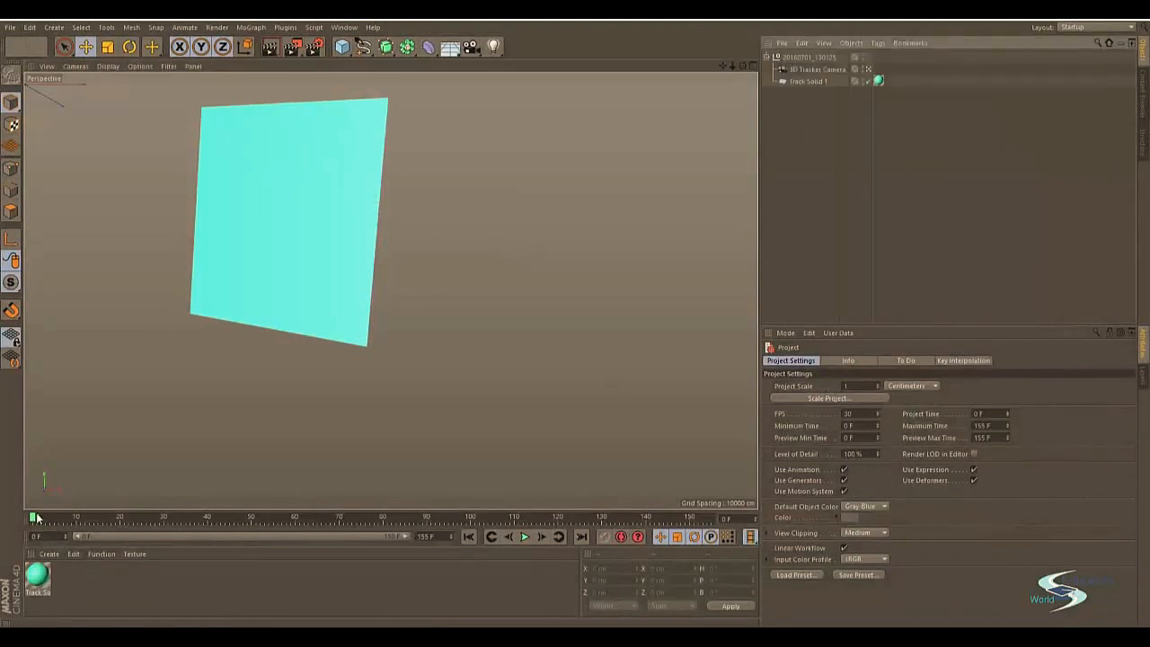
{"action": "mouse_move", "coordinate": [36, 518]}
{"action": "left_mouse_down"}
{"action": "mouse_move", "coordinate": [692, 518]}
{"action": "mouse_move", "coordinate": [36, 517]}
{"action": "left_mouse_up"}
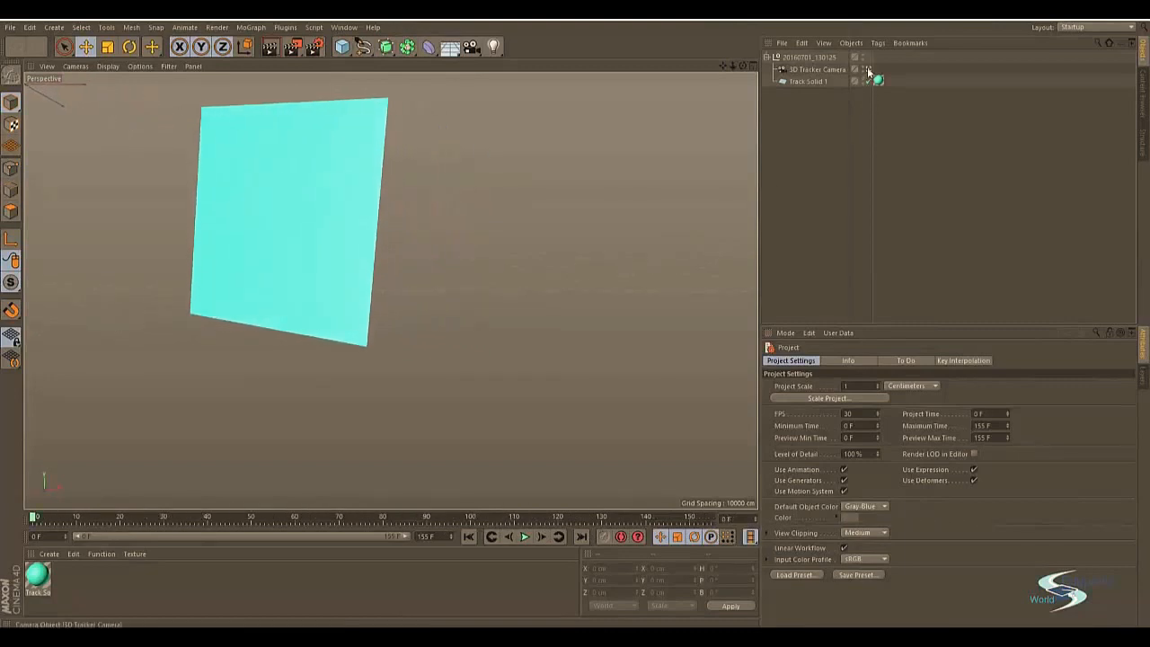
{"action": "left_click", "coordinate": [868, 70]}
Step: Examine the tracked camera and solid from outside the camera view, scrubbing the animation to frame 45
{"action": "right_click_drag", "start_coordinate": [598, 182], "coordinate": [128, 280], "text": "alt"}
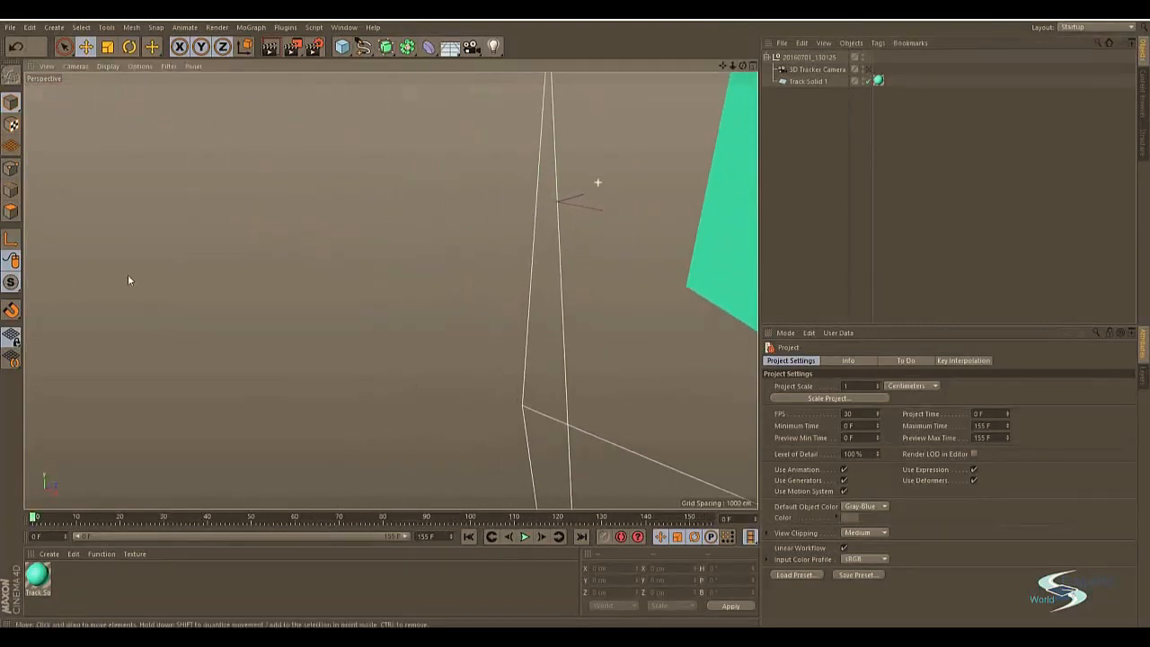
{"action": "left_click_drag", "start_coordinate": [609, 201], "coordinate": [644, 190], "text": "alt"}
{"action": "right_click_drag", "start_coordinate": [675, 210], "coordinate": [526, 244], "text": "alt"}
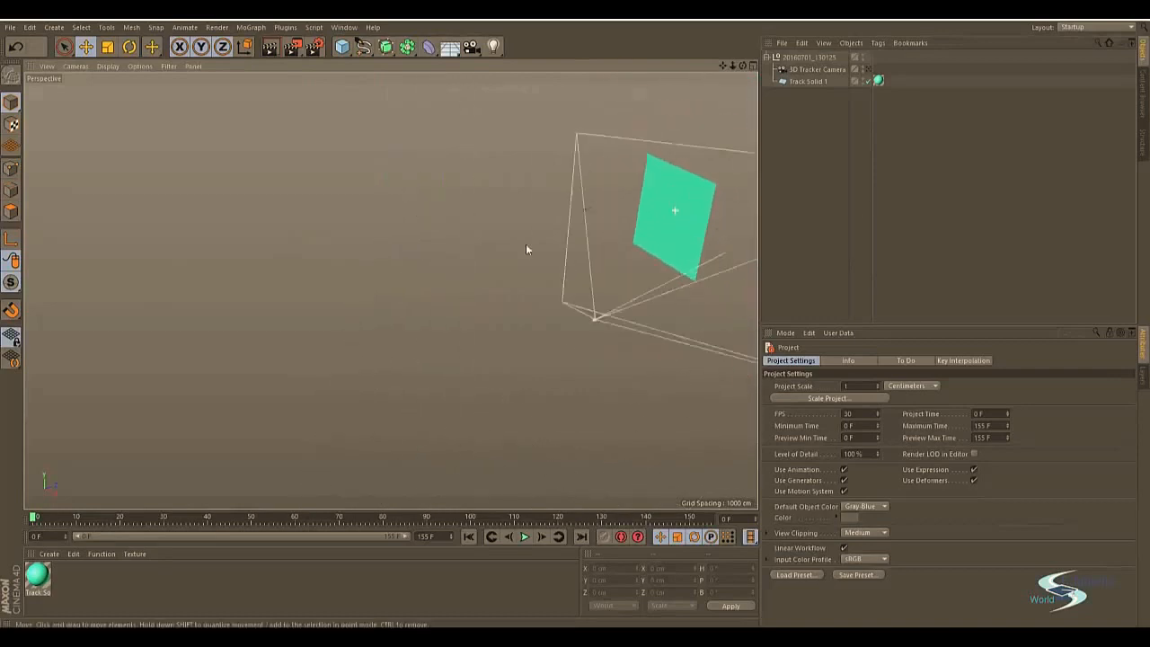
{"action": "left_click_drag", "start_coordinate": [526, 249], "coordinate": [294, 315], "text": "alt"}
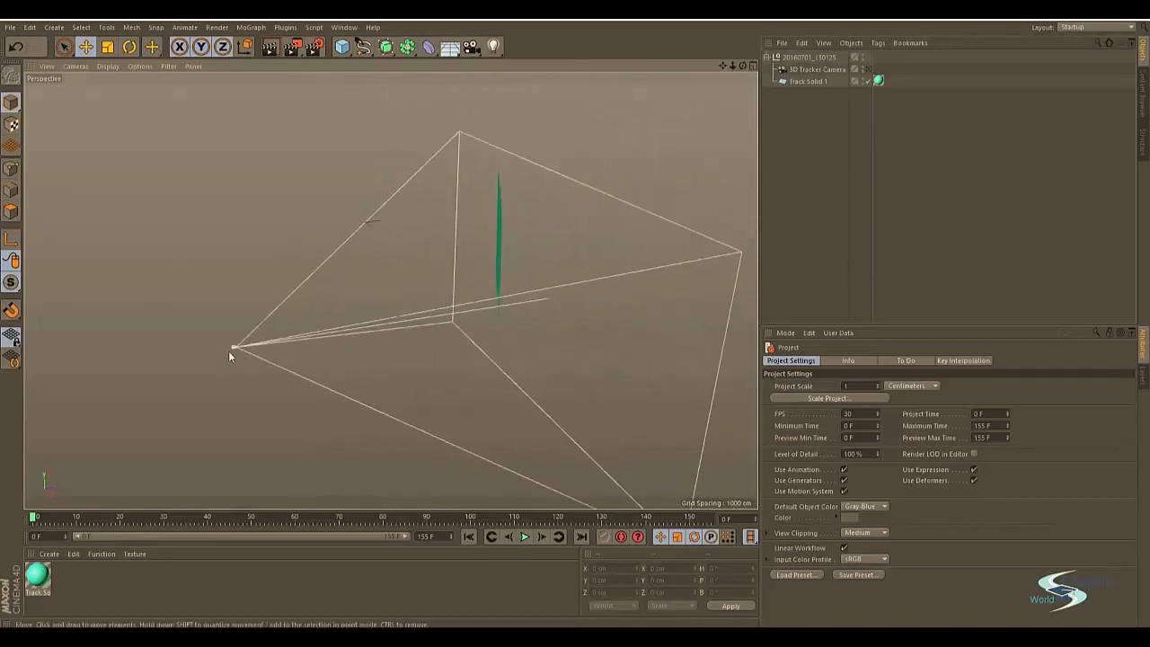
{"action": "left_click_drag", "start_coordinate": [38, 519], "coordinate": [231, 520]}
{"action": "left_click_drag", "start_coordinate": [495, 290], "coordinate": [483, 193], "text": "alt"}
Step: Compare the scene with the After Effects shot and scrub from frame 0 to 139 to examine the tracked camera's movement
{"action": "key", "text": "alt+Tab"}
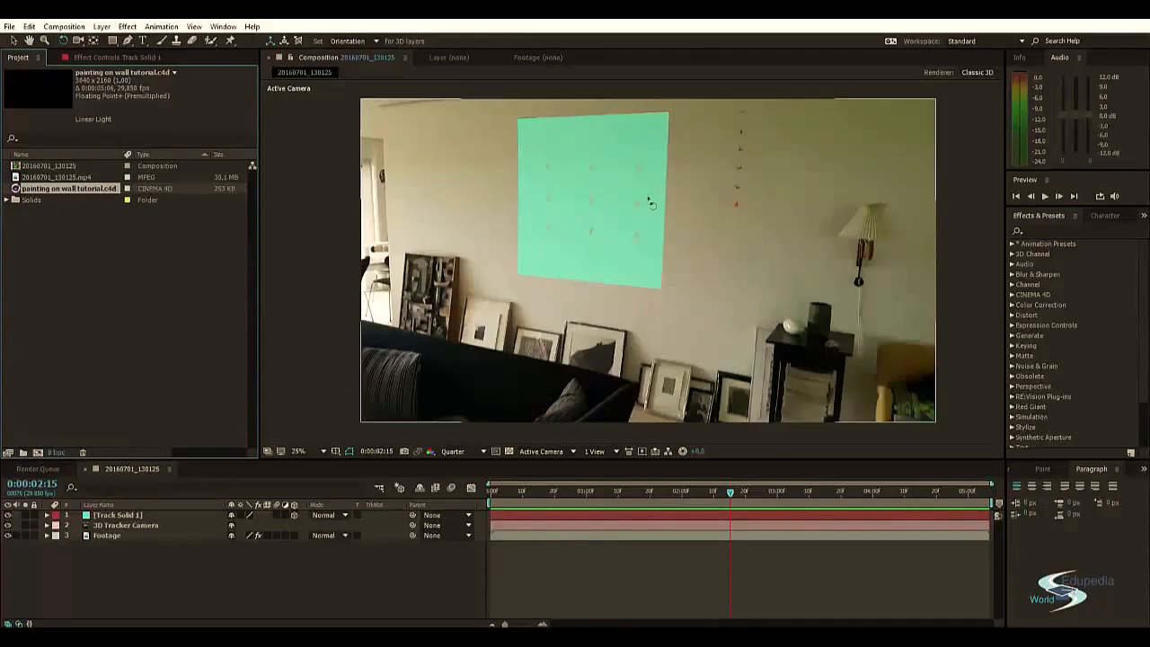
{"action": "key", "text": "alt+Tab"}
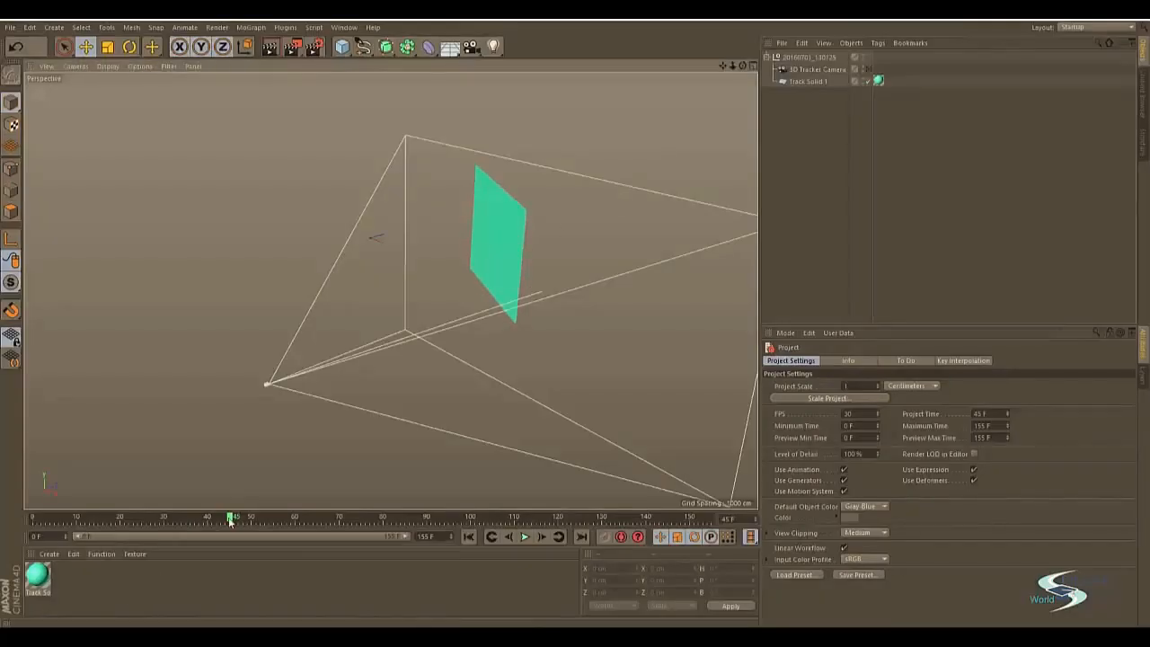
{"action": "left_click_drag", "start_coordinate": [230, 521], "coordinate": [33, 521]}
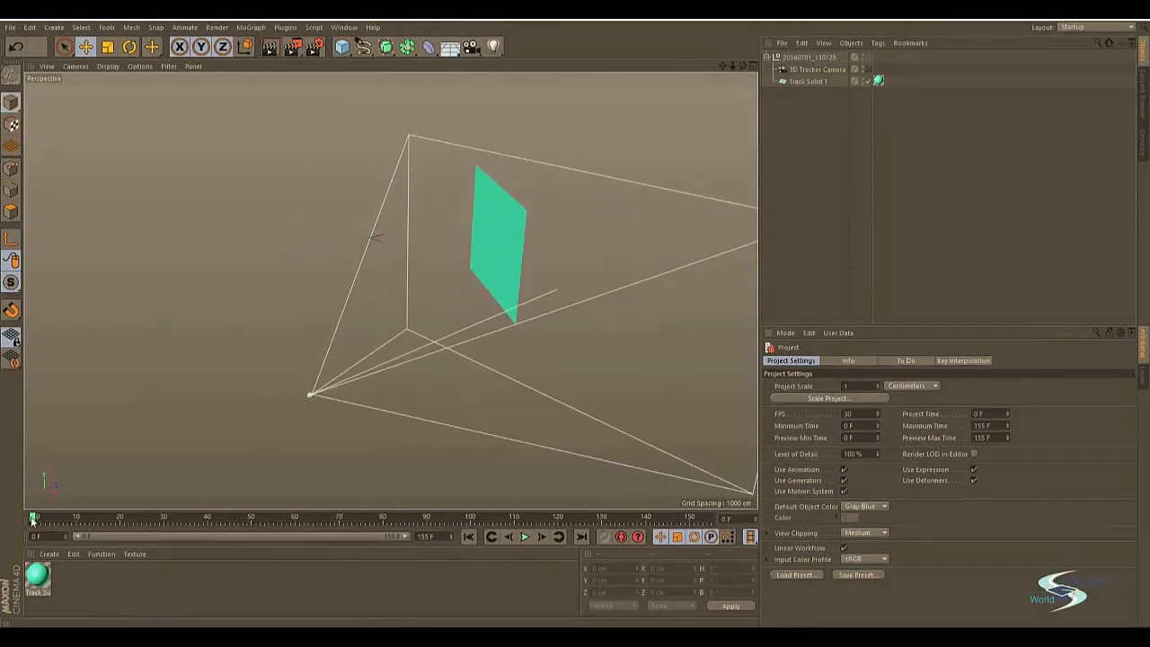
{"action": "left_click_drag", "start_coordinate": [33, 519], "coordinate": [641, 519]}
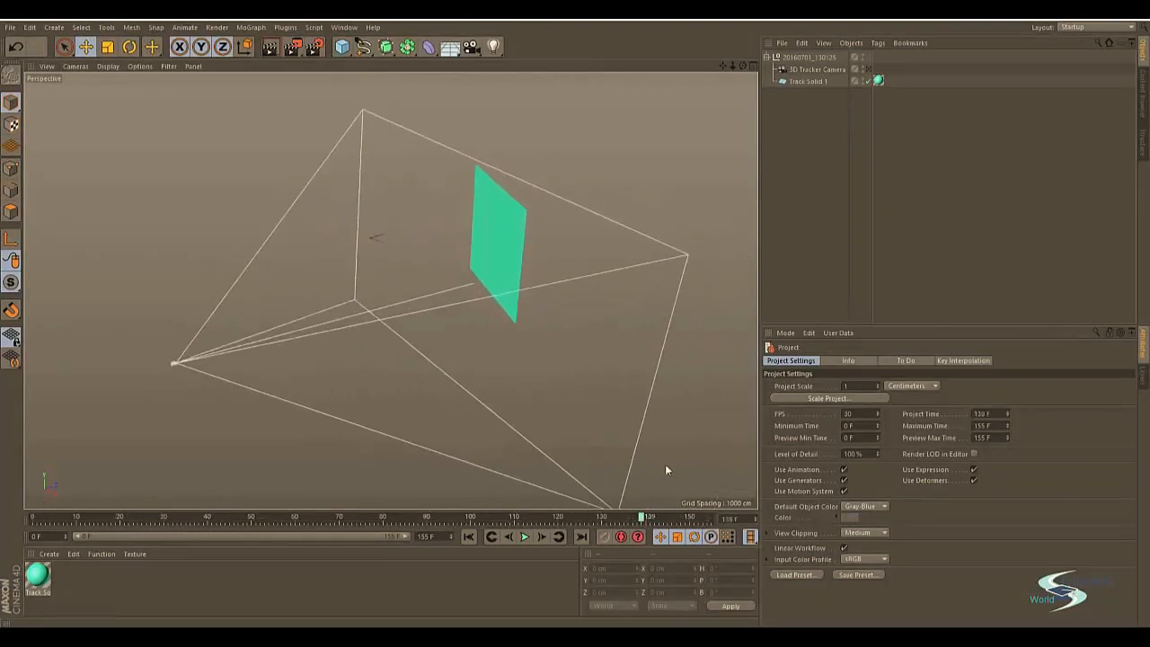
{"action": "left_click_drag", "start_coordinate": [344, 56], "coordinate": [437, 85]}
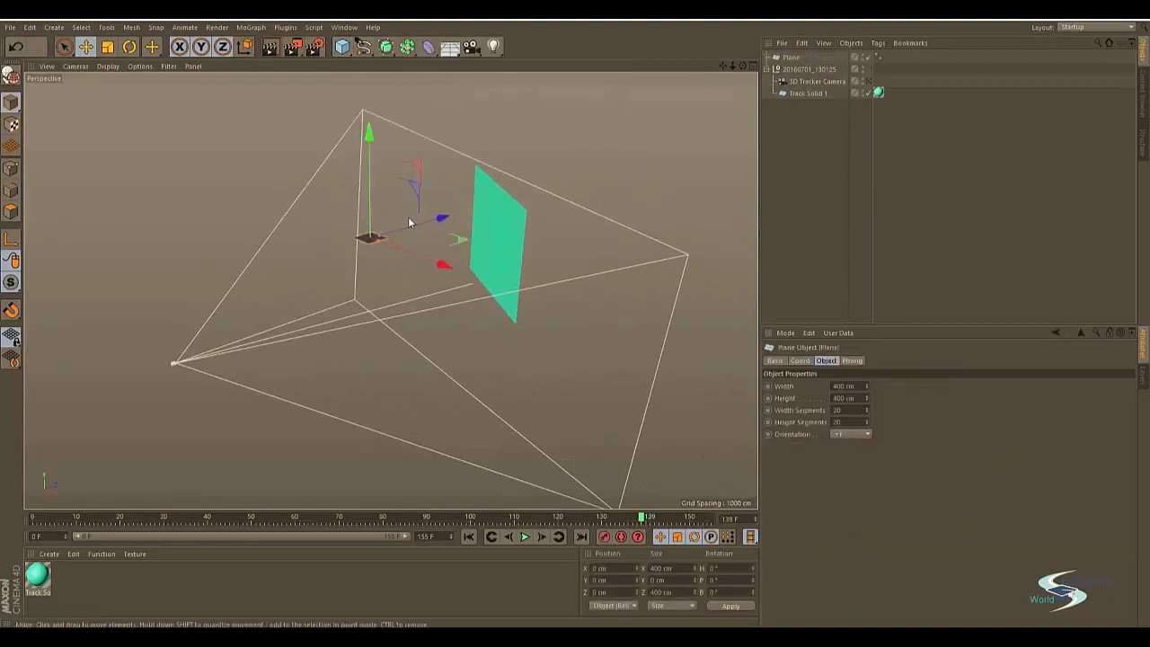
{"action": "left_click_drag", "start_coordinate": [365, 145], "coordinate": [372, 257]}
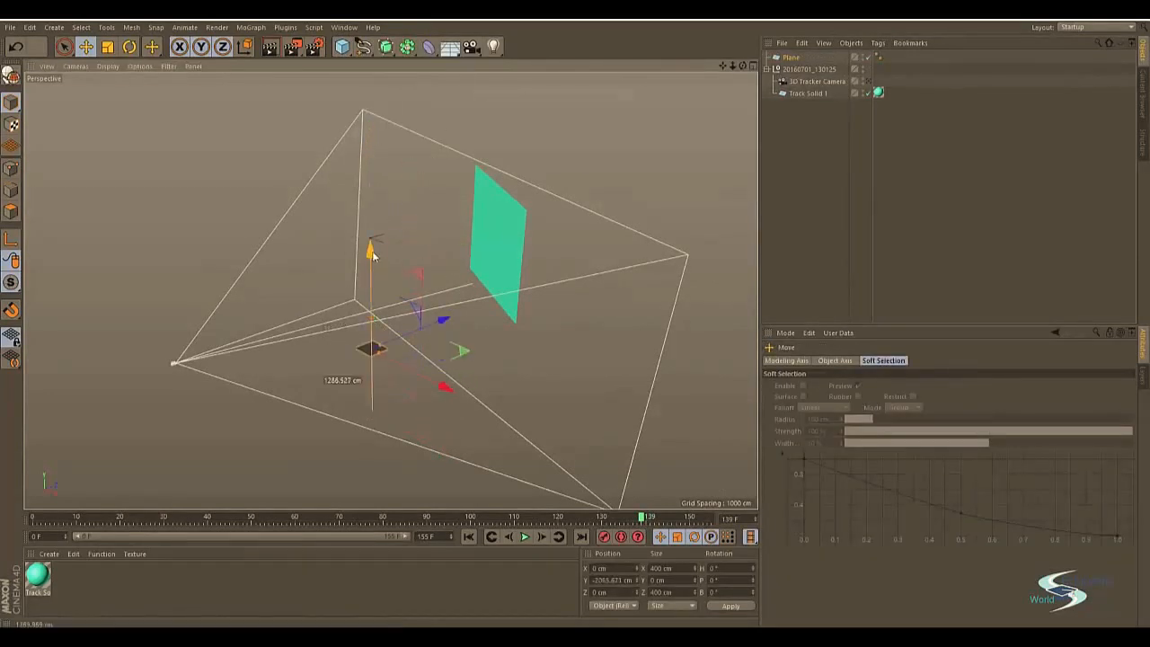
{"action": "key", "text": "t"}
{"action": "left_click_drag", "start_coordinate": [388, 377], "coordinate": [705, 377]}
{"action": "left_click_drag", "start_coordinate": [145, 440], "coordinate": [401, 333]}
{"action": "key", "text": "r"}
{"action": "key", "text": "e"}
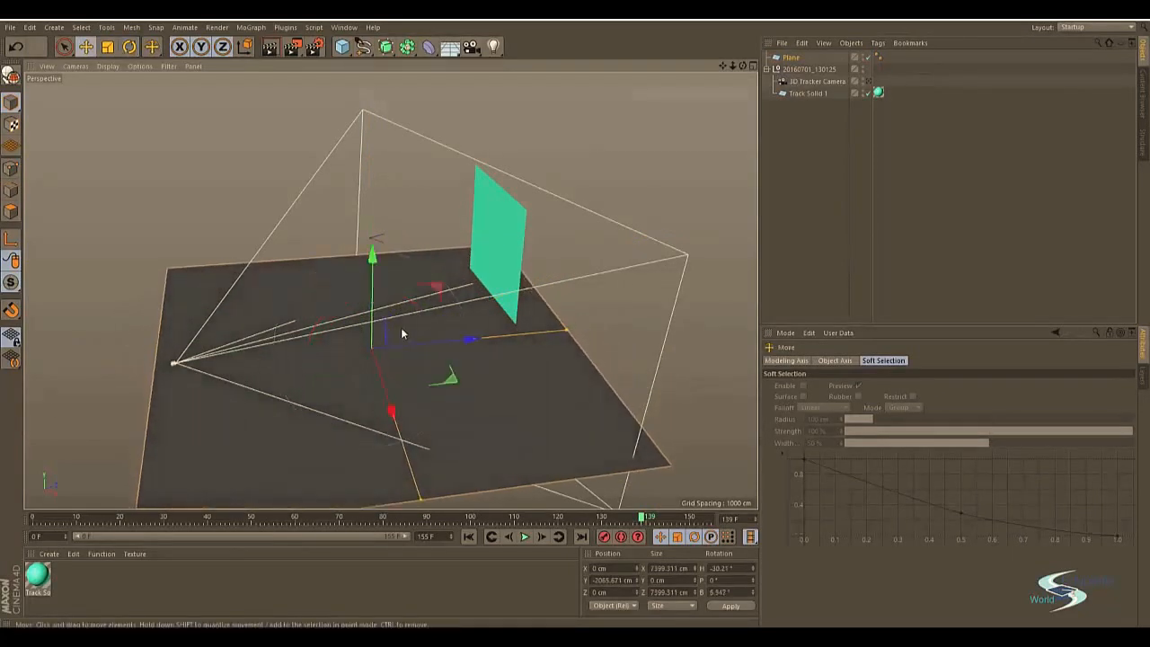
{"action": "left_click_drag", "start_coordinate": [431, 291], "coordinate": [365, 303]}
{"action": "key", "text": "r"}
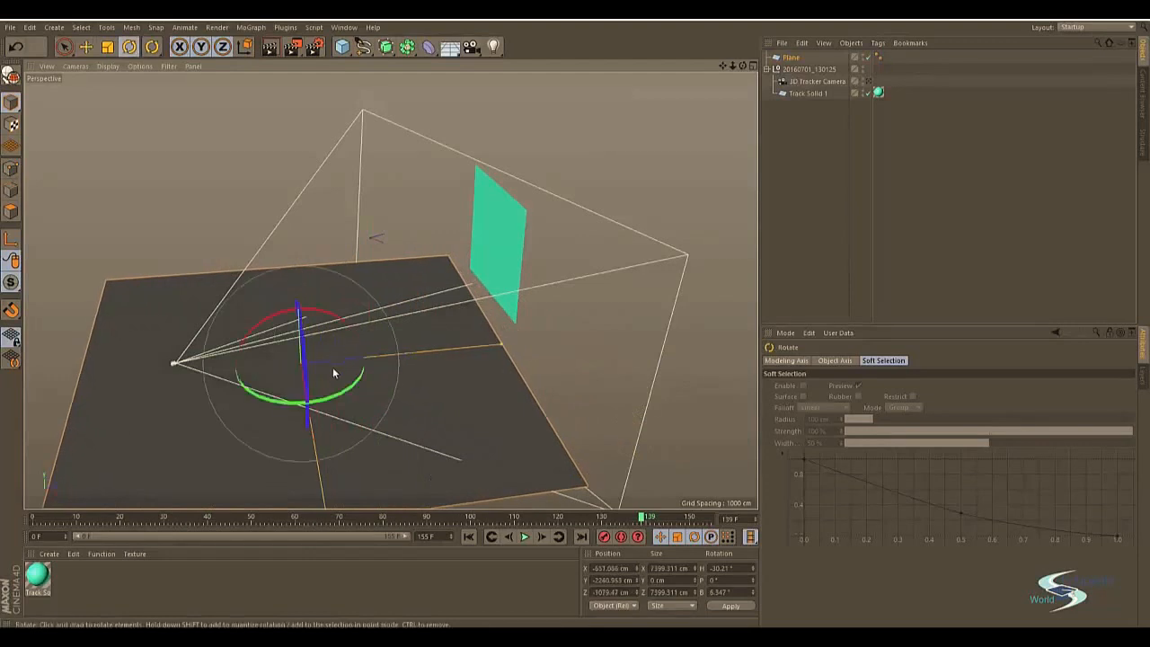
{"action": "left_click_drag", "start_coordinate": [320, 406], "coordinate": [339, 395]}
{"action": "key", "text": "e"}
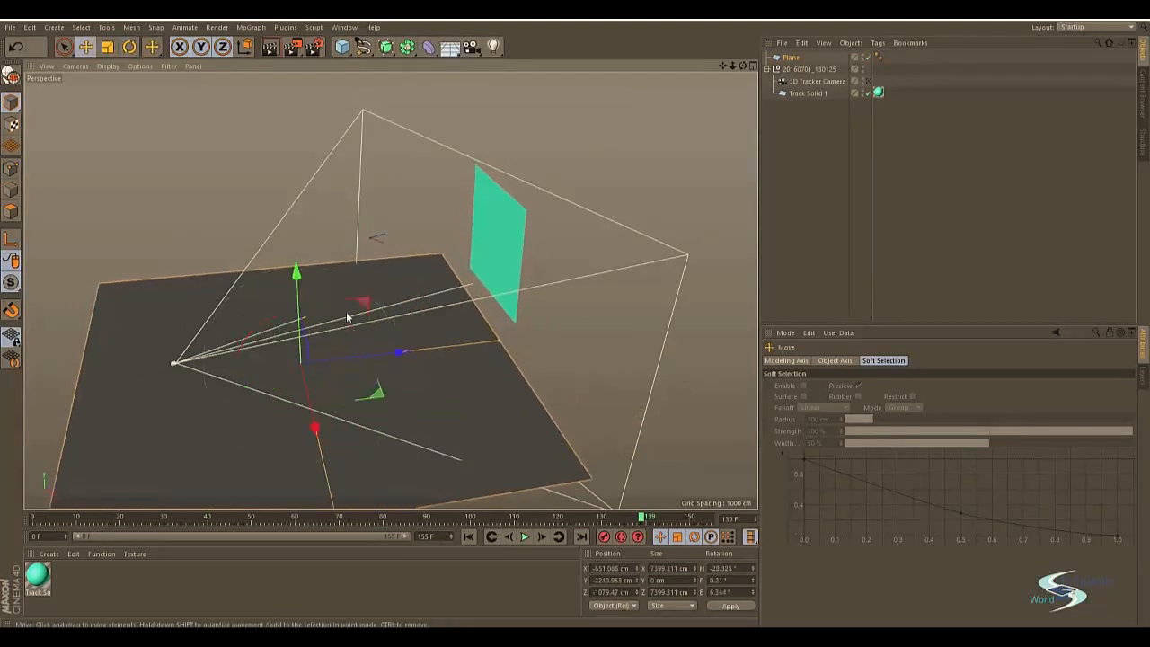
{"action": "left_click_drag", "start_coordinate": [356, 308], "coordinate": [361, 310]}
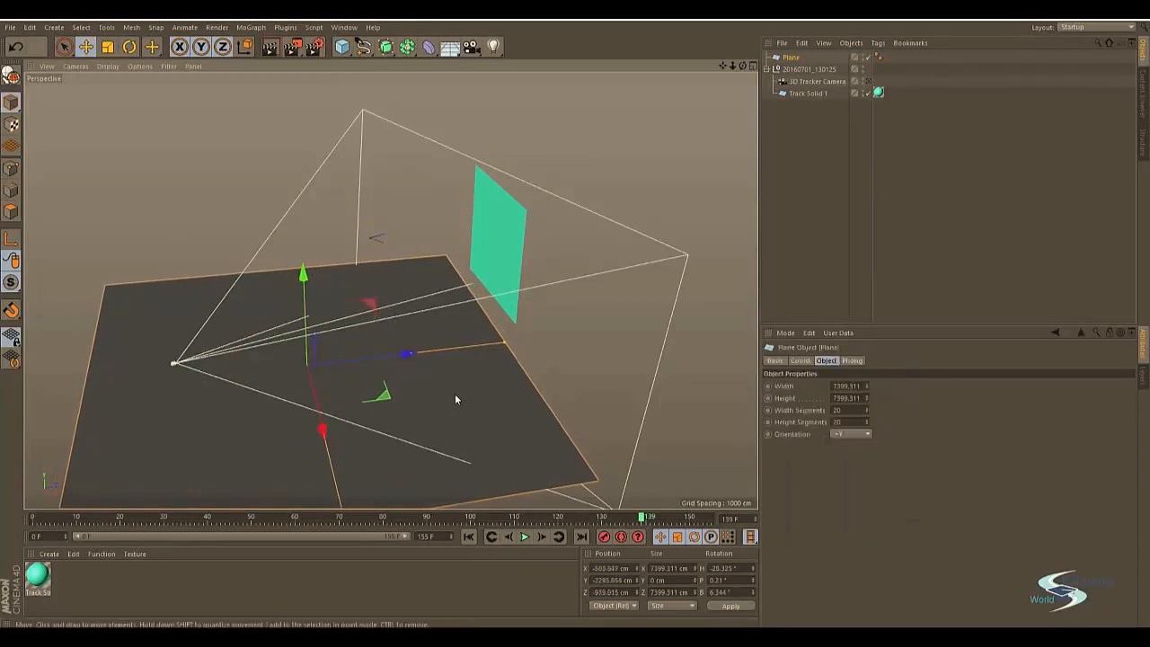
{"action": "key", "text": "Delete"}
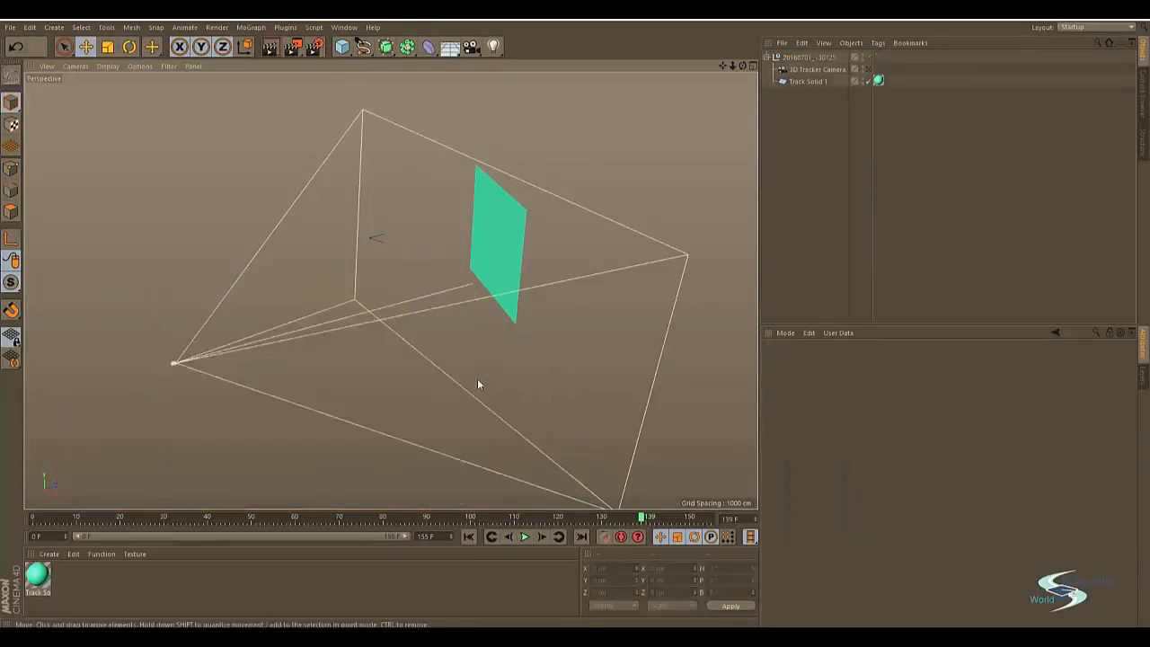
Step: Scrub the animation repeatedly from frame 0 to 124 to examine how the tracked camera moves relative to the solid
{"action": "left_click", "coordinate": [34, 518]}
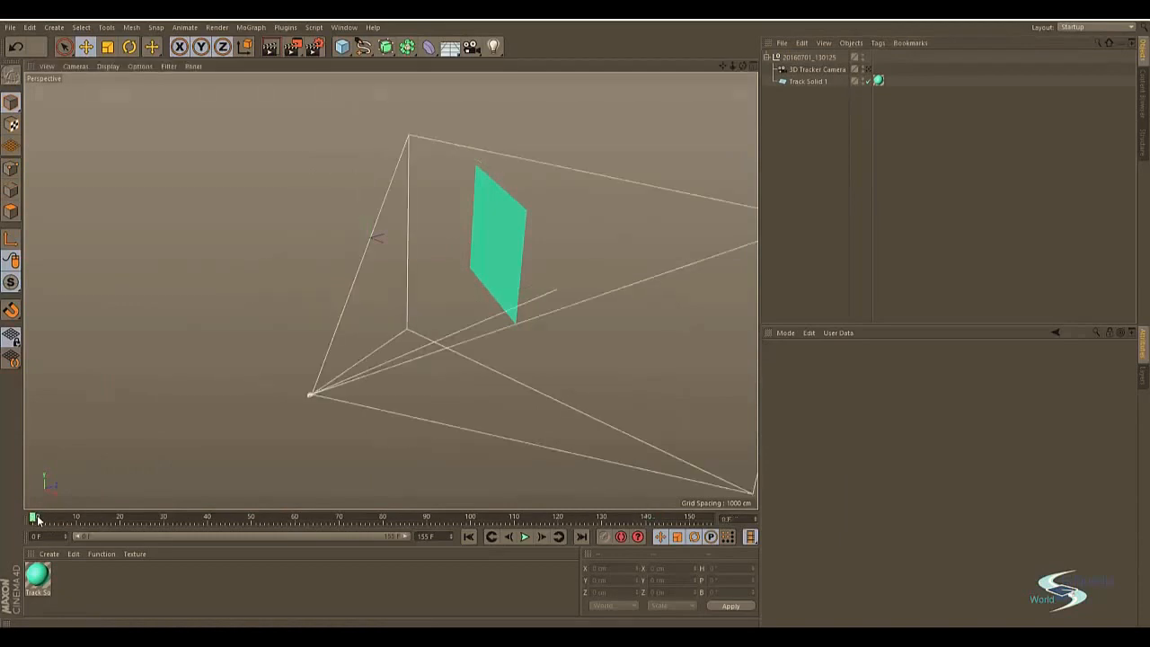
{"action": "left_click_drag", "start_coordinate": [38, 519], "coordinate": [588, 519]}
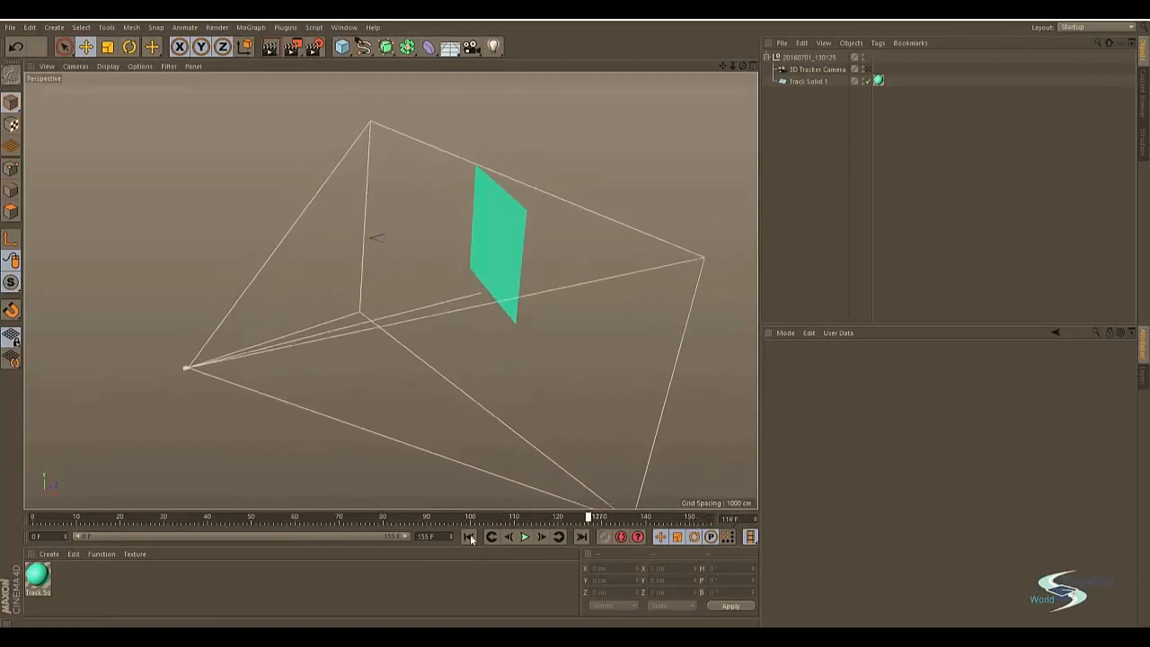
{"action": "left_click", "coordinate": [468, 536]}
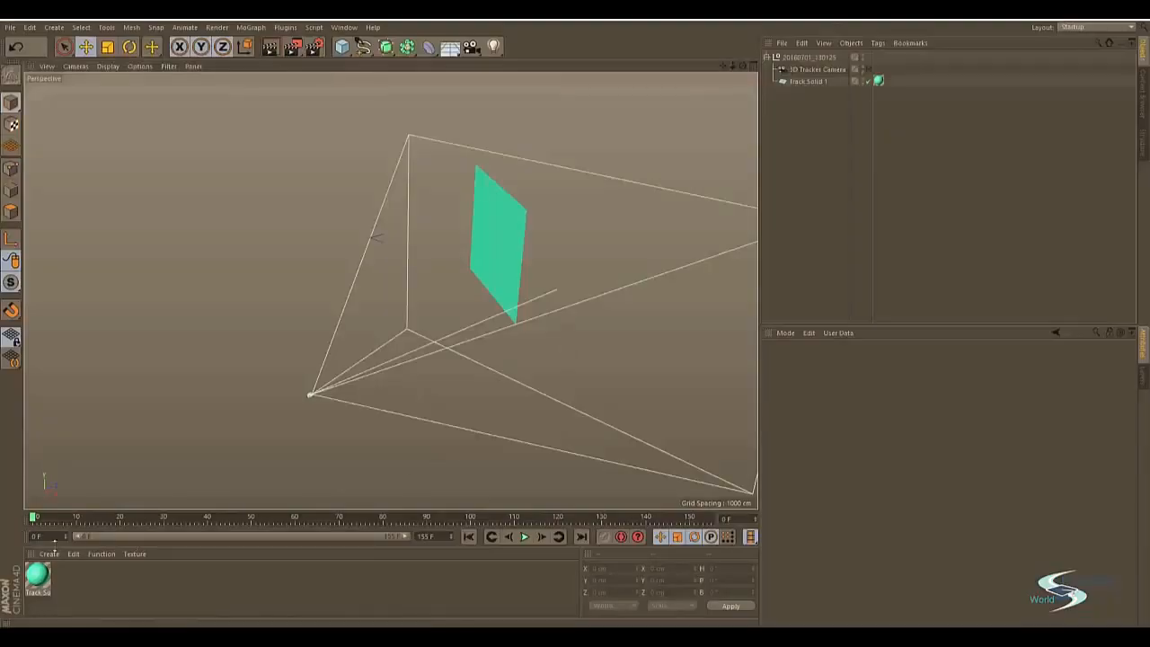
{"action": "left_click_drag", "start_coordinate": [34, 519], "coordinate": [576, 515]}
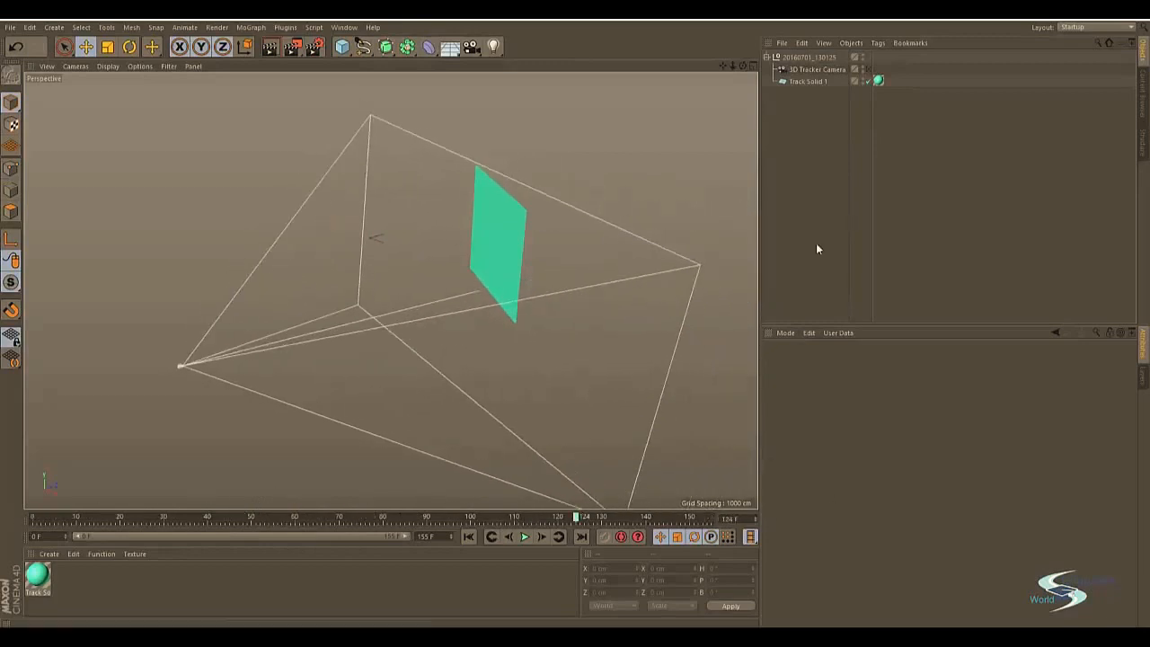
Step: View the scene through the 3D Tracker Camera and scrub the animation to frame 148
{"action": "left_click", "coordinate": [867, 69]}
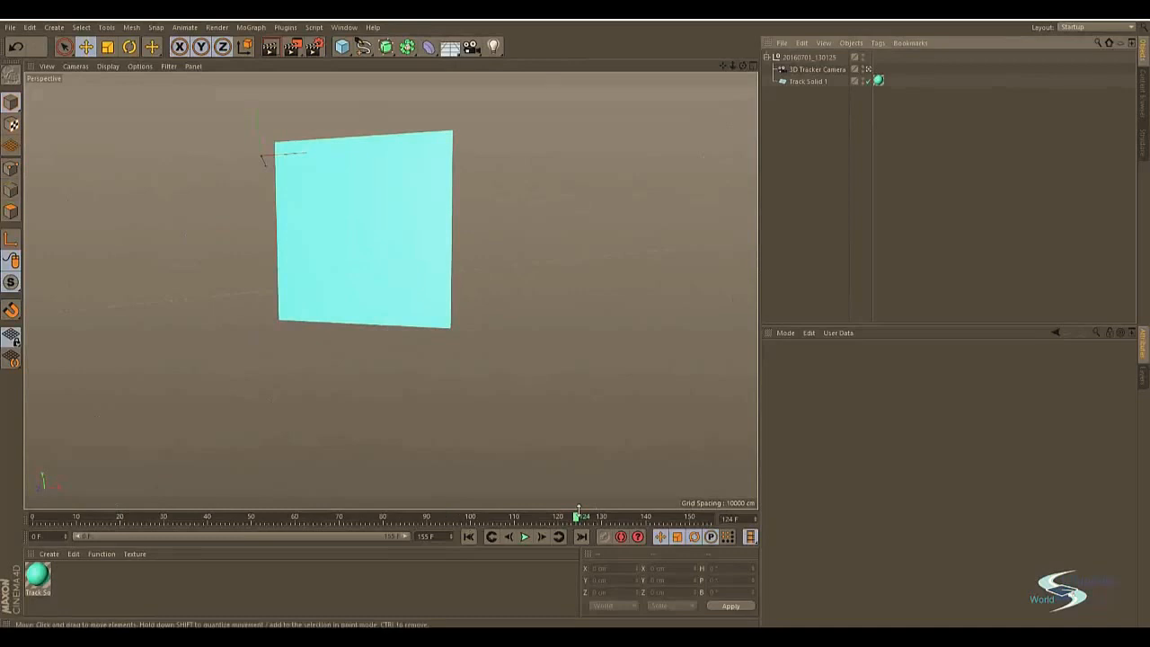
{"action": "left_click_drag", "start_coordinate": [578, 509], "coordinate": [682, 514]}
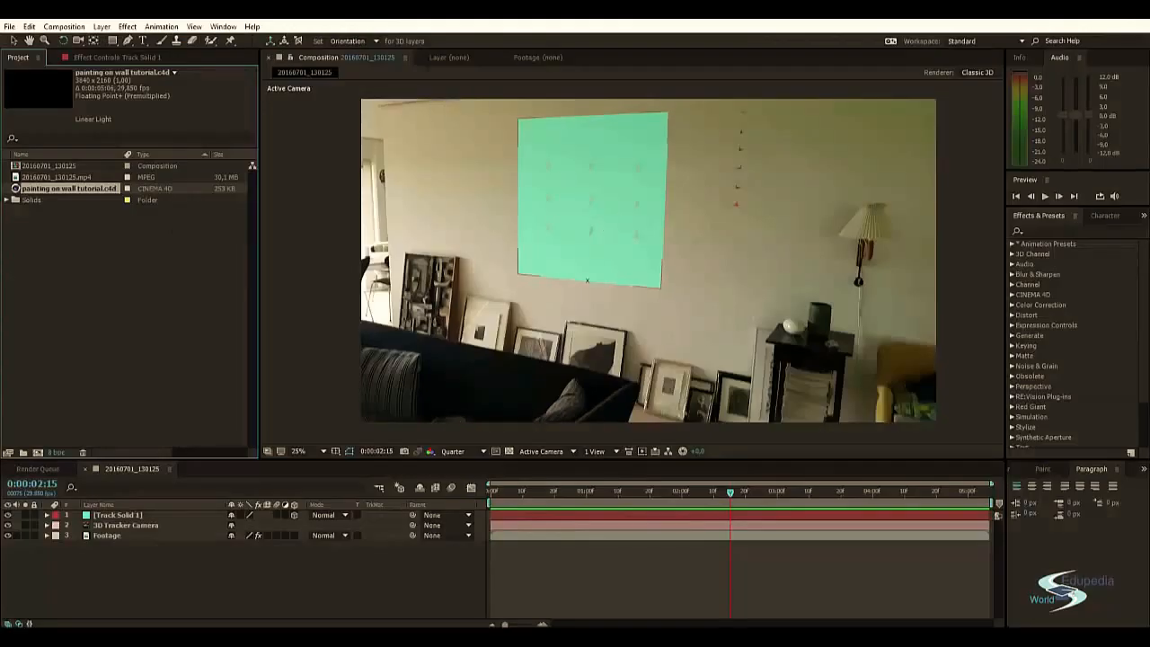
Step: Switch to After Effects, add the 20160701_130125.mp4 footage to the render queue and set its output format to QuickTime
{"action": "left_click", "coordinate": [327, 270]}
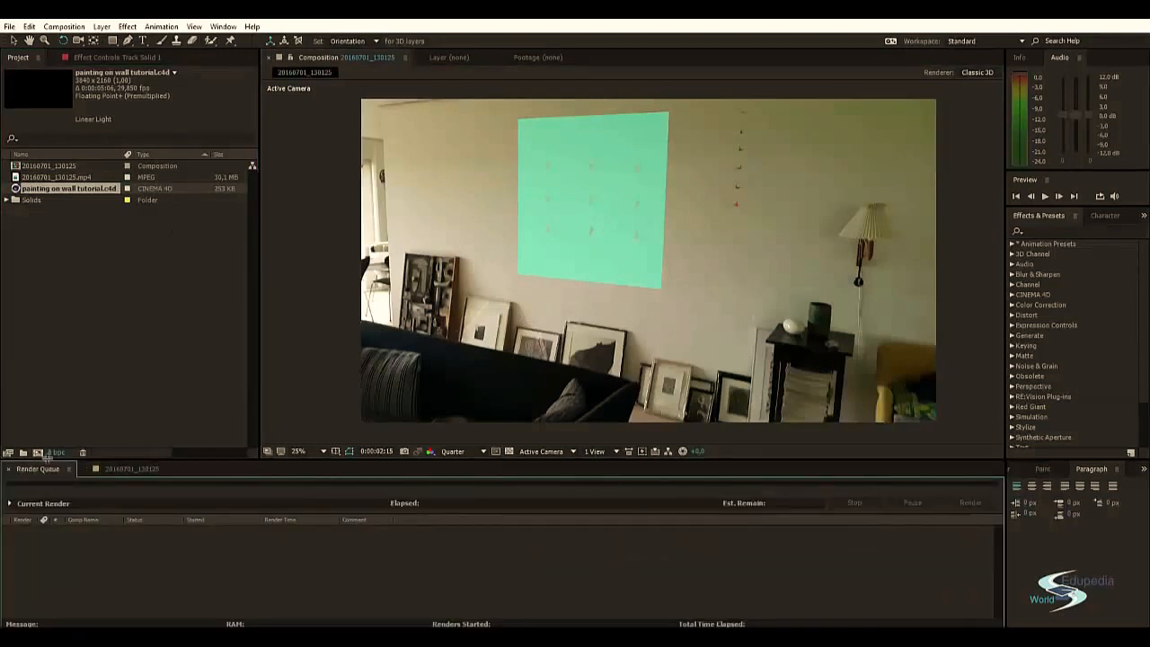
{"action": "left_click_drag", "start_coordinate": [51, 179], "coordinate": [90, 575]}
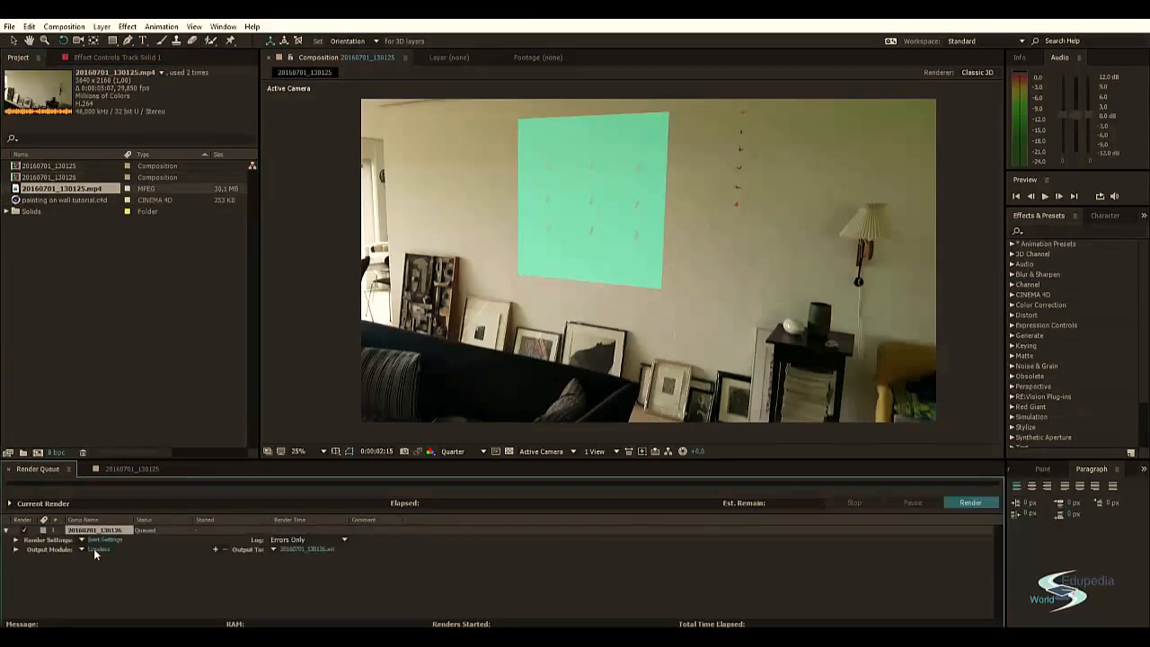
{"action": "left_click", "coordinate": [97, 549]}
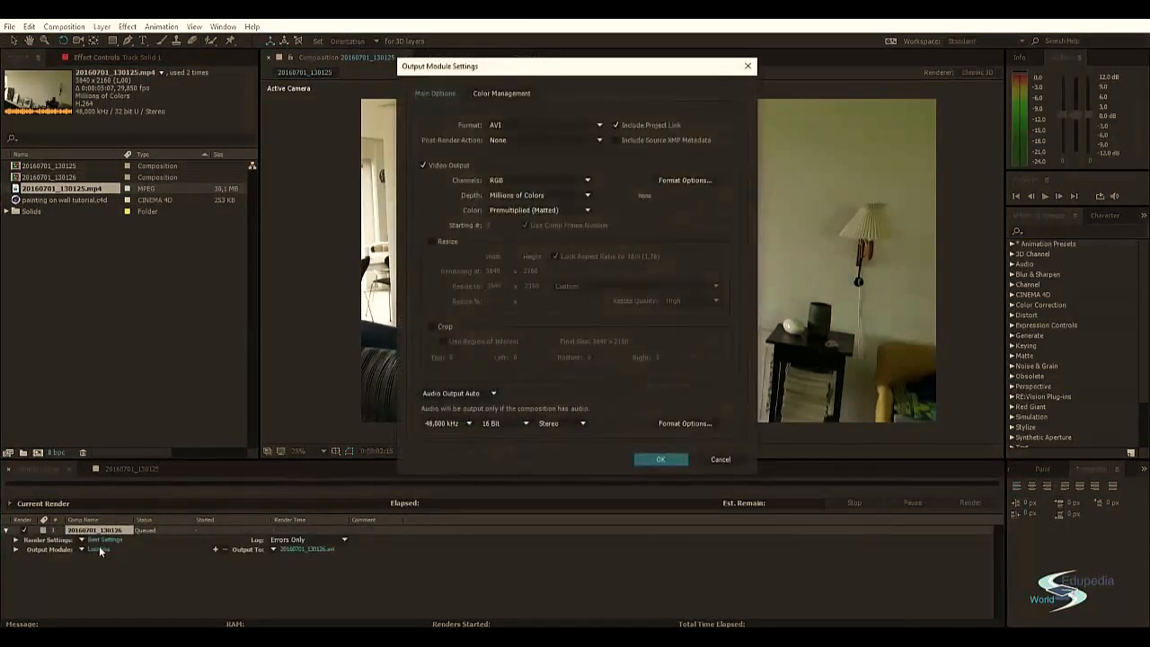
{"action": "left_click", "coordinate": [538, 125]}
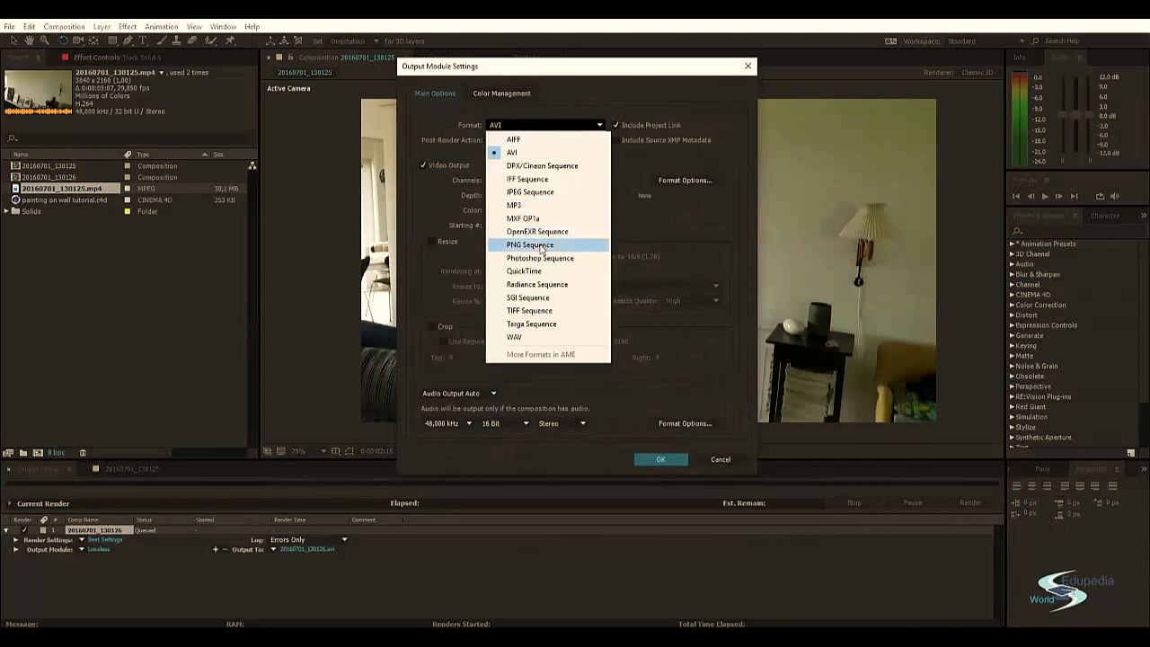
{"action": "left_click", "coordinate": [524, 270]}
{"action": "left_click", "coordinate": [657, 459]}
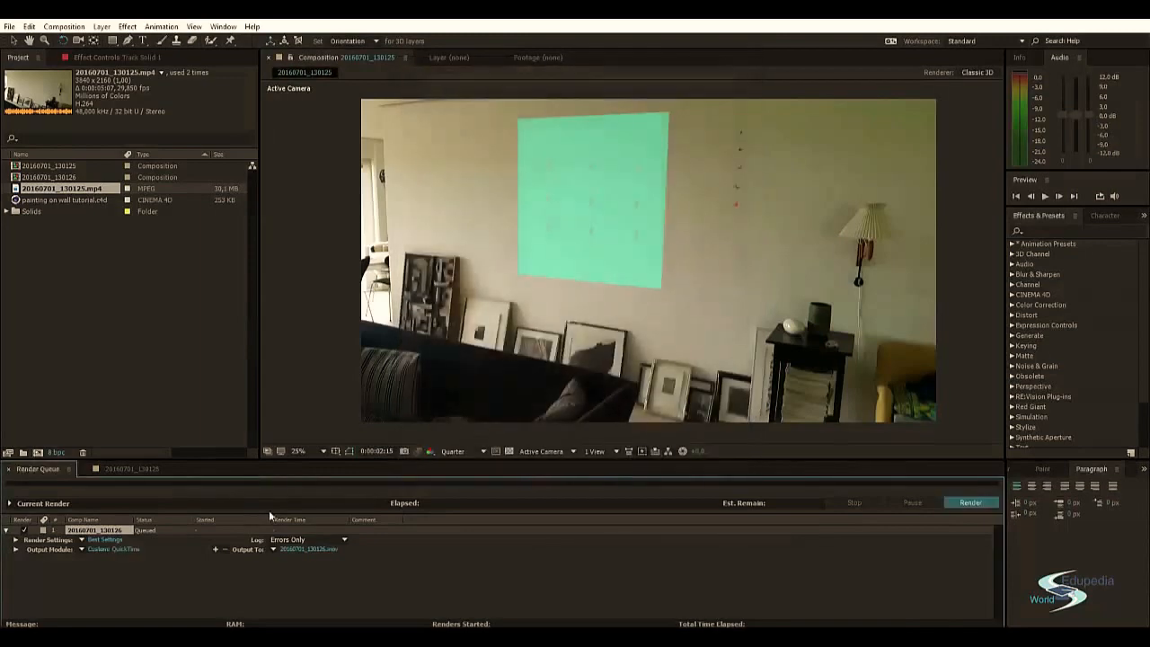
Step: Set the queued composition's render resolution to Quarter and its quality to Draft
{"action": "left_click", "coordinate": [104, 538]}
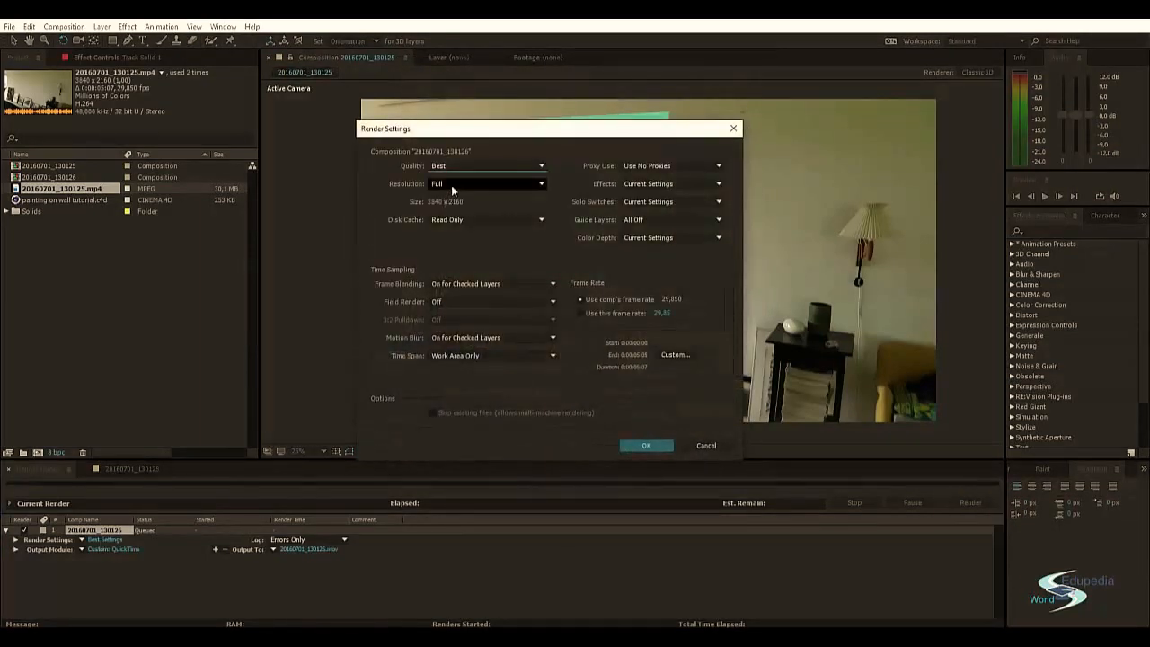
{"action": "left_click", "coordinate": [451, 184]}
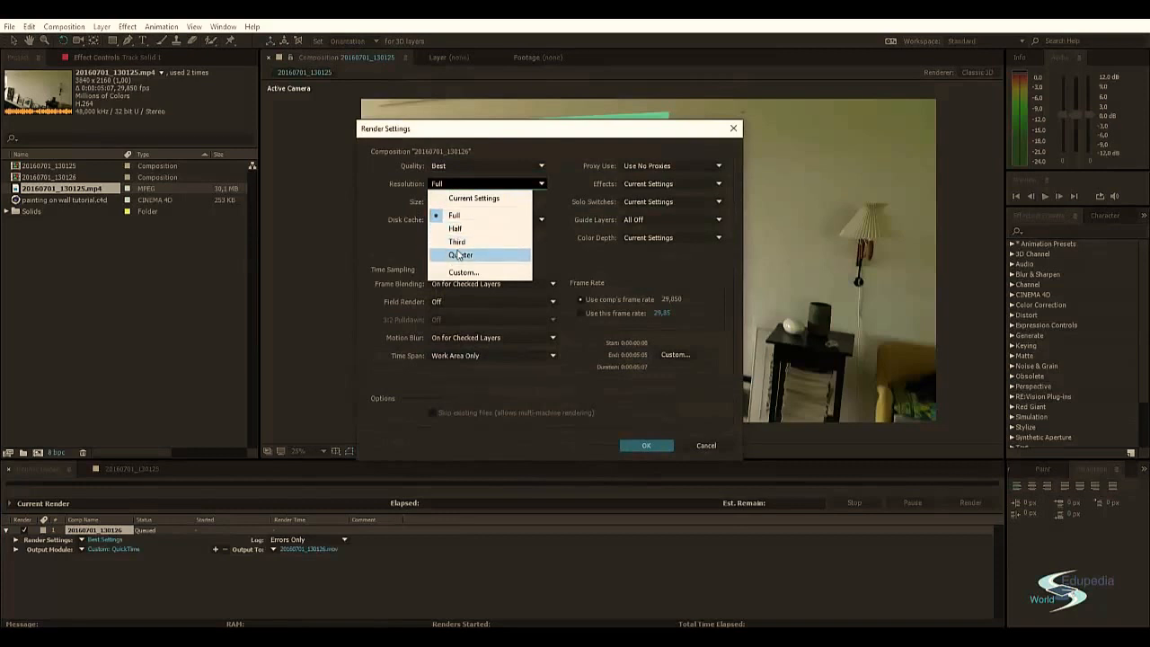
{"action": "left_click", "coordinate": [458, 255]}
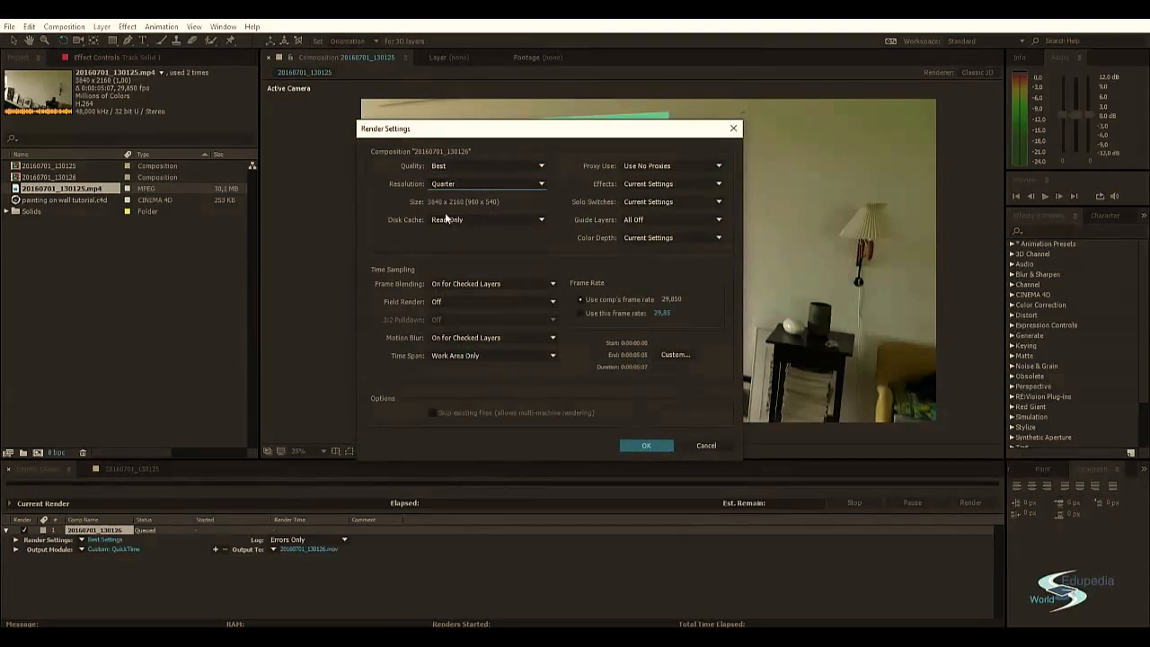
{"action": "left_click", "coordinate": [444, 167]}
{"action": "left_click", "coordinate": [455, 212]}
Step: Check the project frame rate in Cinema 4D and set the After Effects render's custom frame rate to 30
{"action": "left_click", "coordinate": [664, 313]}
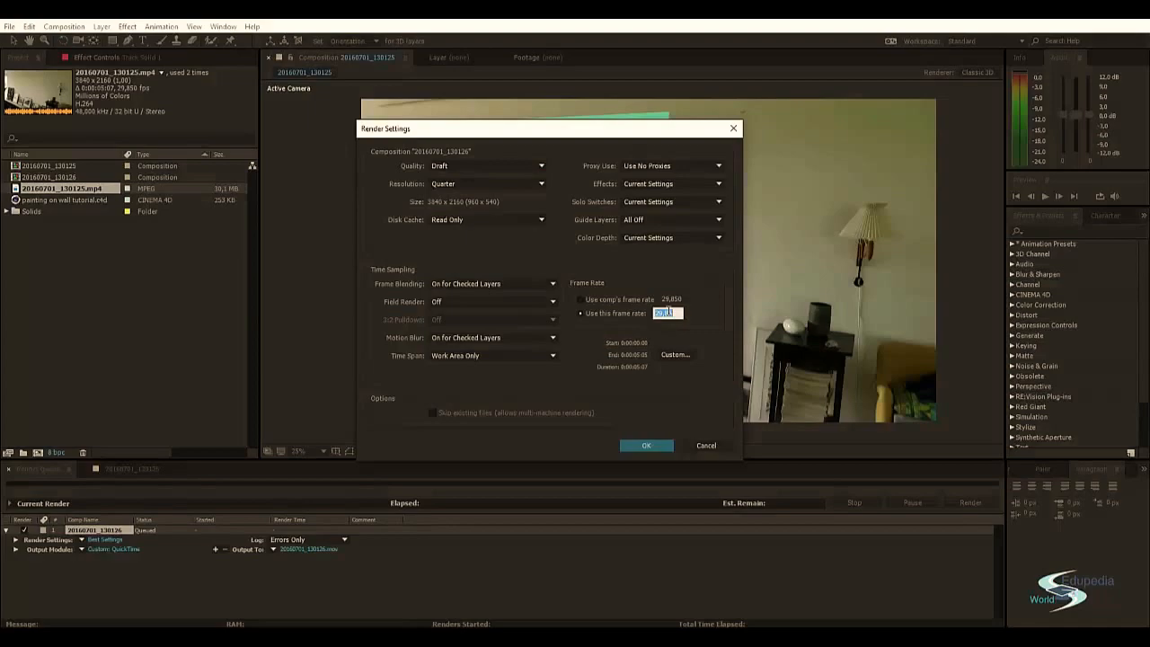
{"action": "key", "text": "alt+Tab"}
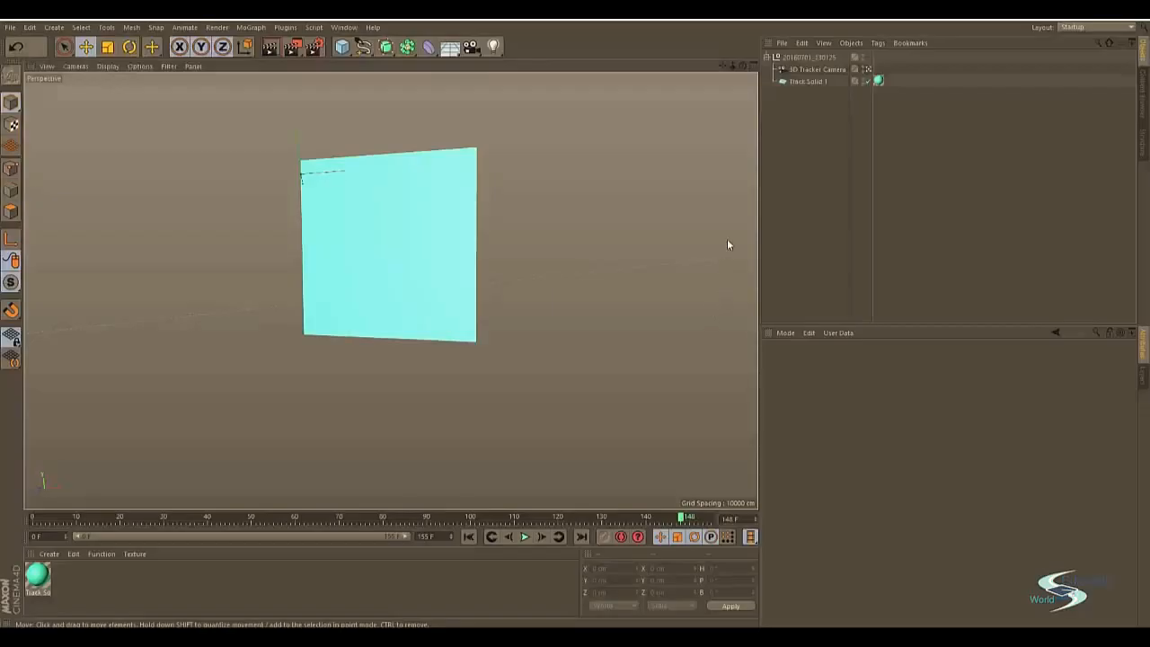
{"action": "key", "text": "ctrl+d"}
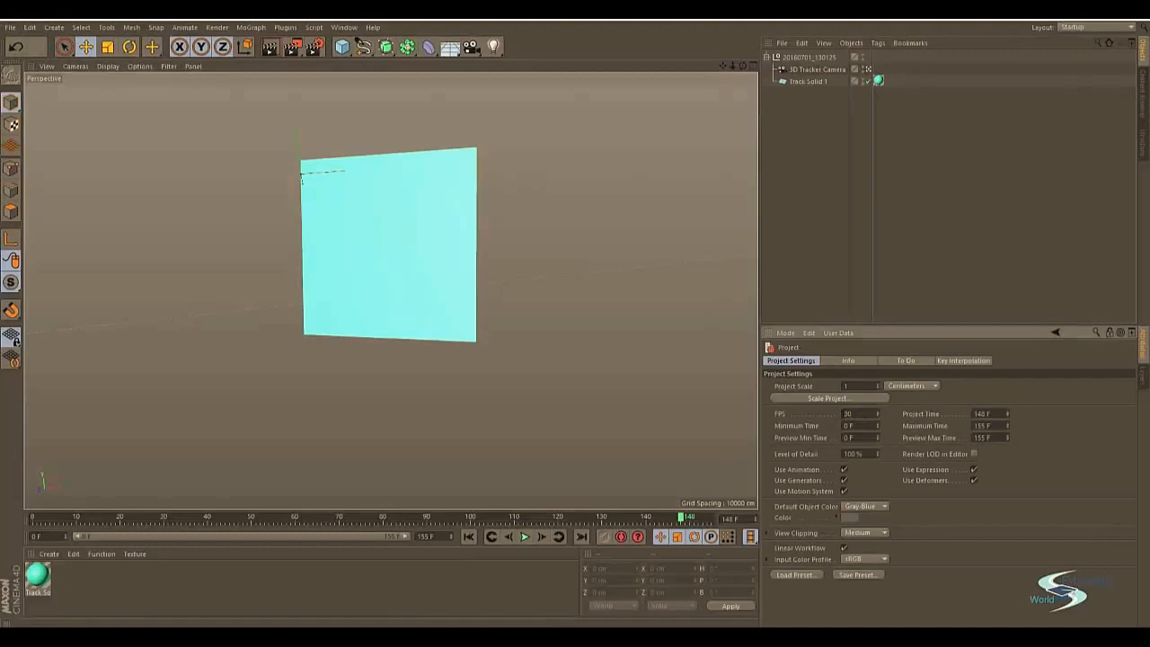
{"action": "key", "text": "alt+Tab"}
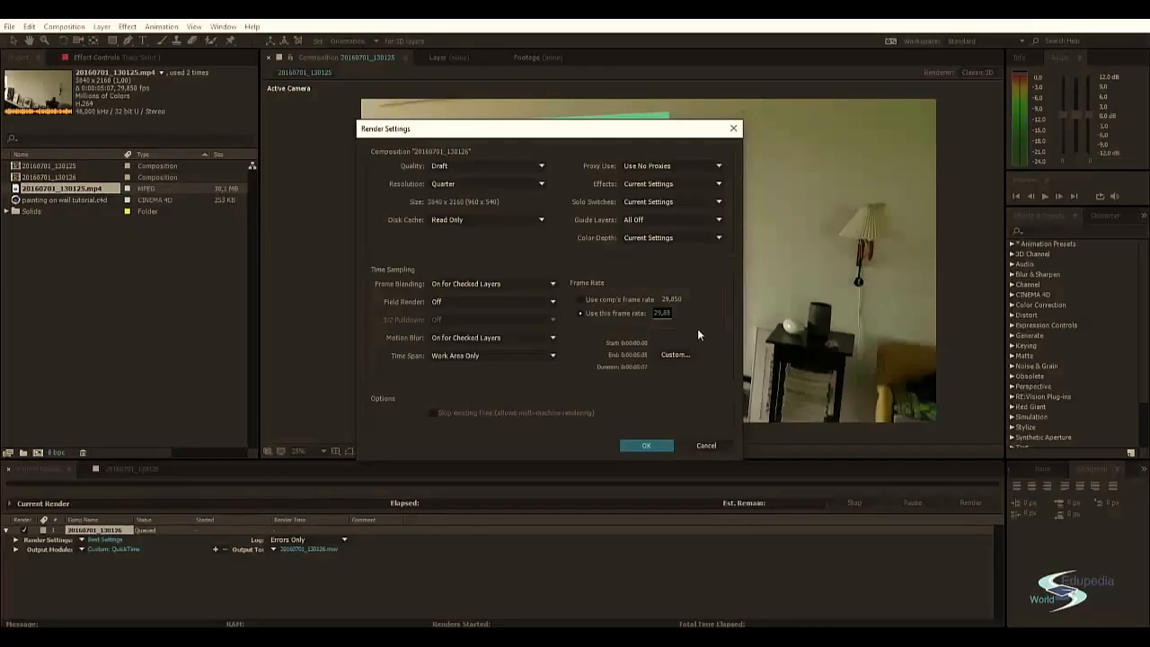
{"action": "left_click", "coordinate": [662, 311]}
{"action": "type", "text": "30"}
{"action": "key", "text": "Return"}
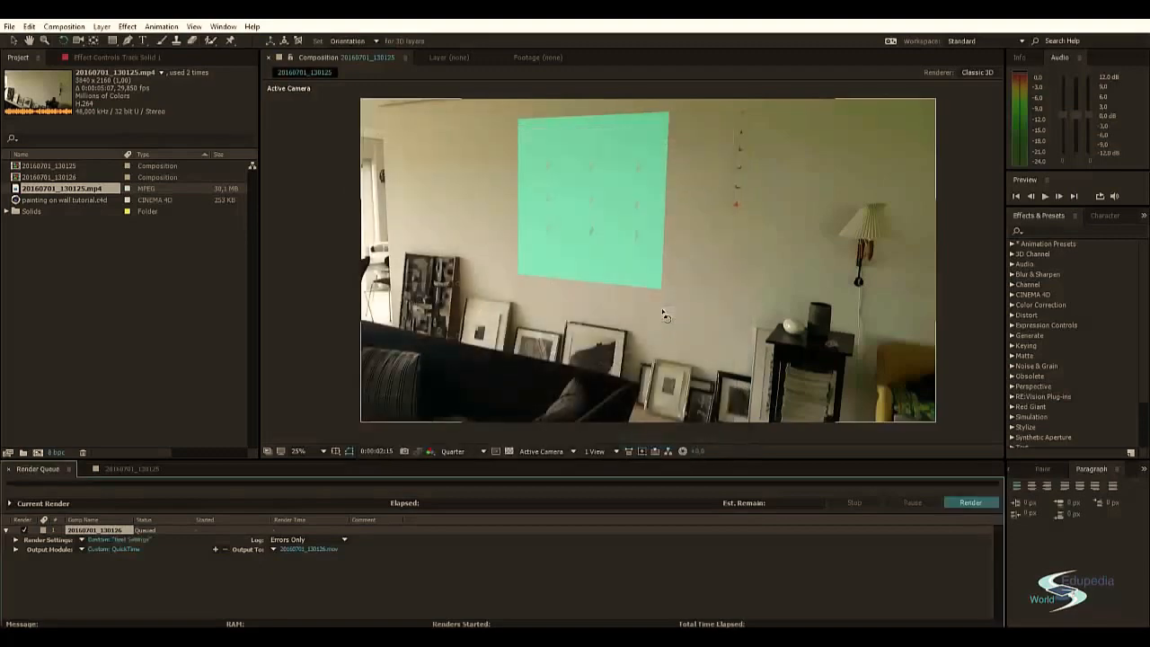
{"action": "left_click", "coordinate": [113, 540]}
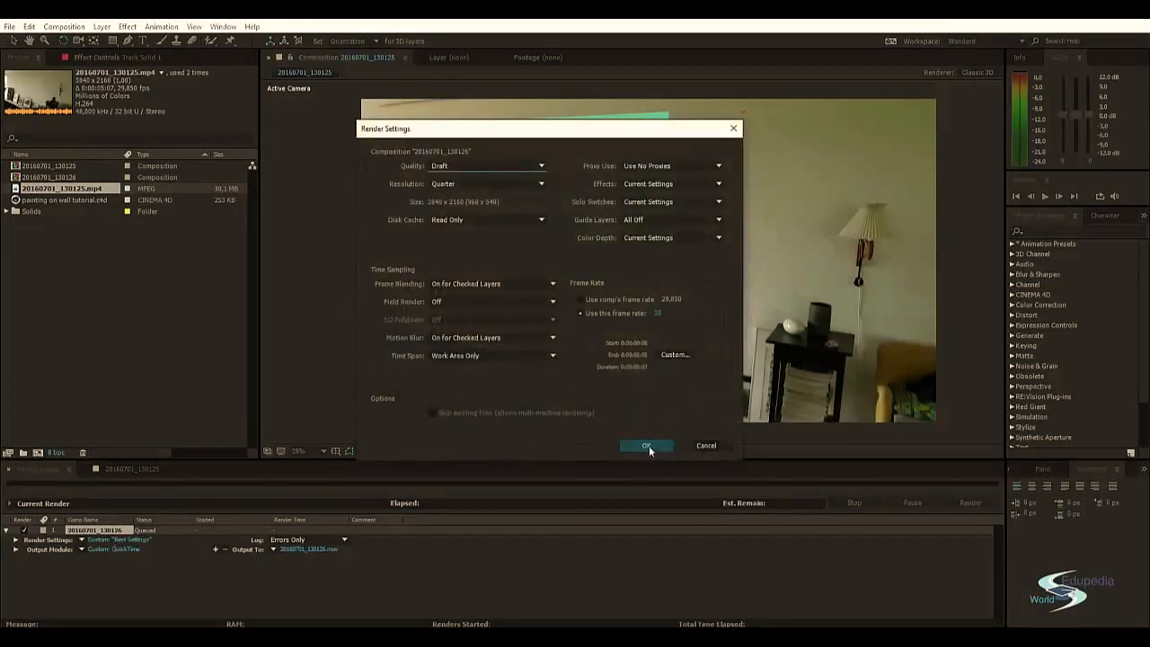
{"action": "left_click", "coordinate": [645, 445]}
Step: Name the output file painting ref2.mov in the After Effects renders folder and start the render
{"action": "left_click", "coordinate": [292, 550]}
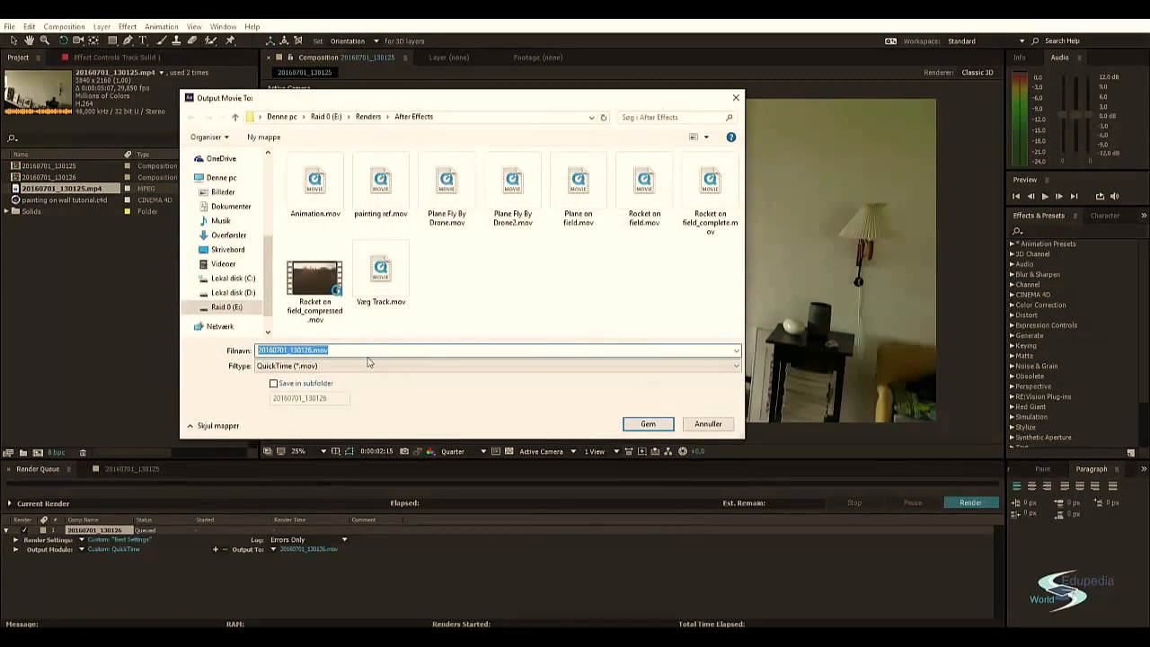
{"action": "type", "text": "pa"}
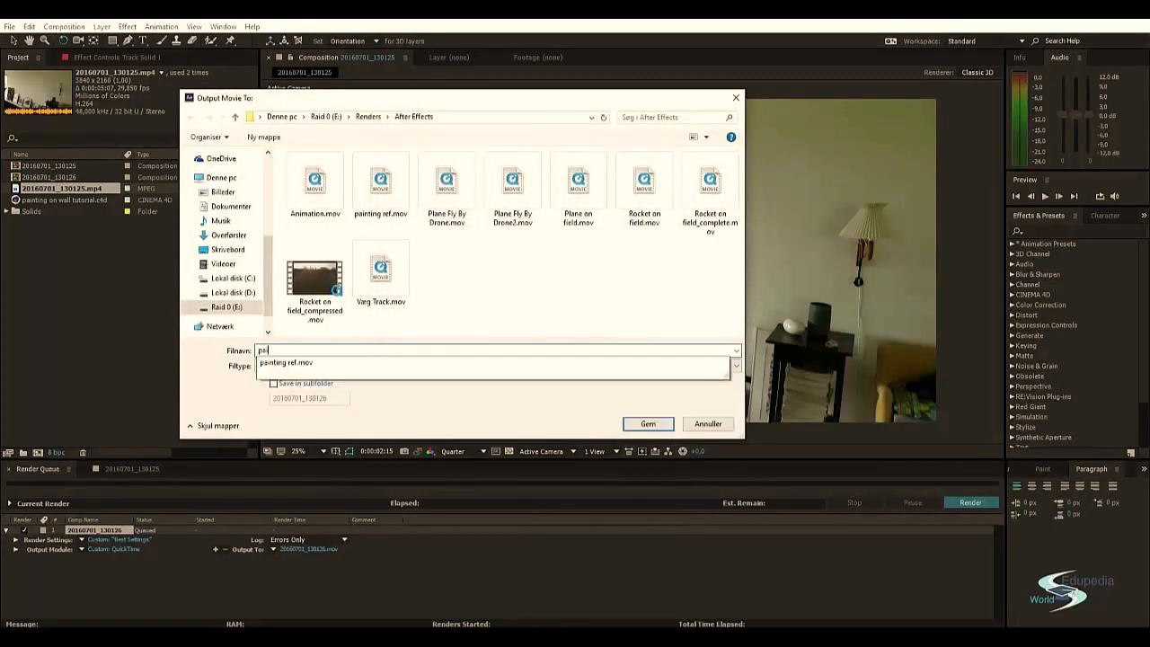
{"action": "type", "text": "int"}
{"action": "key", "text": "Down"}
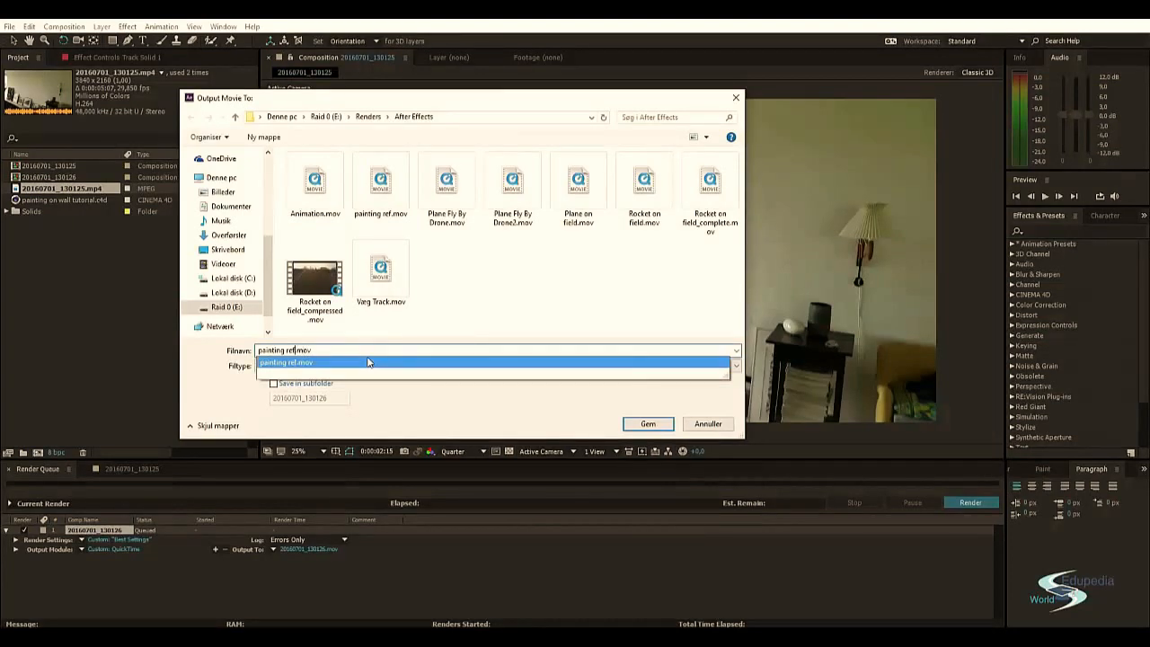
{"action": "type", "text": "2"}
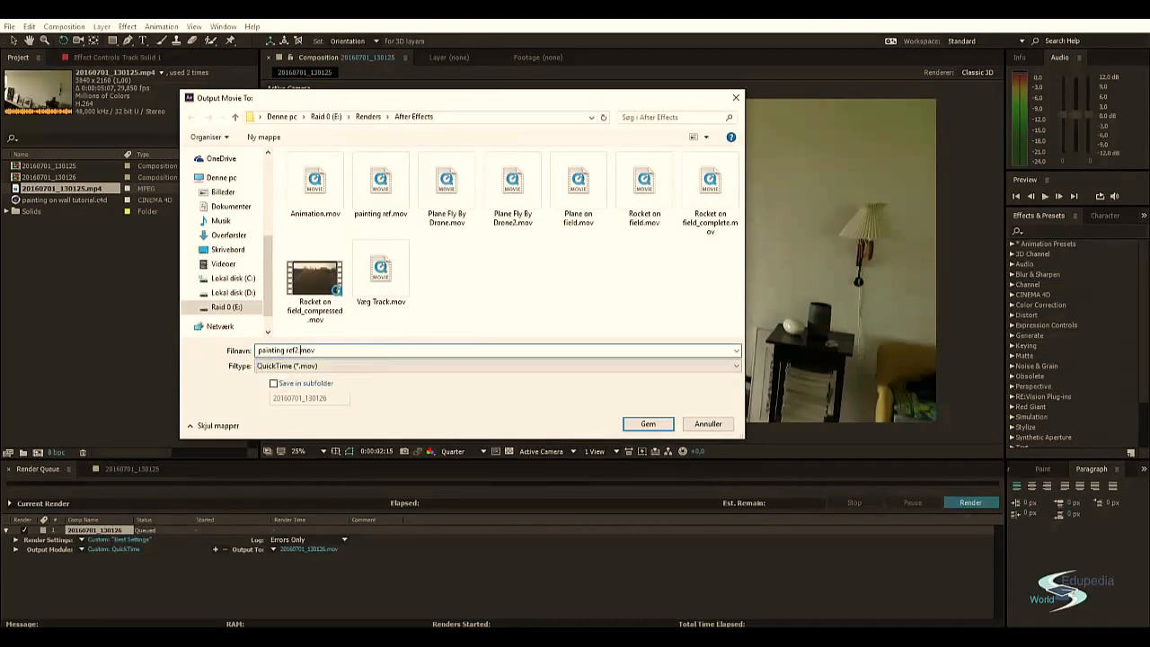
{"action": "key", "text": "Return"}
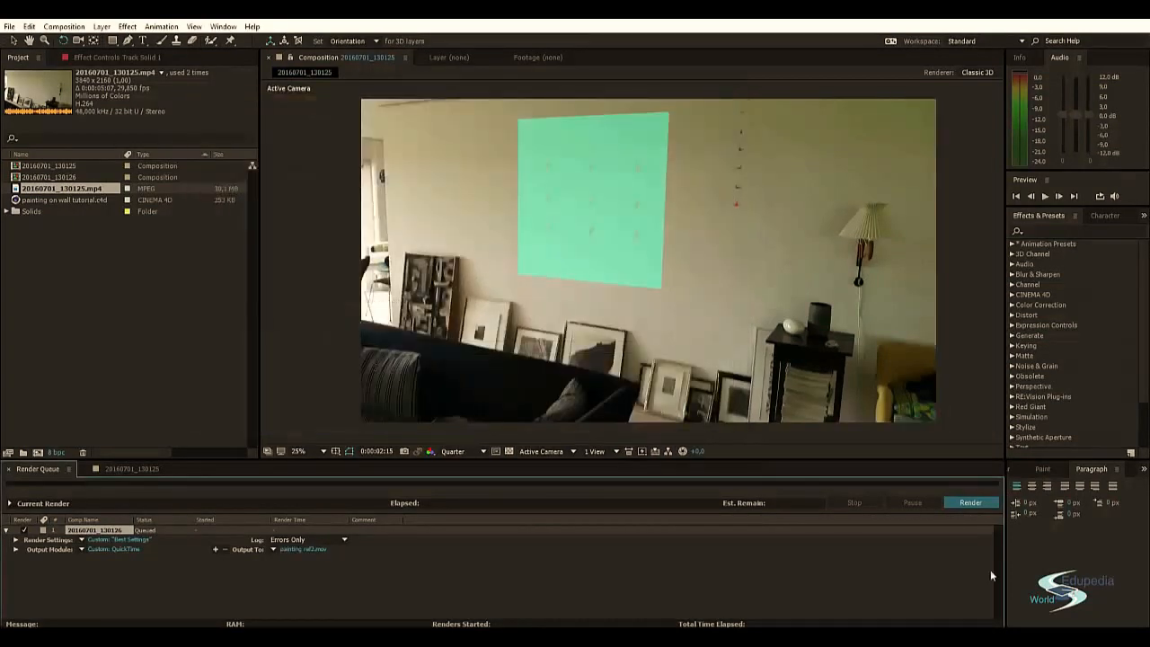
{"action": "left_click", "coordinate": [970, 502]}
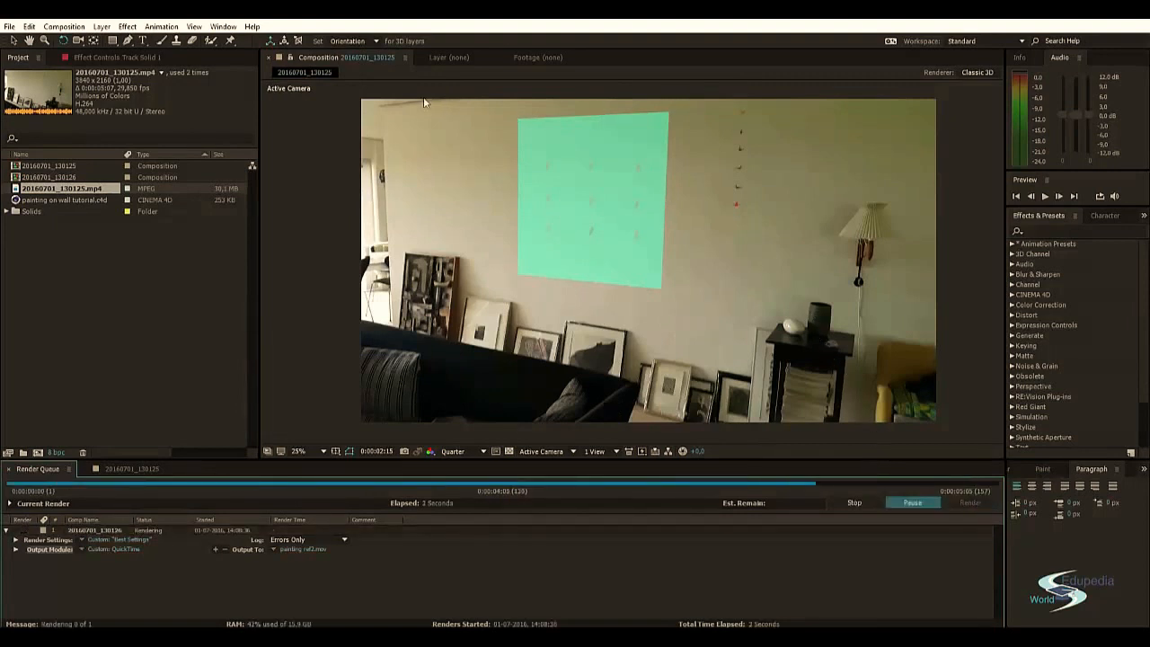
Step: Switch to Cinema 4D, create a new material and open it in the Material Editor
{"action": "key", "text": "alt+Tab"}
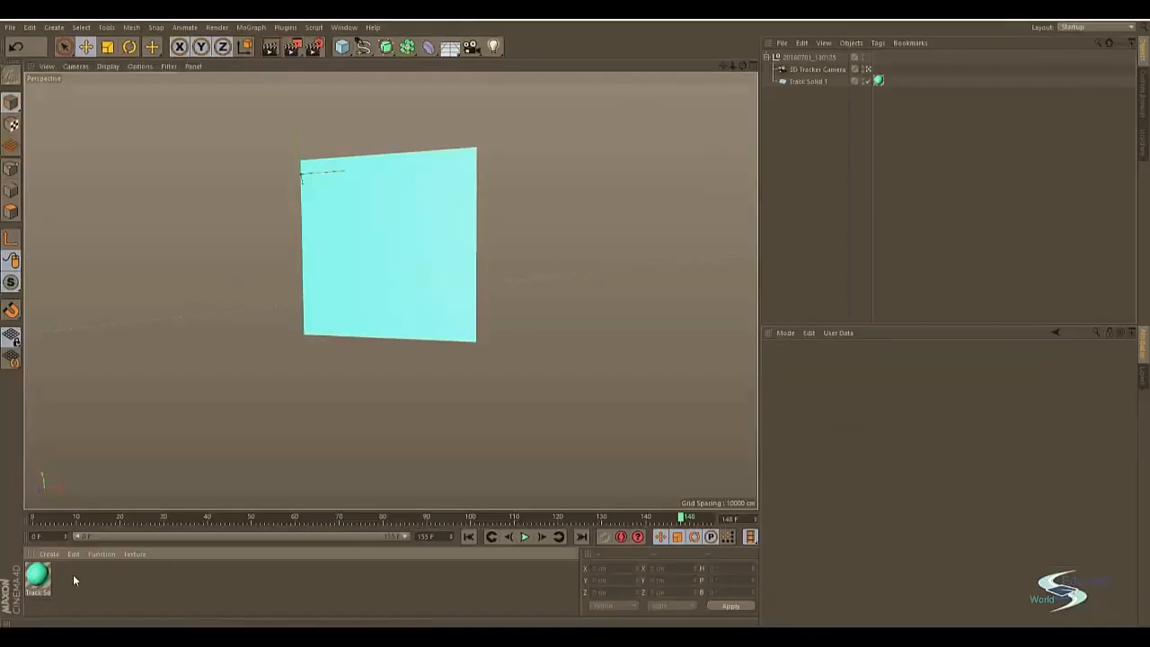
{"action": "double_click", "coordinate": [72, 574]}
{"action": "double_click", "coordinate": [37, 574]}
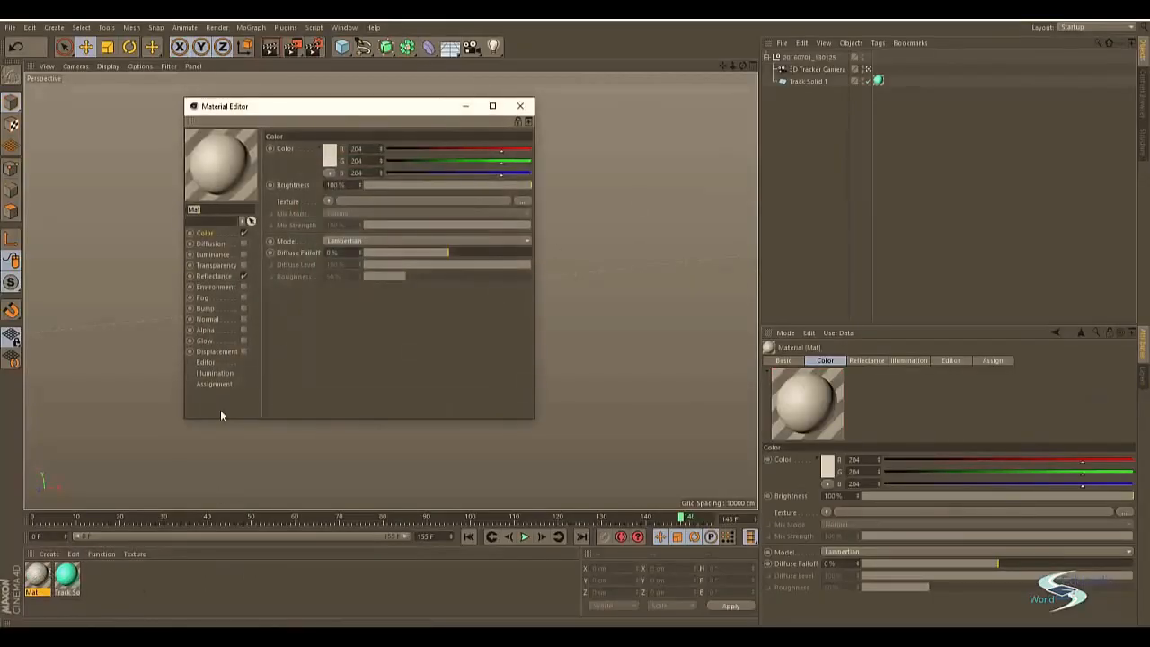
Step: Load painting ref2.mov from the After Effects renders folder as the new material's color texture, accepting a copy at the project location
{"action": "left_click", "coordinate": [519, 106]}
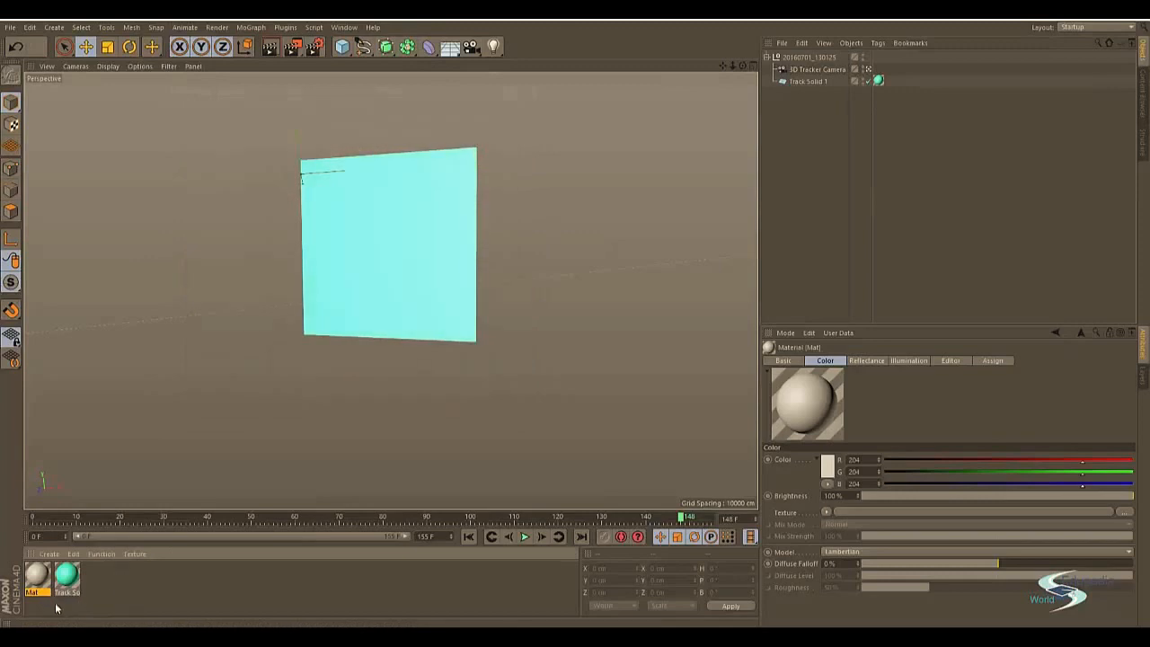
{"action": "double_click", "coordinate": [37, 575]}
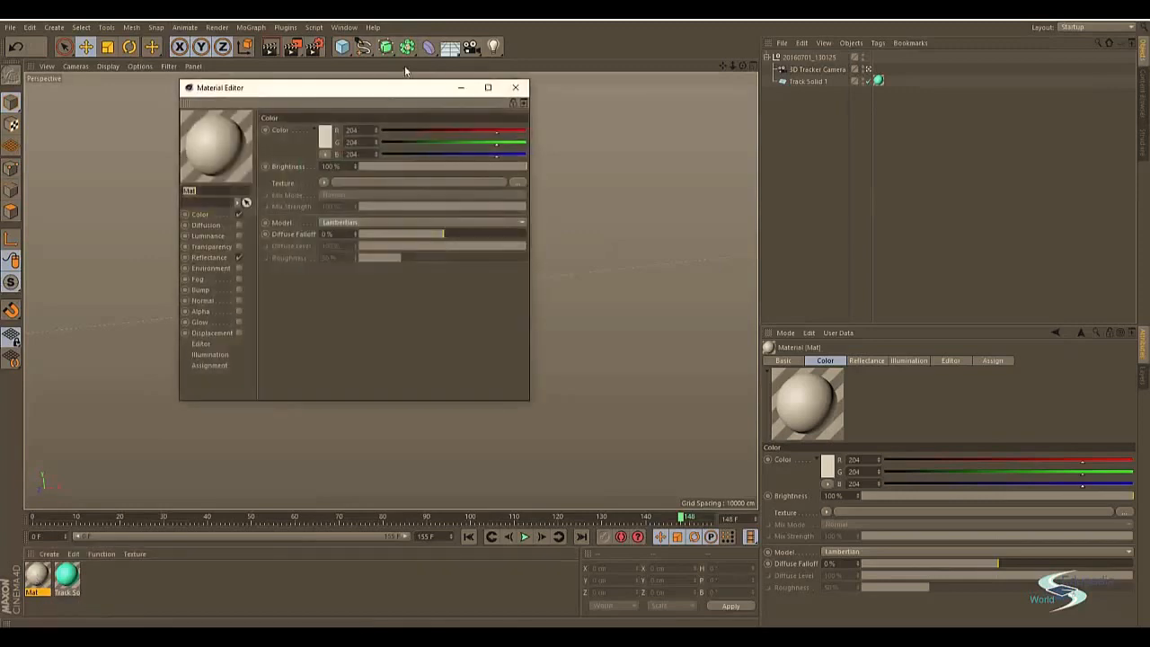
{"action": "left_click_drag", "start_coordinate": [380, 93], "coordinate": [539, 108]}
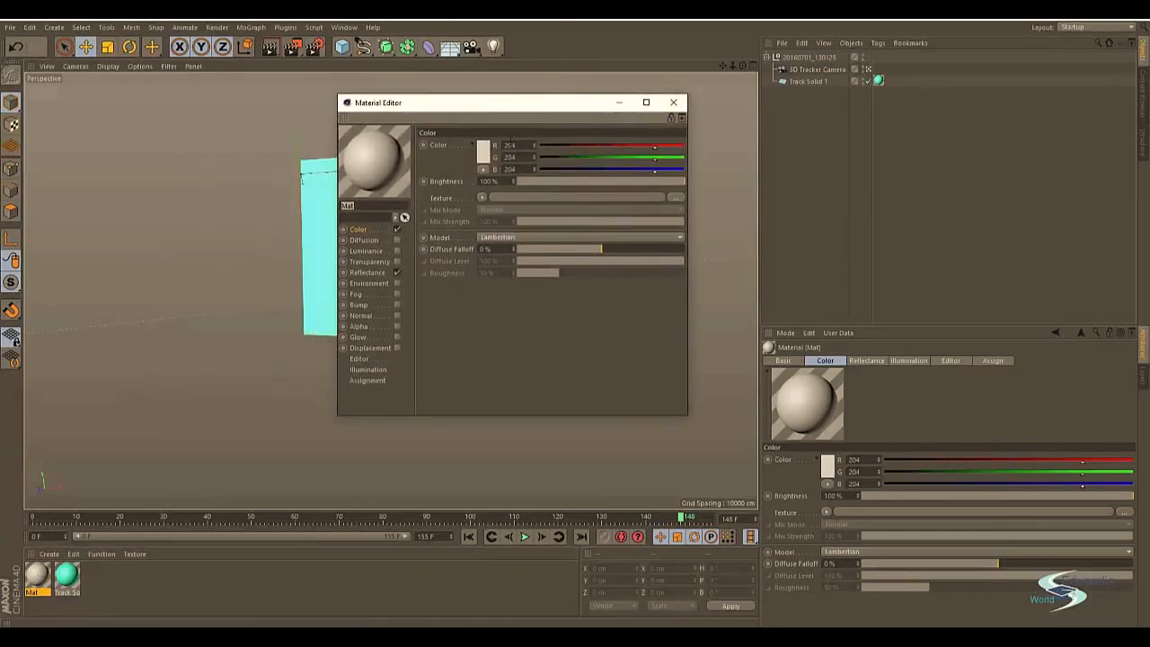
{"action": "left_click", "coordinate": [509, 197]}
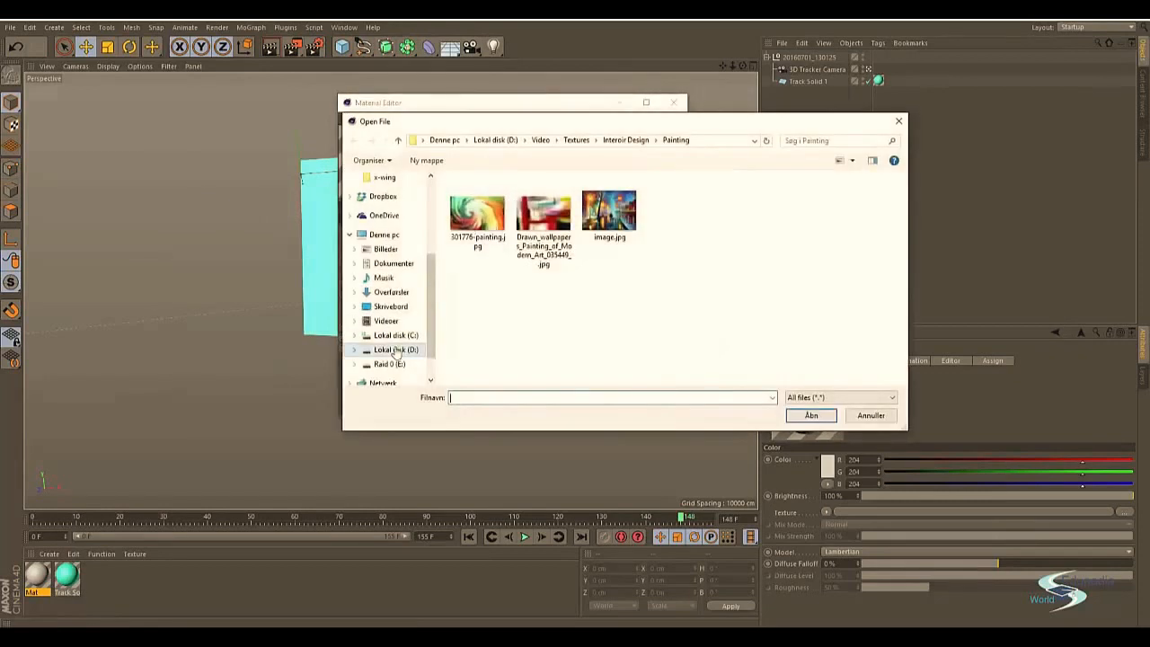
{"action": "left_click", "coordinate": [396, 352]}
{"action": "double_click", "coordinate": [469, 287]}
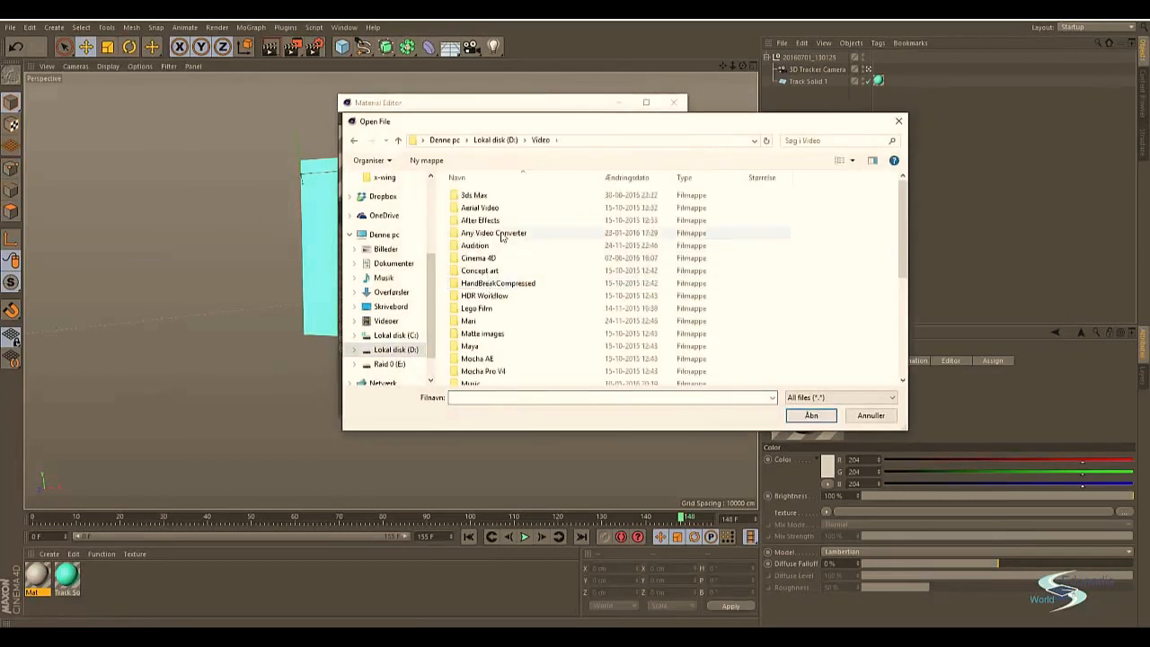
{"action": "double_click", "coordinate": [481, 207]}
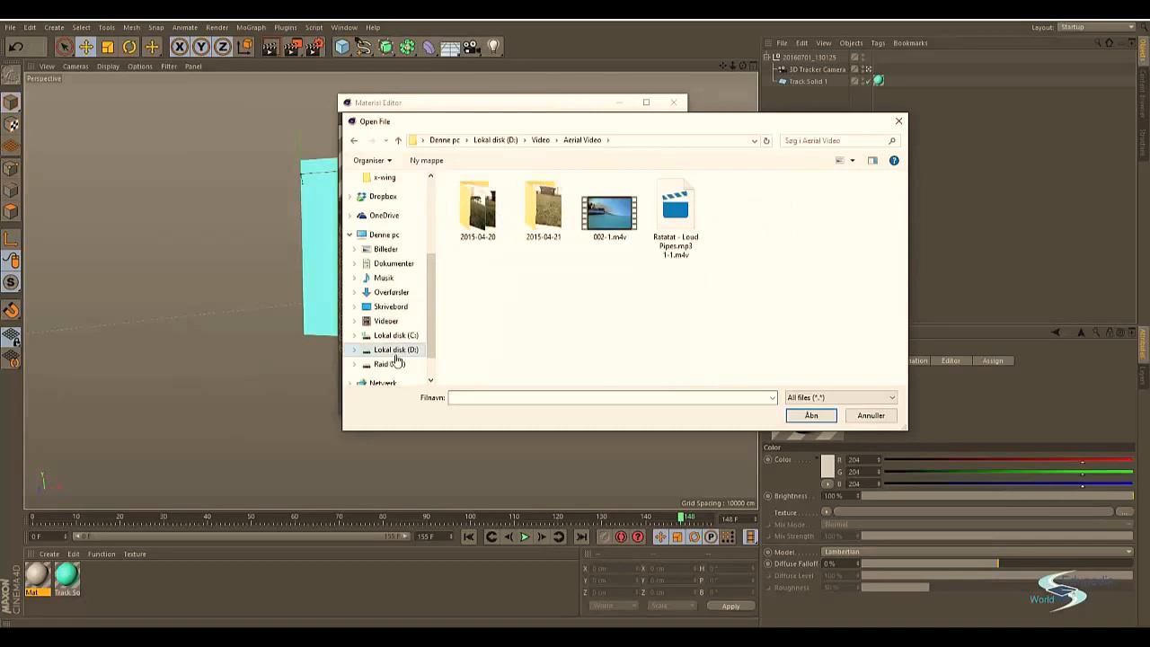
{"action": "left_click", "coordinate": [391, 363]}
{"action": "double_click", "coordinate": [476, 244]}
{"action": "double_click", "coordinate": [483, 209]}
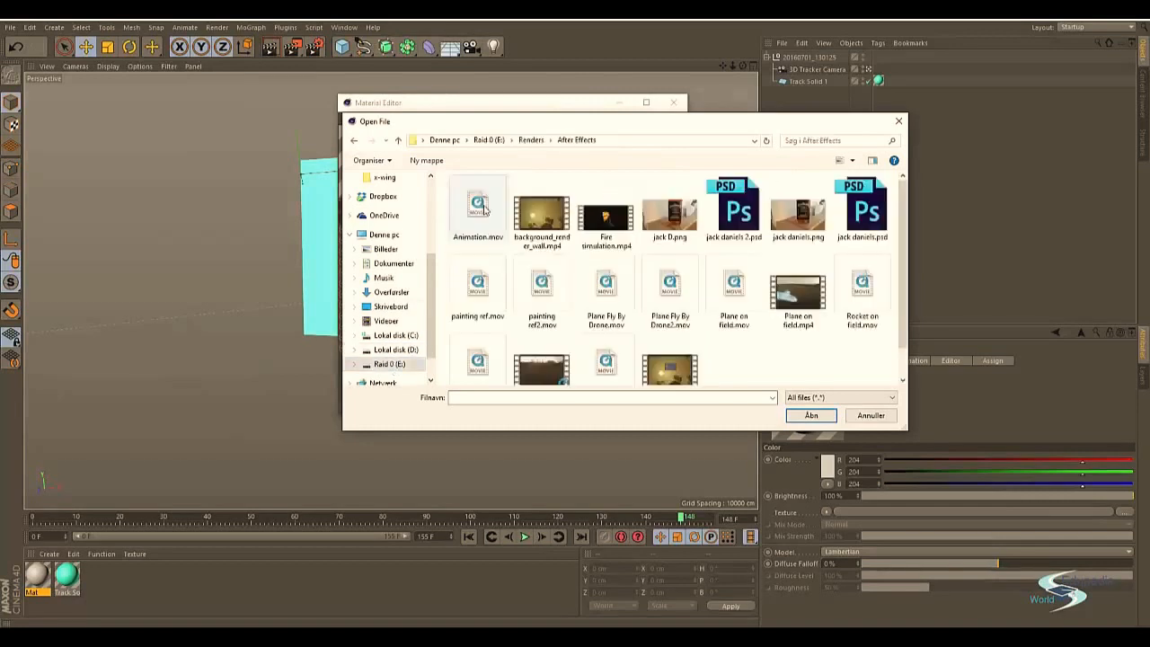
{"action": "double_click", "coordinate": [538, 287]}
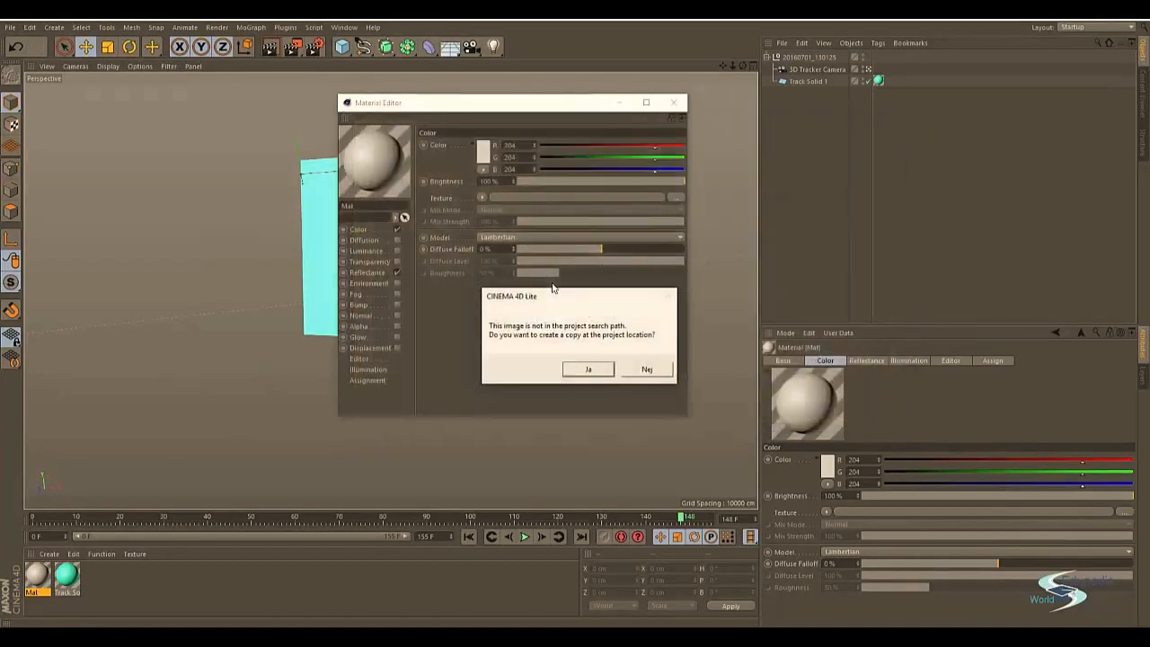
{"action": "left_click", "coordinate": [588, 369]}
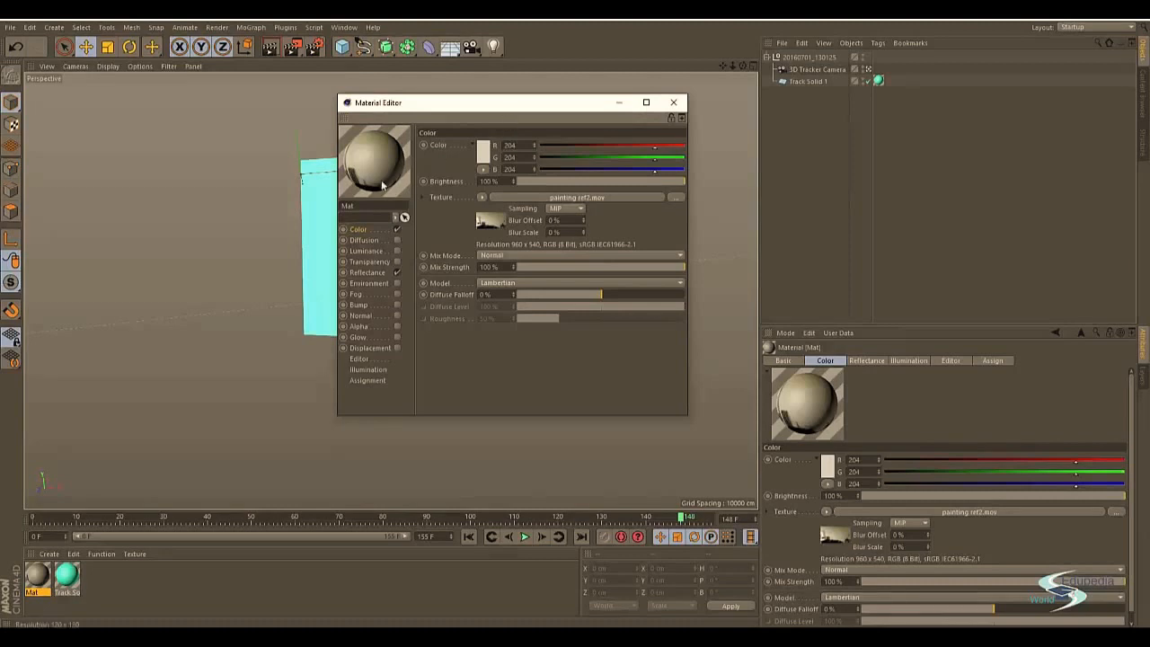
Step: Enable Animate Preview in the footage material's Editor settings and close the Material Editor
{"action": "left_click_drag", "start_coordinate": [420, 109], "coordinate": [463, 106]}
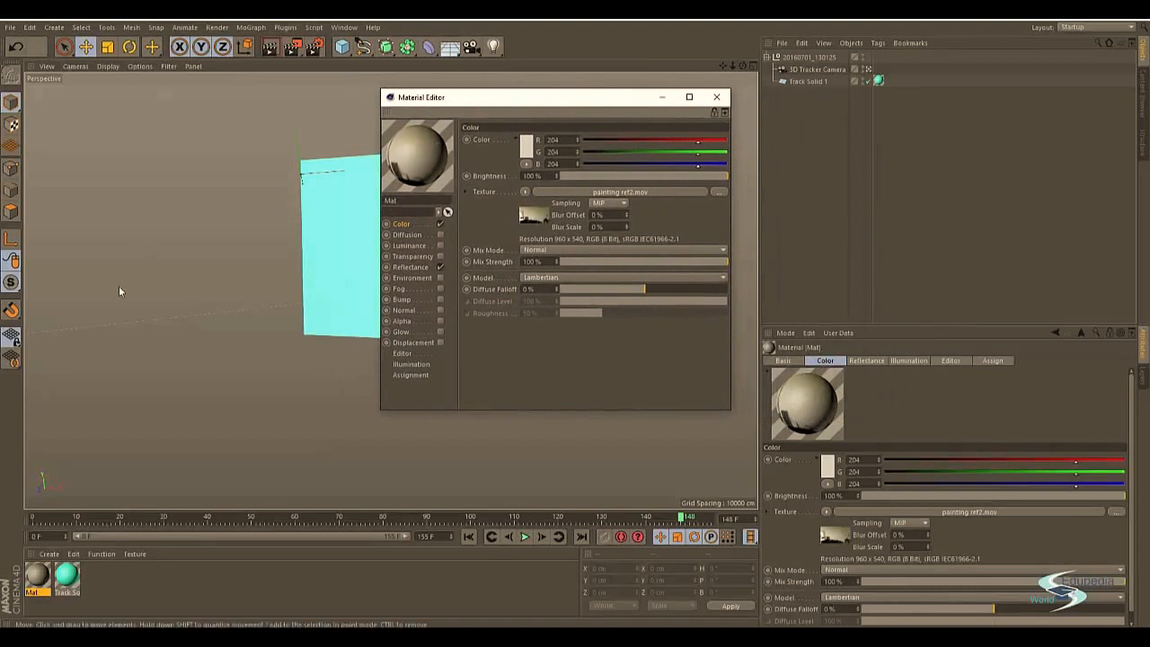
{"action": "left_click", "coordinate": [401, 354]}
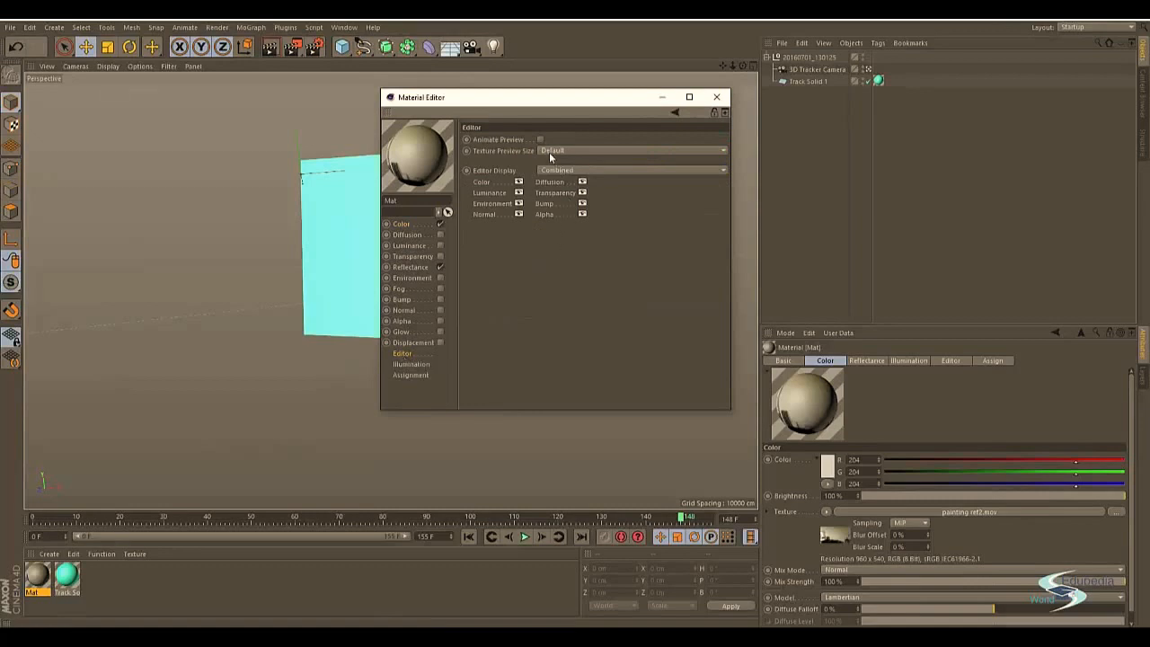
{"action": "left_click", "coordinate": [540, 140]}
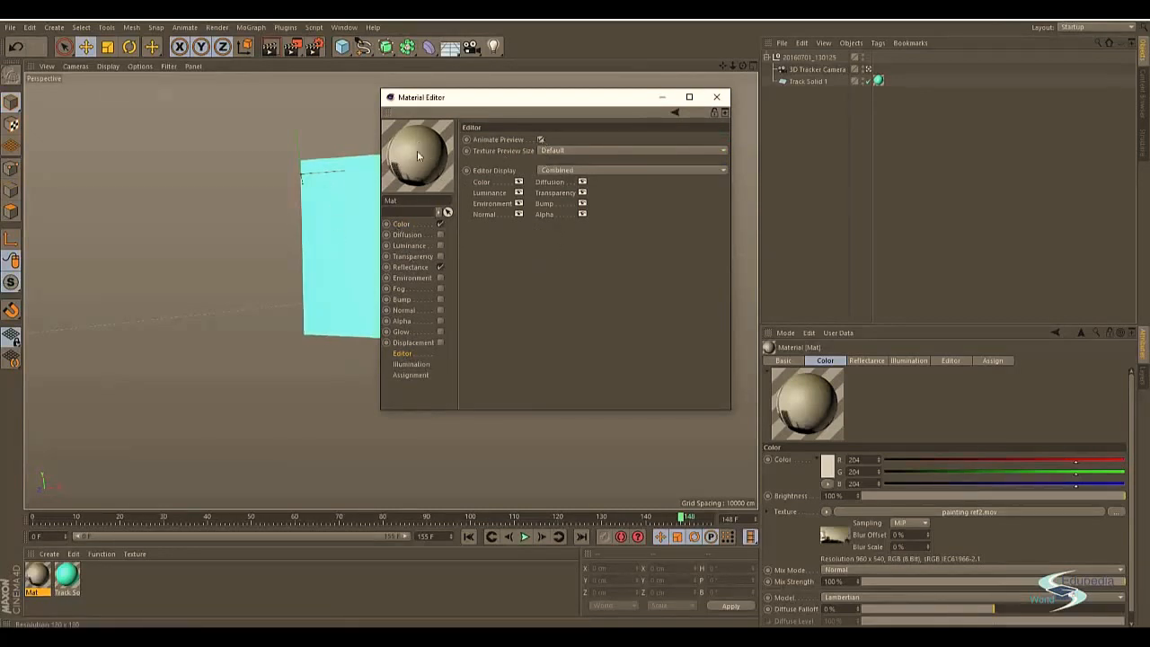
{"action": "left_click_drag", "start_coordinate": [492, 99], "coordinate": [460, 133]}
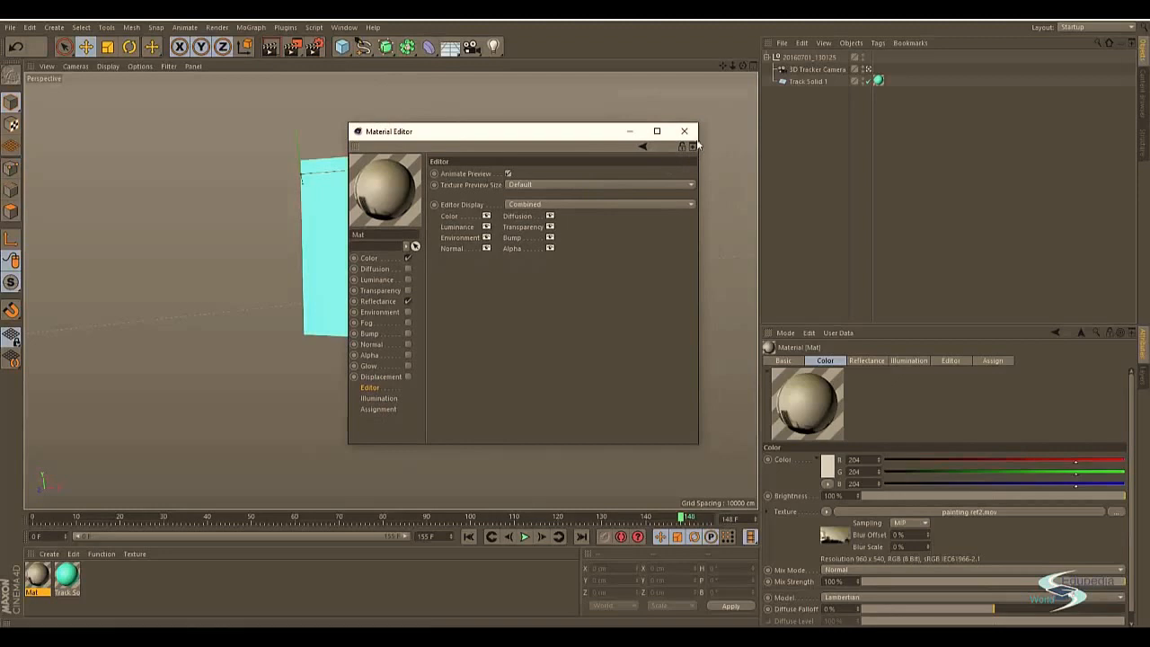
{"action": "left_click", "coordinate": [684, 132]}
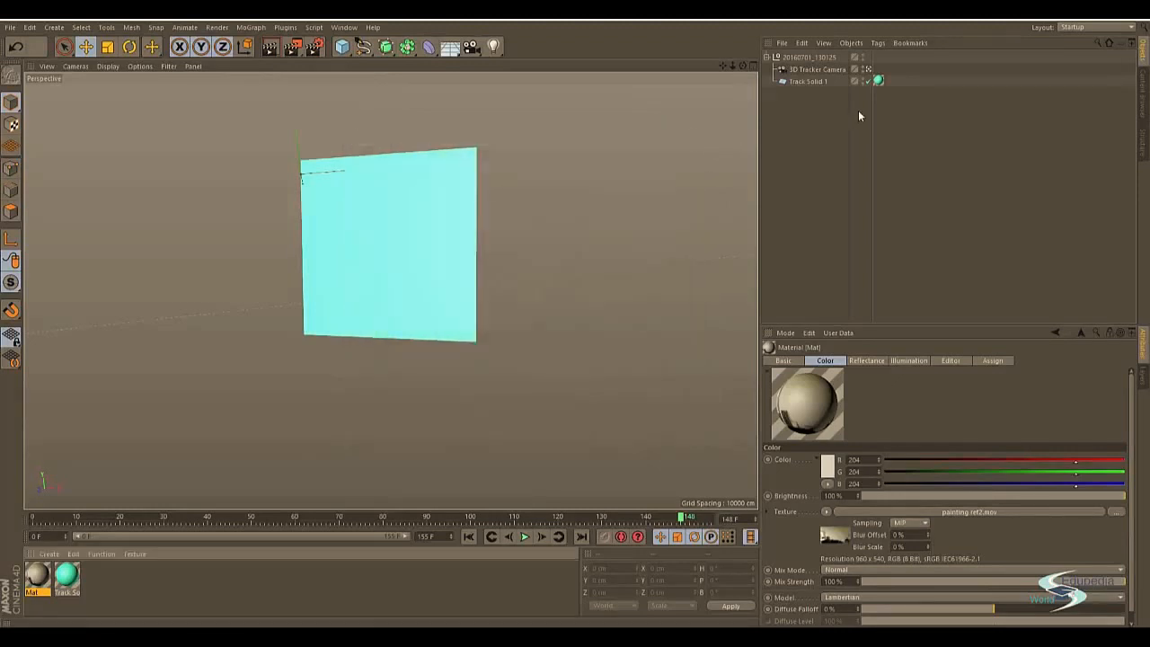
Step: Add a Background object to the scene and apply the footage material Mat to it
{"action": "left_click_drag", "start_coordinate": [449, 46], "coordinate": [485, 106]}
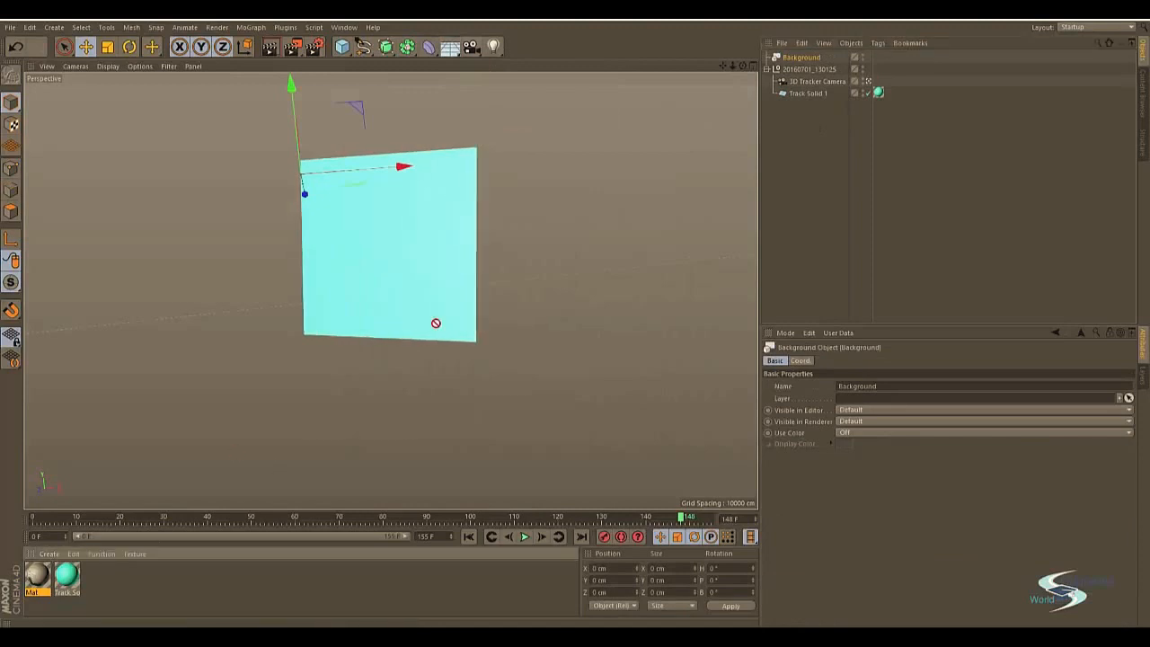
{"action": "left_click_drag", "start_coordinate": [798, 60], "coordinate": [795, 58]}
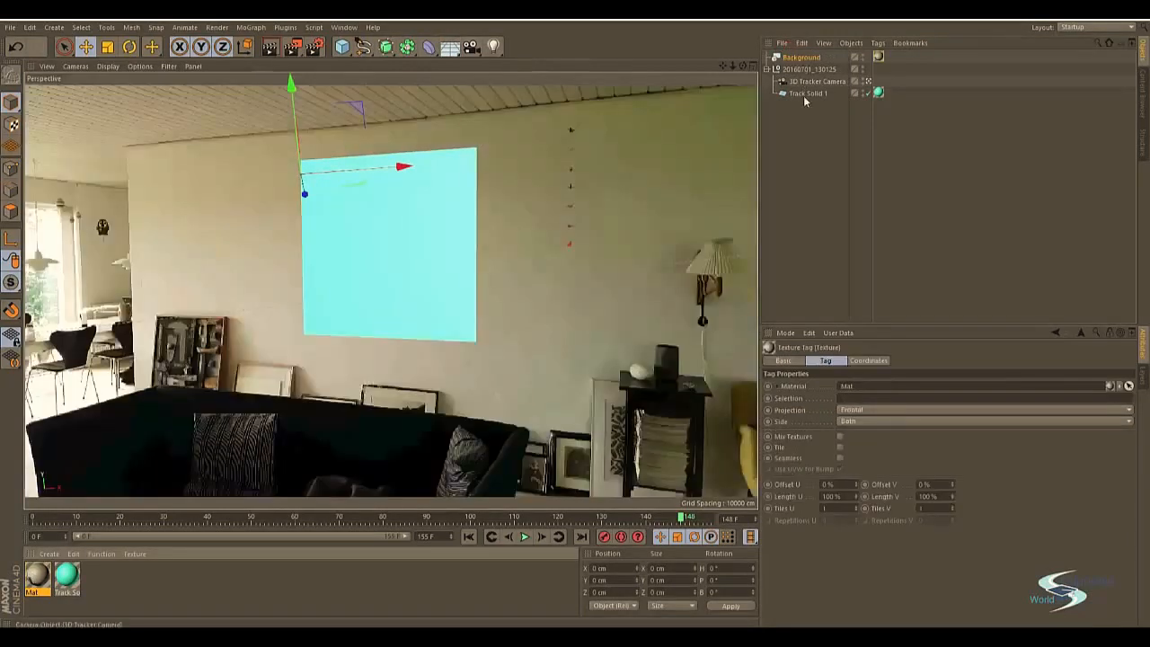
{"action": "left_click", "coordinate": [805, 134]}
{"action": "left_click", "coordinate": [802, 57]}
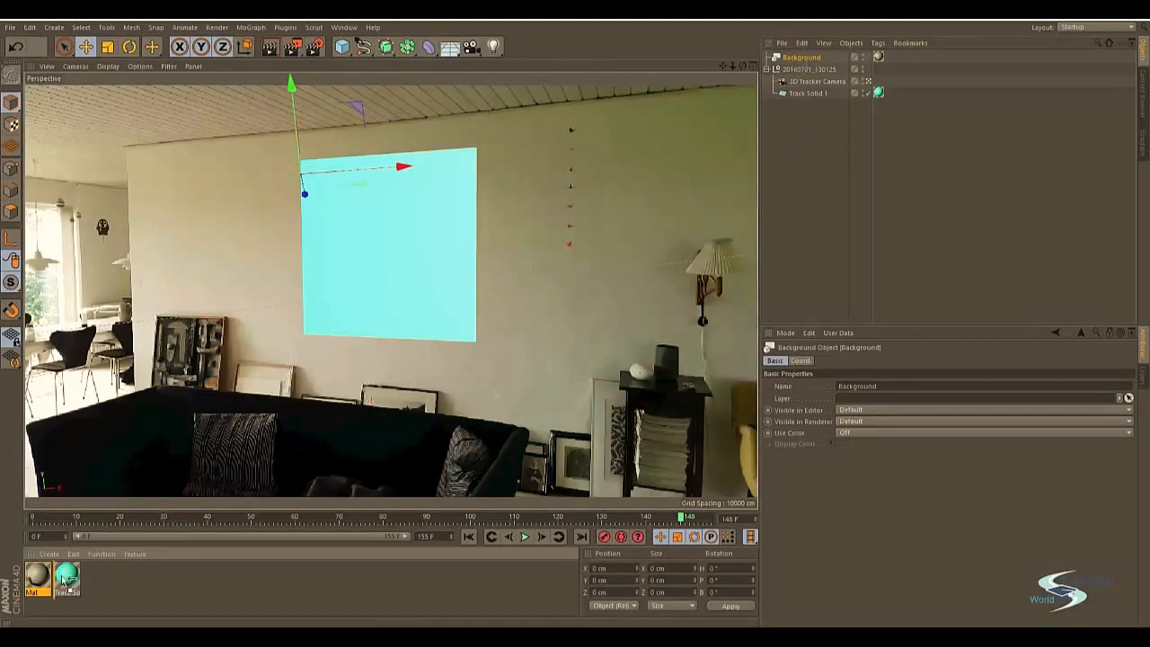
{"action": "left_click", "coordinate": [839, 190]}
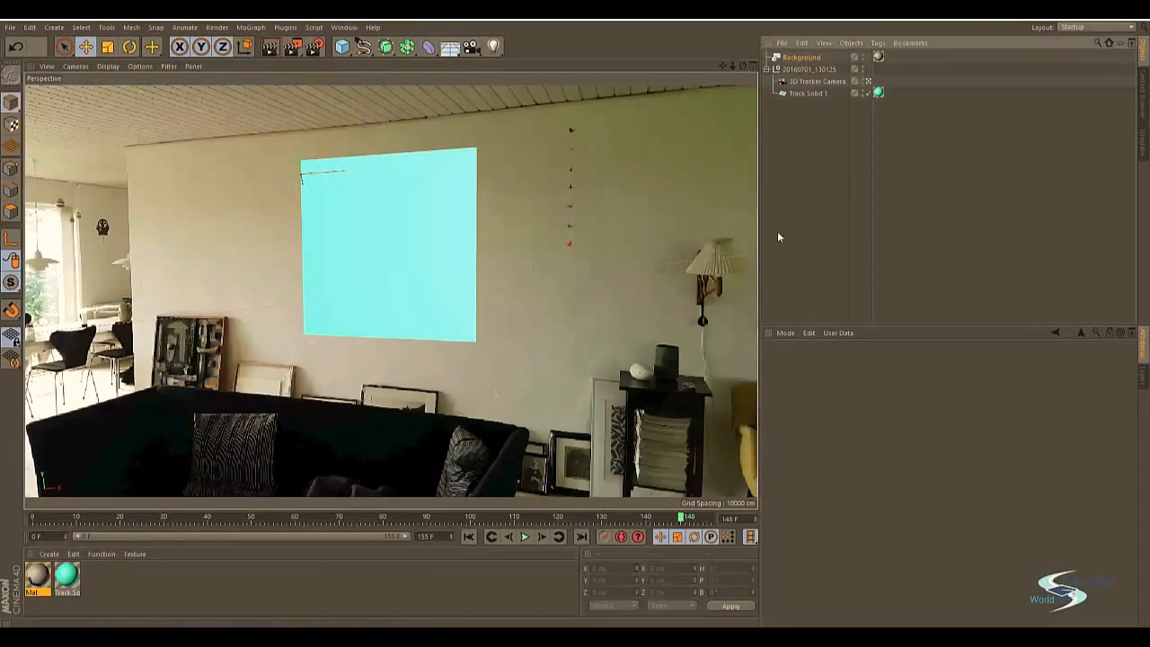
Step: Scrub back and forth through the animation to check how the tracked solid follows the wall in the background footage
{"action": "left_click", "coordinate": [85, 518]}
{"action": "left_click_drag", "start_coordinate": [102, 518], "coordinate": [659, 519]}
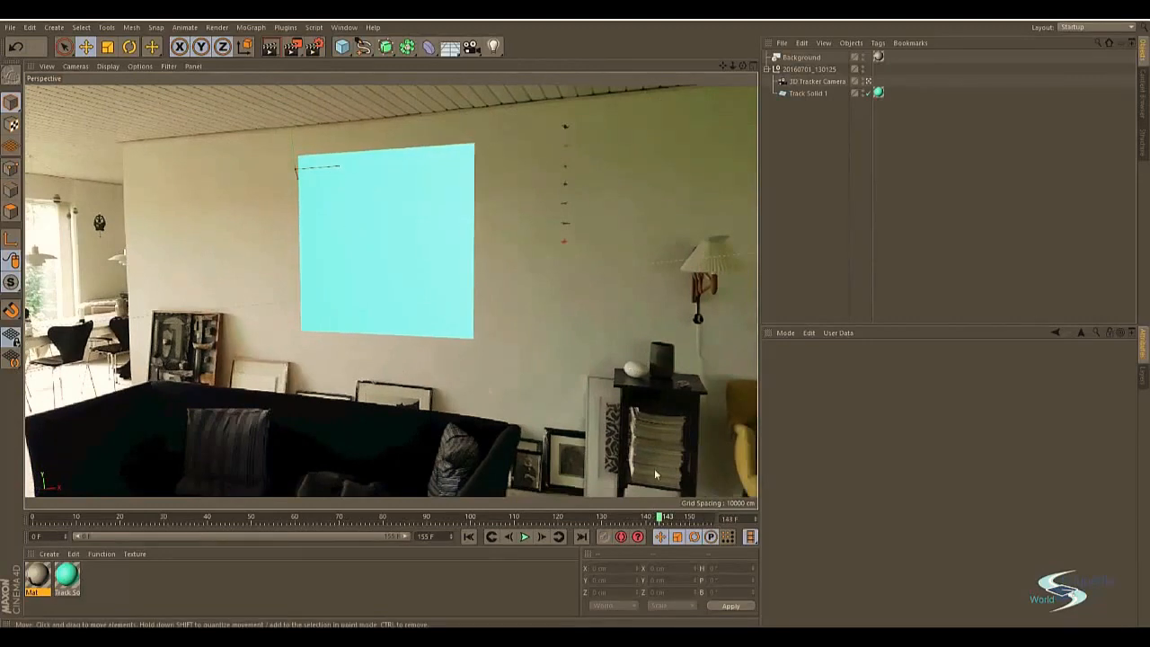
{"action": "left_click_drag", "start_coordinate": [660, 520], "coordinate": [337, 519]}
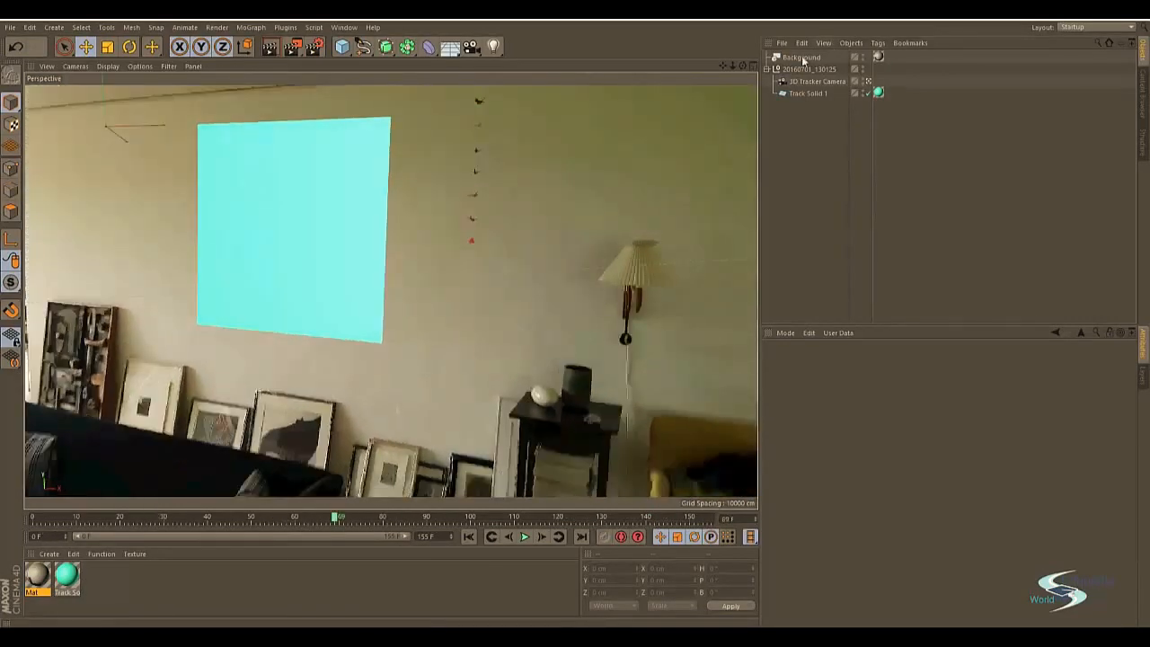
{"action": "left_click", "coordinate": [801, 57]}
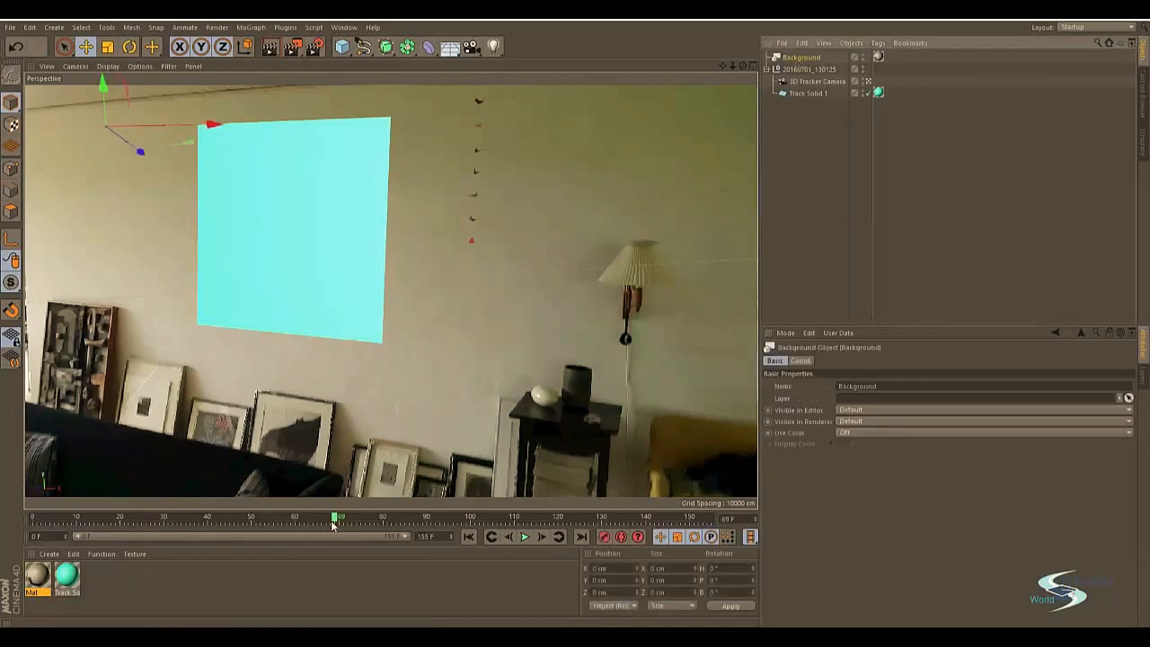
{"action": "left_click_drag", "start_coordinate": [336, 520], "coordinate": [620, 504]}
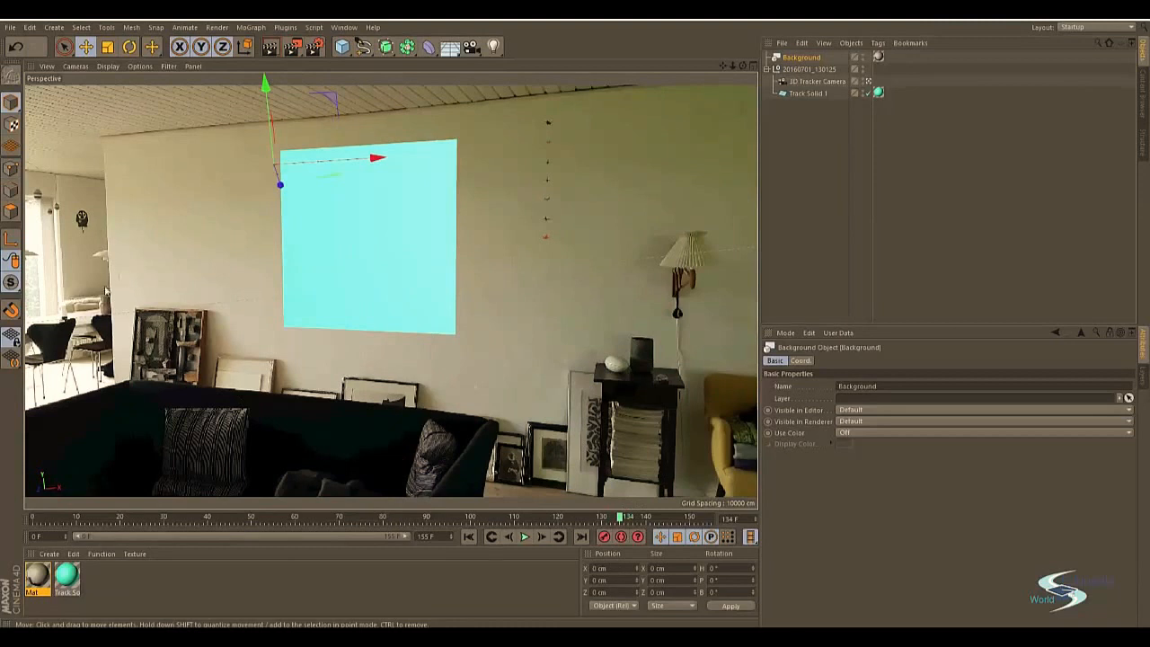
{"action": "left_click", "coordinate": [816, 135]}
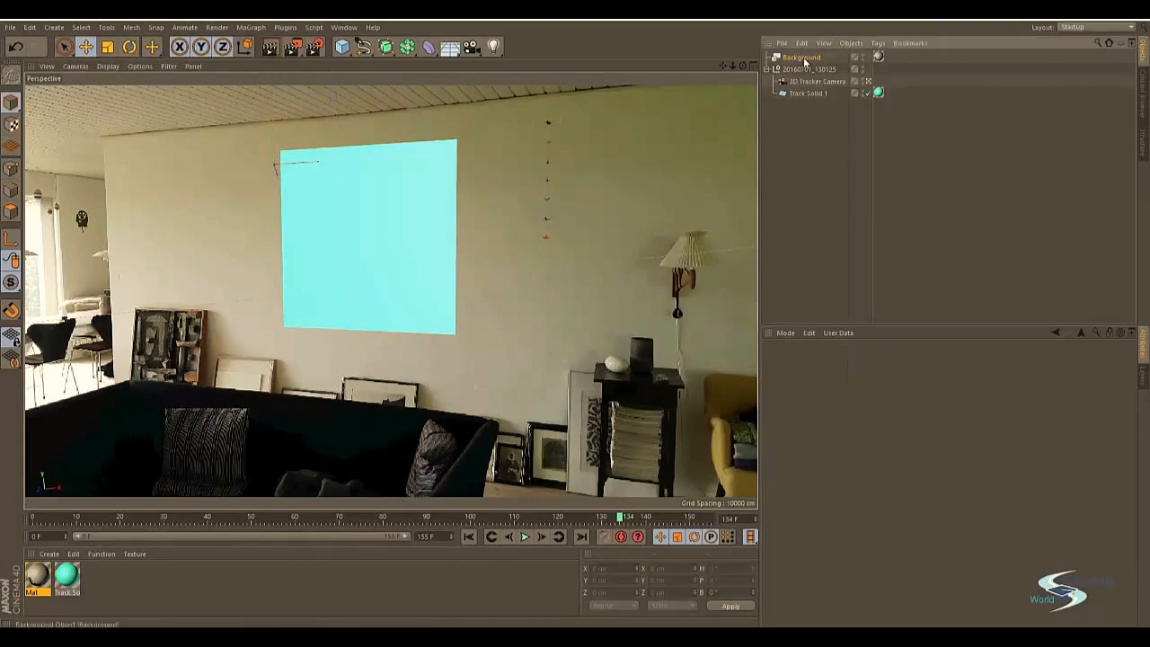
{"action": "left_click", "coordinate": [801, 58]}
{"action": "left_click", "coordinate": [830, 152]}
Step: Create a cube as parent of Track Solid 1 so it takes the solid's position, and move the solid back directly under the scene null
{"action": "left_click", "coordinate": [803, 95]}
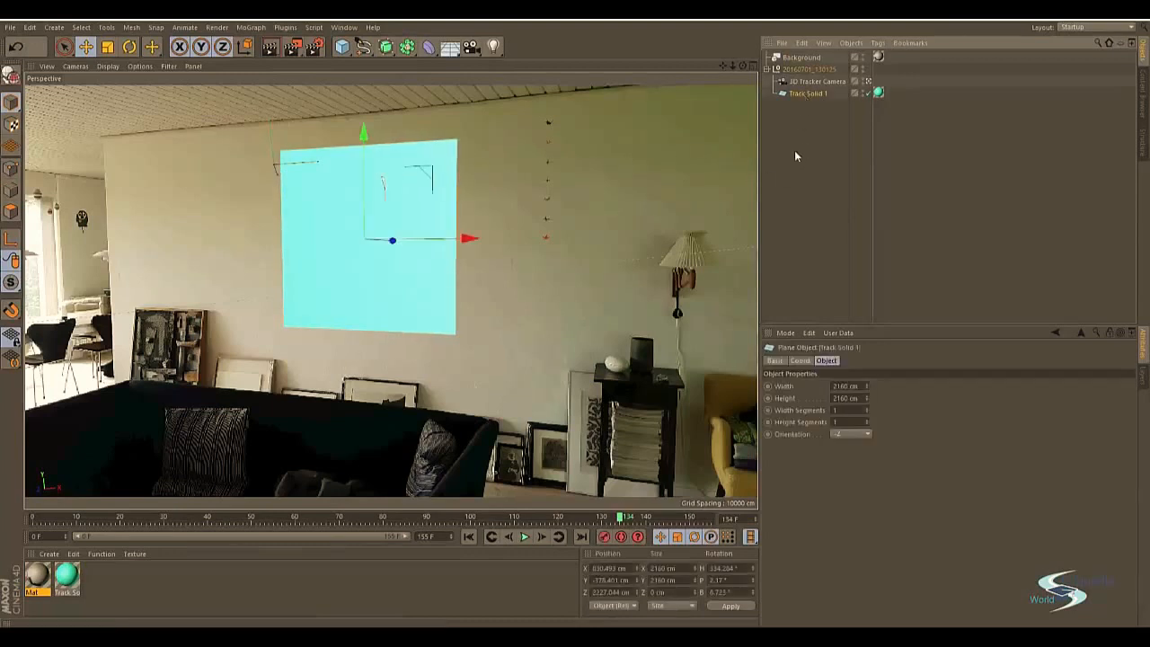
{"action": "left_click", "coordinate": [795, 156]}
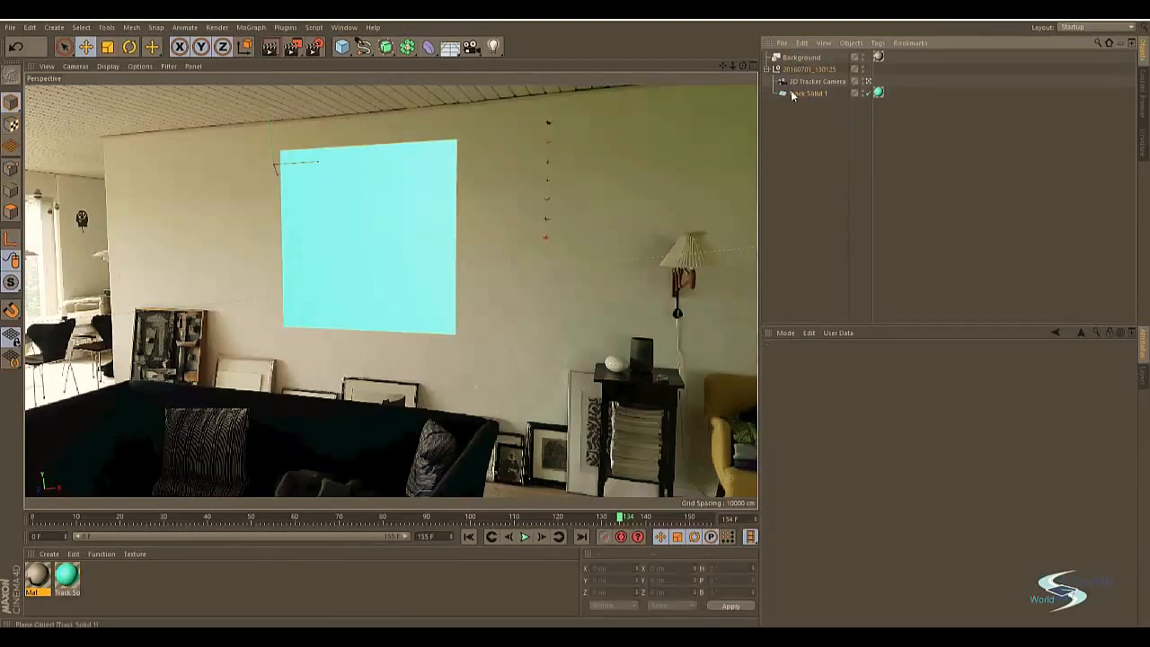
{"action": "left_click", "coordinate": [793, 95]}
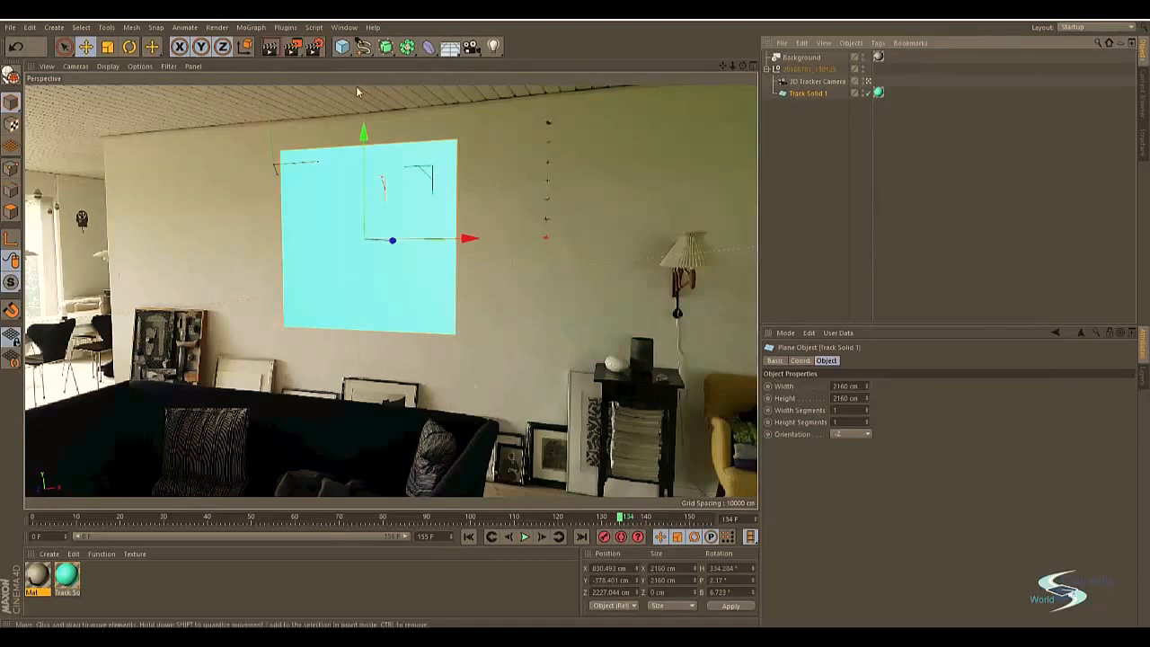
{"action": "left_click", "coordinate": [345, 51], "text": "alt"}
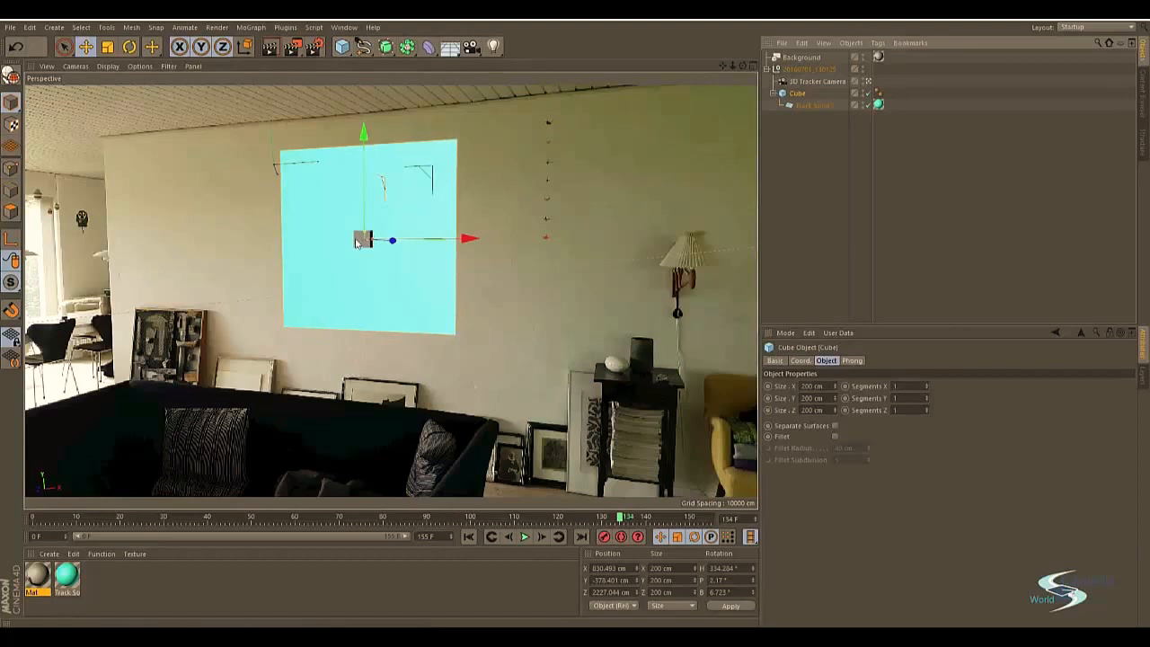
{"action": "left_click", "coordinate": [805, 106]}
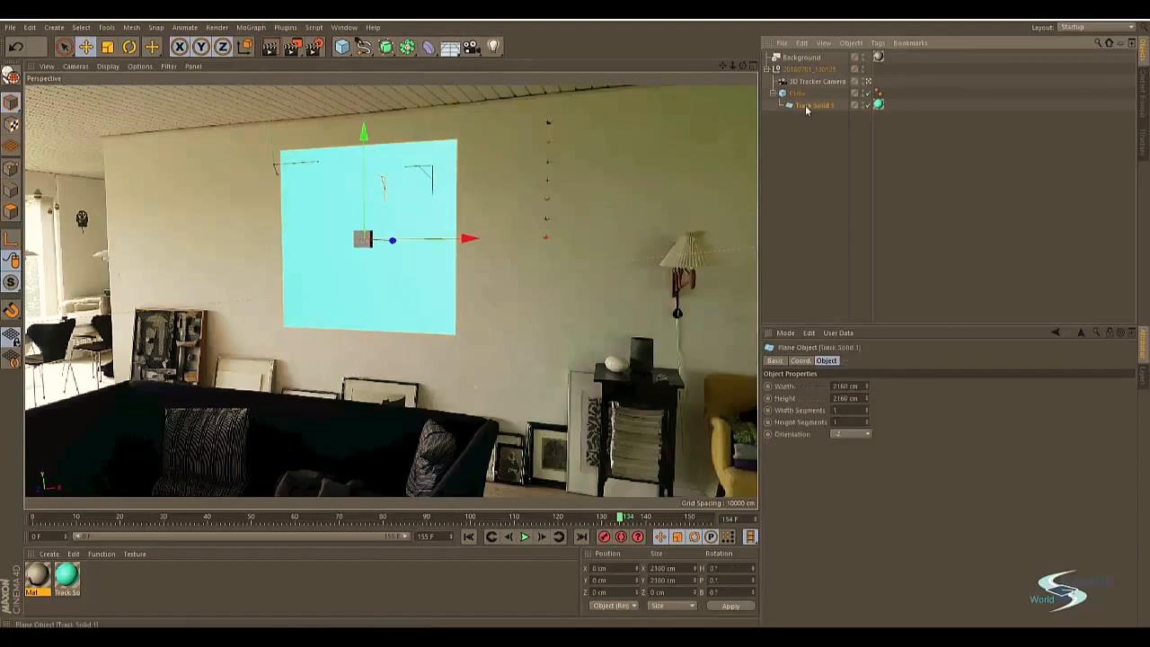
{"action": "left_click_drag", "start_coordinate": [802, 72], "coordinate": [798, 74]}
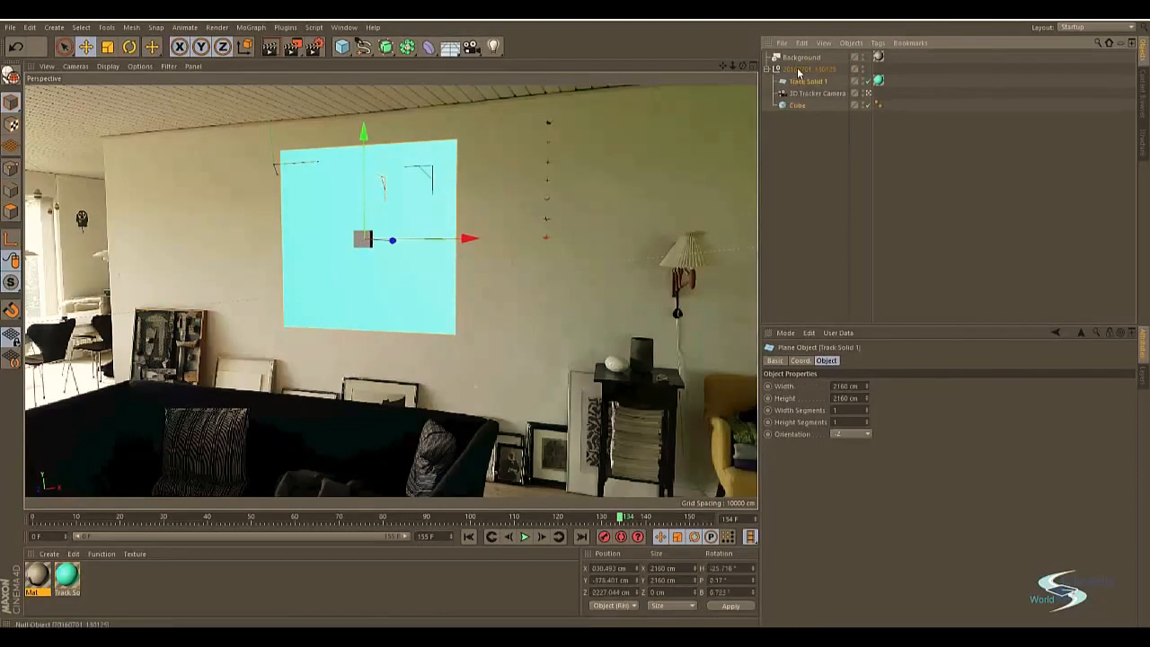
Step: Select the cube, leave the 3D Tracker Camera's view and hide the Background object in the viewport
{"action": "left_click", "coordinate": [796, 105]}
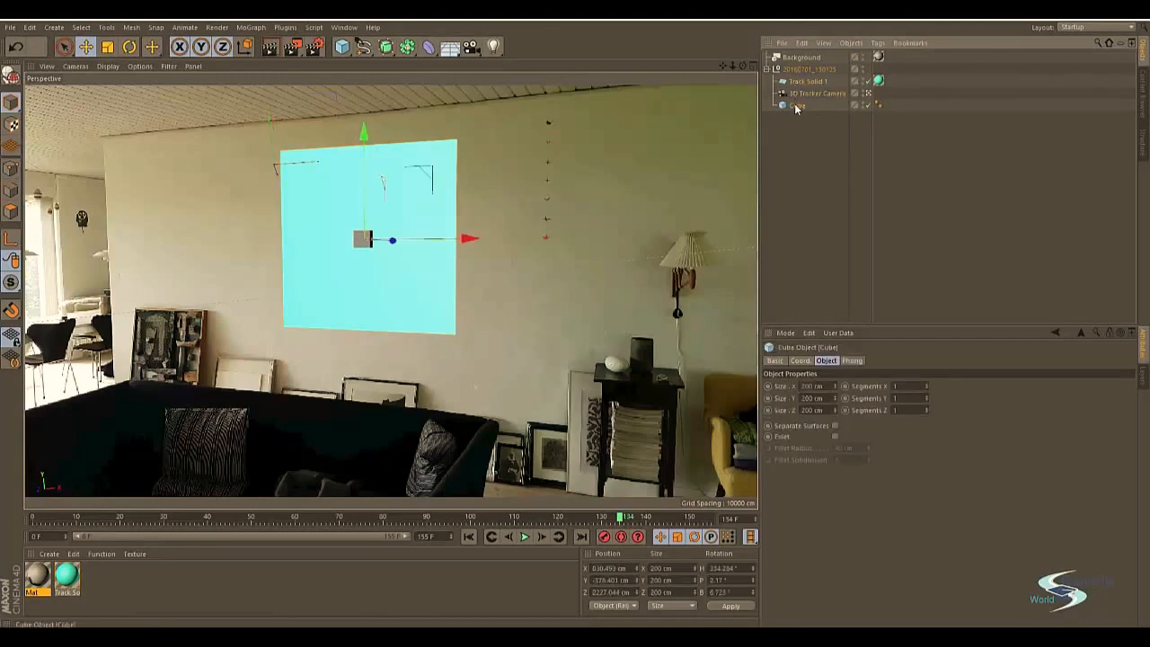
{"action": "left_click", "coordinate": [868, 94]}
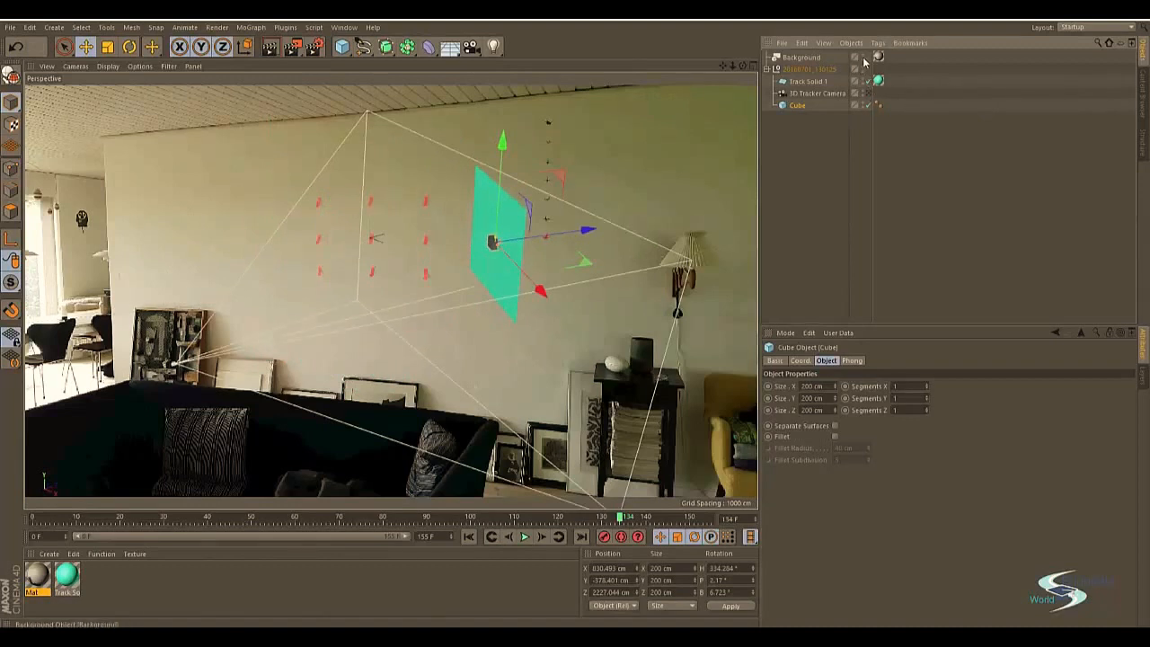
{"action": "left_click", "coordinate": [864, 60]}
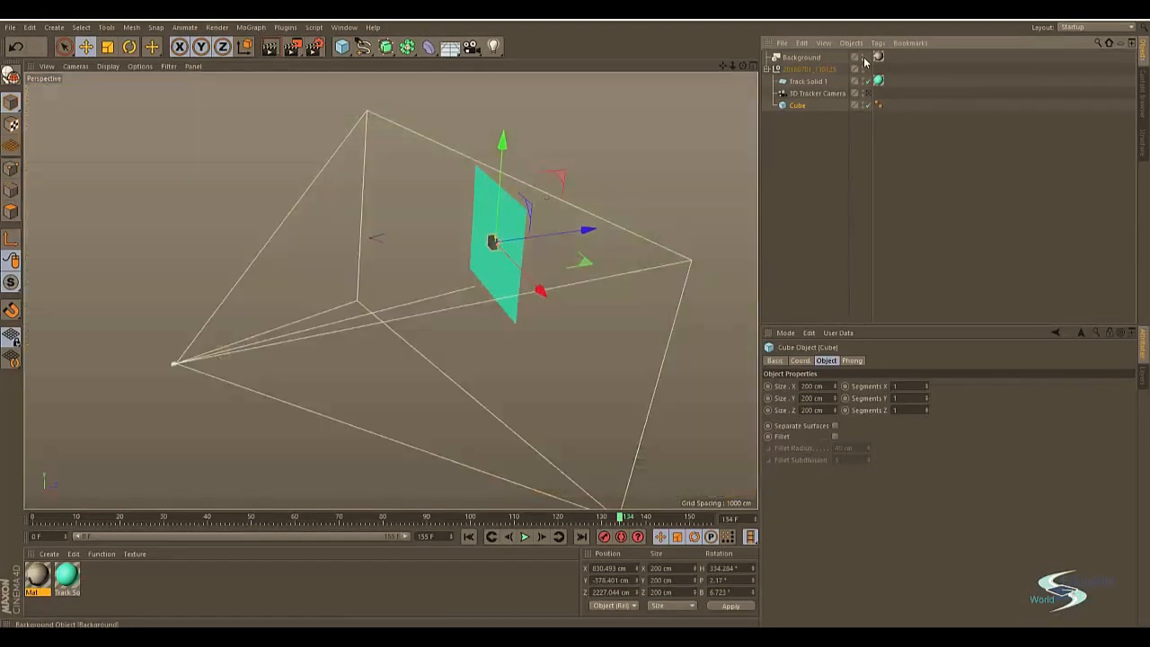
Step: Stretch the cube to about 2155 cm in X and about 1730 cm in Y to roughly cover the tracked solid
{"action": "left_click_drag", "start_coordinate": [584, 230], "coordinate": [414, 304], "text": "alt"}
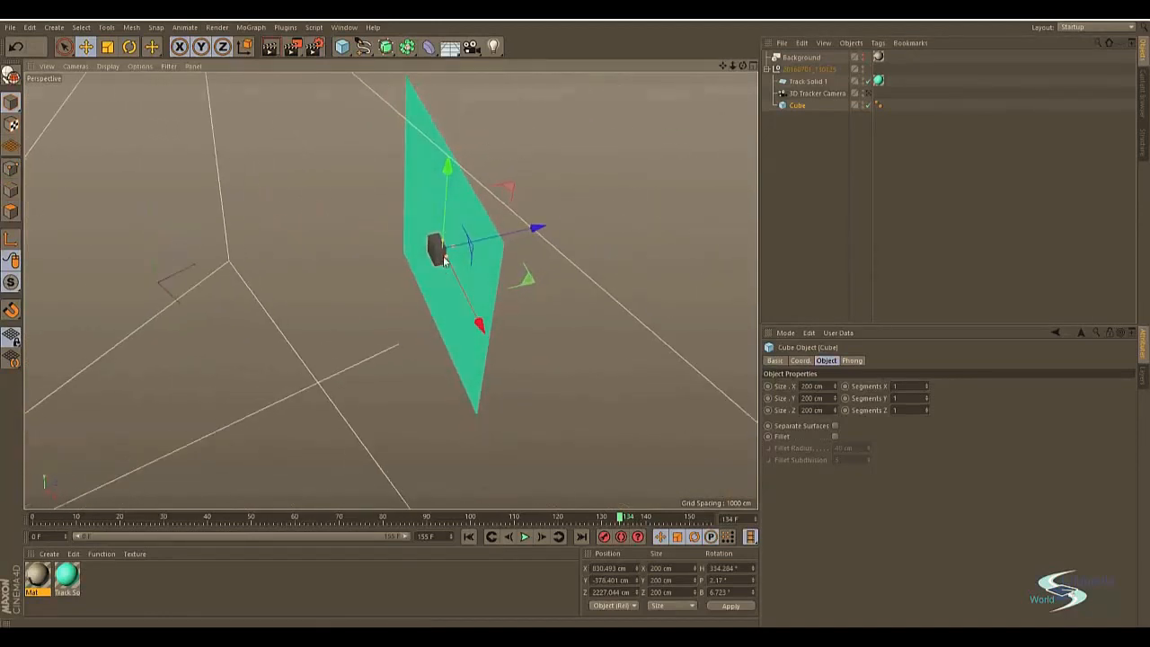
{"action": "left_click_drag", "start_coordinate": [446, 262], "coordinate": [487, 350]}
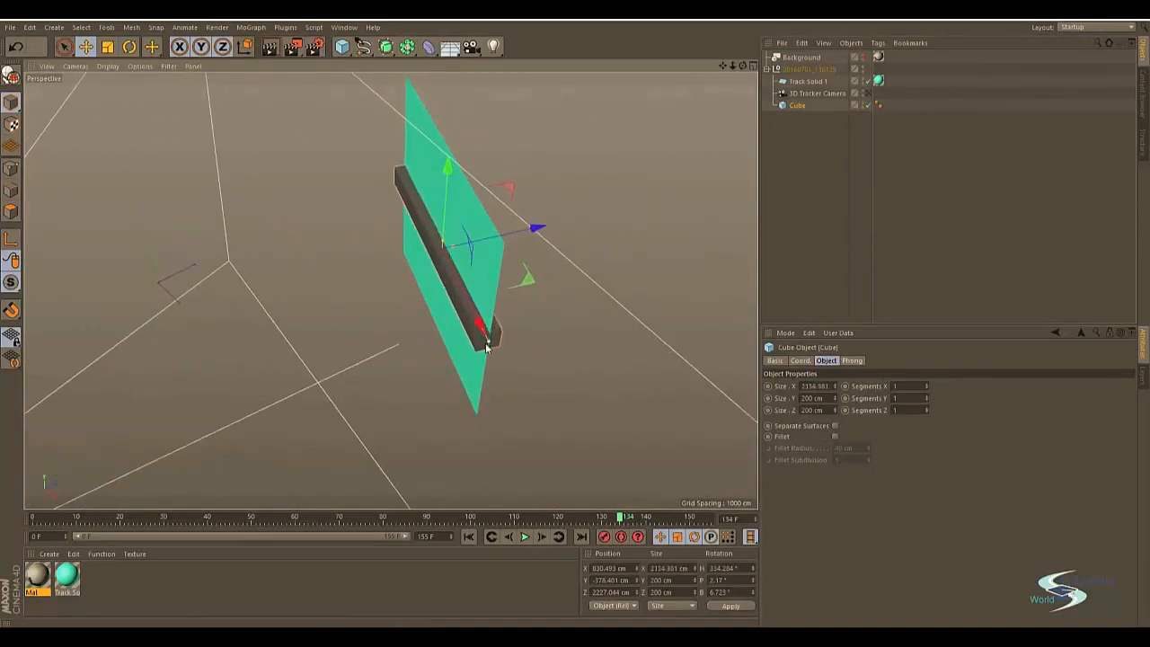
{"action": "left_click_drag", "start_coordinate": [446, 245], "coordinate": [475, 177]}
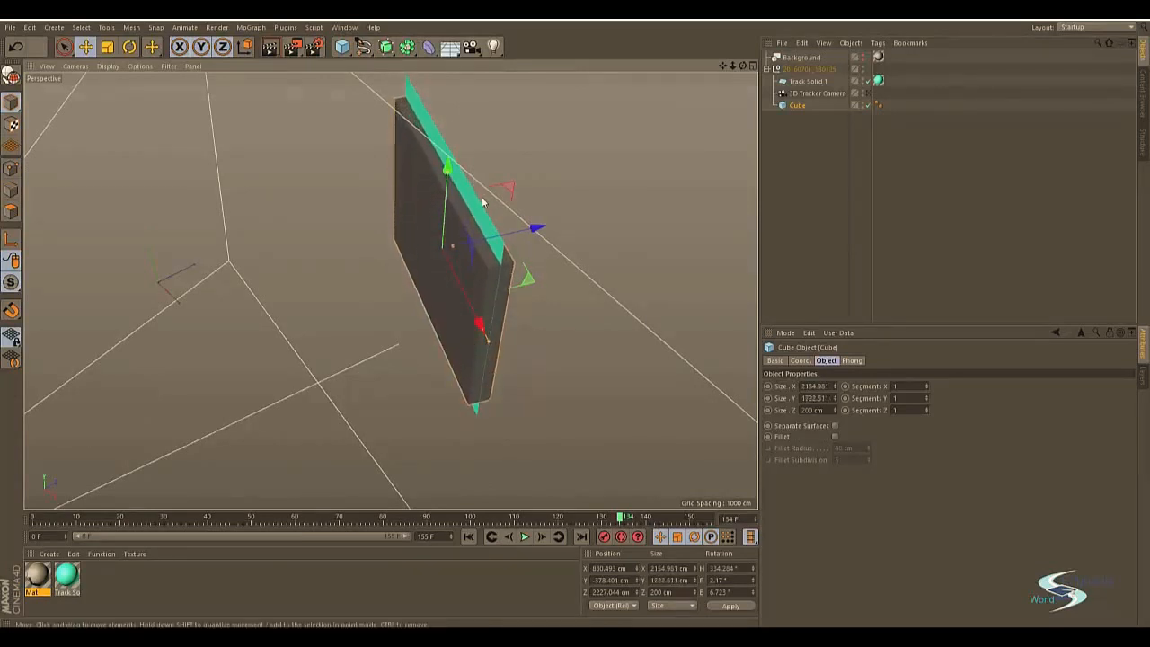
Step: Set the cube's Z size to 36 cm and view it through the 3D Tracker Camera with Track Solid 1 hidden
{"action": "left_click_drag", "start_coordinate": [835, 410], "coordinate": [790, 411]}
{"action": "left_click_drag", "start_coordinate": [446, 266], "coordinate": [477, 189], "text": "alt"}
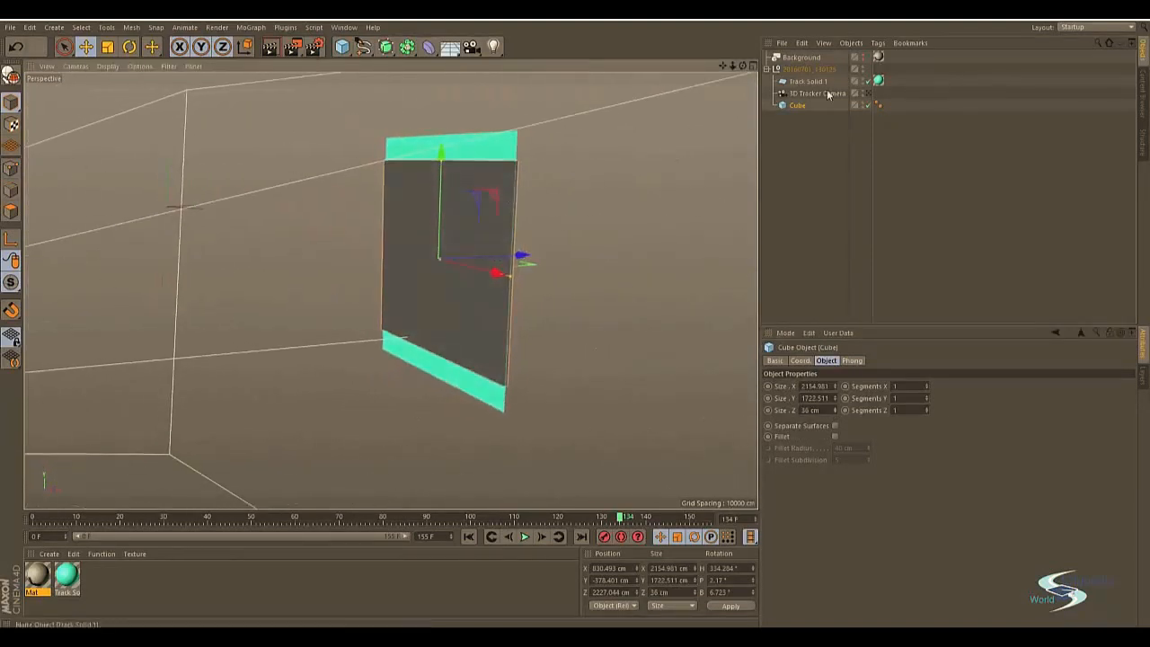
{"action": "left_click", "coordinate": [867, 93]}
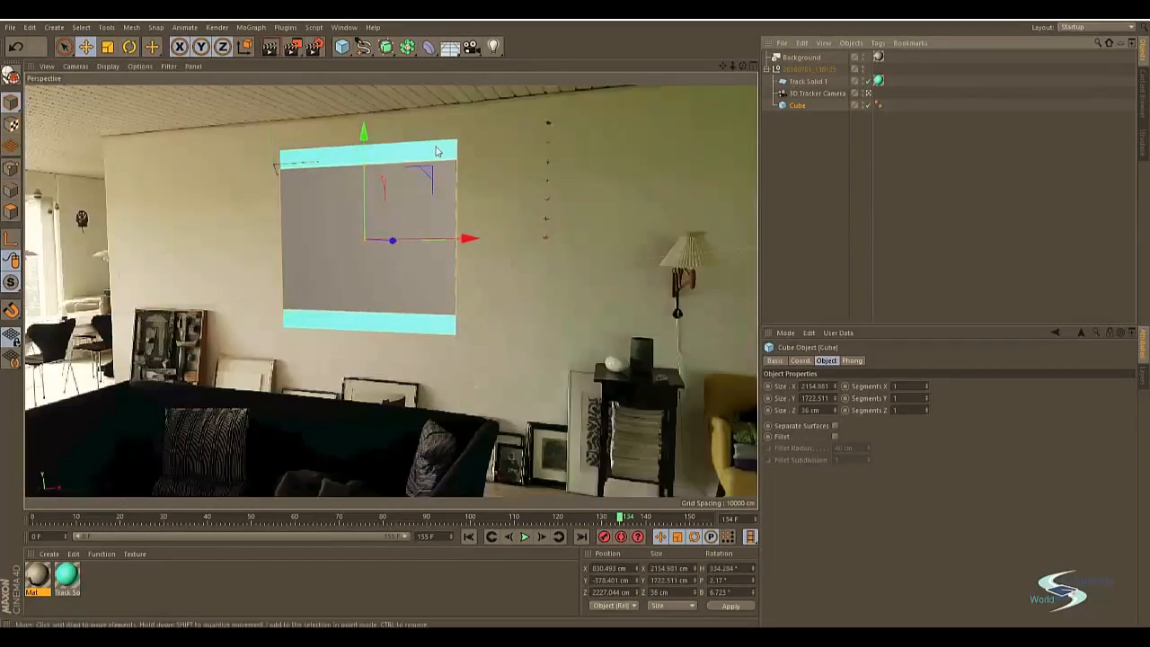
{"action": "left_click", "coordinate": [864, 81]}
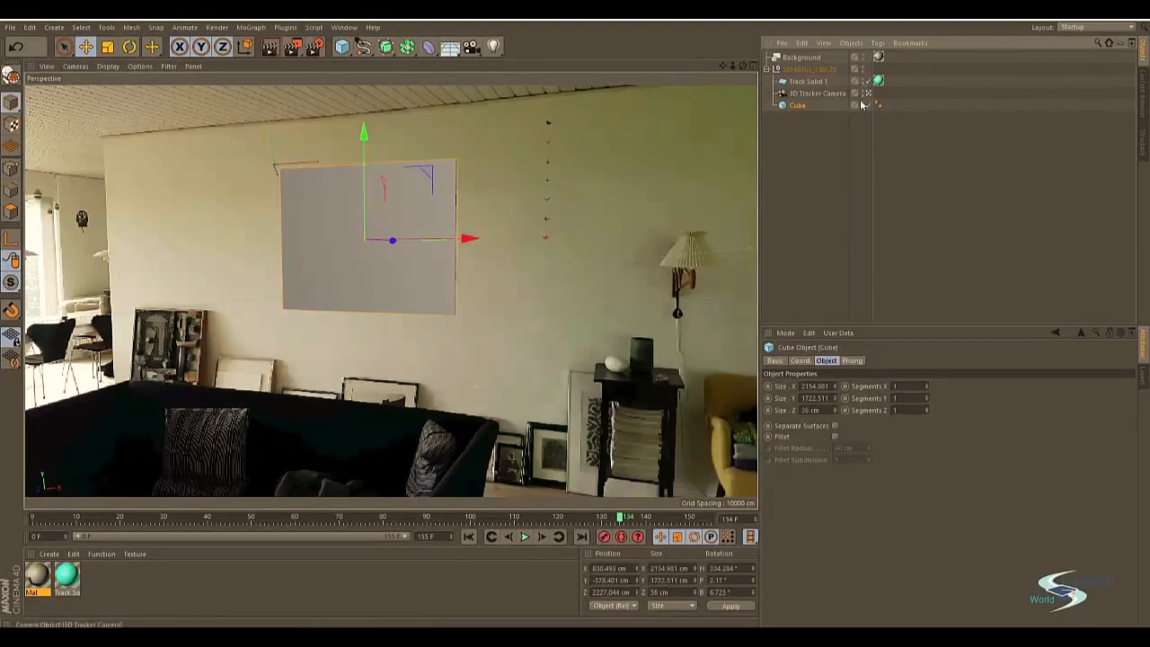
Step: Shift the cube slightly down along the wall and rotate its bank to about 6.886° to match the footage perspective
{"action": "mouse_move", "coordinate": [471, 240]}
{"action": "left_mouse_down"}
{"action": "mouse_move", "coordinate": [726, 242]}
{"action": "mouse_move", "coordinate": [464, 239]}
{"action": "left_mouse_up"}
{"action": "key", "text": "ctrl+z"}
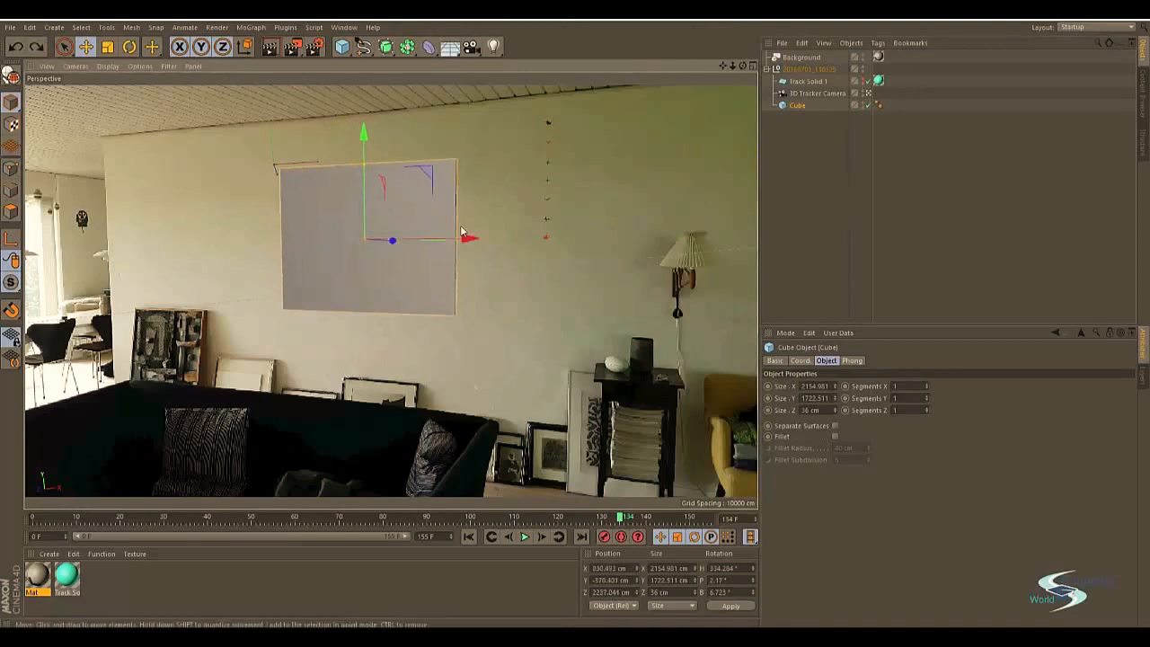
{"action": "left_click_drag", "start_coordinate": [426, 179], "coordinate": [469, 214]}
{"action": "key", "text": "r"}
{"action": "left_click", "coordinate": [779, 154]}
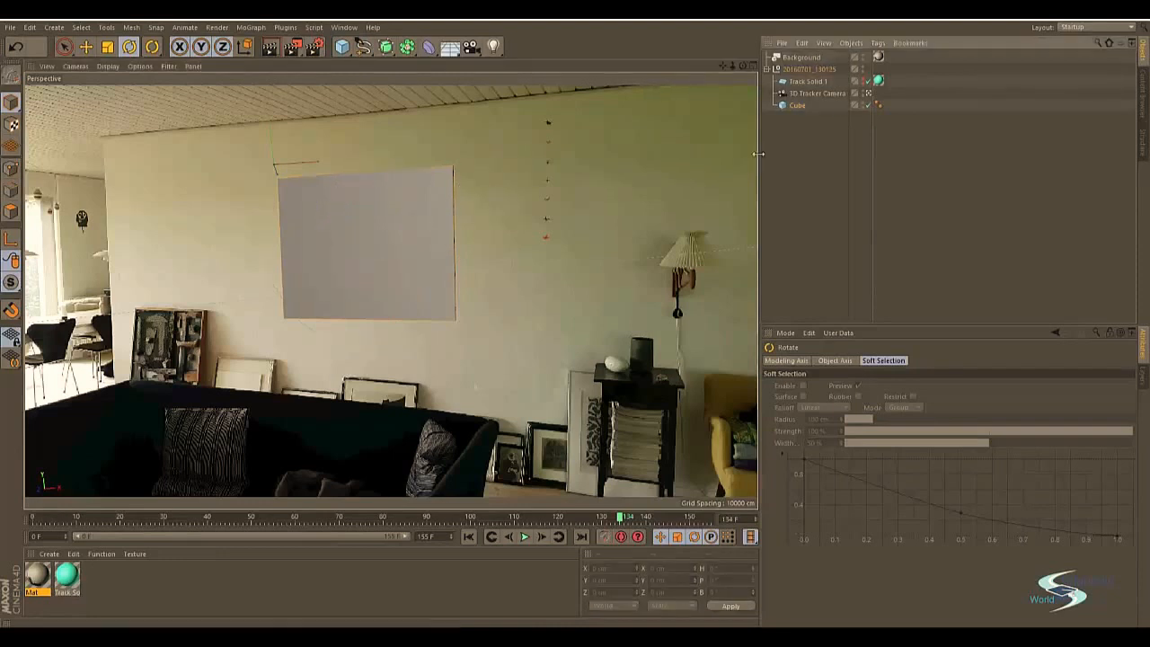
{"action": "left_click", "coordinate": [414, 205]}
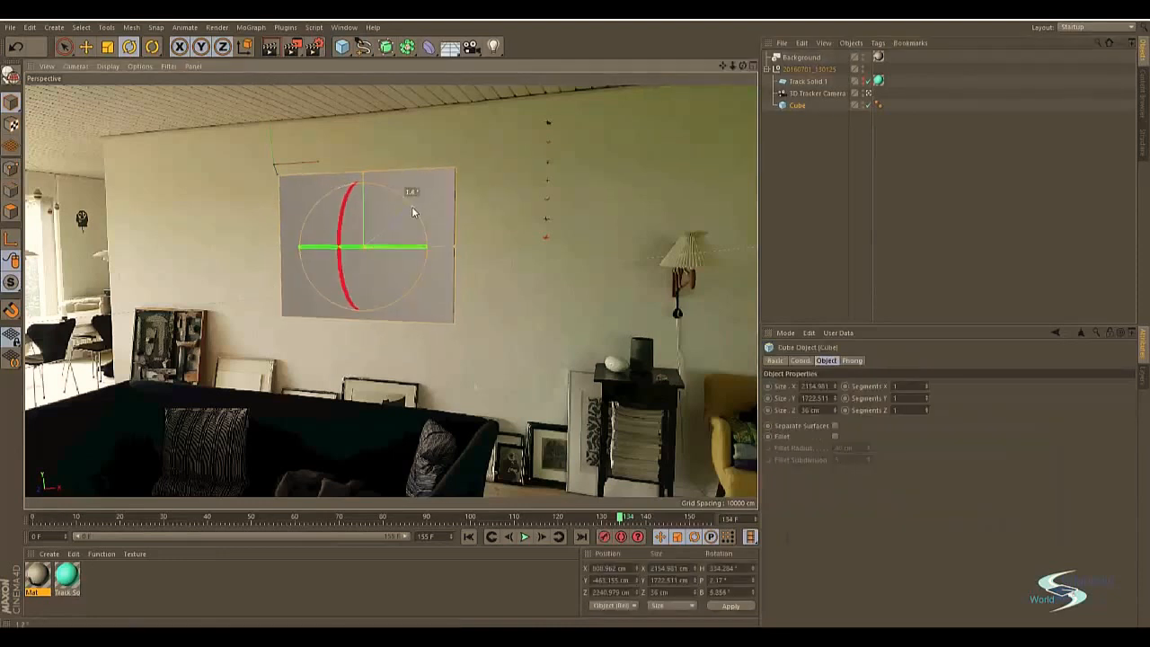
{"action": "left_click", "coordinate": [525, 196]}
{"action": "left_click", "coordinate": [433, 232]}
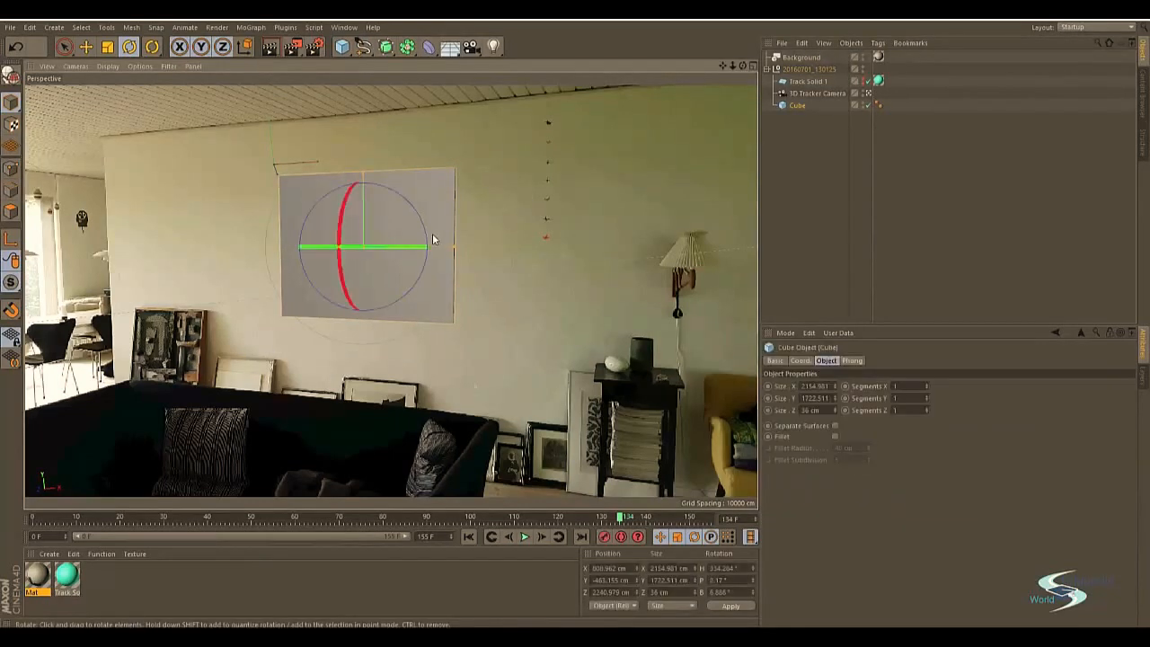
Step: Leave the 3D Tracker Camera's view and hide the Background object in the viewport for a close view of the cube's edge
{"action": "left_click", "coordinate": [791, 139]}
{"action": "left_click", "coordinate": [867, 95]}
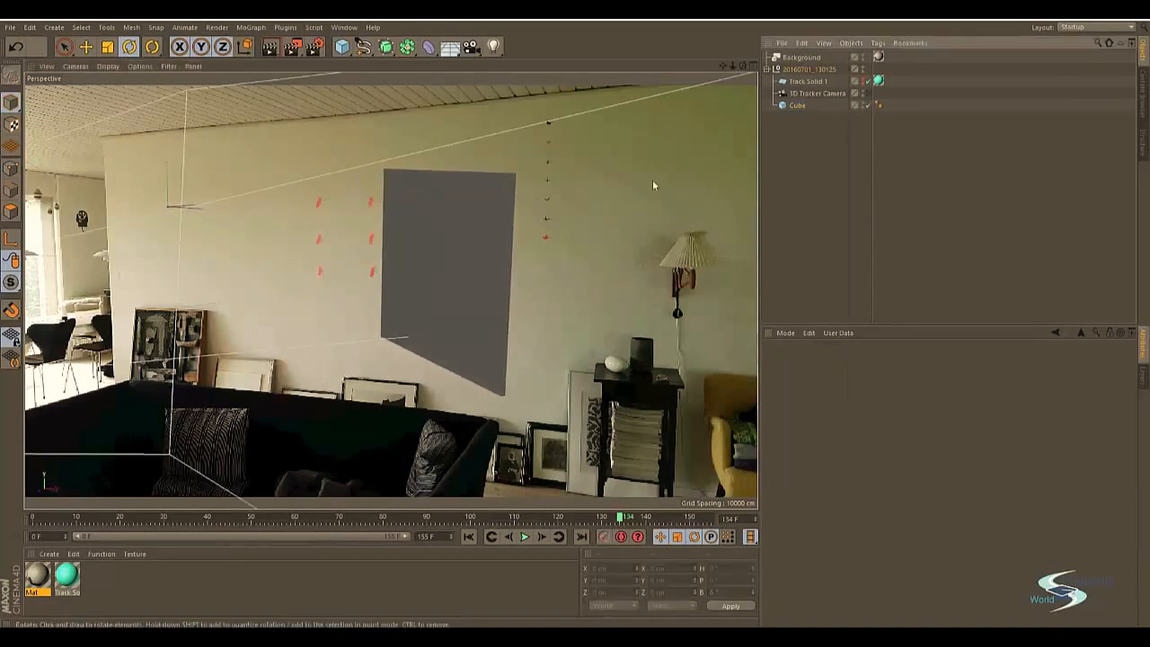
{"action": "left_click", "coordinate": [863, 61]}
{"action": "mouse_move", "coordinate": [485, 222]}
{"action": "left_mouse_down", "text": "alt"}
{"action": "mouse_move", "coordinate": [546, 177]}
{"action": "mouse_move", "coordinate": [615, 157]}
{"action": "mouse_move", "coordinate": [482, 210]}
{"action": "left_mouse_up", "text": "alt"}
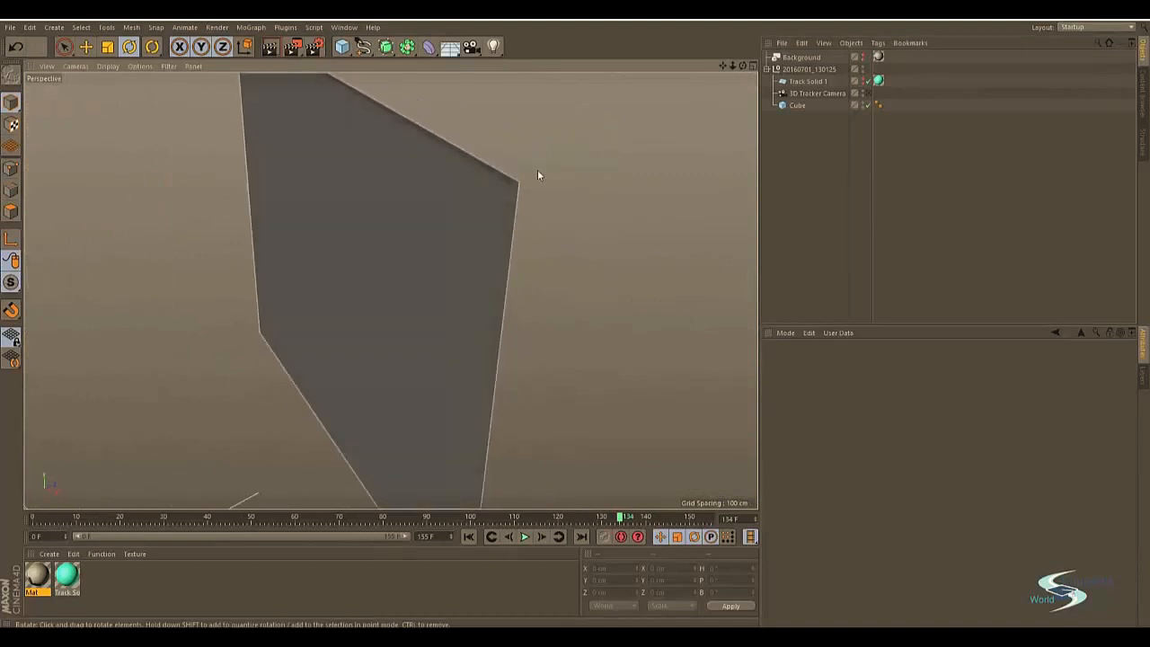
{"action": "left_click_drag", "start_coordinate": [537, 174], "coordinate": [593, 159], "text": "alt"}
Step: Enable the fillet on the cube and set its radius to 11 cm
{"action": "left_click", "coordinate": [497, 220]}
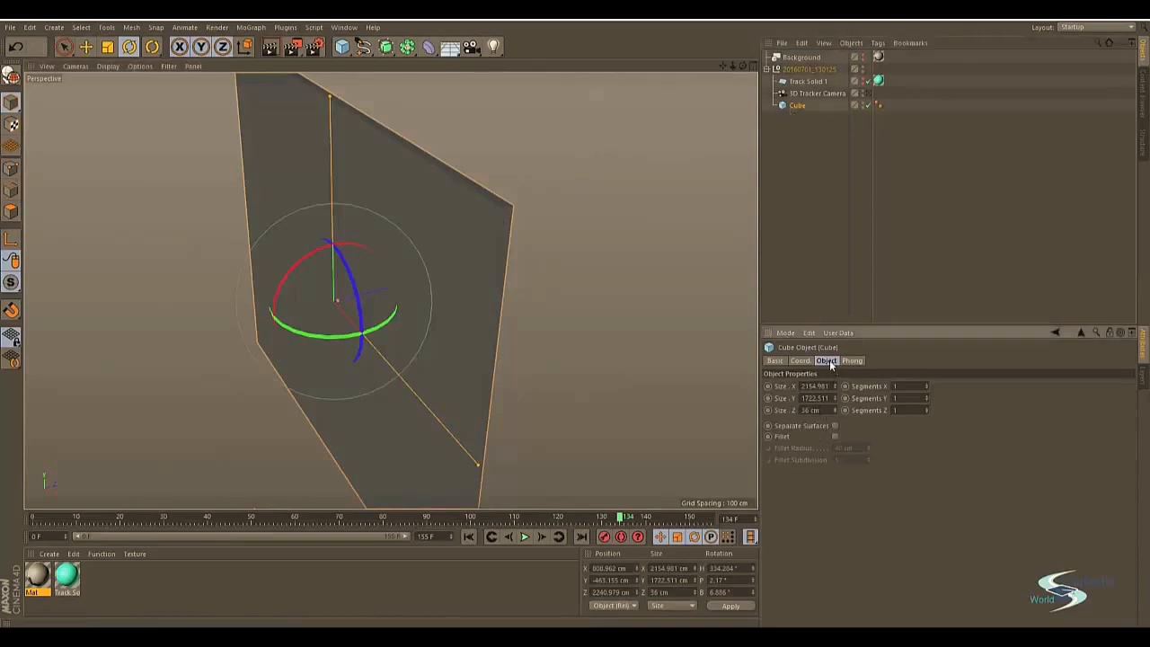
{"action": "left_click", "coordinate": [835, 437]}
{"action": "scroll", "coordinate": [503, 202], "scroll_direction": "up", "scroll_amount": 6}
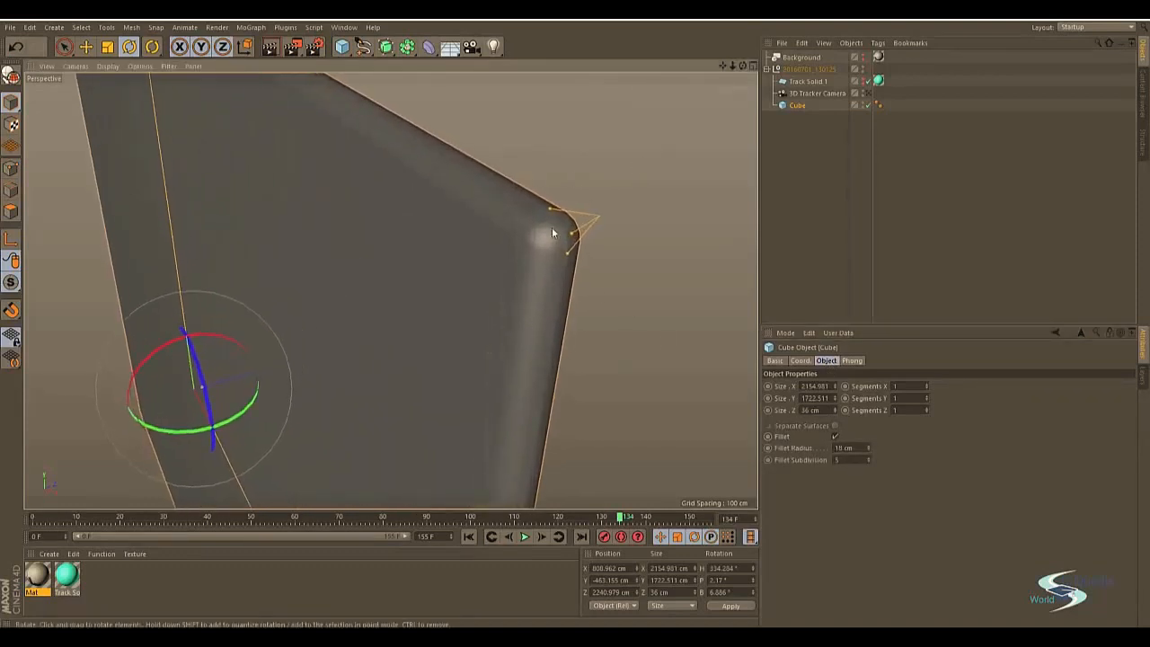
{"action": "left_click_drag", "start_coordinate": [552, 233], "coordinate": [547, 355], "text": "alt"}
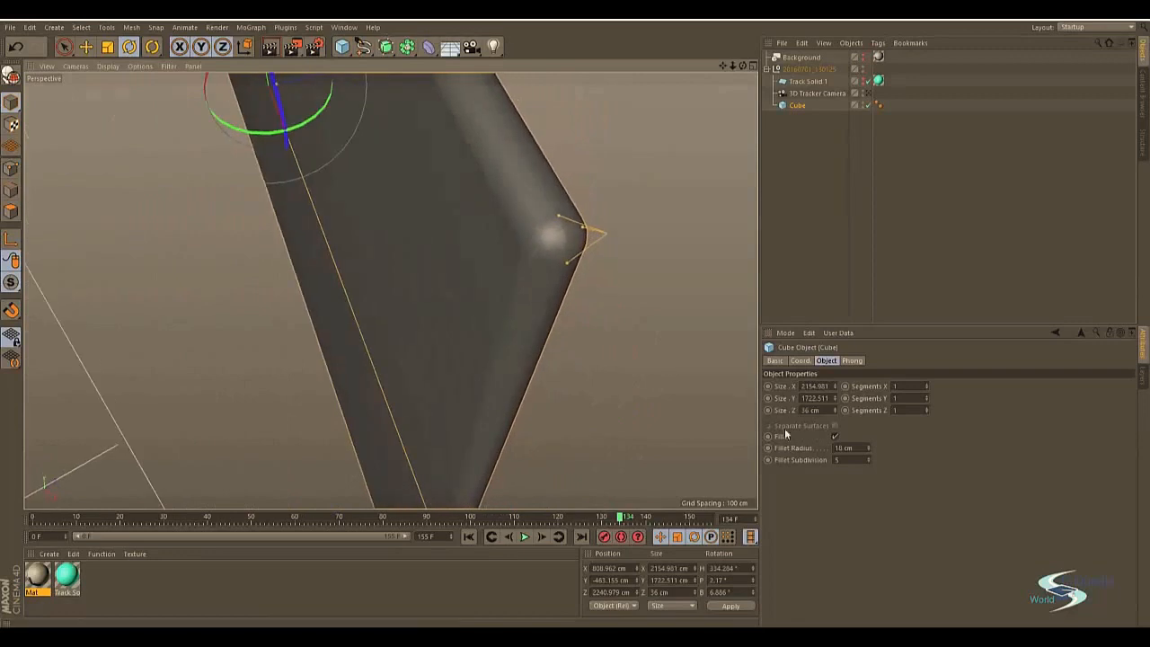
{"action": "left_click_drag", "start_coordinate": [867, 445], "coordinate": [869, 449]}
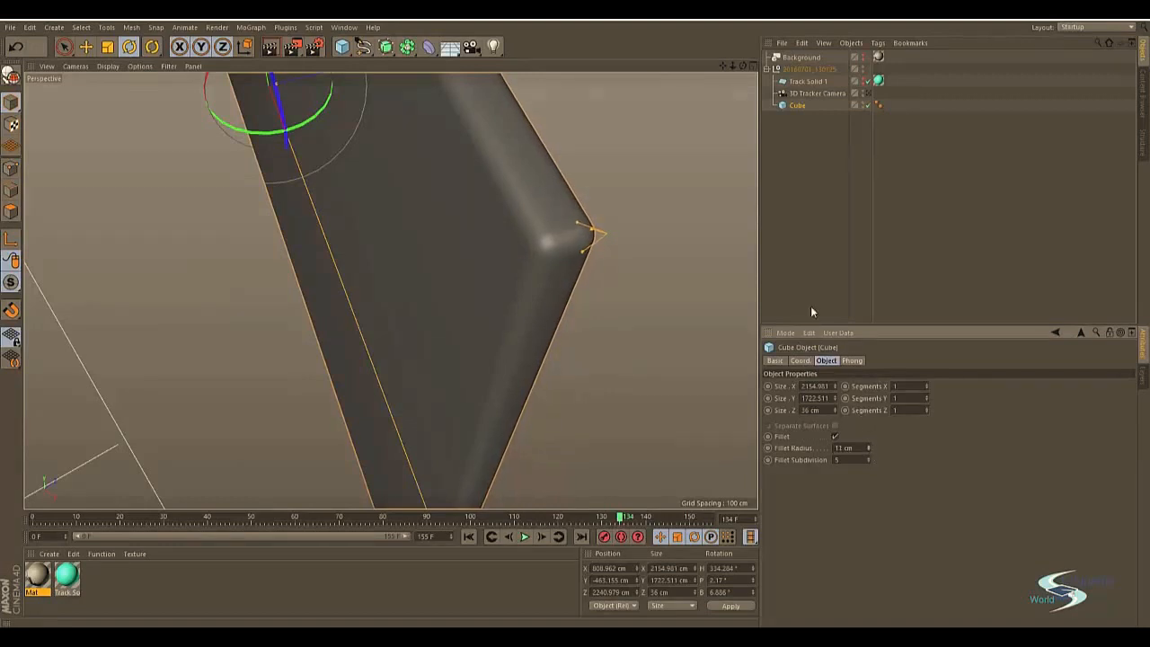
{"action": "left_click", "coordinate": [866, 149]}
Step: Check the filleted cube through the 3D Tracker Camera by scrubbing the animation back to frame 13 and forward to frame 109
{"action": "left_click", "coordinate": [868, 93]}
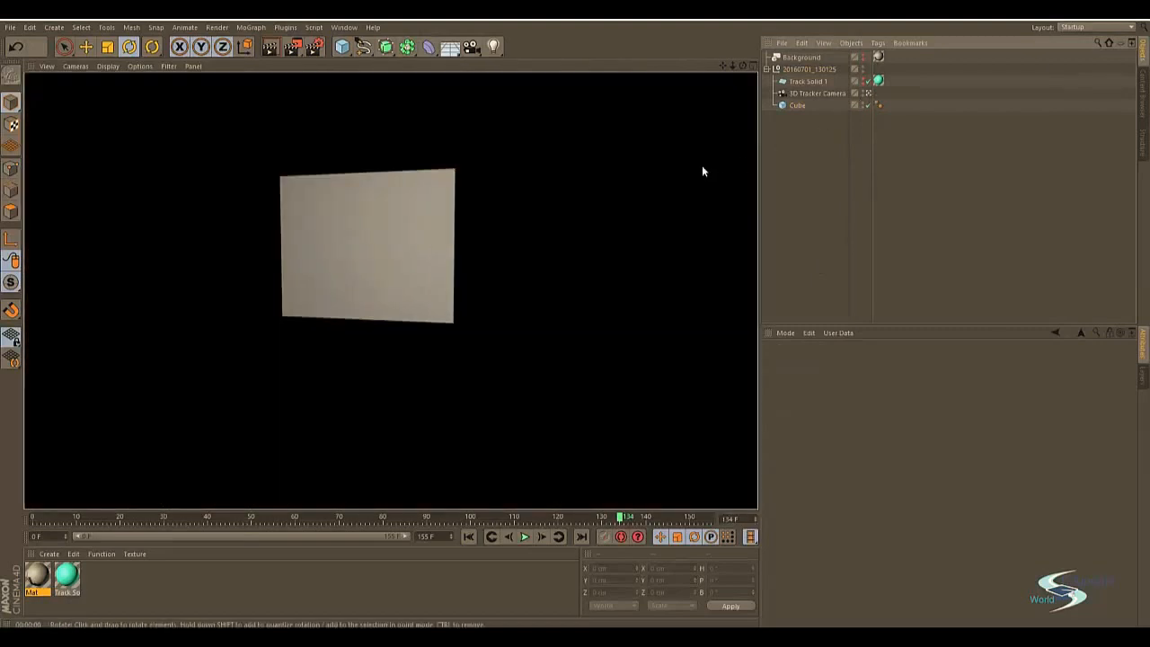
{"action": "left_click", "coordinate": [600, 178]}
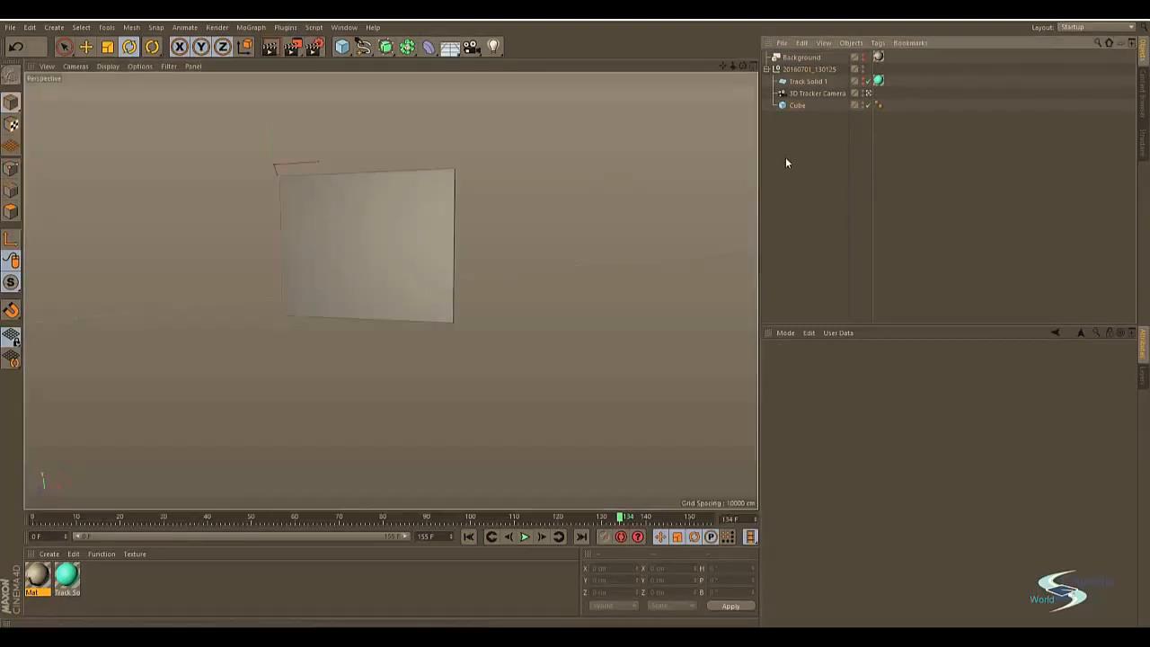
{"action": "left_click_drag", "start_coordinate": [620, 516], "coordinate": [95, 455]}
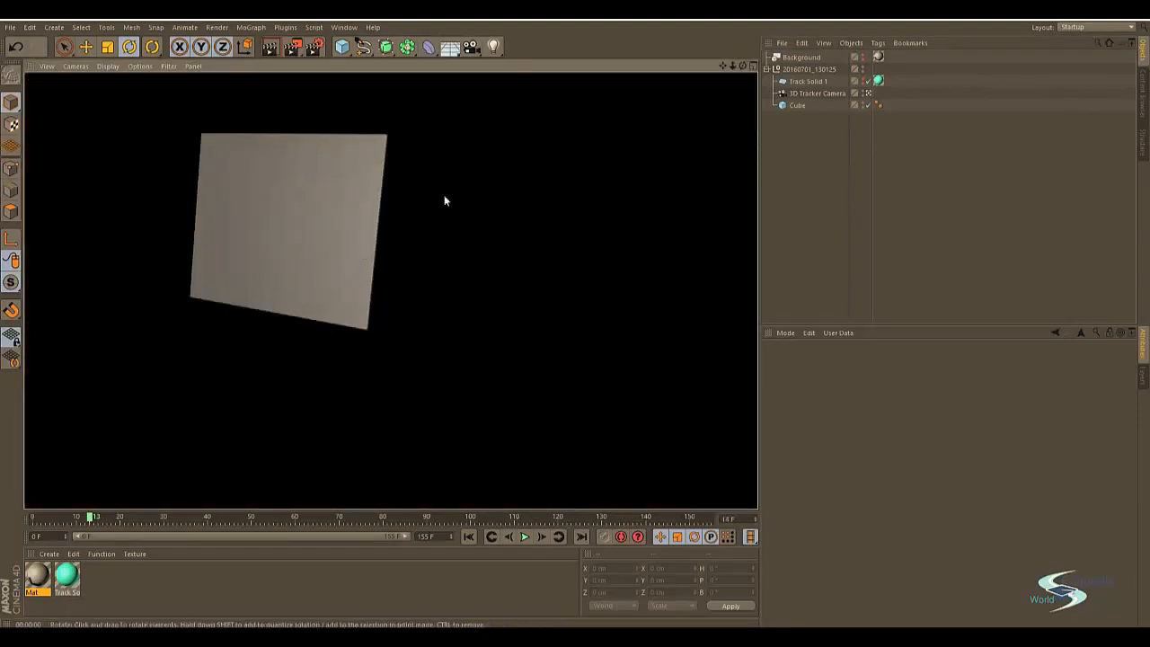
{"action": "left_click", "coordinate": [796, 105]}
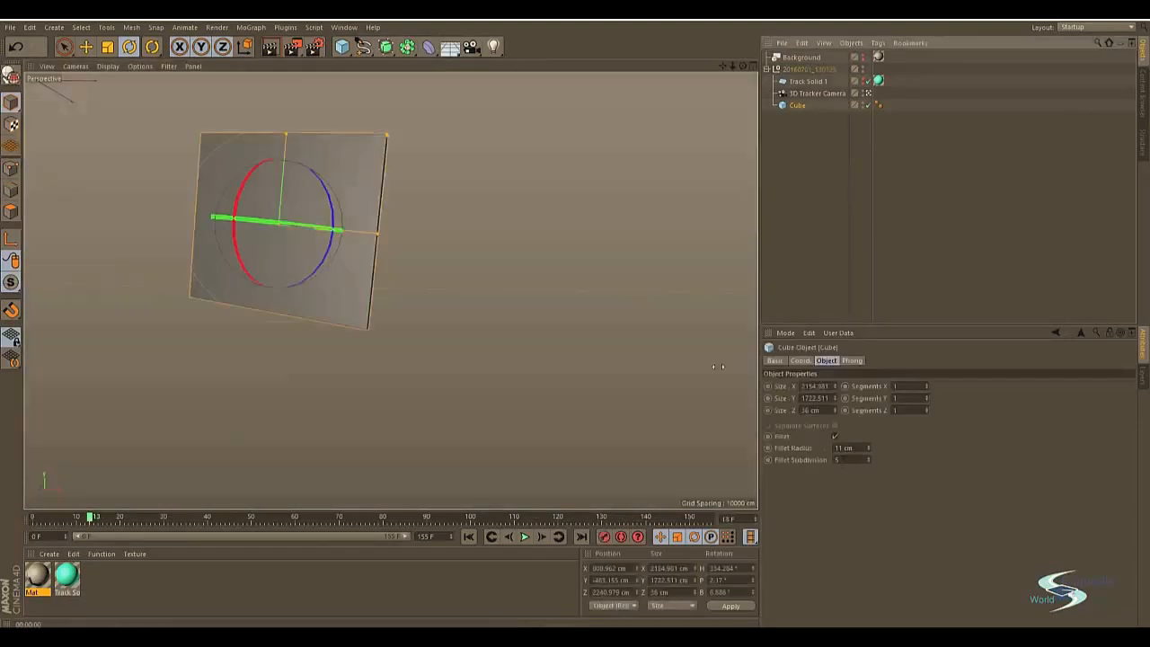
{"action": "left_click", "coordinate": [810, 165]}
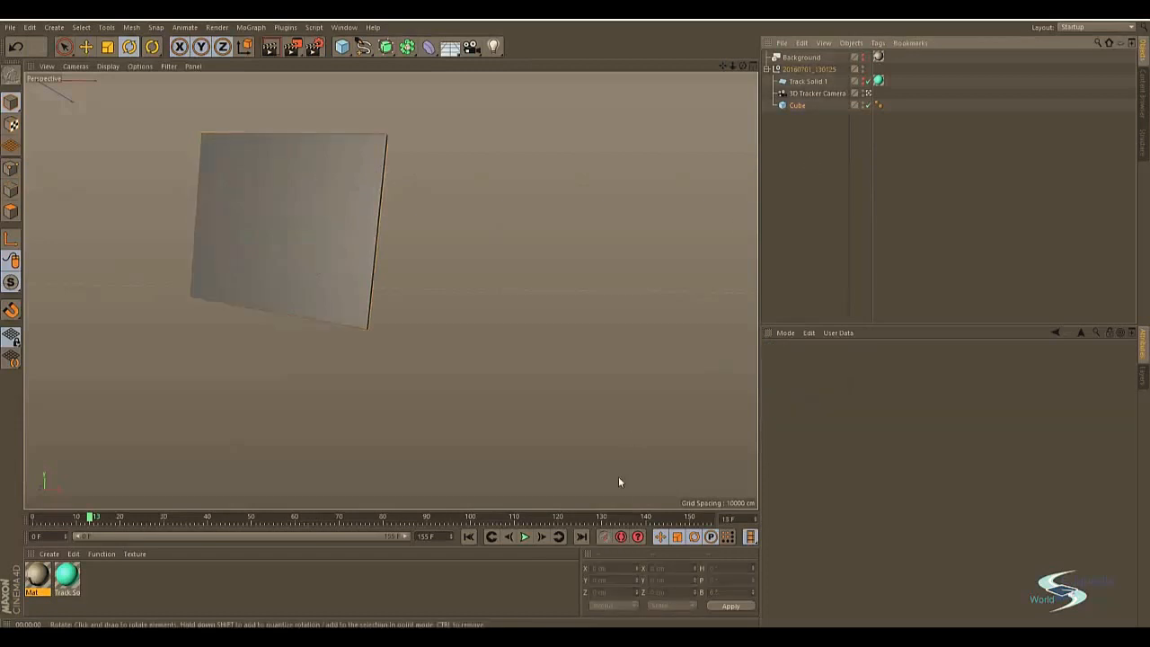
{"action": "left_click_drag", "start_coordinate": [93, 517], "coordinate": [509, 485]}
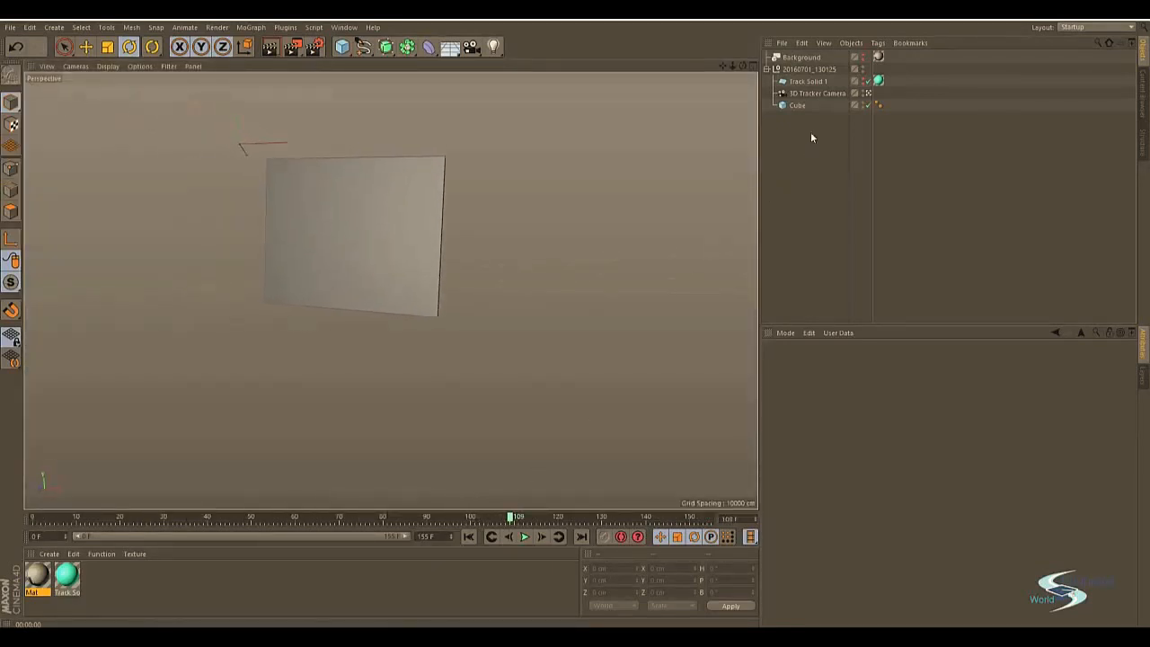
Step: Show Track Solid 1 again and leave the 3D Tracker Camera's view to see the solid and cube from the side
{"action": "left_click", "coordinate": [862, 83]}
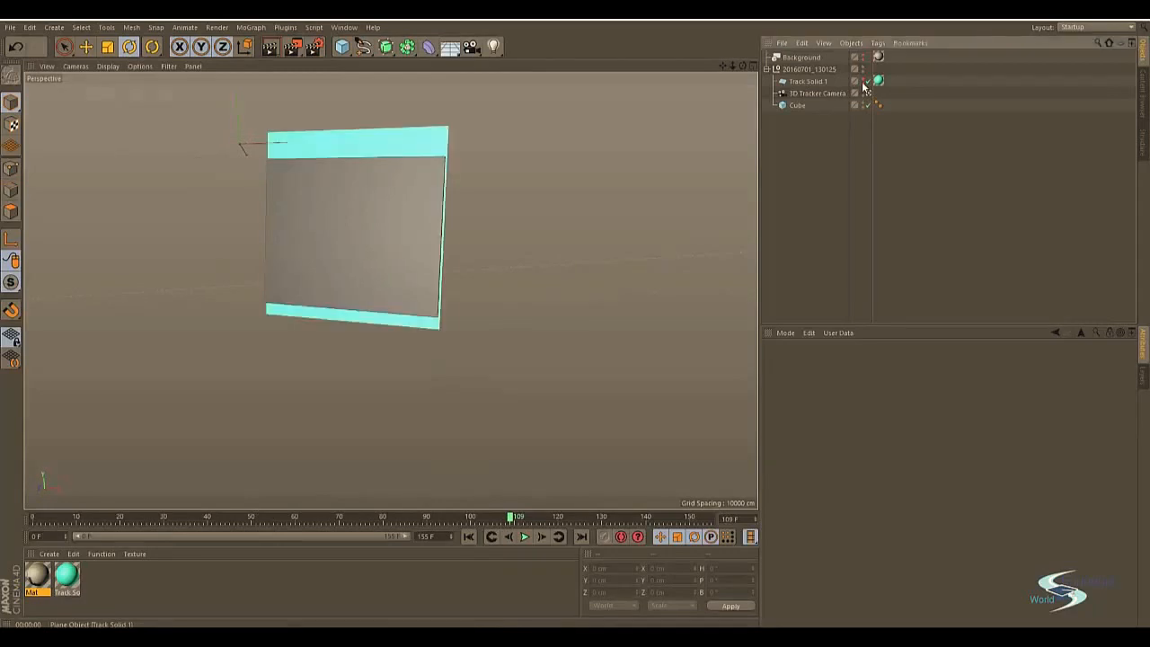
{"action": "left_click", "coordinate": [868, 93]}
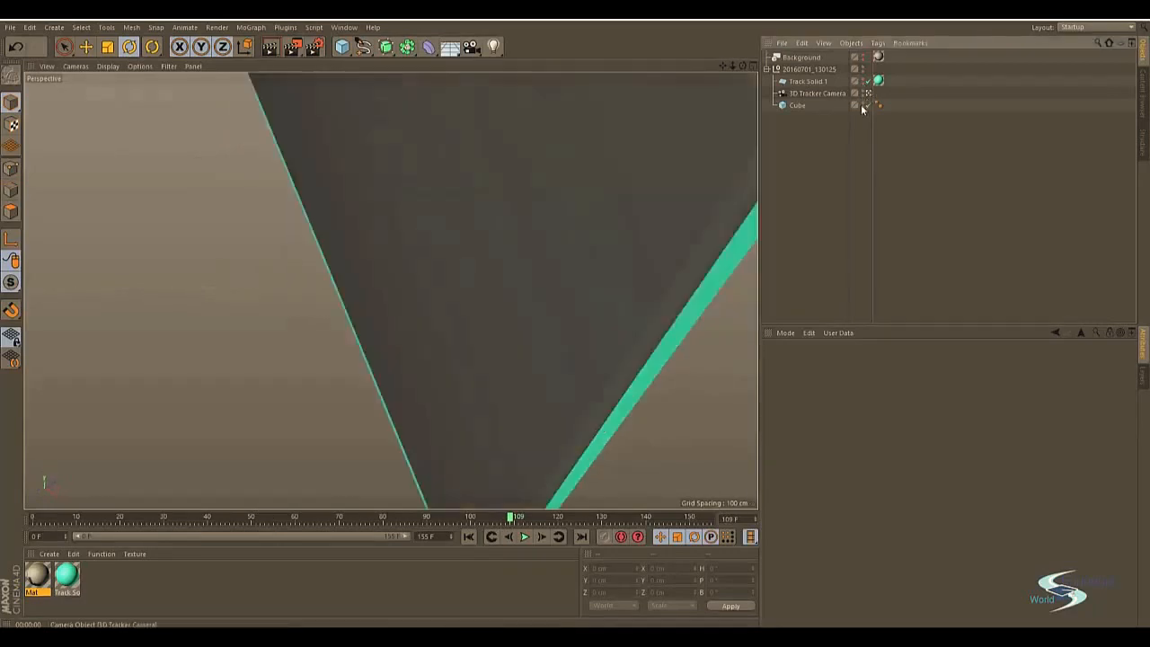
{"action": "middle_click_drag", "start_coordinate": [501, 150], "coordinate": [429, 215], "text": "alt"}
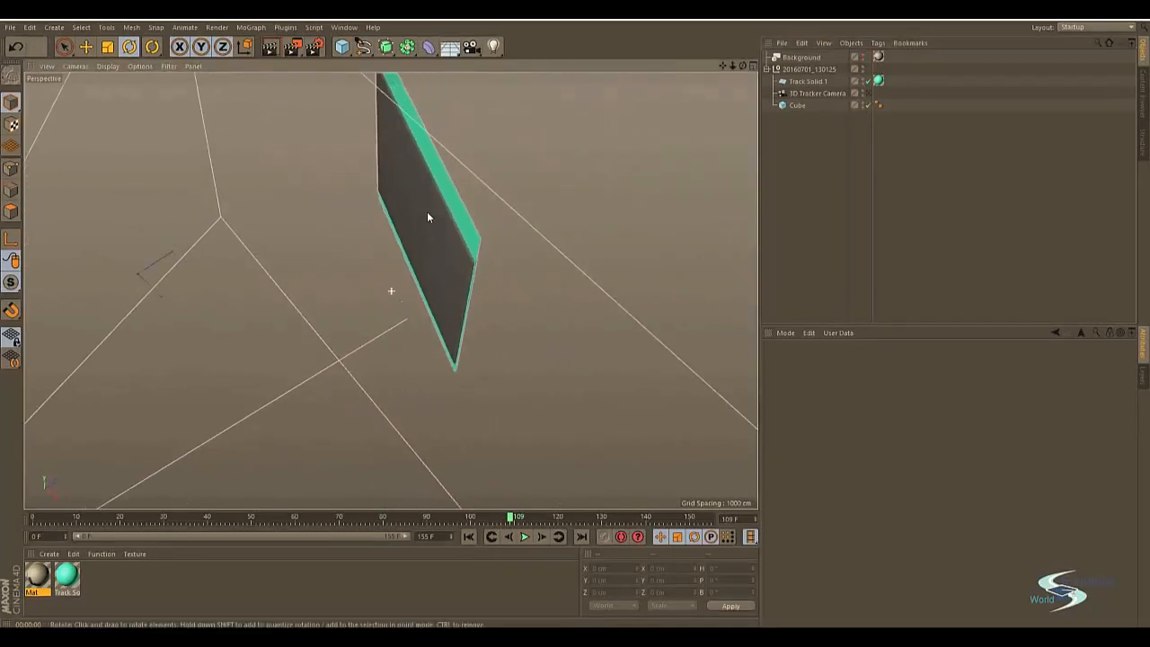
{"action": "right_click_drag", "start_coordinate": [446, 198], "coordinate": [570, 152], "text": "alt"}
{"action": "left_click_drag", "start_coordinate": [426, 285], "coordinate": [496, 206], "text": "alt"}
{"action": "right_click_drag", "start_coordinate": [496, 206], "coordinate": [462, 196], "text": "alt"}
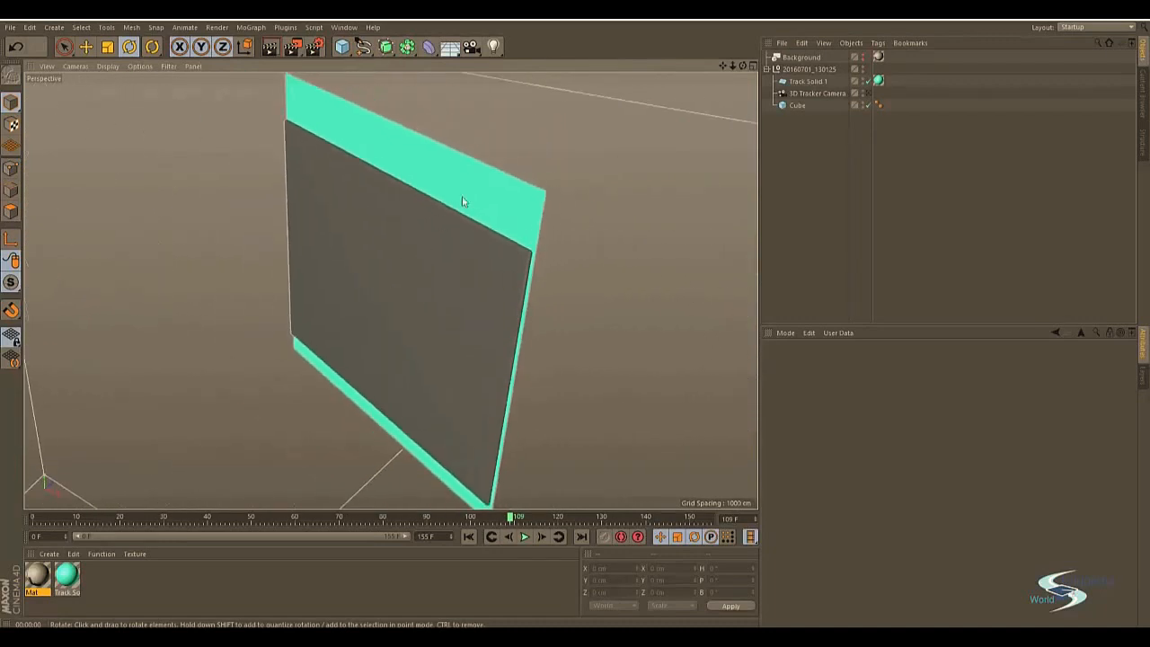
Step: Enlarge Track Solid 1 to about 3256 cm wide and 2516 cm high so it extends around the cube
{"action": "left_click", "coordinate": [480, 187]}
{"action": "left_click_drag", "start_coordinate": [514, 384], "coordinate": [614, 430]}
{"action": "left_click_drag", "start_coordinate": [389, 130], "coordinate": [395, 103]}
{"action": "left_click_drag", "start_coordinate": [382, 274], "coordinate": [388, 245], "text": "alt"}
{"action": "left_click_drag", "start_coordinate": [374, 314], "coordinate": [372, 264], "text": "alt"}
Step: Move Track Solid 1 back along its Z axis so it lies against the cube's rear face
{"action": "right_click_drag", "start_coordinate": [389, 262], "coordinate": [504, 217], "text": "alt"}
{"action": "left_click_drag", "start_coordinate": [504, 218], "coordinate": [359, 292], "text": "alt"}
{"action": "key", "text": "e"}
{"action": "left_click_drag", "start_coordinate": [489, 264], "coordinate": [574, 250], "text": "alt"}
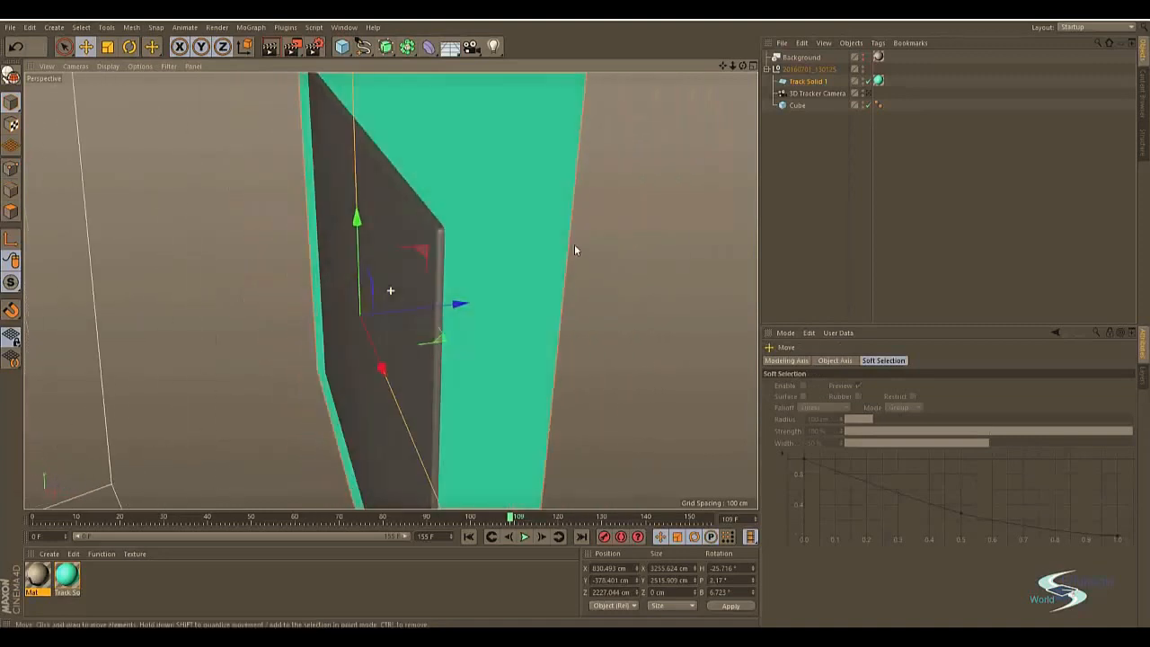
{"action": "left_click_drag", "start_coordinate": [459, 307], "coordinate": [462, 300]}
{"action": "mouse_move", "coordinate": [442, 237]}
{"action": "left_mouse_down", "text": "alt"}
{"action": "mouse_move", "coordinate": [411, 223]}
{"action": "mouse_move", "coordinate": [585, 188]}
{"action": "mouse_move", "coordinate": [458, 234]}
{"action": "left_mouse_up", "text": "alt"}
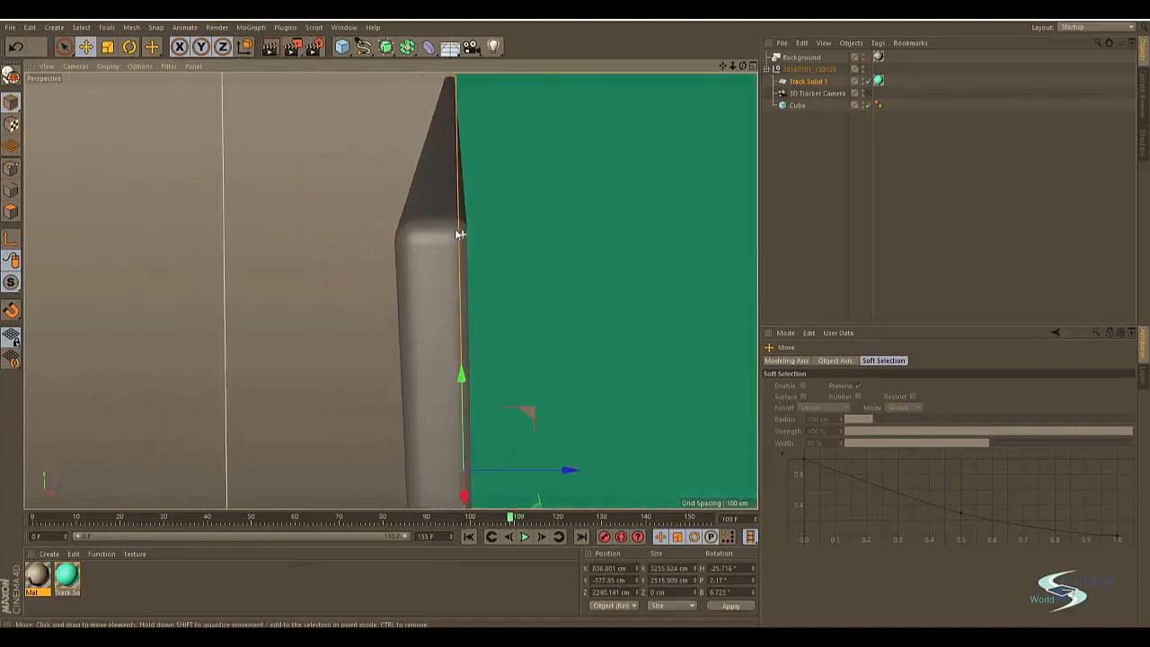
{"action": "left_click_drag", "start_coordinate": [567, 470], "coordinate": [564, 473]}
{"action": "left_click_drag", "start_coordinate": [433, 296], "coordinate": [394, 315], "text": "alt"}
Step: Examine the enlarged Track Solid 1, the cube and the camera frustum from several angles
{"action": "right_click_drag", "start_coordinate": [395, 314], "coordinate": [346, 365], "text": "alt"}
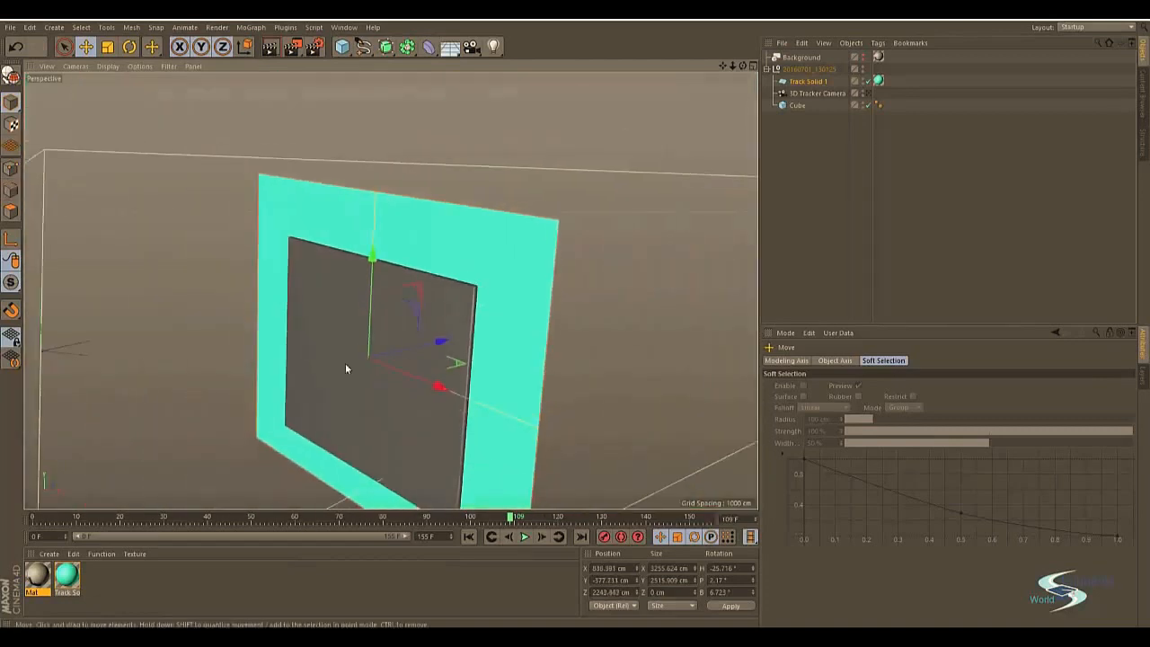
{"action": "middle_click_drag", "start_coordinate": [346, 365], "coordinate": [387, 281], "text": "alt"}
{"action": "left_click", "coordinate": [635, 217]}
{"action": "left_click", "coordinate": [541, 181]}
{"action": "left_click_drag", "start_coordinate": [408, 230], "coordinate": [441, 256], "text": "alt"}
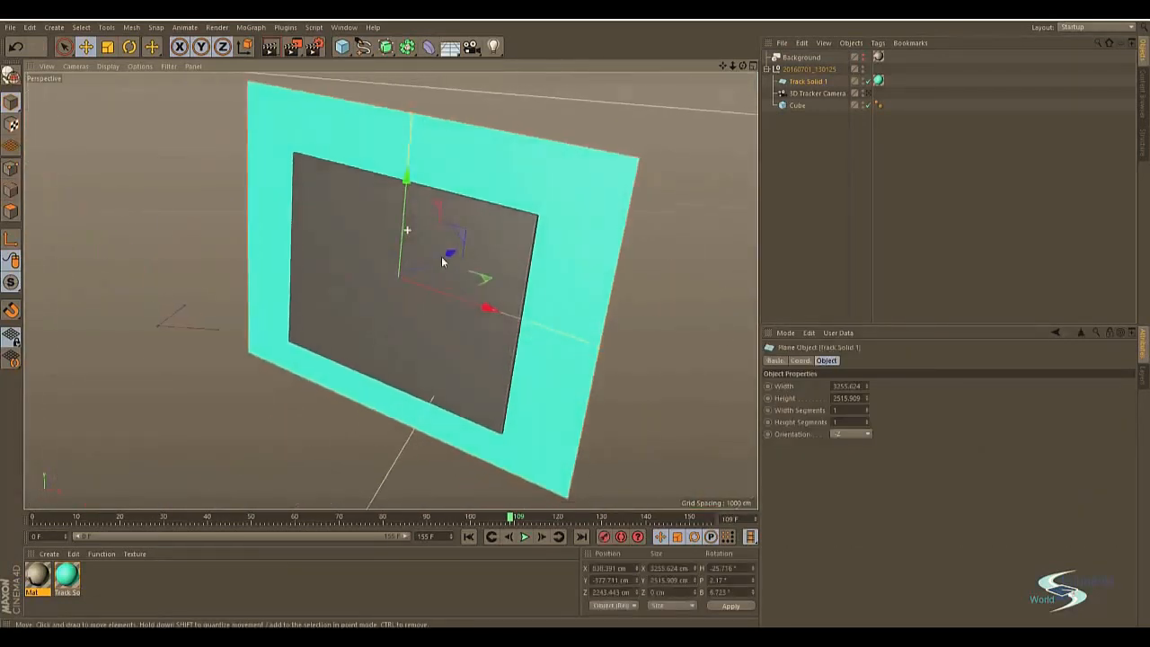
{"action": "right_click_drag", "start_coordinate": [441, 256], "coordinate": [409, 260], "text": "alt"}
{"action": "left_click_drag", "start_coordinate": [409, 259], "coordinate": [405, 249], "text": "alt"}
{"action": "left_click", "coordinate": [300, 216]}
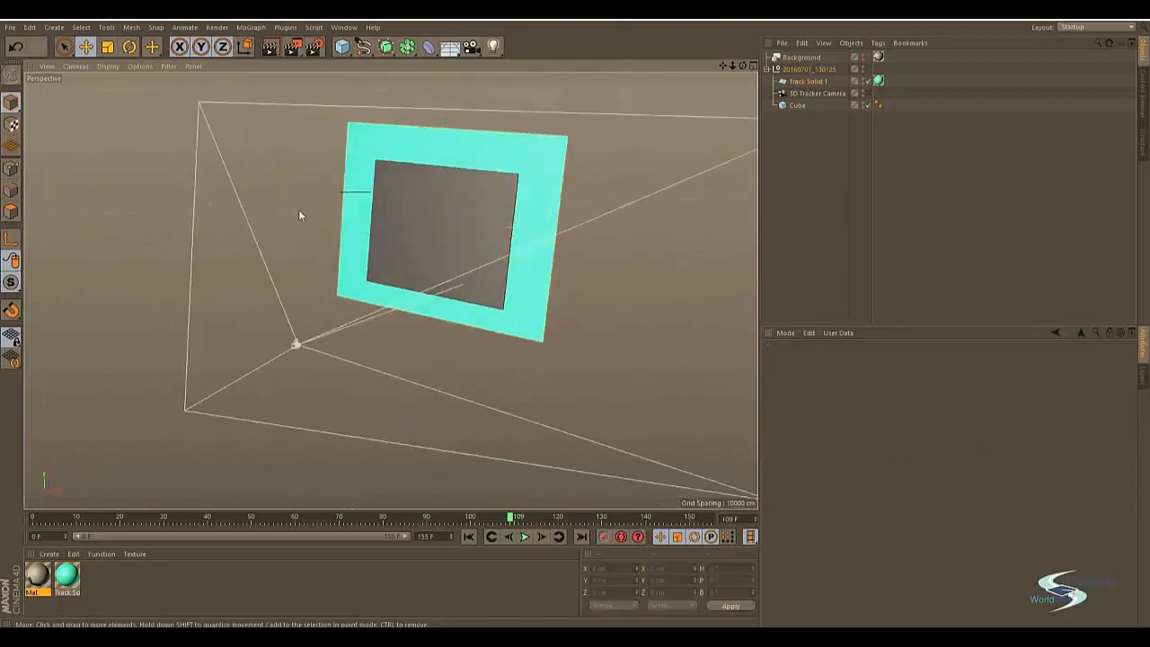
{"action": "left_click_drag", "start_coordinate": [298, 168], "coordinate": [356, 238], "text": "alt"}
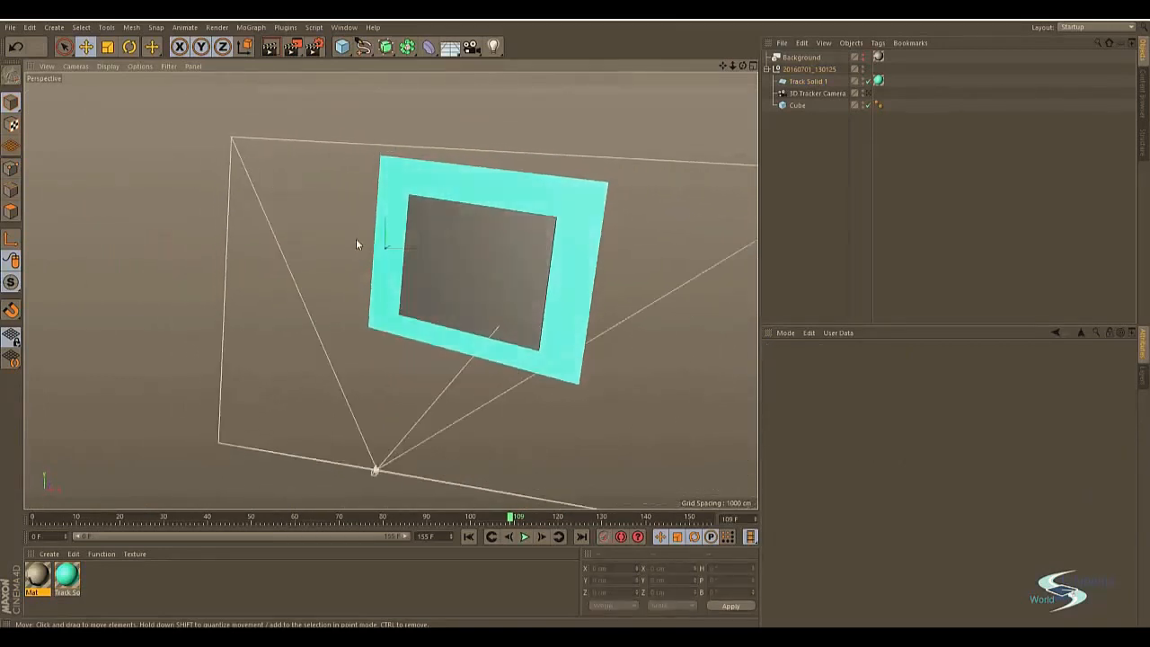
{"action": "left_click_drag", "start_coordinate": [506, 262], "coordinate": [499, 199], "text": "alt"}
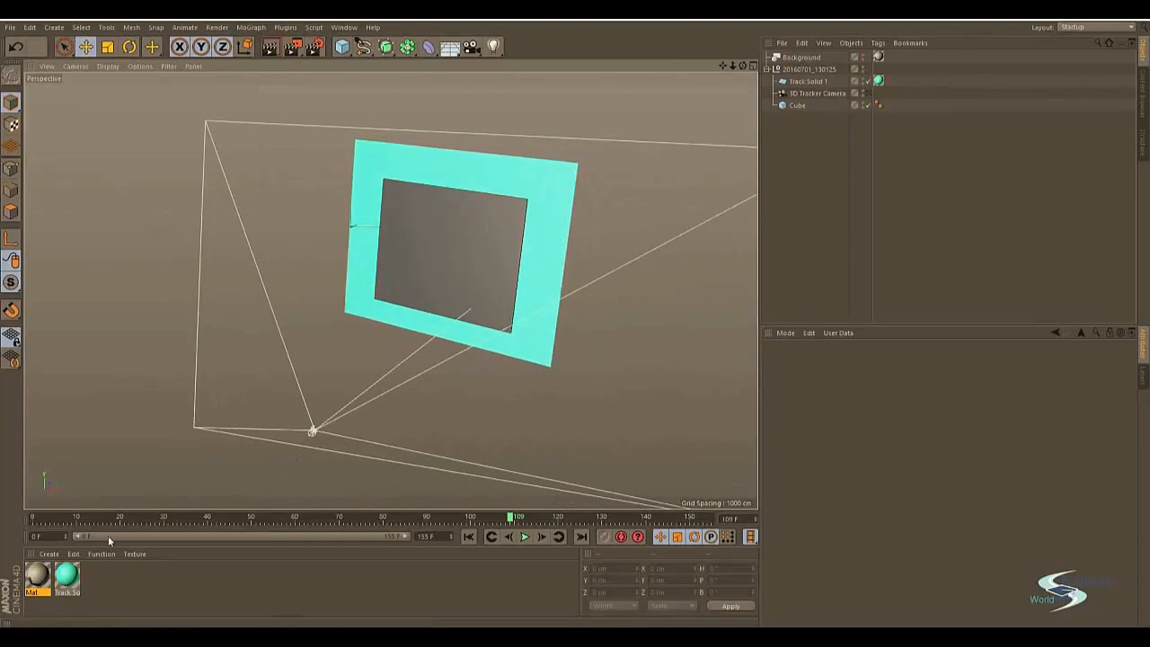
Step: Change the Track Solid 1 material's colour to white (RGB 255, 255, 255)
{"action": "double_click", "coordinate": [70, 578]}
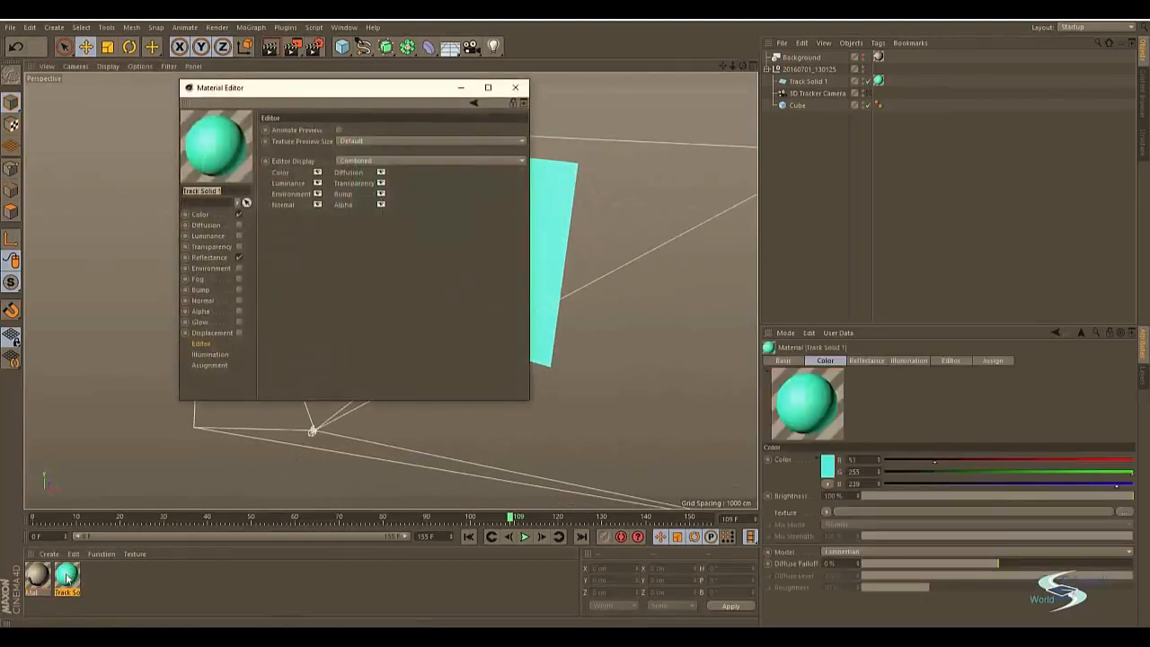
{"action": "left_click", "coordinate": [200, 214]}
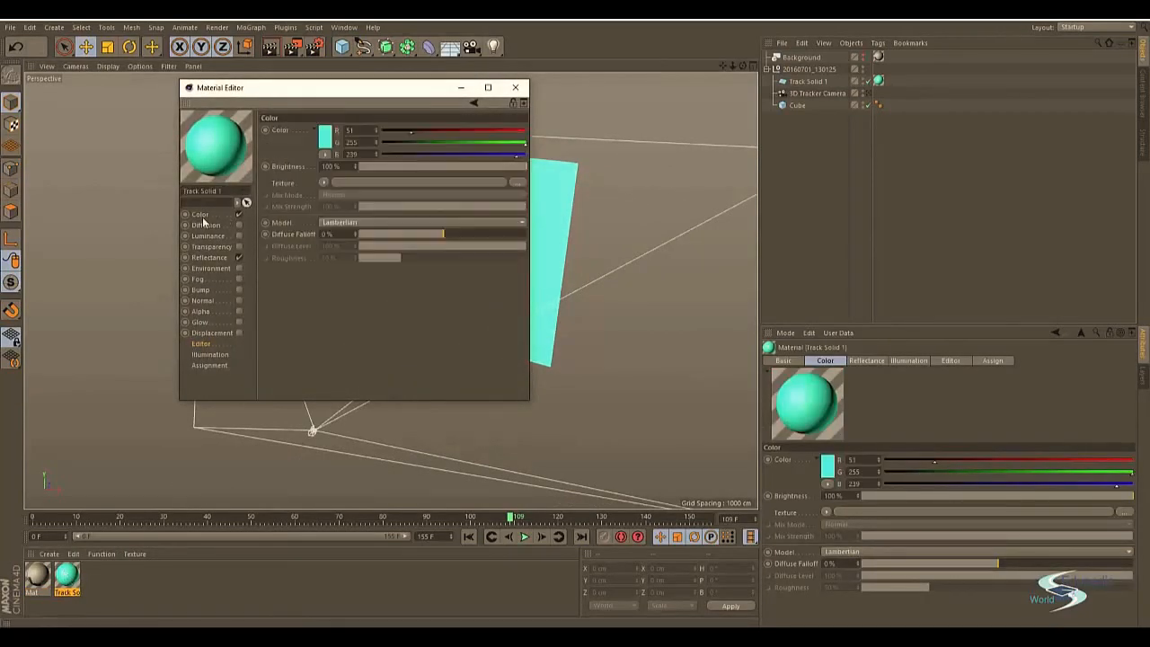
{"action": "left_click", "coordinate": [326, 142]}
{"action": "left_click", "coordinate": [314, 201]}
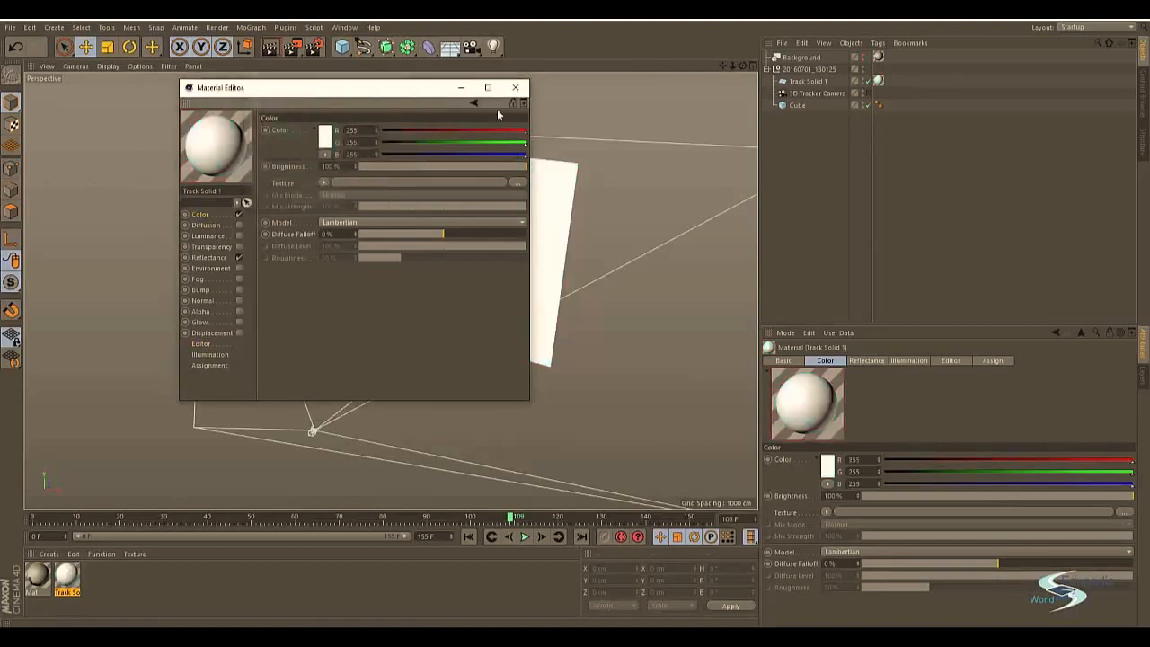
{"action": "left_click", "coordinate": [515, 87]}
Step: Look through the 3D Tracker Camera again and open the render settings
{"action": "left_click_drag", "start_coordinate": [461, 259], "coordinate": [609, 200], "text": "alt"}
{"action": "left_click", "coordinate": [867, 94]}
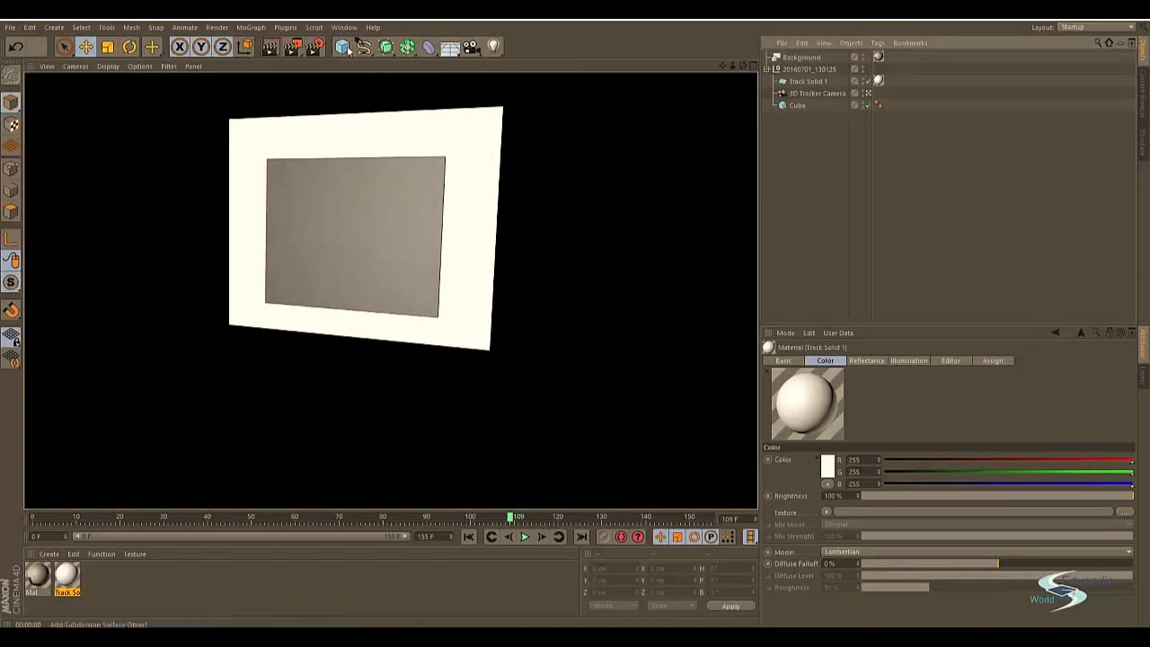
{"action": "left_click", "coordinate": [313, 46]}
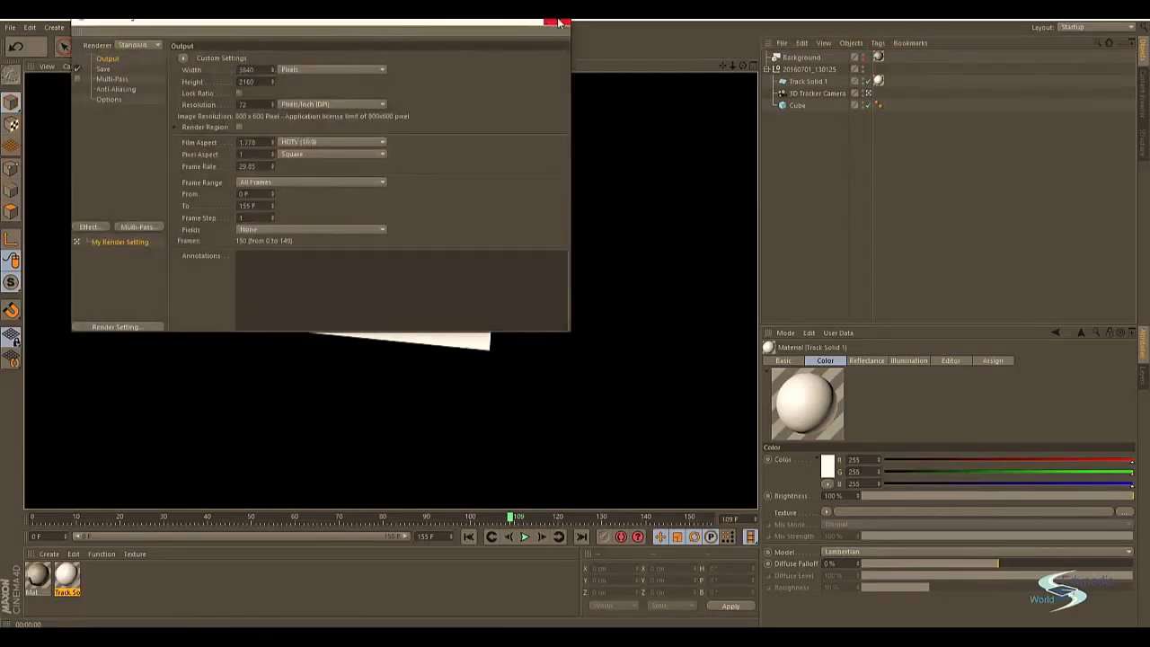
Step: Recheck the output size and frame range in the render settings and close them
{"action": "left_click", "coordinate": [558, 22]}
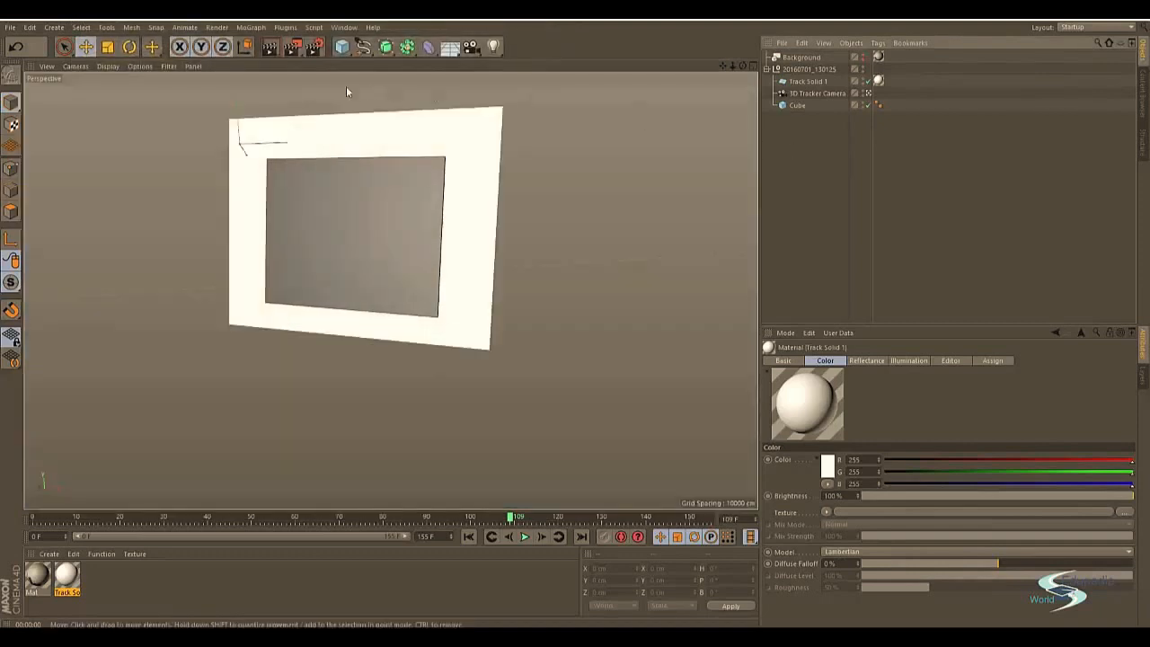
{"action": "left_click", "coordinate": [313, 46]}
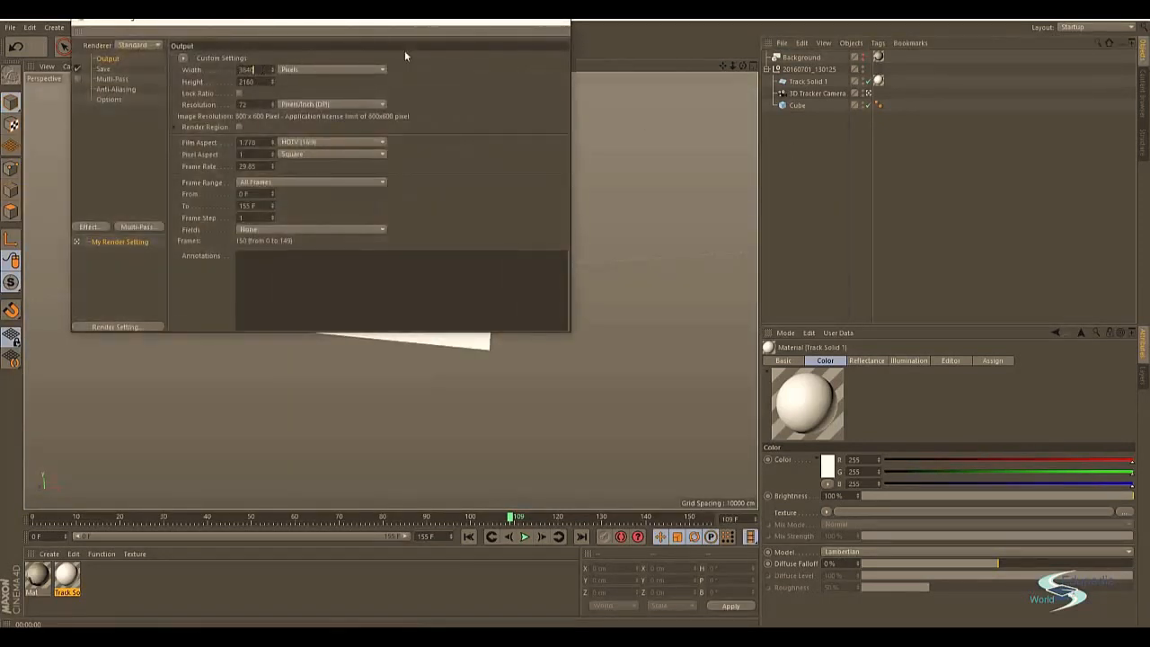
{"action": "left_click", "coordinate": [558, 22]}
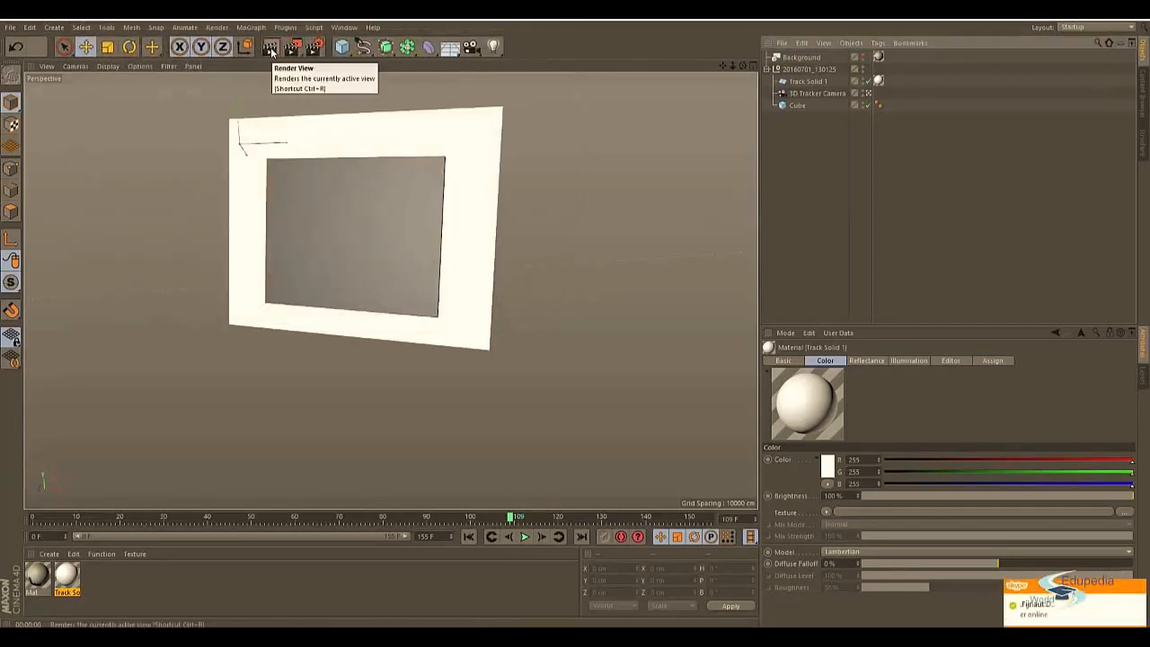
Step: Leave the 3D Tracker Camera view and examine the cube's rounded edge against the wall up close
{"action": "left_click", "coordinate": [867, 93]}
{"action": "right_click_drag", "start_coordinate": [509, 183], "coordinate": [664, 138], "text": "alt"}
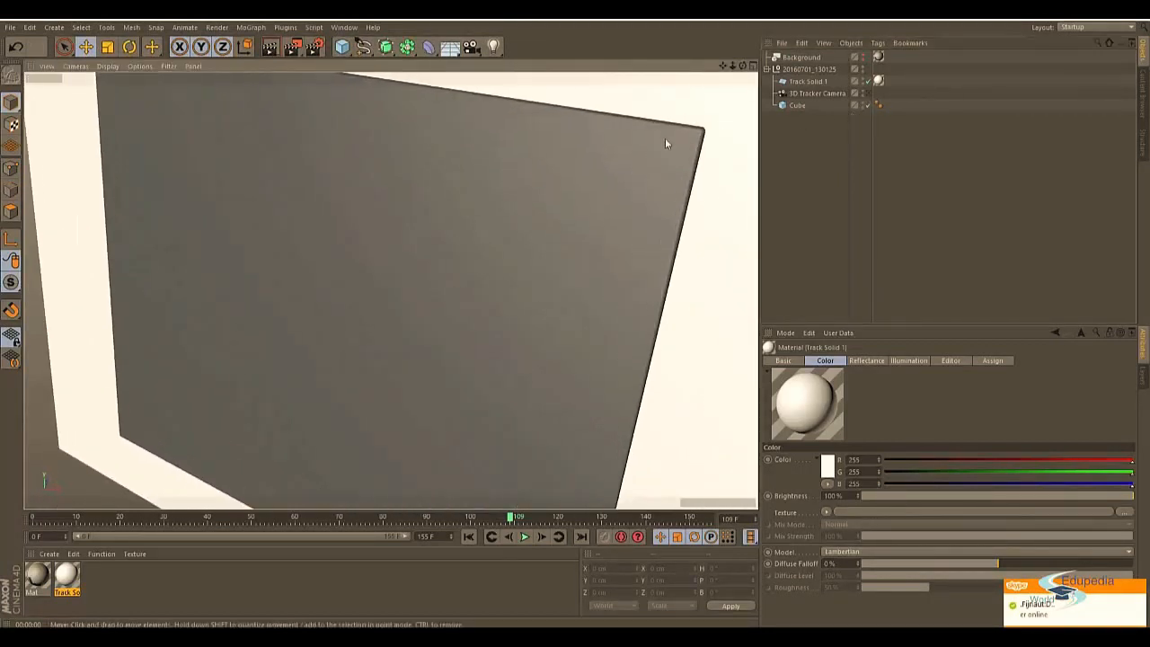
{"action": "middle_click_drag", "start_coordinate": [665, 138], "coordinate": [504, 247], "text": "alt"}
{"action": "left_click_drag", "start_coordinate": [504, 247], "coordinate": [386, 246], "text": "alt"}
{"action": "right_click_drag", "start_coordinate": [521, 240], "coordinate": [624, 194], "text": "alt"}
{"action": "left_click_drag", "start_coordinate": [477, 236], "coordinate": [492, 217], "text": "alt"}
{"action": "left_click_drag", "start_coordinate": [391, 290], "coordinate": [547, 253], "text": "alt"}
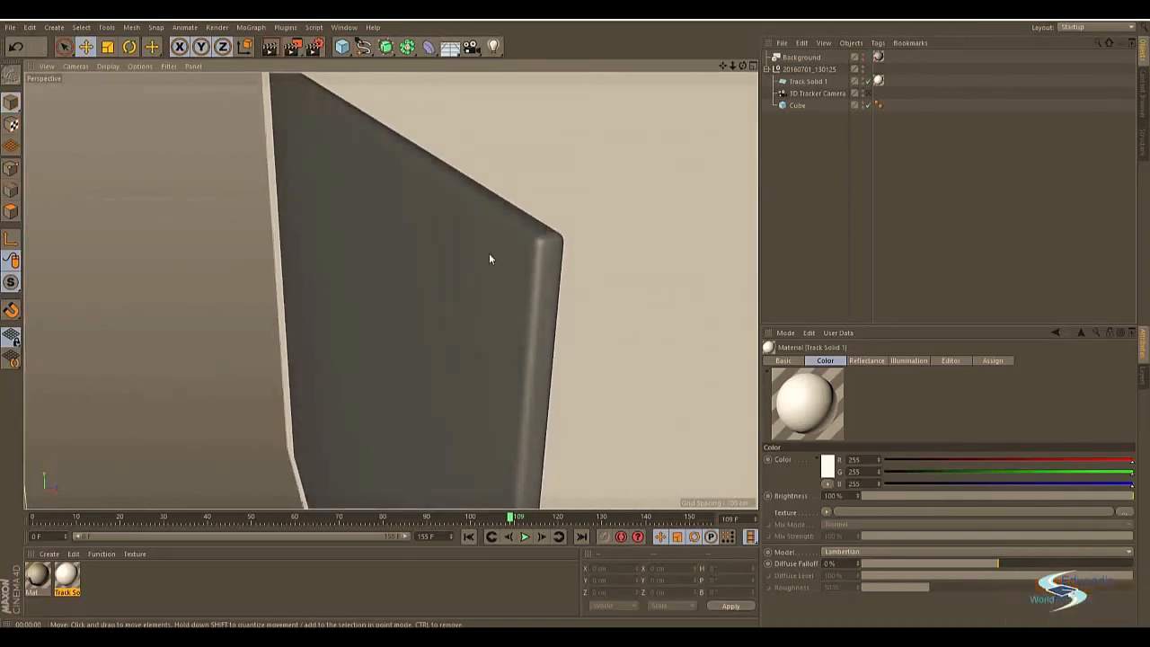
Step: Create a new material and set its default specular width to 31% and specular strength to 42%
{"action": "double_click", "coordinate": [108, 576]}
{"action": "double_click", "coordinate": [37, 574]}
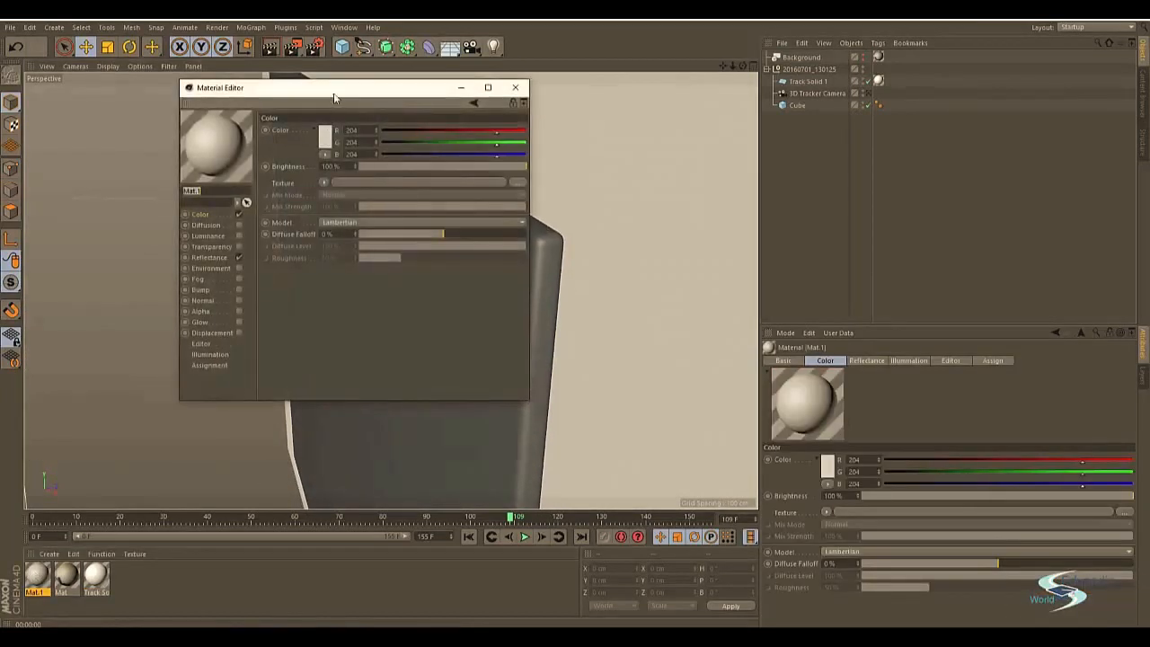
{"action": "left_click_drag", "start_coordinate": [333, 97], "coordinate": [675, 124]}
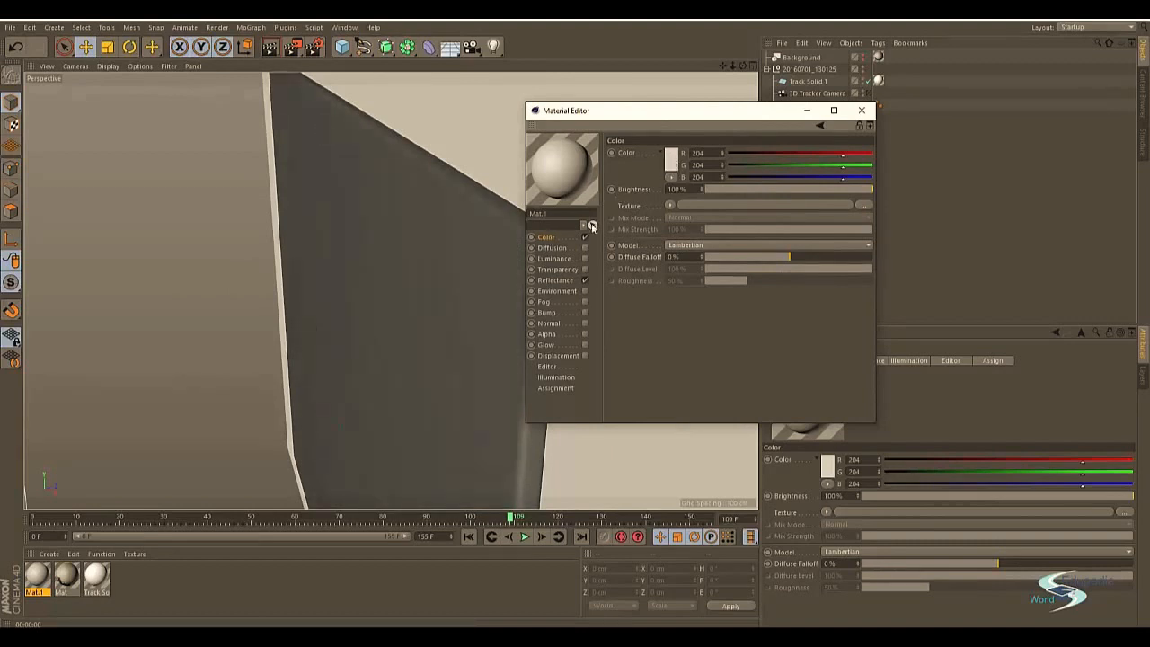
{"action": "left_click", "coordinate": [555, 280]}
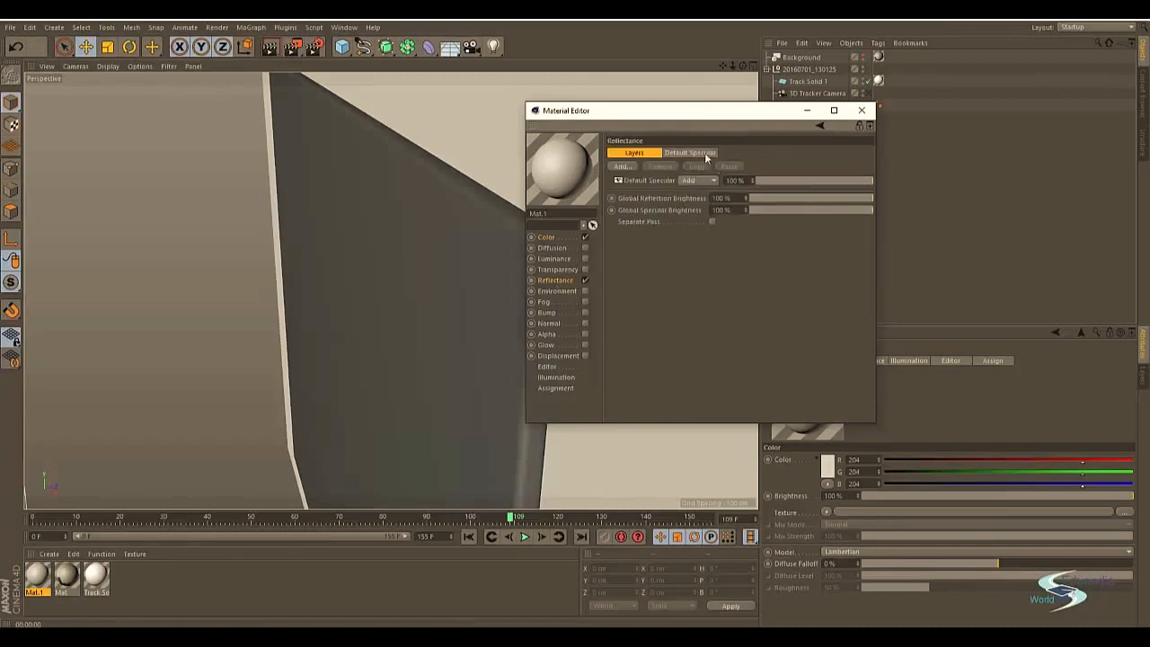
{"action": "left_click", "coordinate": [702, 154]}
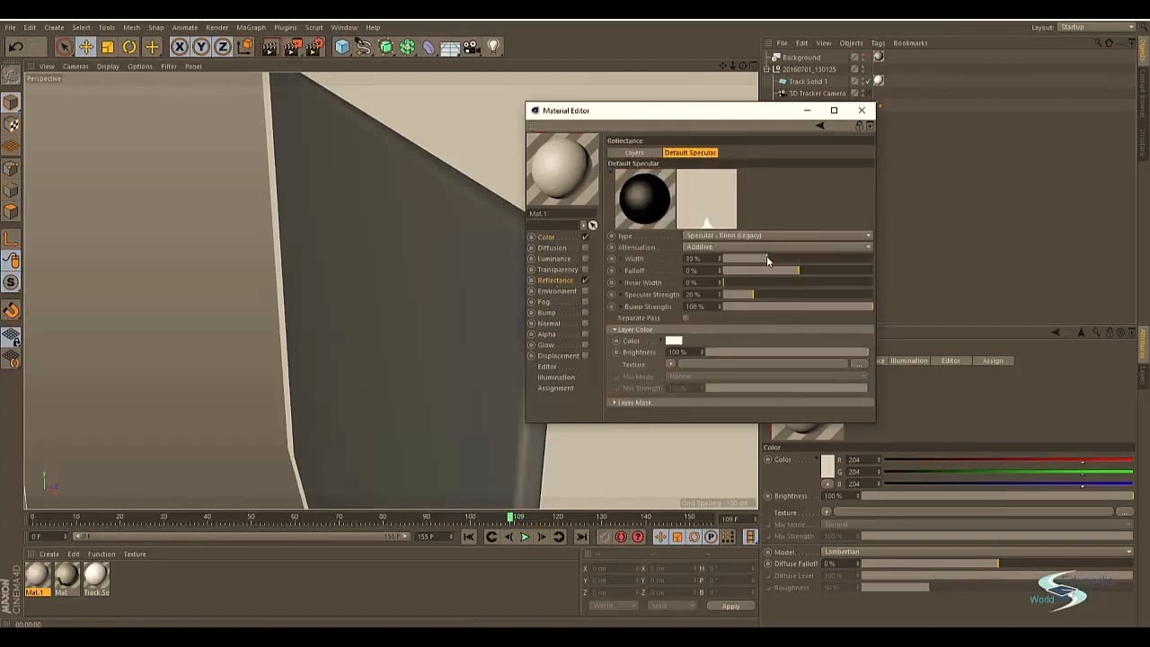
{"action": "left_click_drag", "start_coordinate": [766, 258], "coordinate": [788, 294]}
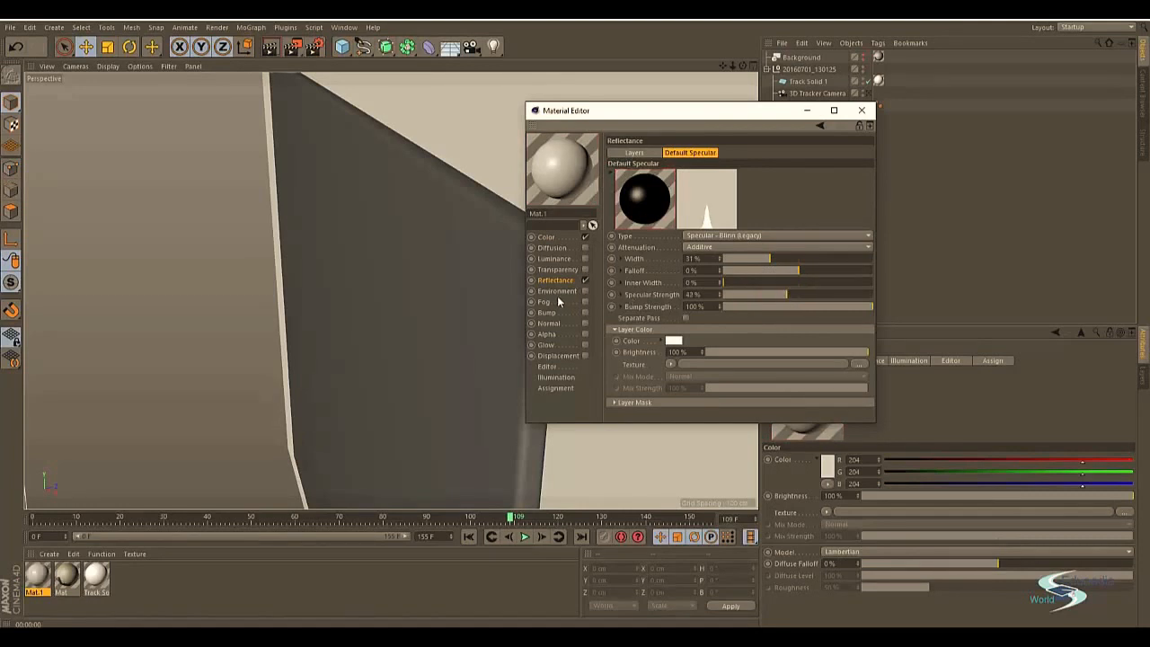
{"action": "left_click", "coordinate": [861, 111]}
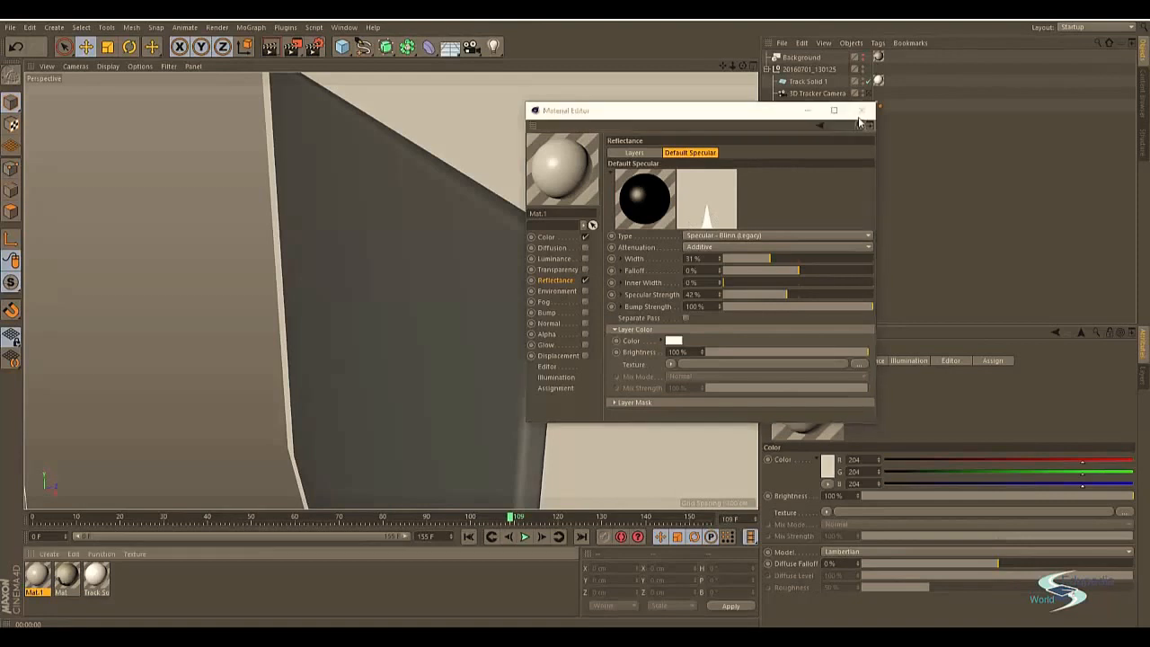
Step: Apply the new glossy Mat.1 material to the cube and deselect everything
{"action": "left_click_drag", "start_coordinate": [49, 554], "coordinate": [363, 326]}
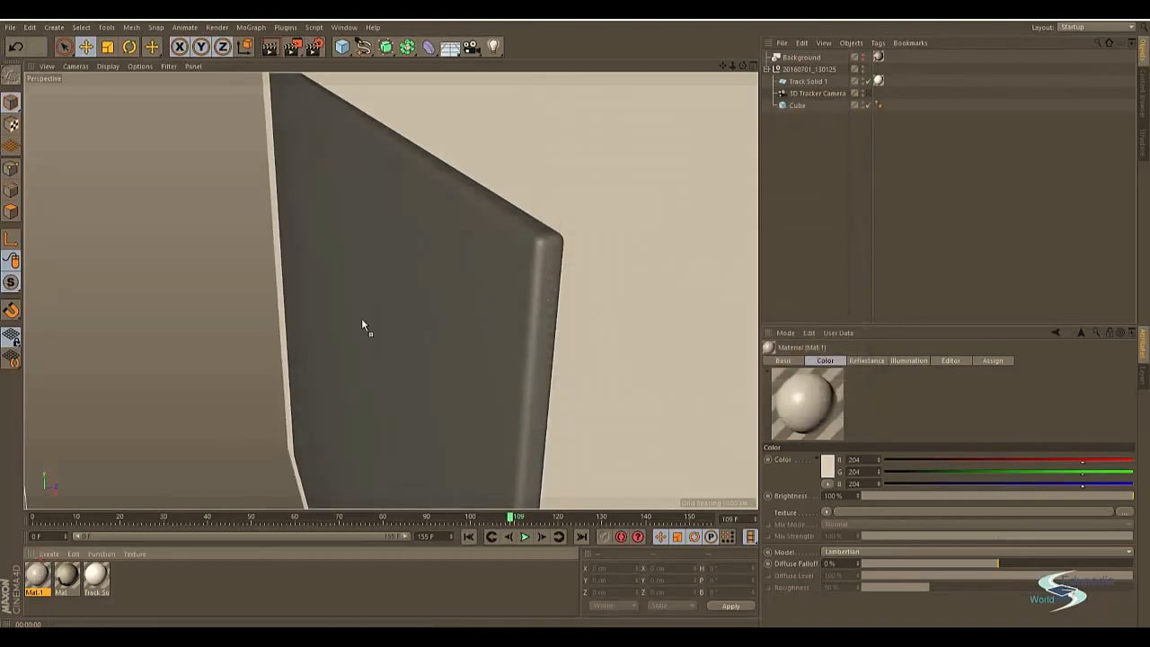
{"action": "left_click_drag", "start_coordinate": [437, 288], "coordinate": [440, 284]}
{"action": "left_click", "coordinate": [812, 185]}
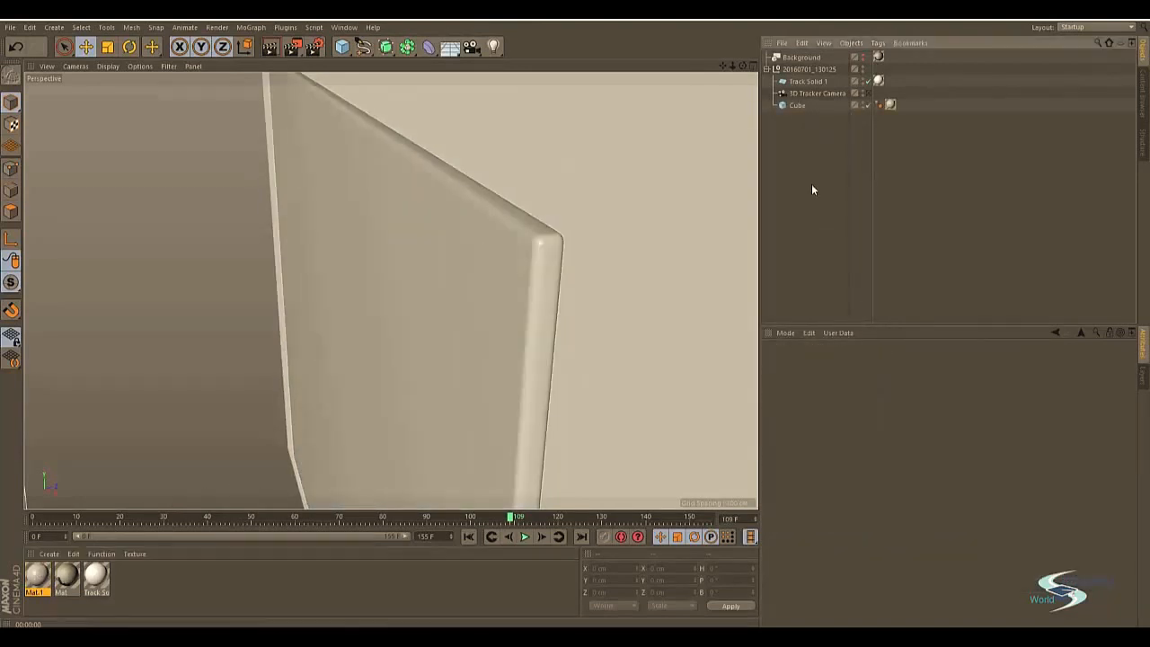
Step: Check the cube's material through the 3D Tracker Camera and from a free angled view
{"action": "left_click", "coordinate": [865, 93]}
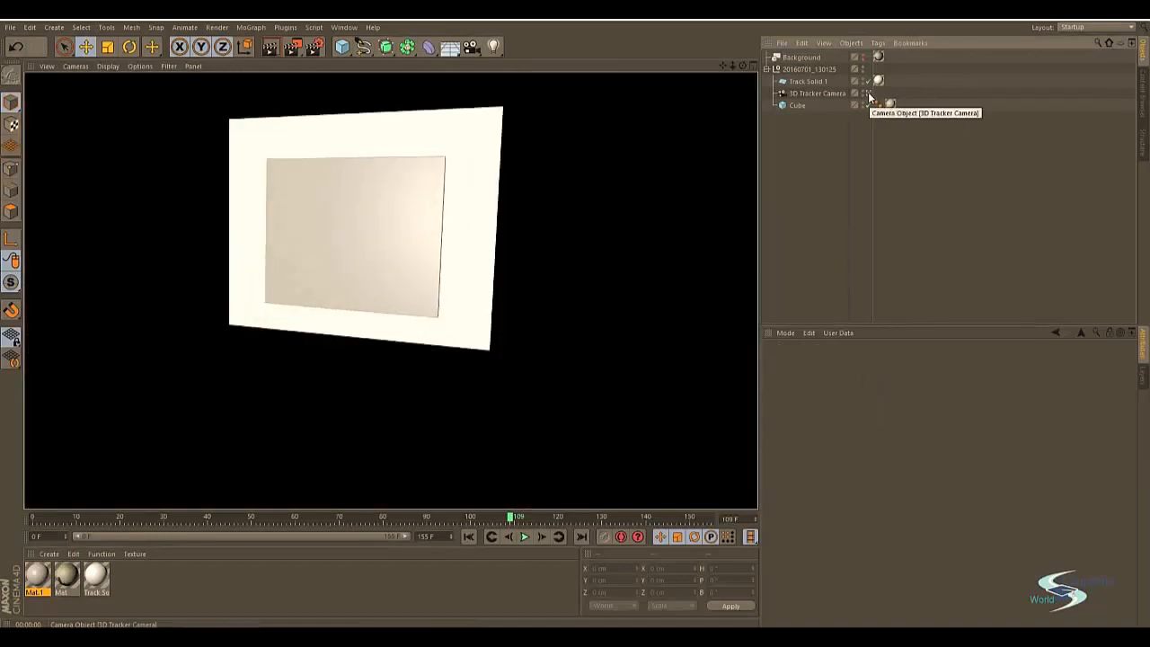
{"action": "right_click", "coordinate": [868, 93]}
{"action": "left_click", "coordinate": [821, 154]}
{"action": "left_click", "coordinate": [868, 93]}
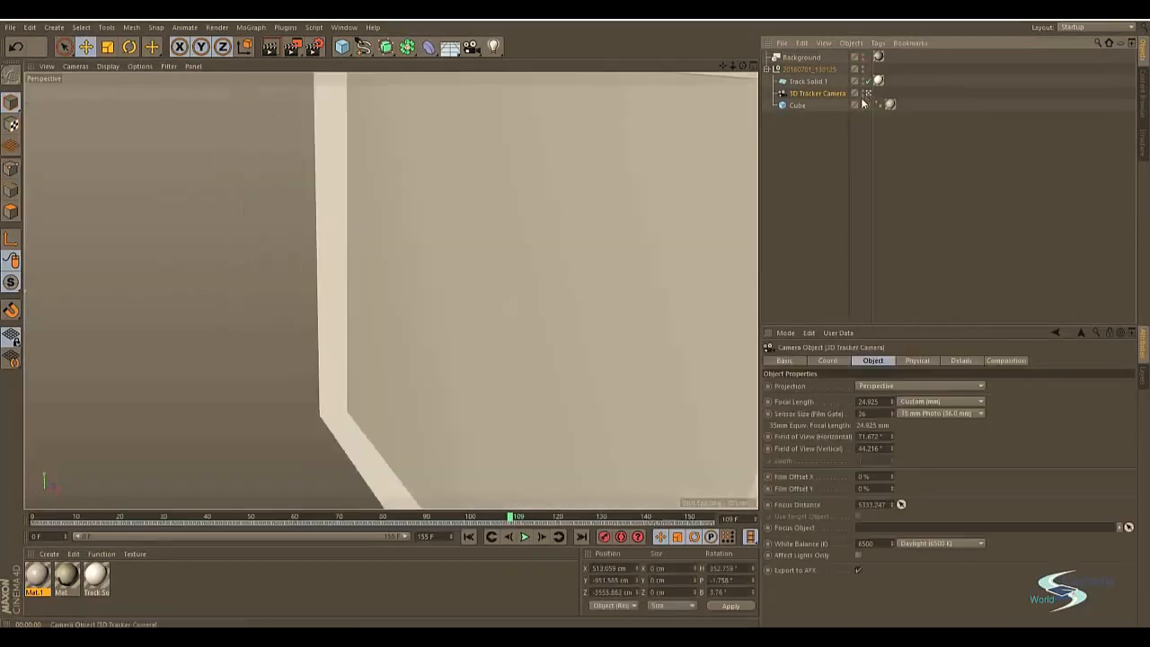
{"action": "right_click_drag", "start_coordinate": [507, 209], "coordinate": [437, 268], "text": "alt"}
{"action": "left_click_drag", "start_coordinate": [436, 269], "coordinate": [488, 224], "text": "alt"}
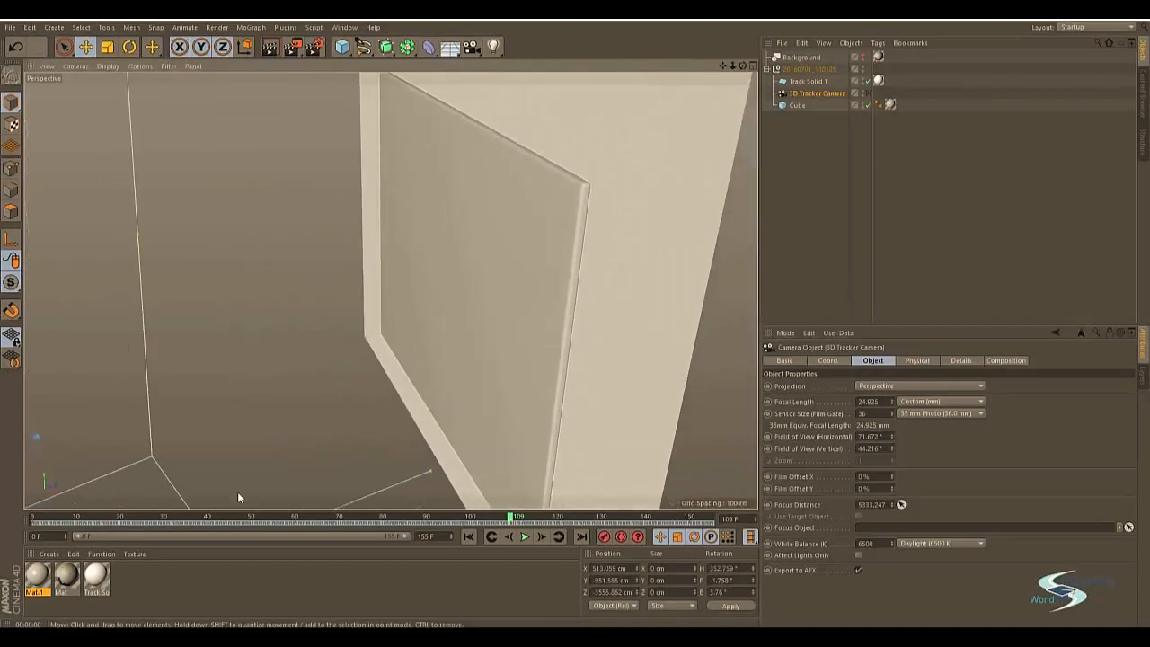
Step: Create another new material and name it Painting
{"action": "double_click", "coordinate": [128, 578]}
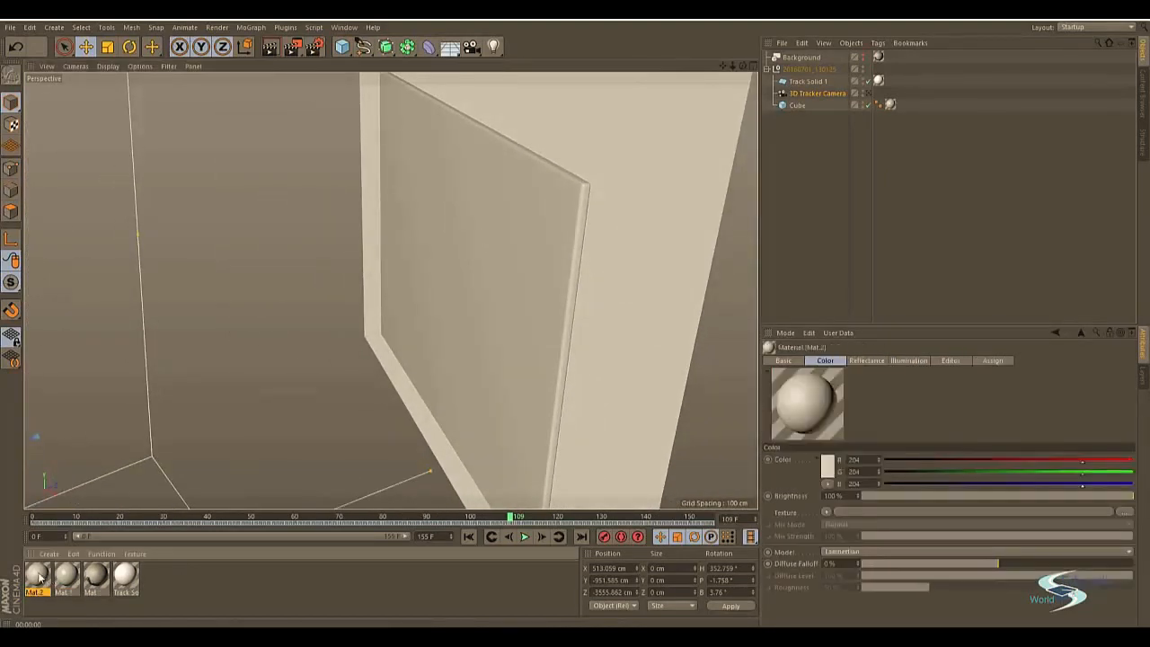
{"action": "double_click", "coordinate": [36, 575]}
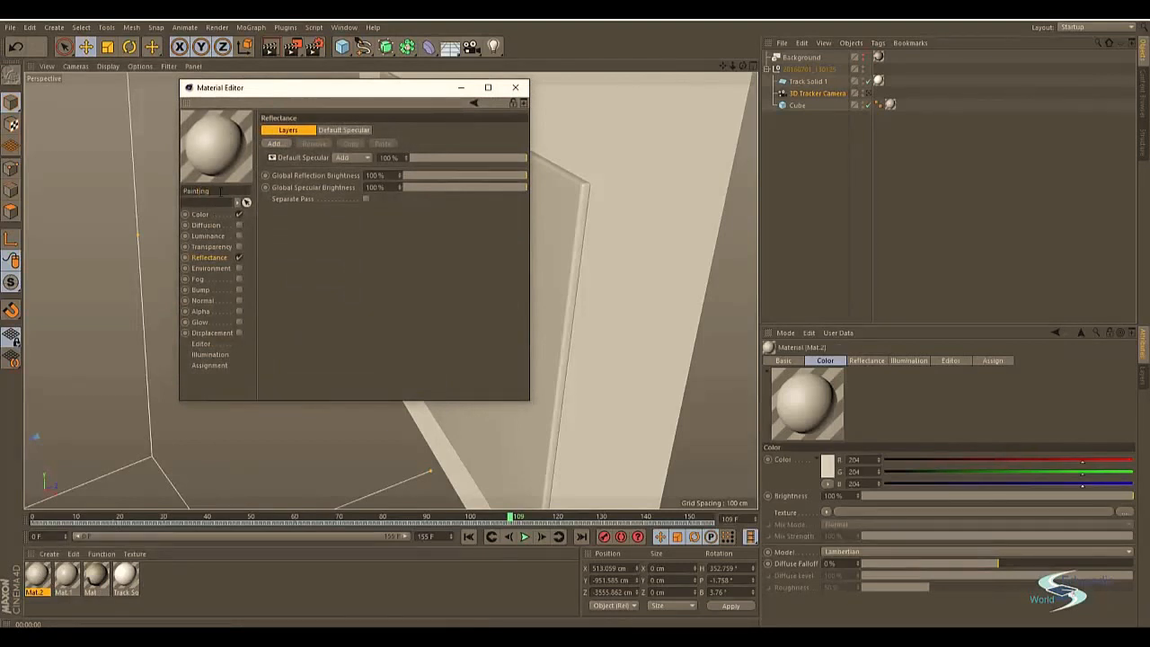
{"action": "key", "text": "Return"}
Step: Load 301776-painting.jpg from the Interior Design Painting folder as the Painting material's colour texture, copying it to the project location
{"action": "left_click", "coordinate": [200, 215]}
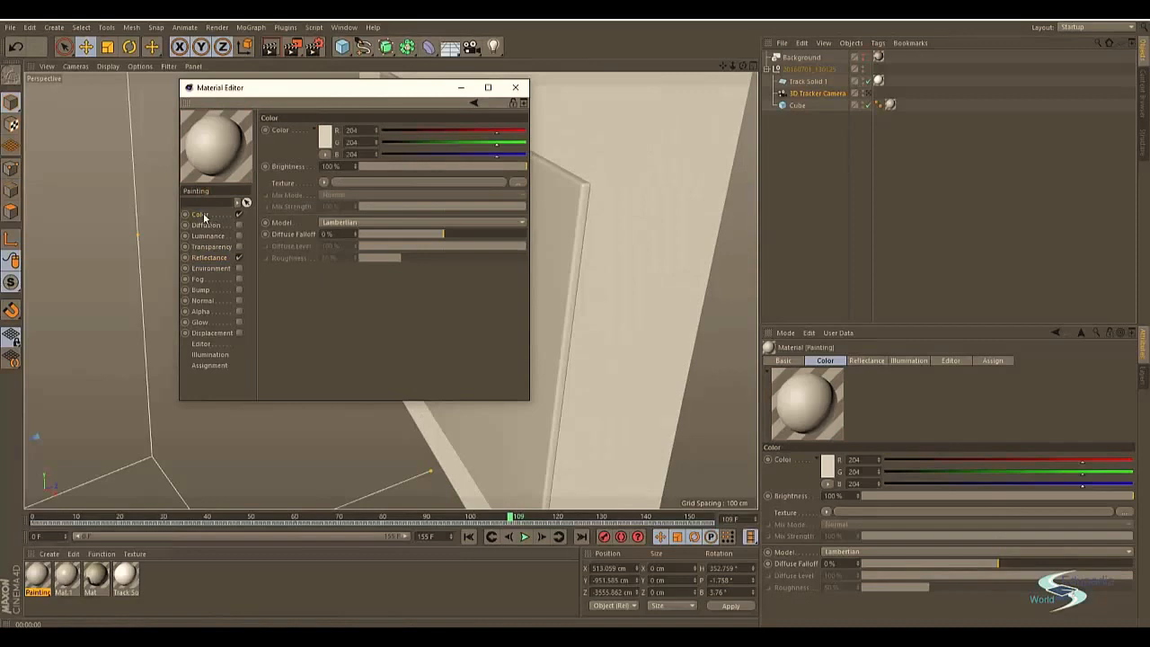
{"action": "left_click", "coordinate": [367, 183]}
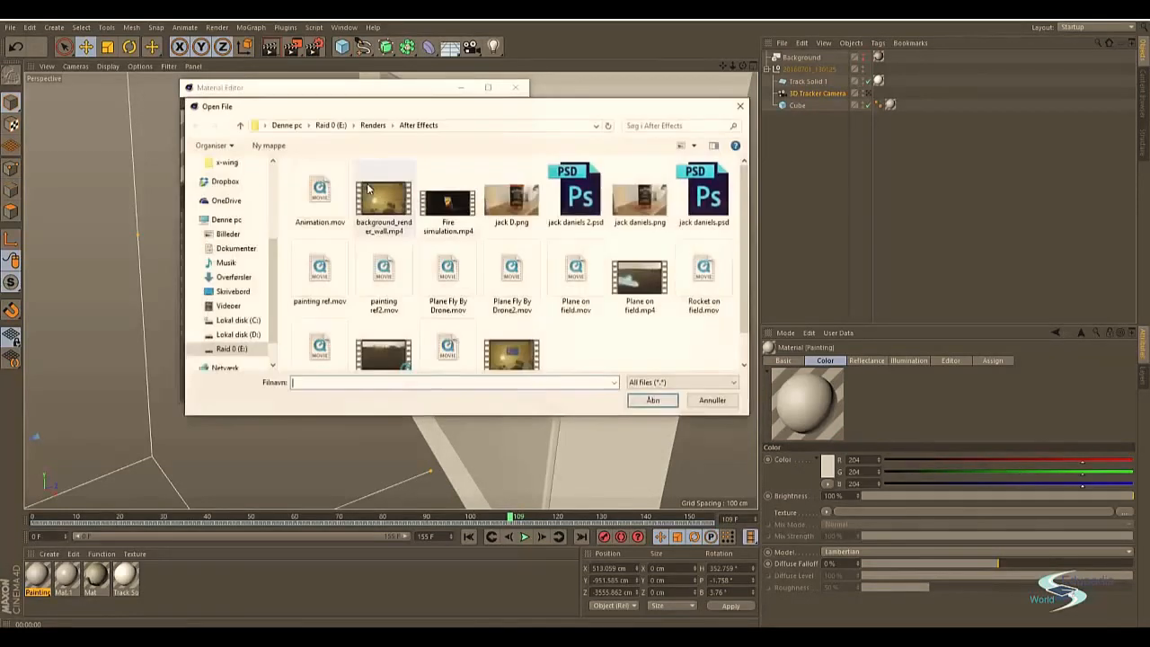
{"action": "left_click", "coordinate": [232, 334]}
{"action": "double_click", "coordinate": [337, 267]}
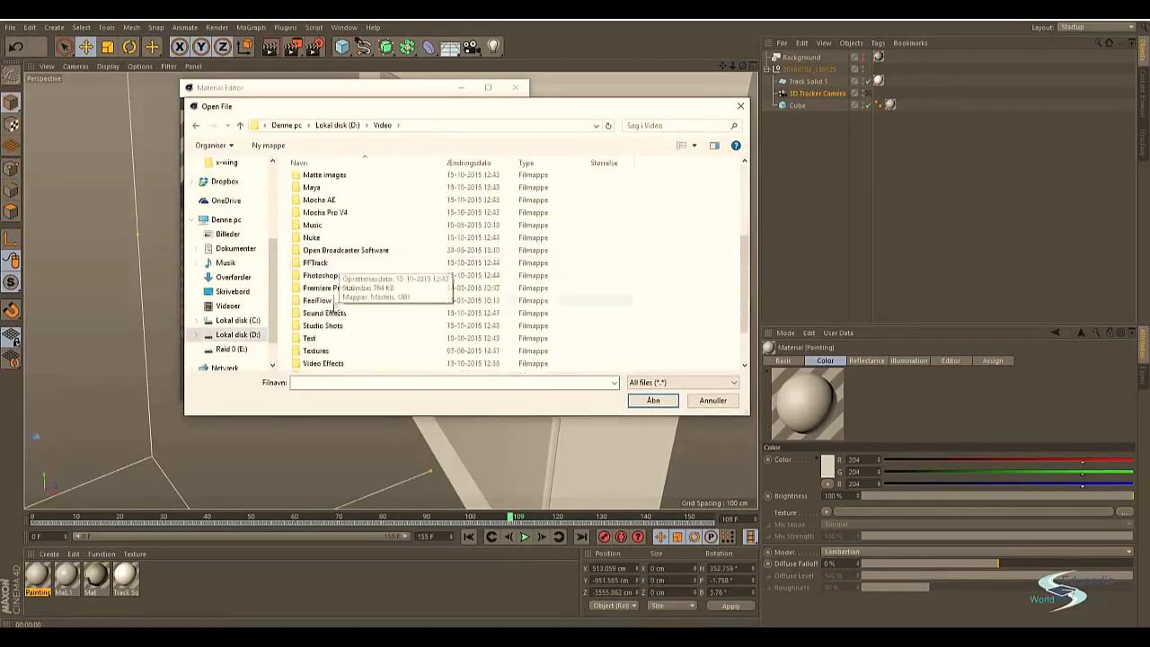
{"action": "double_click", "coordinate": [327, 350]}
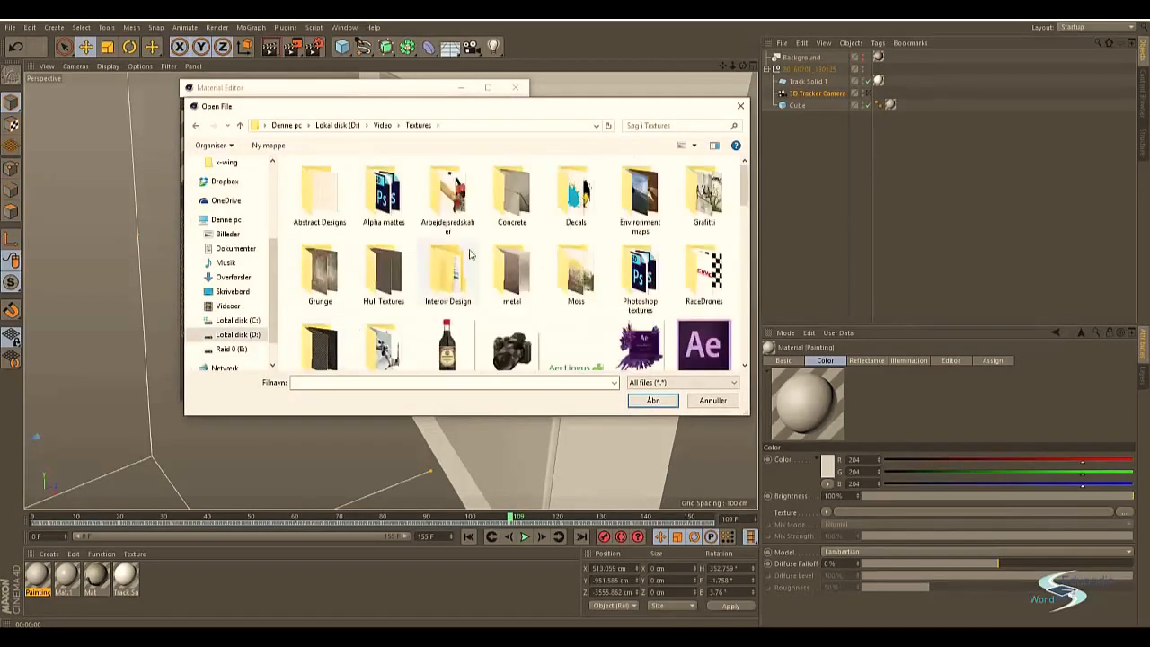
{"action": "scroll", "coordinate": [524, 239], "scroll_direction": "down", "scroll_amount": 1}
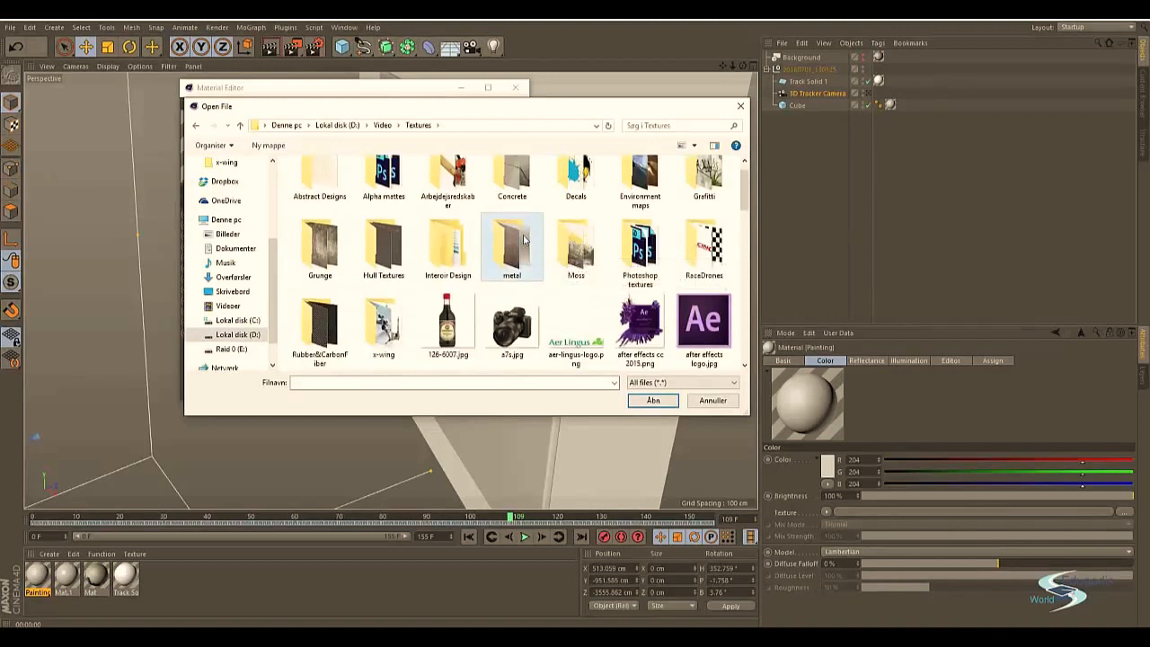
{"action": "double_click", "coordinate": [456, 242]}
{"action": "double_click", "coordinate": [343, 208]}
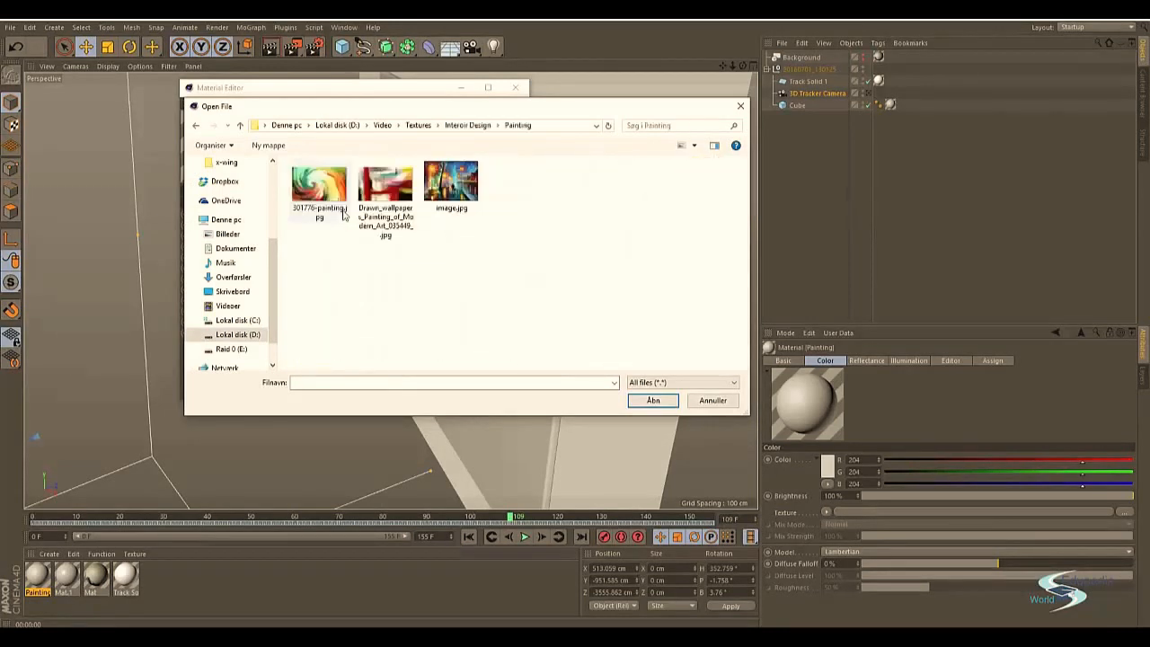
{"action": "left_click", "coordinate": [455, 182]}
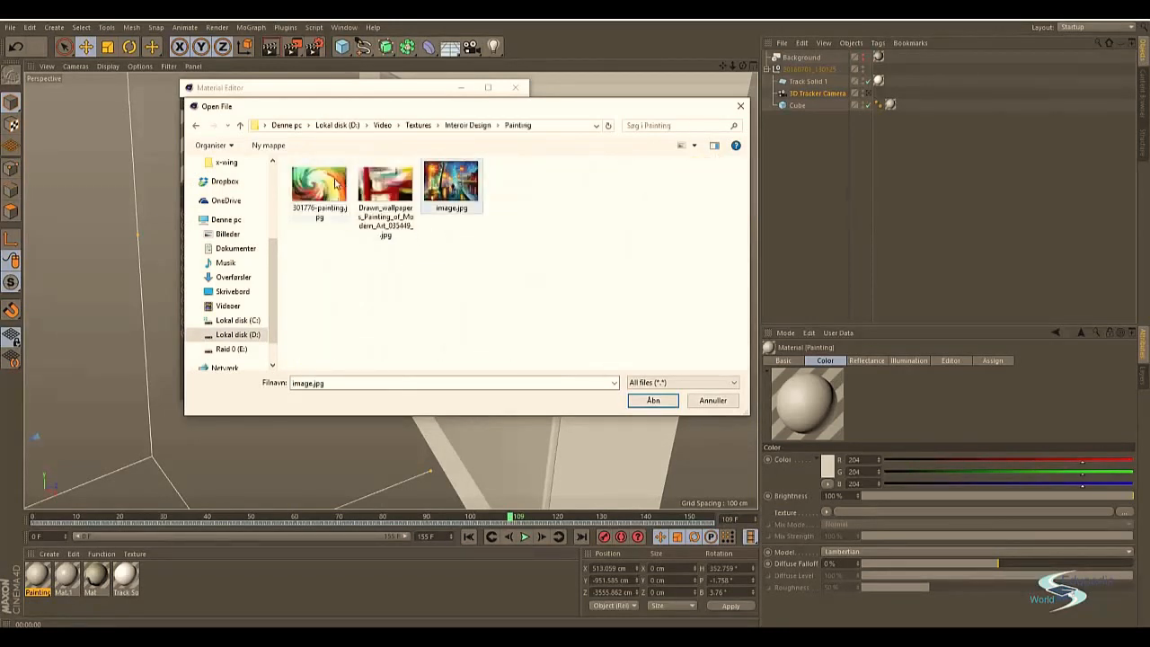
{"action": "double_click", "coordinate": [335, 185]}
{"action": "left_click", "coordinate": [603, 369]}
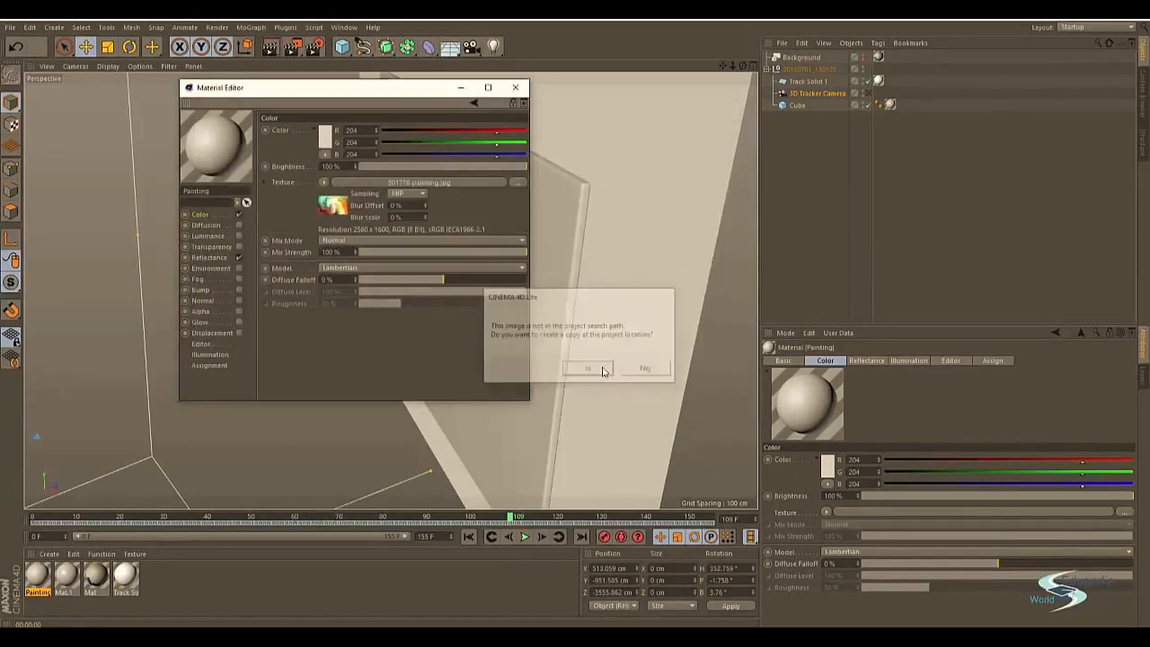
{"action": "left_click_drag", "start_coordinate": [337, 96], "coordinate": [691, 93]}
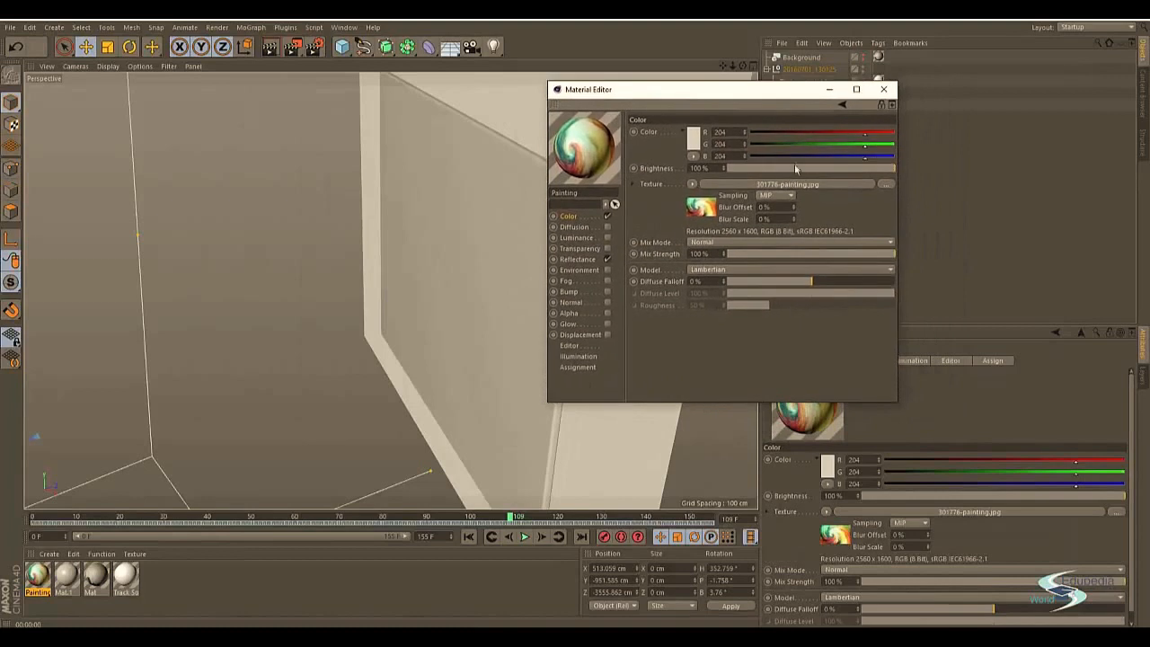
{"action": "left_click", "coordinate": [884, 90]}
Step: Convert the cube into an editable polygon object
{"action": "middle_click", "coordinate": [592, 185]}
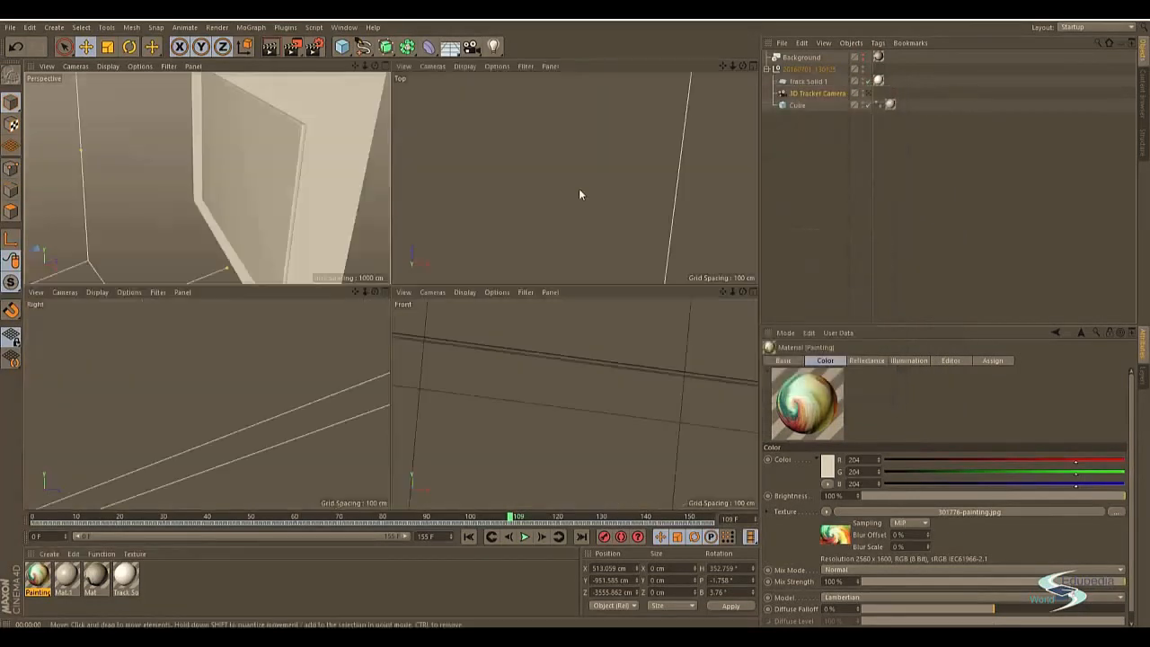
{"action": "middle_click", "coordinate": [302, 164]}
{"action": "key", "text": "h"}
{"action": "left_click_drag", "start_coordinate": [541, 165], "coordinate": [554, 225], "text": "alt"}
{"action": "scroll", "coordinate": [561, 236], "scroll_direction": "up", "scroll_amount": 3}
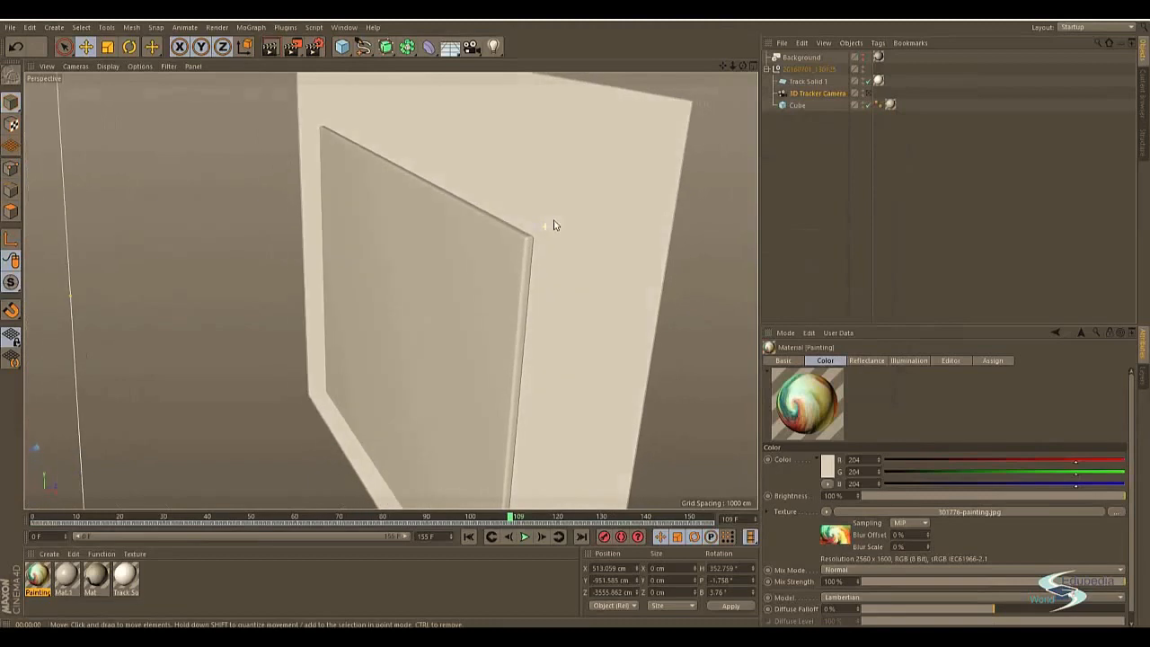
{"action": "left_click", "coordinate": [794, 105]}
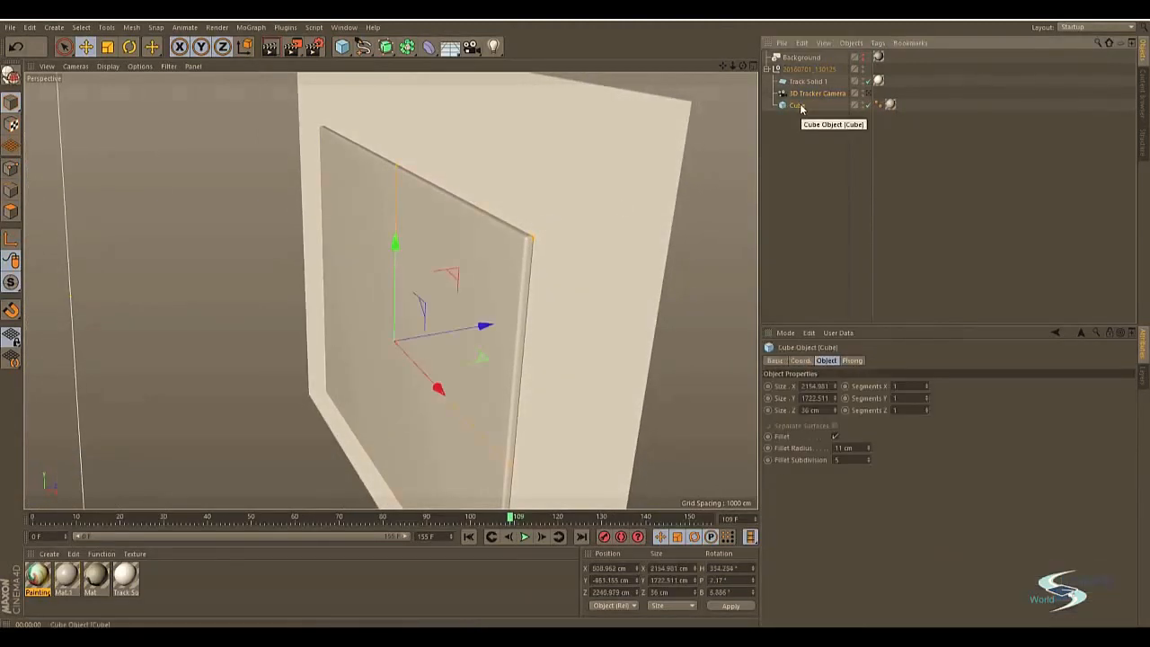
{"action": "key", "text": "c"}
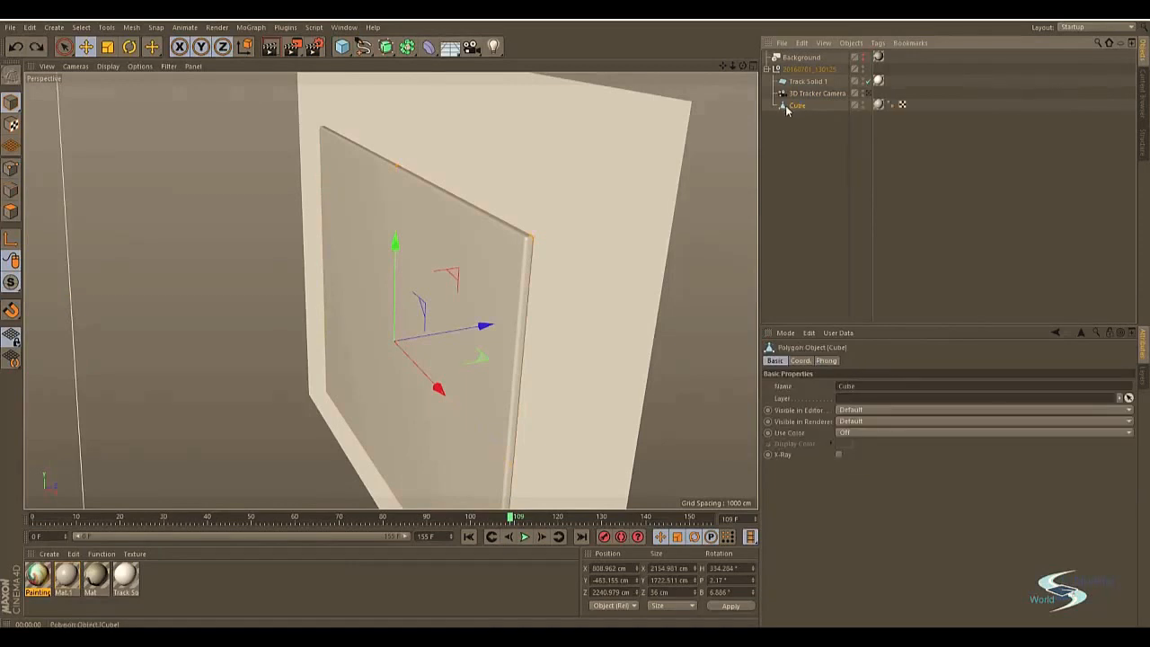
{"action": "key", "text": "ctrl+z"}
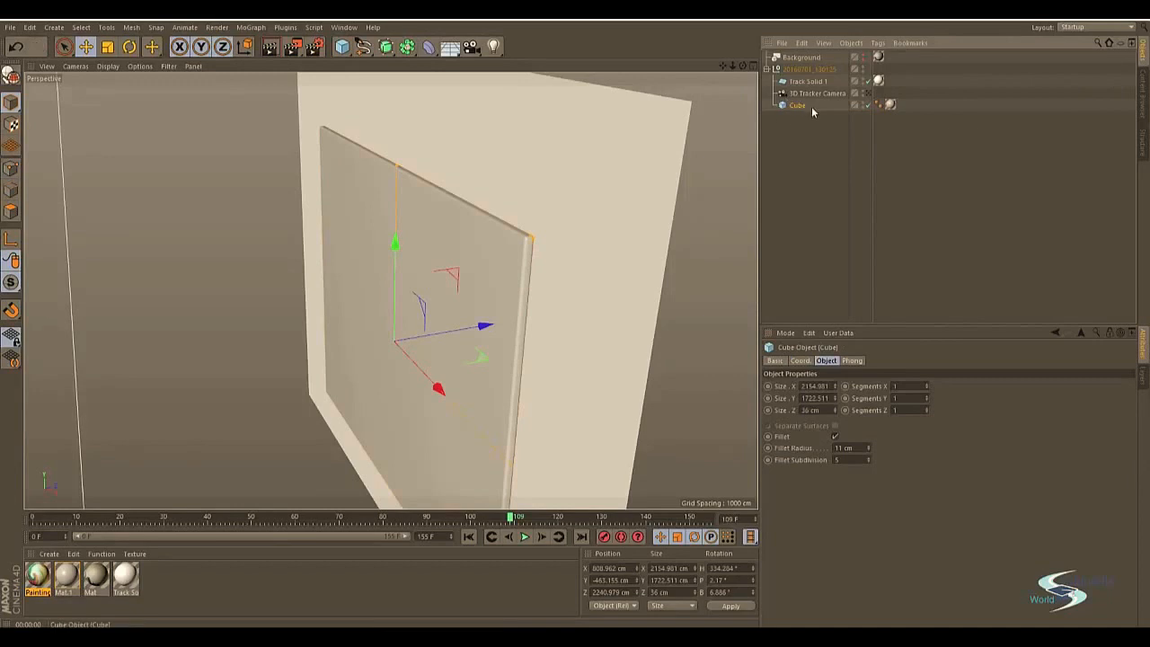
{"action": "left_click", "coordinate": [11, 74]}
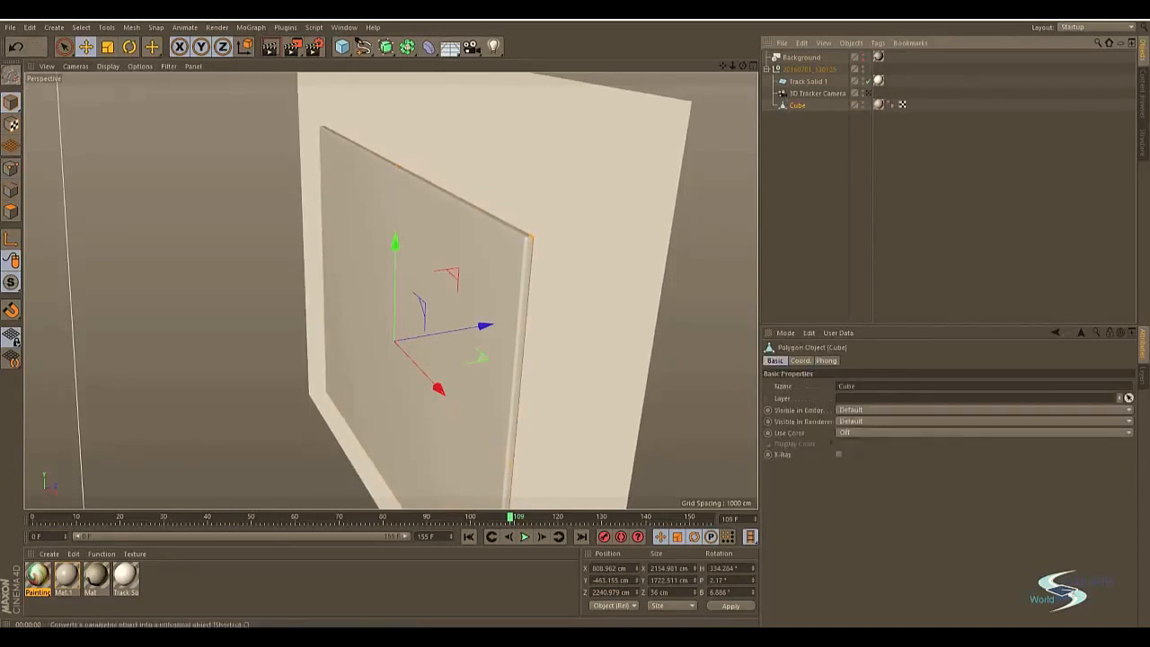
Step: Reselect the cube and switch to point editing with its upper front corner in view
{"action": "left_click", "coordinate": [826, 148]}
{"action": "left_click", "coordinate": [799, 106]}
{"action": "scroll", "coordinate": [611, 189], "scroll_direction": "up", "scroll_amount": 2}
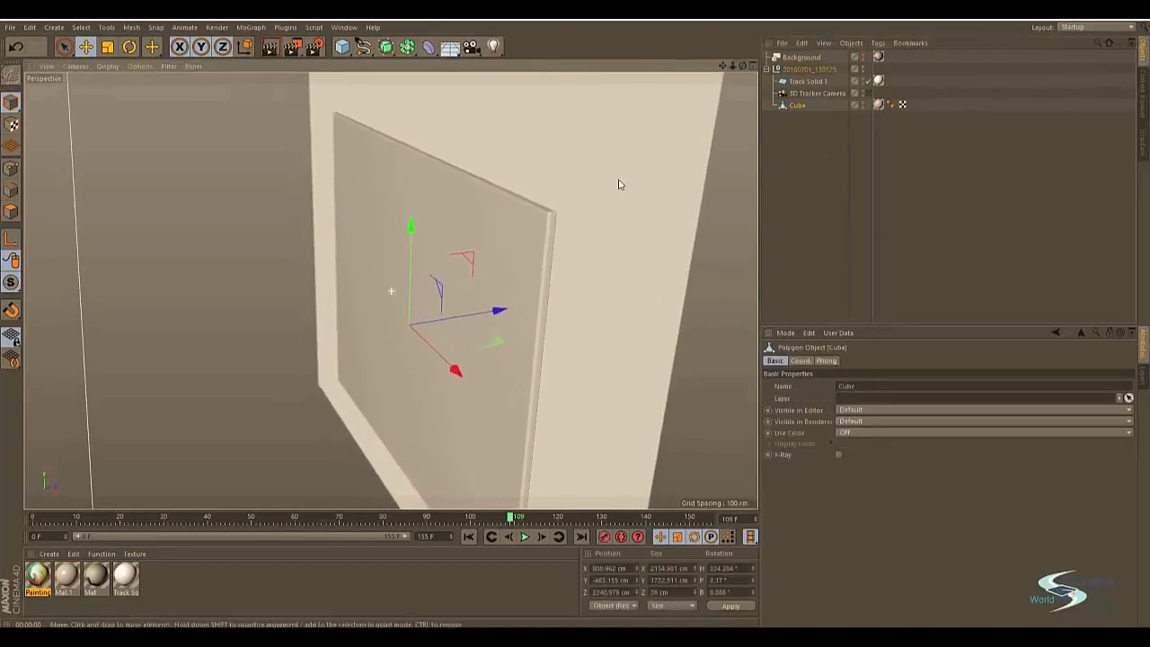
{"action": "left_click_drag", "start_coordinate": [563, 217], "coordinate": [528, 225], "text": "alt"}
{"action": "left_click", "coordinate": [11, 168]}
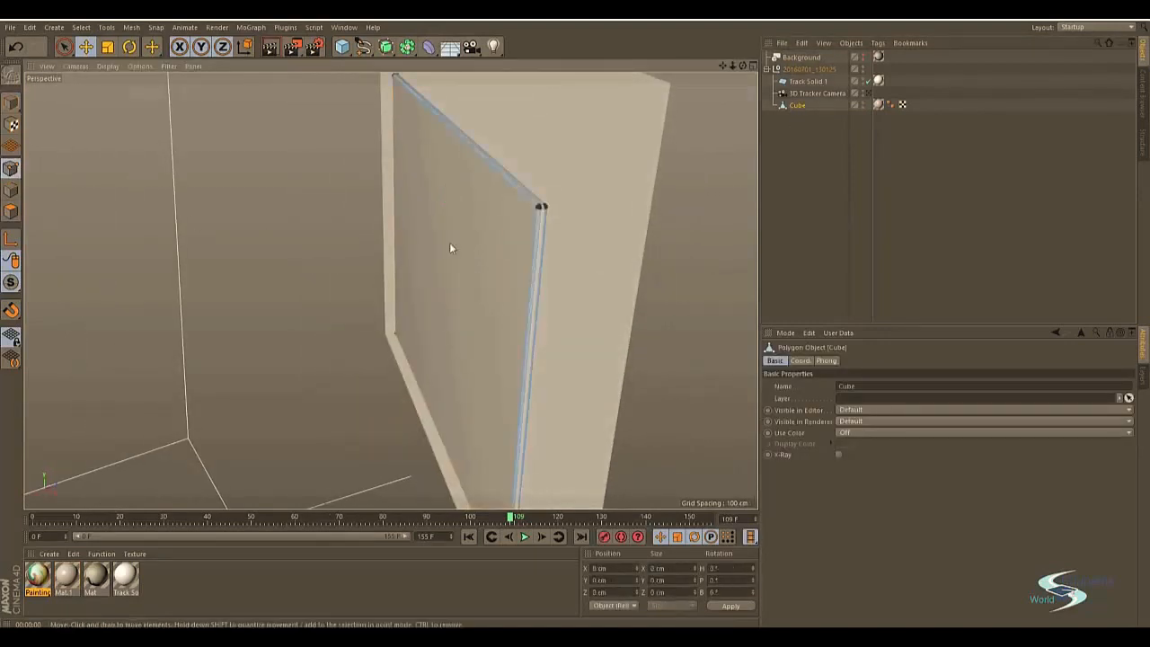
Step: Try to move the points at the cube's upper front corner along the depth axis, undoing each attempt
{"action": "left_click", "coordinate": [540, 207]}
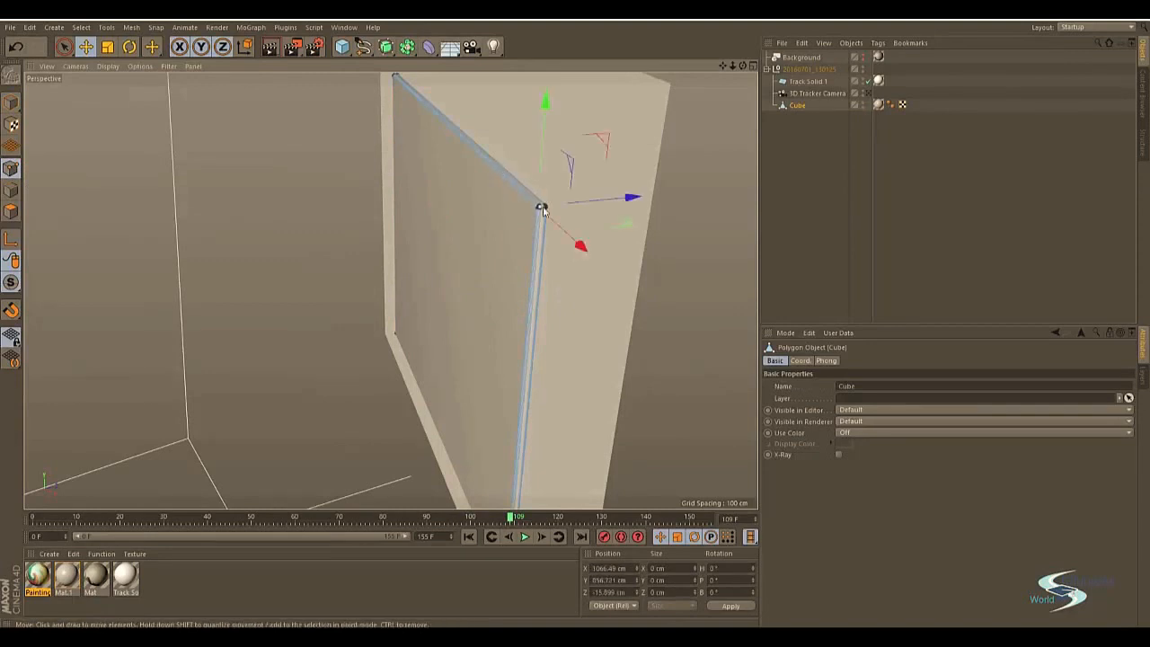
{"action": "left_click_drag", "start_coordinate": [627, 199], "coordinate": [549, 206]}
{"action": "key", "text": "ctrl+z"}
{"action": "key", "text": "ctrl+z"}
{"action": "key", "text": "space"}
{"action": "left_click", "coordinate": [539, 207]}
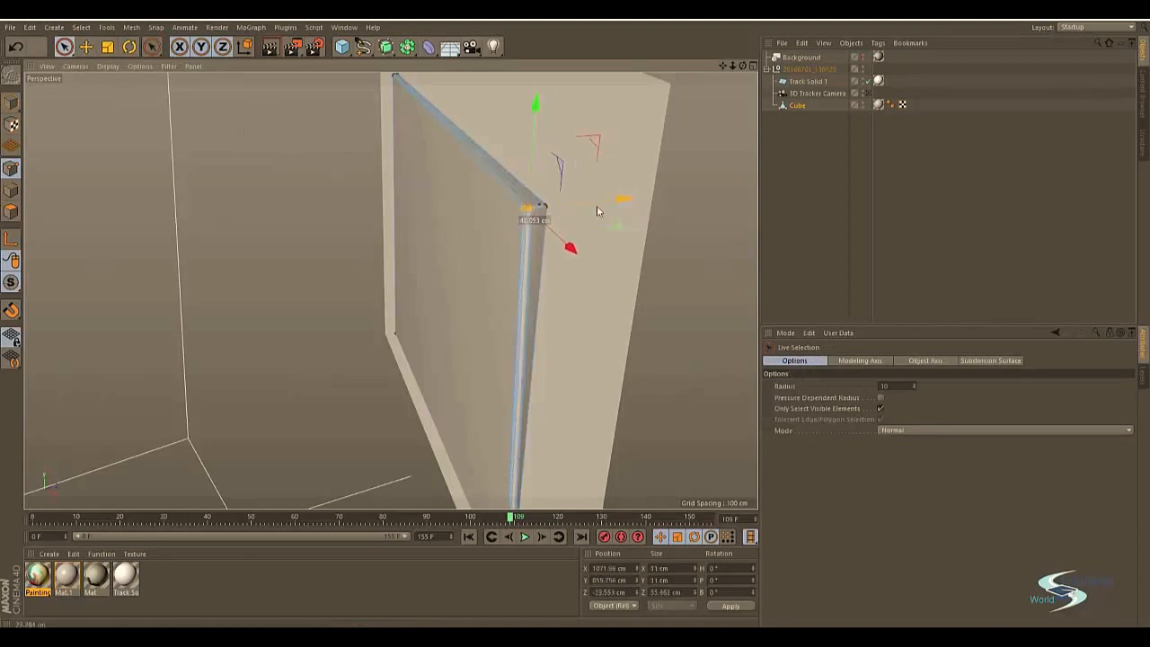
{"action": "left_click_drag", "start_coordinate": [601, 209], "coordinate": [528, 224]}
{"action": "key", "text": "ctrl+z"}
{"action": "left_click", "coordinate": [620, 266]}
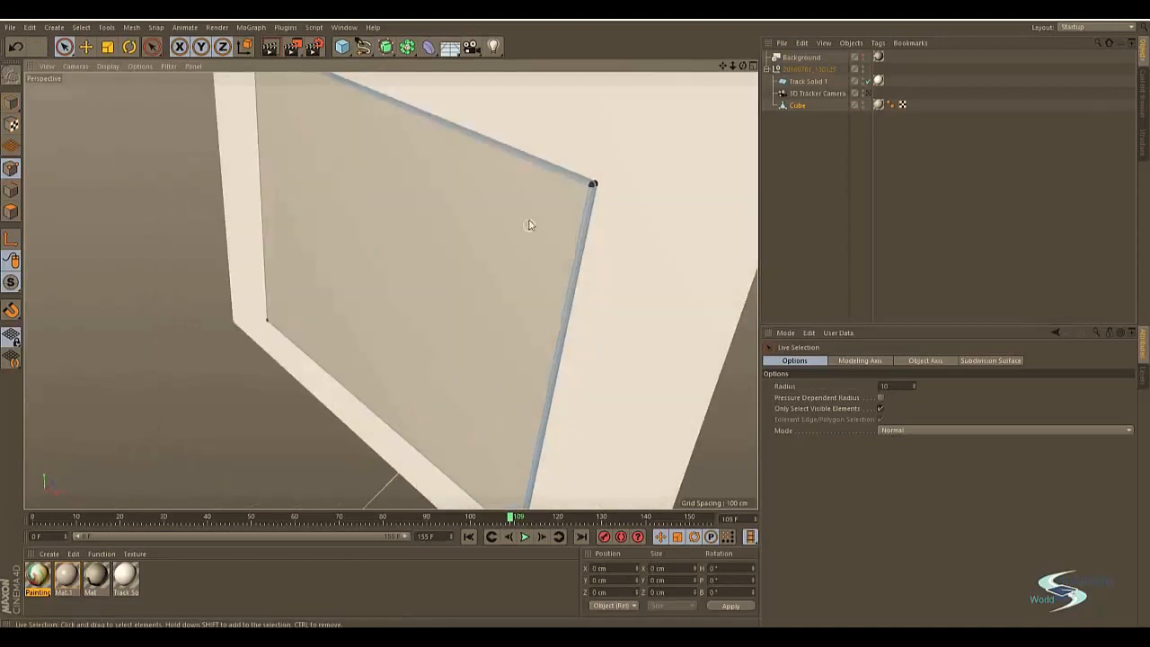
Step: Switch to polygon editing and select the cube's large front face
{"action": "right_click_drag", "start_coordinate": [529, 224], "coordinate": [480, 251], "text": "alt"}
{"action": "left_click", "coordinate": [13, 212]}
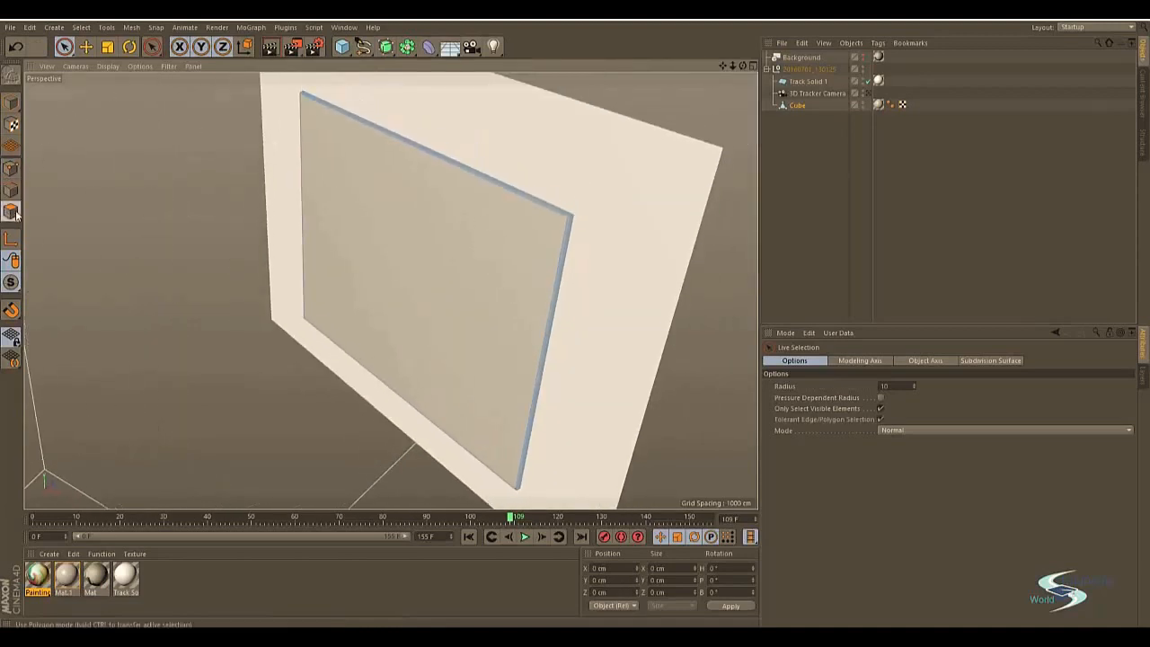
{"action": "left_click_drag", "start_coordinate": [377, 270], "coordinate": [344, 249], "text": "alt"}
{"action": "left_click", "coordinate": [398, 256]}
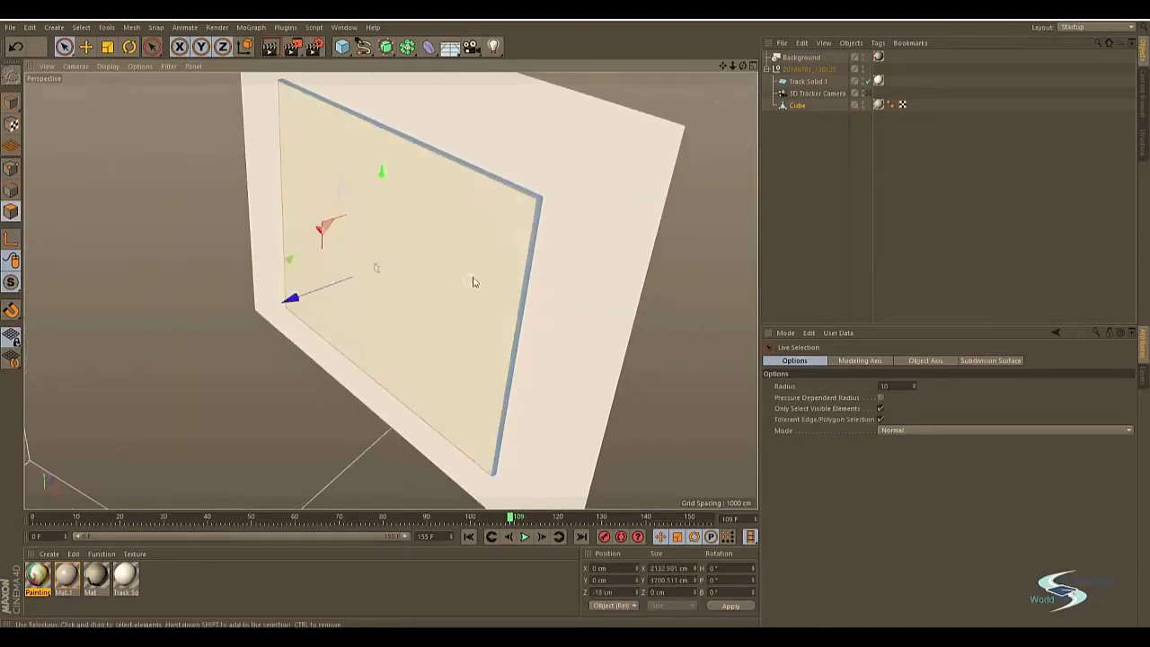
{"action": "left_click_drag", "start_coordinate": [473, 282], "coordinate": [366, 170], "text": "alt"}
{"action": "key", "text": "e"}
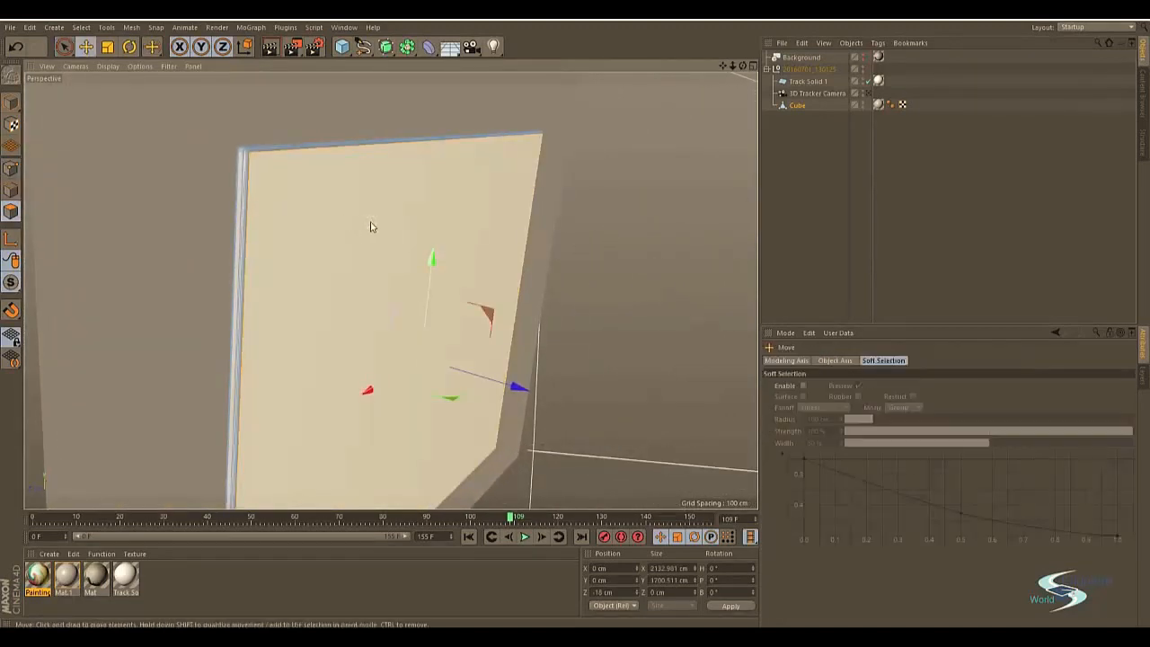
{"action": "middle_click_drag", "start_coordinate": [398, 243], "coordinate": [437, 215], "text": "alt"}
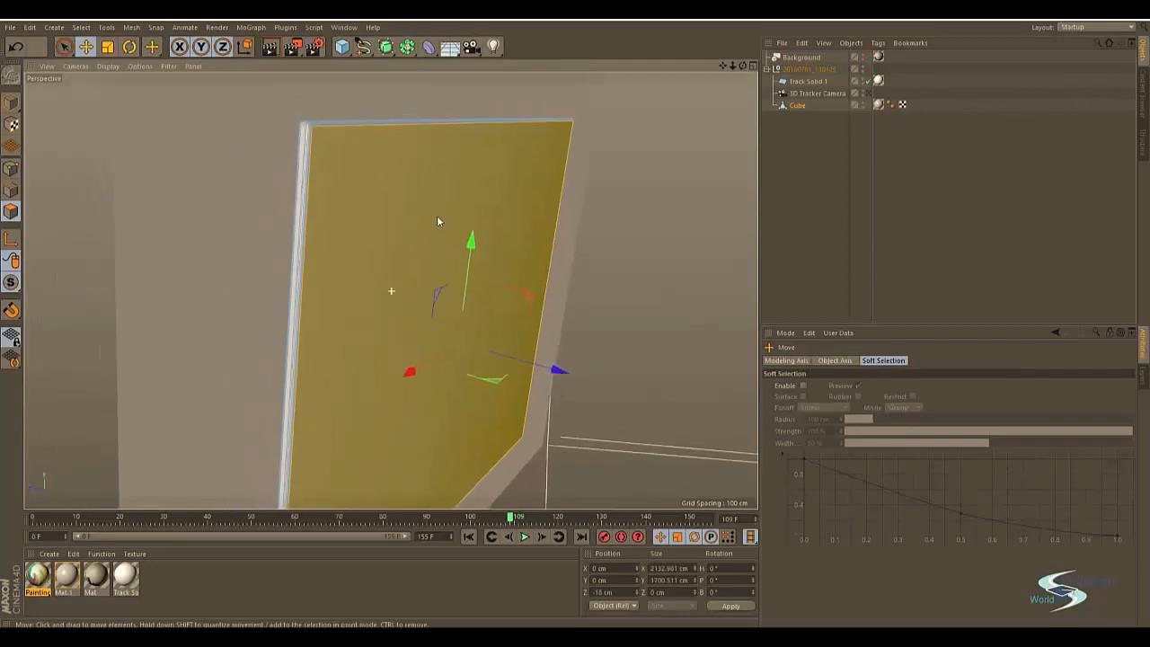
{"action": "left_click_drag", "start_coordinate": [418, 217], "coordinate": [456, 217], "text": "alt"}
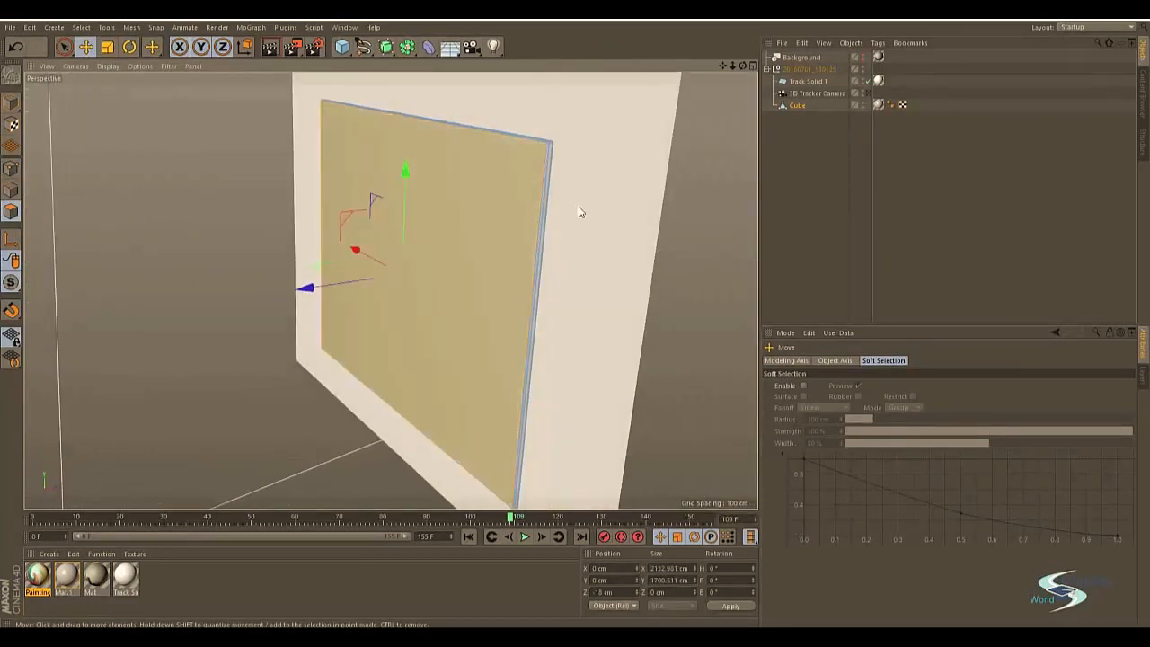
Step: Try the Painting material on the whole cube, inspect how it wraps around the edges, and delete its texture tag
{"action": "left_click", "coordinate": [573, 216]}
{"action": "left_click", "coordinate": [785, 167]}
{"action": "left_click_drag", "start_coordinate": [529, 197], "coordinate": [155, 501], "text": "alt"}
{"action": "double_click", "coordinate": [37, 578]}
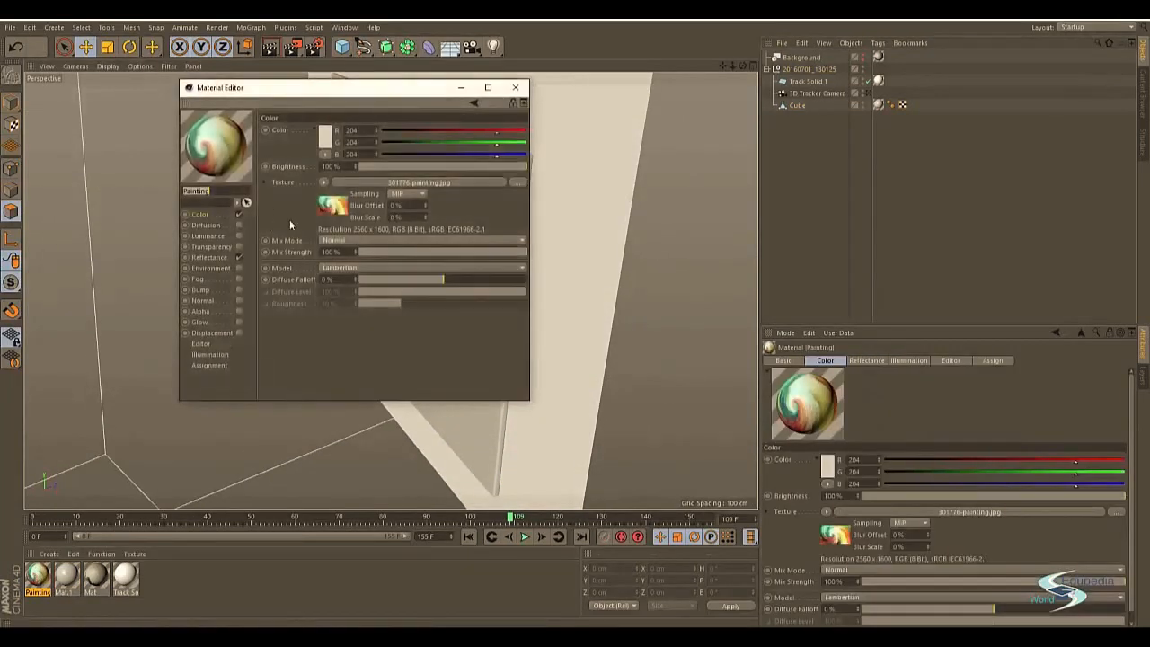
{"action": "left_click", "coordinate": [514, 87]}
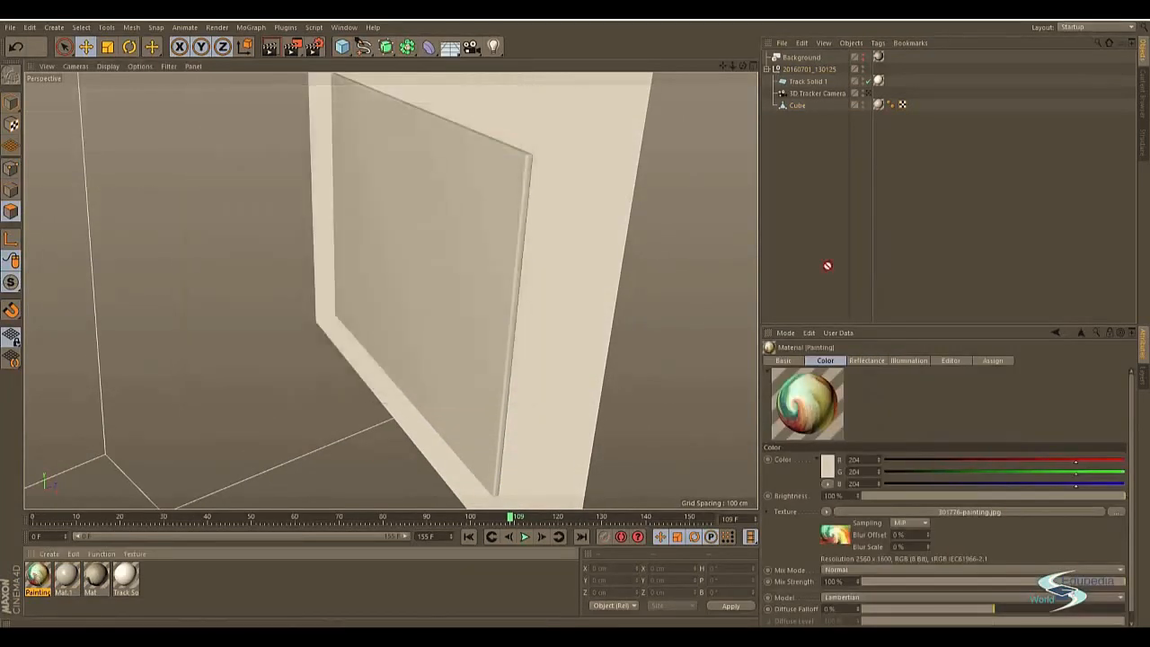
{"action": "left_click_drag", "start_coordinate": [802, 110], "coordinate": [796, 107]}
{"action": "left_click", "coordinate": [799, 148]}
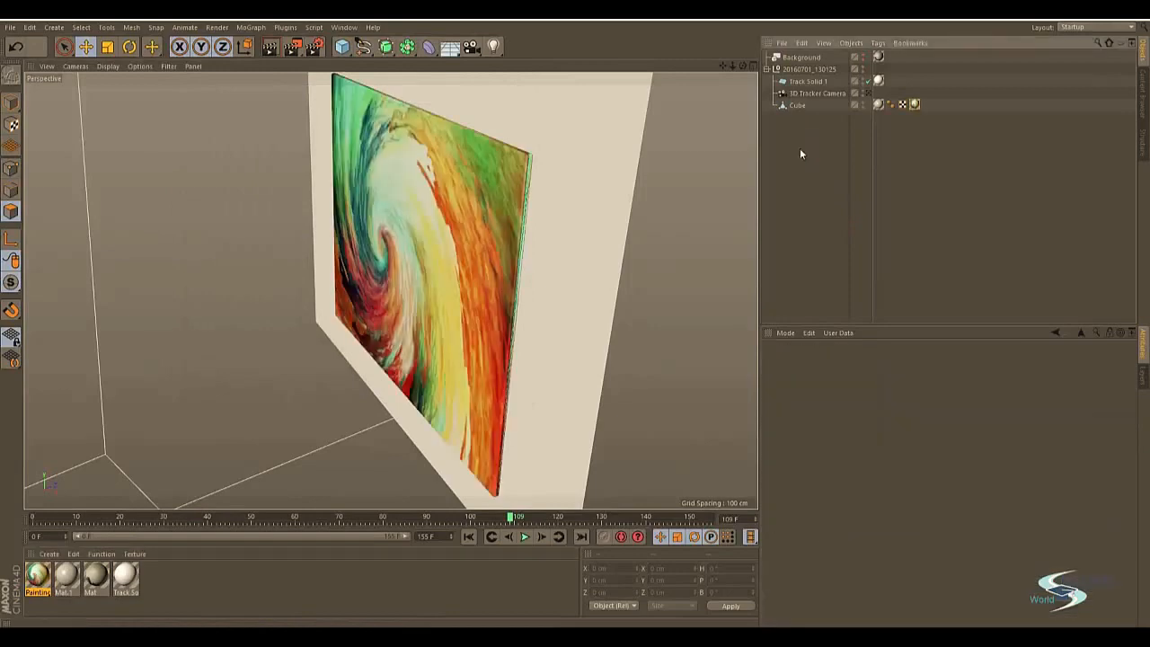
{"action": "scroll", "coordinate": [533, 149], "scroll_direction": "up", "scroll_amount": 3}
{"action": "right_click_drag", "start_coordinate": [605, 119], "coordinate": [754, 96], "text": "alt"}
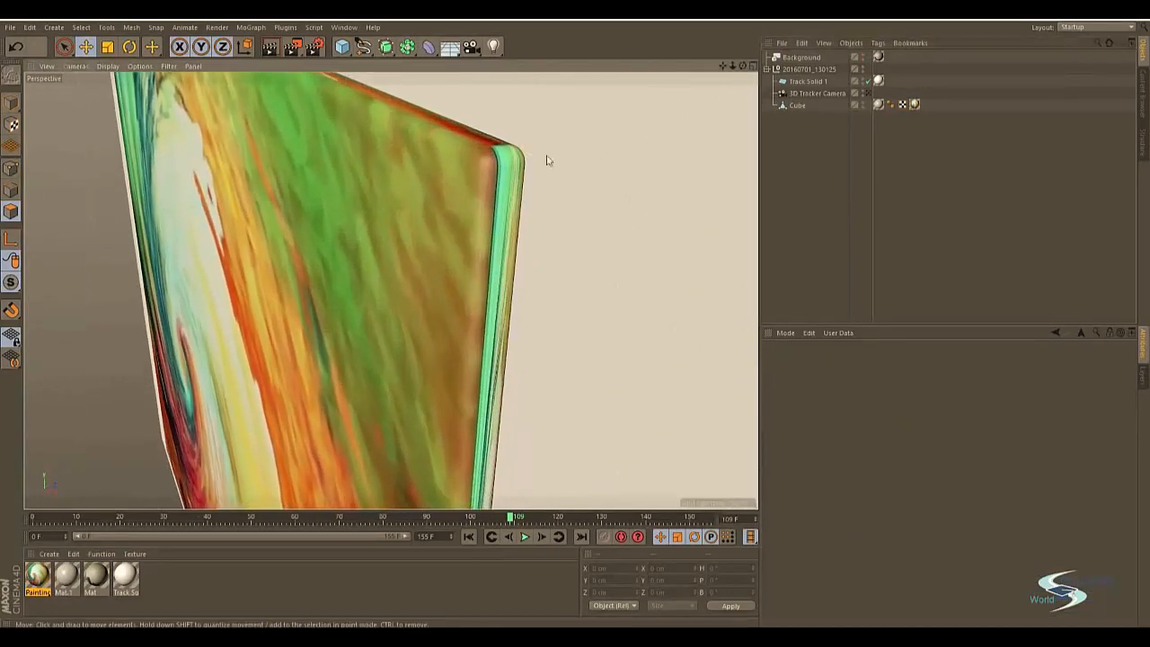
{"action": "mouse_move", "coordinate": [483, 174]}
{"action": "left_mouse_down", "text": "alt"}
{"action": "mouse_move", "coordinate": [407, 168]}
{"action": "mouse_move", "coordinate": [493, 172]}
{"action": "mouse_move", "coordinate": [586, 121]}
{"action": "mouse_move", "coordinate": [451, 209]}
{"action": "mouse_move", "coordinate": [441, 200]}
{"action": "mouse_move", "coordinate": [452, 185]}
{"action": "mouse_move", "coordinate": [501, 216]}
{"action": "mouse_move", "coordinate": [328, 244]}
{"action": "mouse_move", "coordinate": [429, 231]}
{"action": "mouse_move", "coordinate": [410, 284]}
{"action": "mouse_move", "coordinate": [488, 191]}
{"action": "mouse_move", "coordinate": [443, 213]}
{"action": "mouse_move", "coordinate": [411, 301]}
{"action": "mouse_move", "coordinate": [415, 286]}
{"action": "mouse_move", "coordinate": [469, 285]}
{"action": "mouse_move", "coordinate": [449, 276]}
{"action": "left_mouse_up", "text": "alt"}
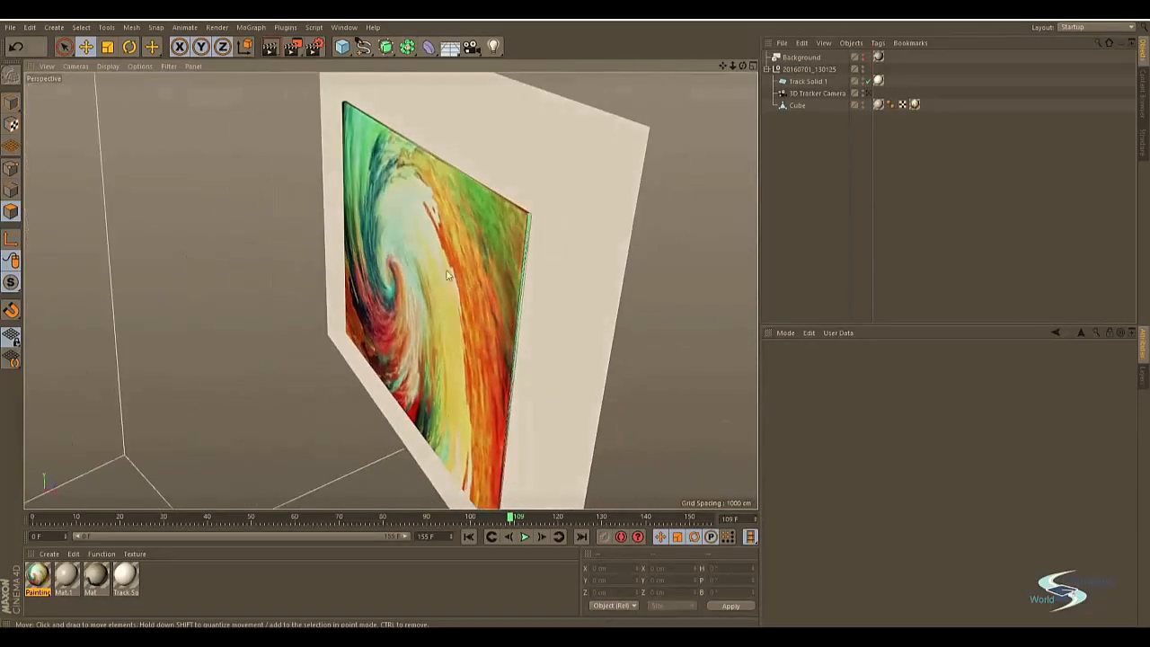
{"action": "left_click", "coordinate": [913, 105]}
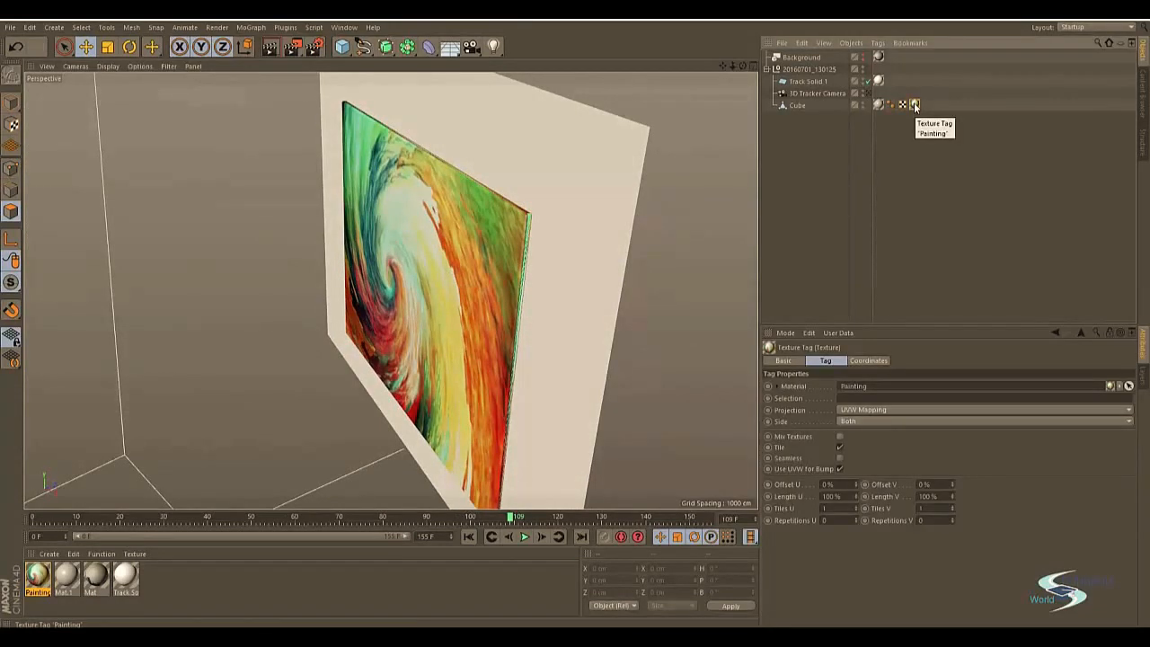
{"action": "key", "text": "Delete"}
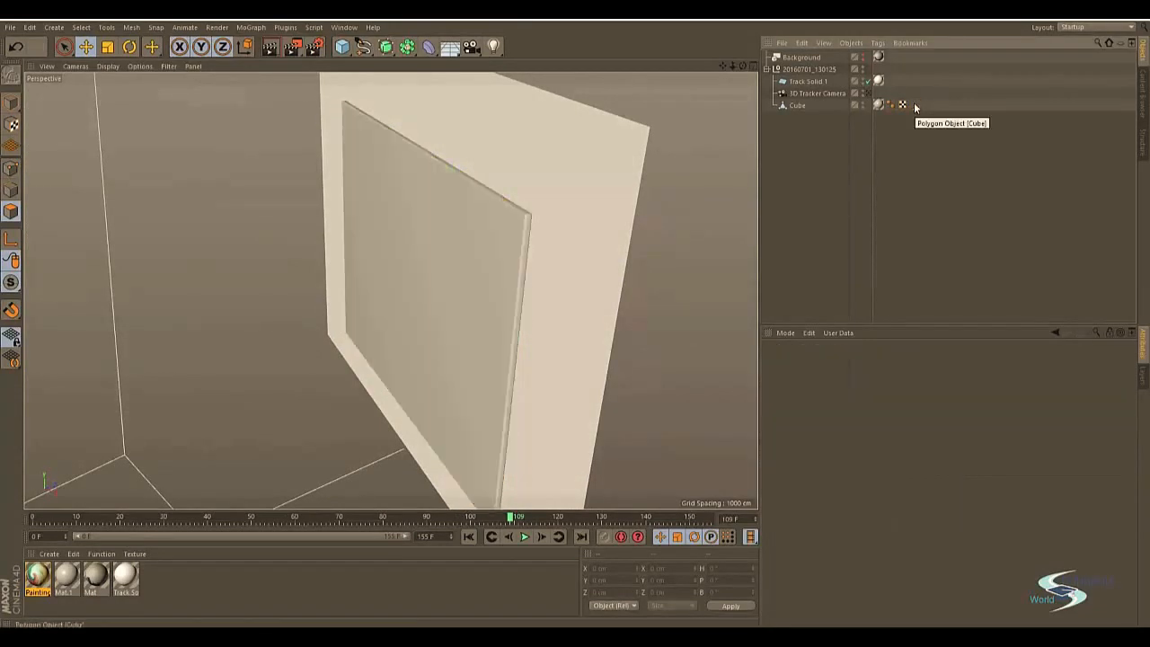
Step: Select the cube's large front face and apply the Painting material to that polygon only
{"action": "left_click", "coordinate": [798, 106]}
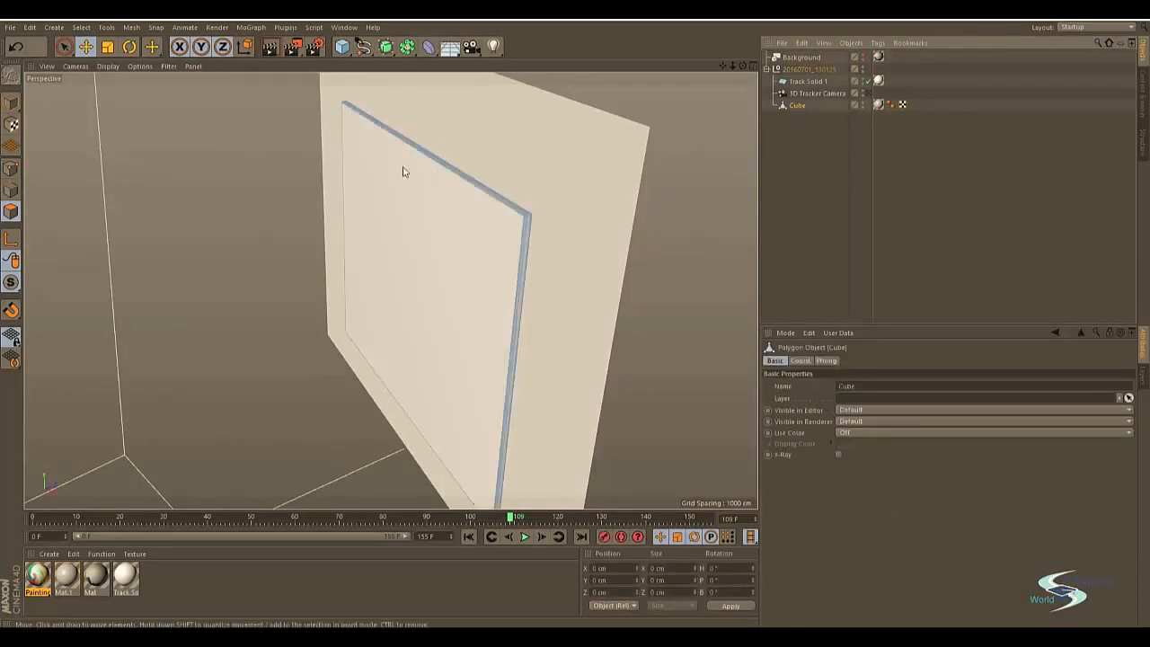
{"action": "mouse_move", "coordinate": [539, 136]}
{"action": "left_mouse_down"}
{"action": "mouse_move", "coordinate": [538, 167]}
{"action": "mouse_move", "coordinate": [528, 165]}
{"action": "mouse_move", "coordinate": [536, 141]}
{"action": "left_mouse_up"}
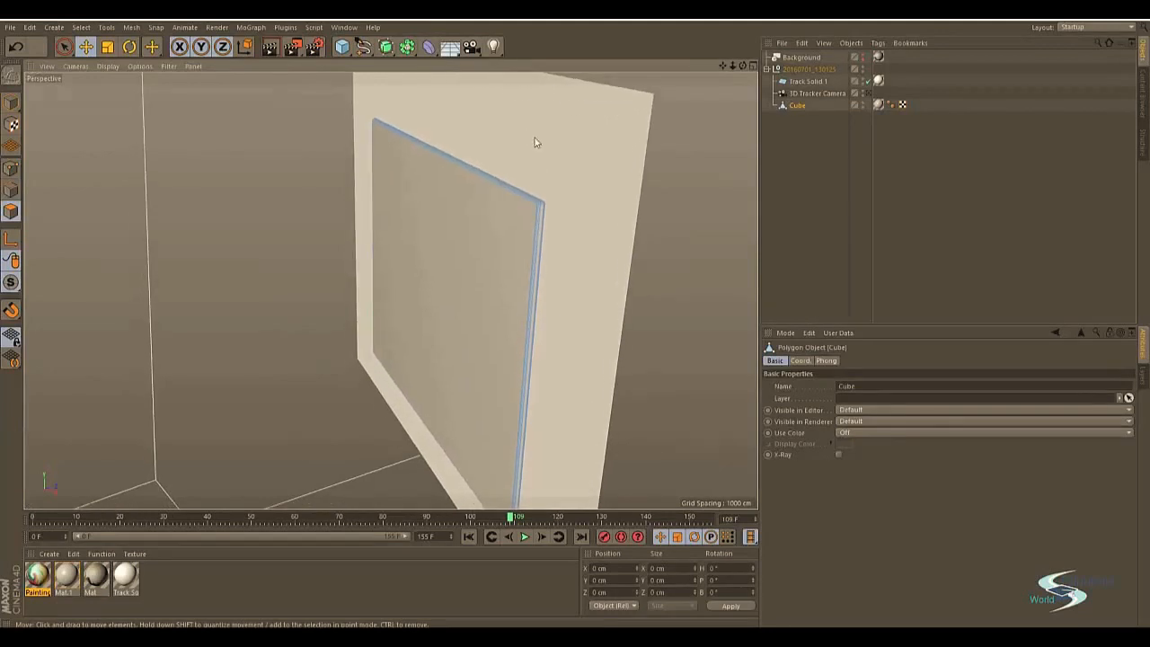
{"action": "left_click", "coordinate": [437, 238]}
{"action": "left_click_drag", "start_coordinate": [551, 149], "coordinate": [529, 172], "text": "alt"}
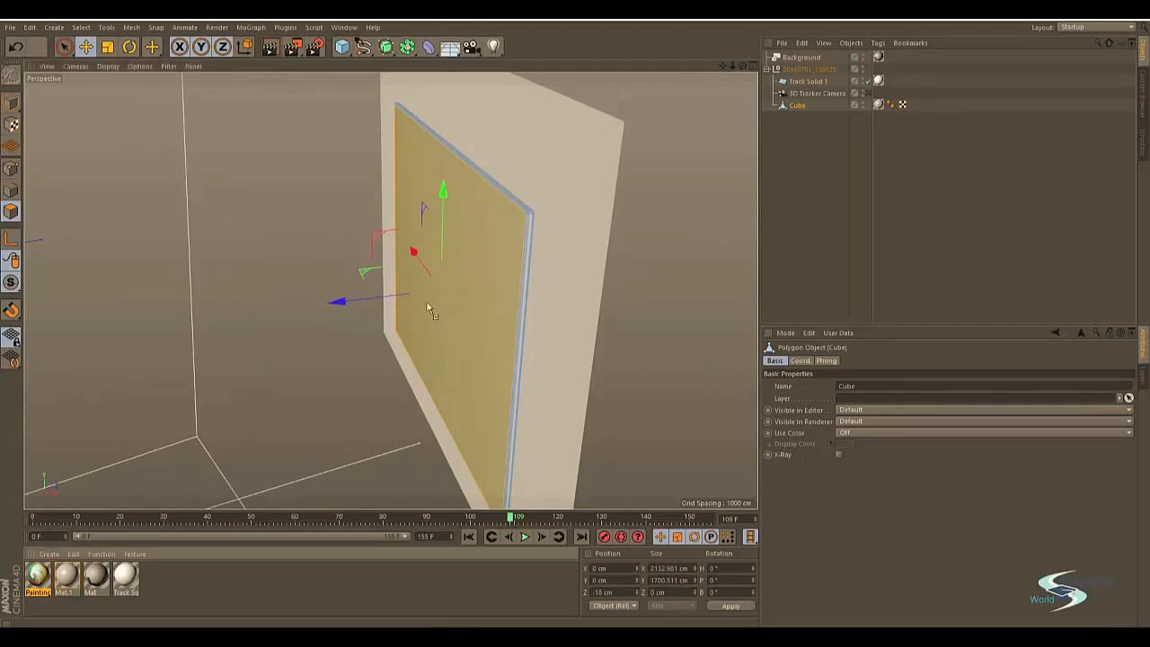
{"action": "left_click_drag", "start_coordinate": [429, 310], "coordinate": [460, 291]}
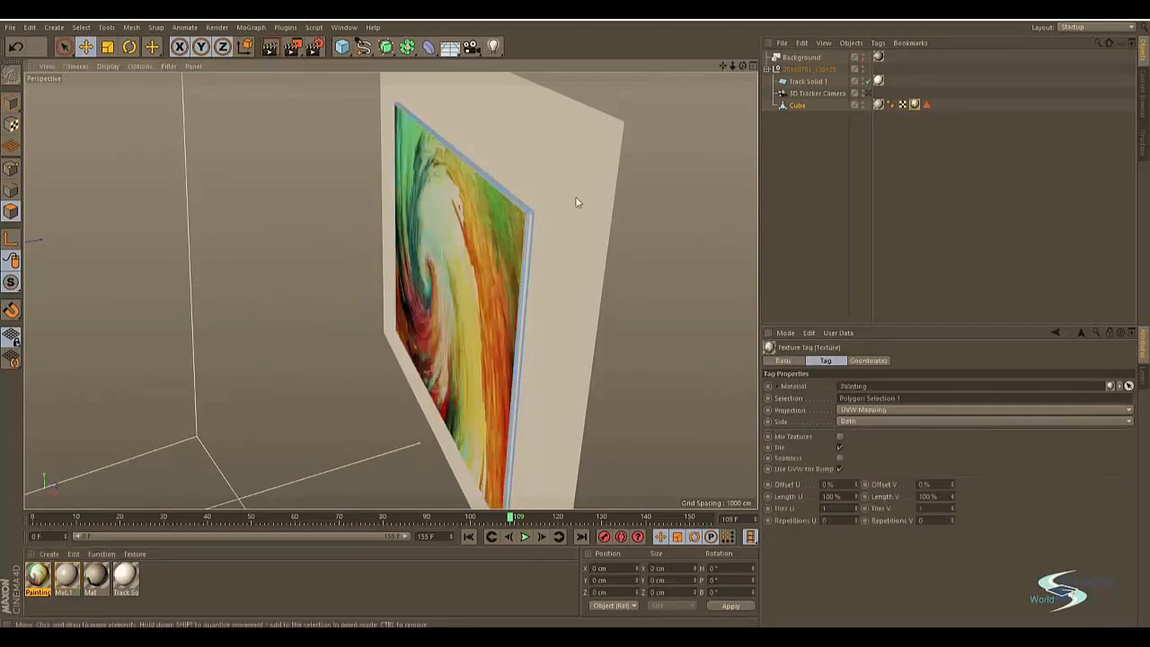
{"action": "mouse_move", "coordinate": [539, 203]}
{"action": "left_mouse_down", "text": "alt"}
{"action": "mouse_move", "coordinate": [593, 152]}
{"action": "mouse_move", "coordinate": [652, 154]}
{"action": "mouse_move", "coordinate": [601, 174]}
{"action": "mouse_move", "coordinate": [578, 160]}
{"action": "left_mouse_up", "text": "alt"}
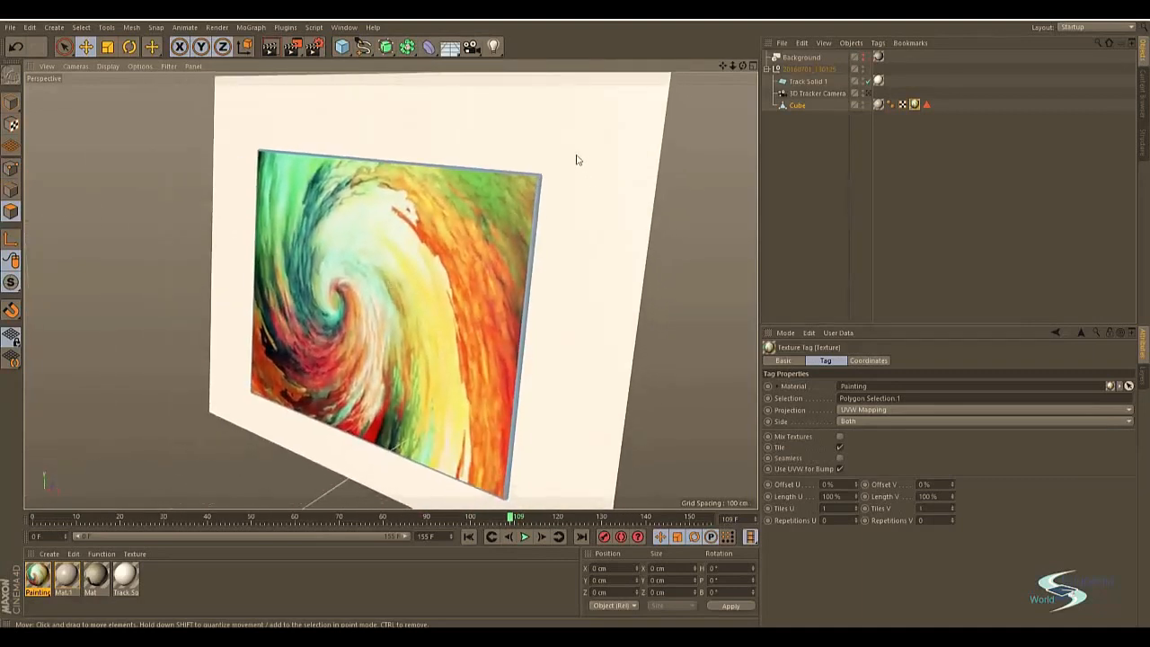
Step: Examine the painting on the wall from several angles and check the projection options of the Painting texture tag
{"action": "left_click", "coordinate": [800, 131]}
{"action": "left_click_drag", "start_coordinate": [677, 164], "coordinate": [572, 173], "text": "alt"}
{"action": "middle_click_drag", "start_coordinate": [572, 169], "coordinate": [464, 233], "text": "alt"}
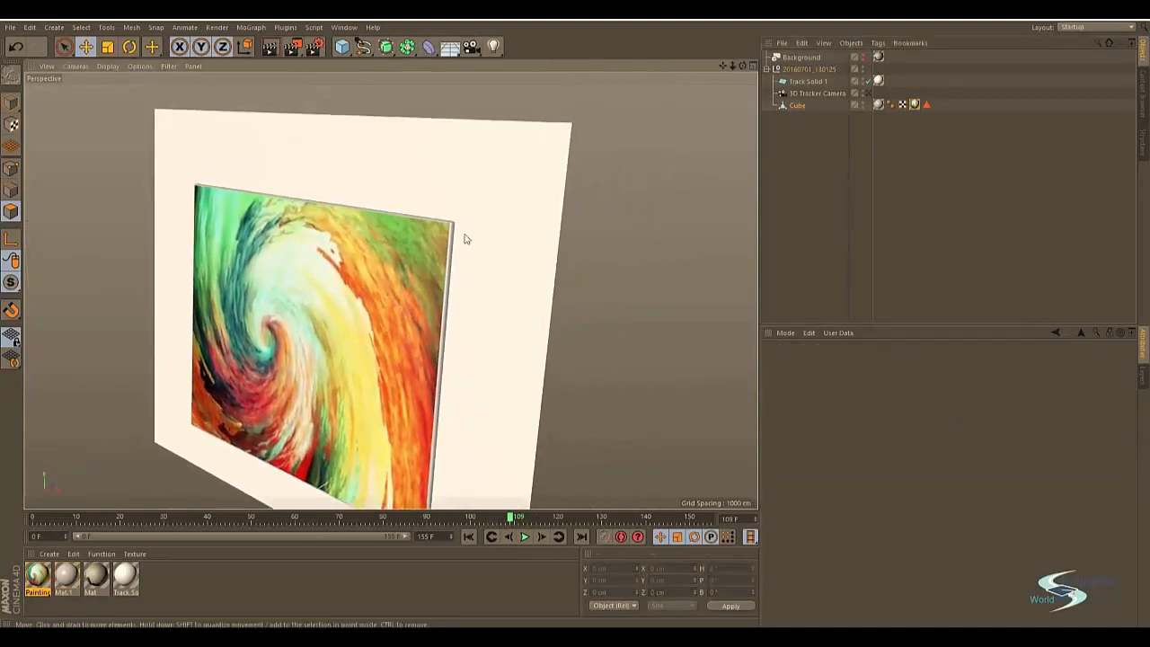
{"action": "mouse_move", "coordinate": [456, 220]}
{"action": "right_mouse_down", "text": "alt"}
{"action": "mouse_move", "coordinate": [528, 185]}
{"action": "mouse_move", "coordinate": [567, 197]}
{"action": "right_mouse_up", "text": "alt"}
{"action": "mouse_move", "coordinate": [435, 237]}
{"action": "left_mouse_down", "text": "alt"}
{"action": "mouse_move", "coordinate": [326, 264]}
{"action": "mouse_move", "coordinate": [422, 242]}
{"action": "mouse_move", "coordinate": [534, 180]}
{"action": "mouse_move", "coordinate": [452, 238]}
{"action": "mouse_move", "coordinate": [397, 201]}
{"action": "mouse_move", "coordinate": [432, 249]}
{"action": "mouse_move", "coordinate": [363, 360]}
{"action": "mouse_move", "coordinate": [406, 378]}
{"action": "mouse_move", "coordinate": [428, 309]}
{"action": "mouse_move", "coordinate": [537, 261]}
{"action": "mouse_move", "coordinate": [608, 282]}
{"action": "mouse_move", "coordinate": [617, 243]}
{"action": "mouse_move", "coordinate": [333, 253]}
{"action": "mouse_move", "coordinate": [347, 298]}
{"action": "mouse_move", "coordinate": [282, 267]}
{"action": "mouse_move", "coordinate": [178, 369]}
{"action": "mouse_move", "coordinate": [539, 260]}
{"action": "left_mouse_up", "text": "alt"}
{"action": "left_click", "coordinate": [915, 105]}
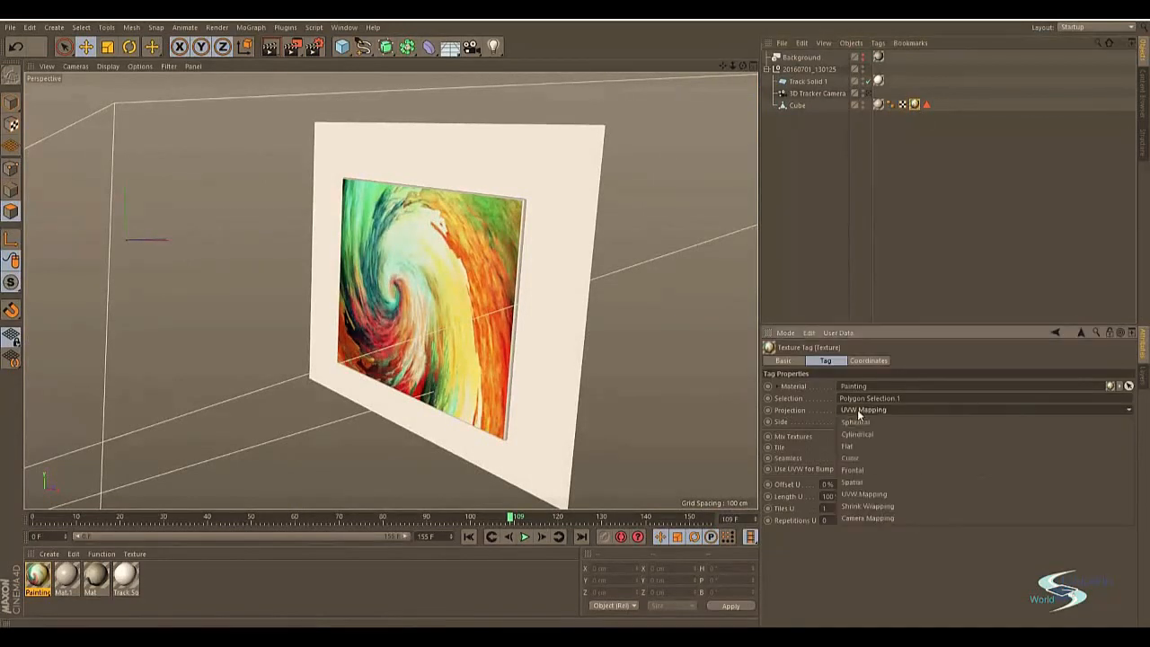
{"action": "left_click", "coordinate": [811, 199]}
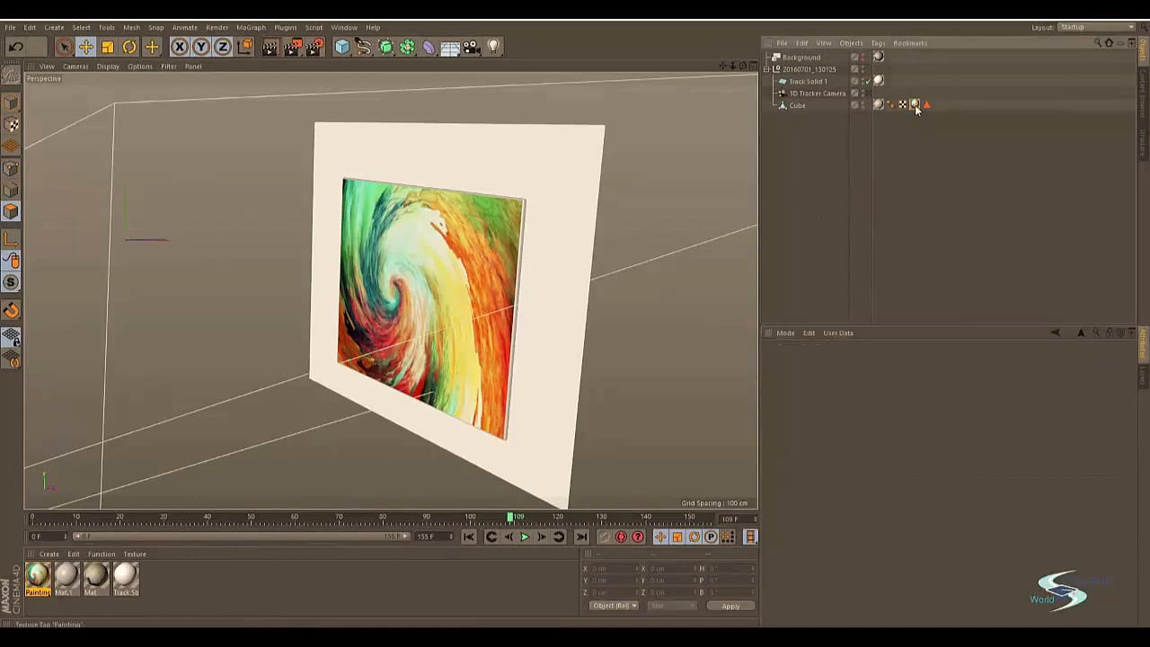
{"action": "left_click", "coordinate": [915, 105]}
{"action": "left_click", "coordinate": [805, 169]}
{"action": "left_click_drag", "start_coordinate": [537, 236], "coordinate": [572, 255], "text": "alt"}
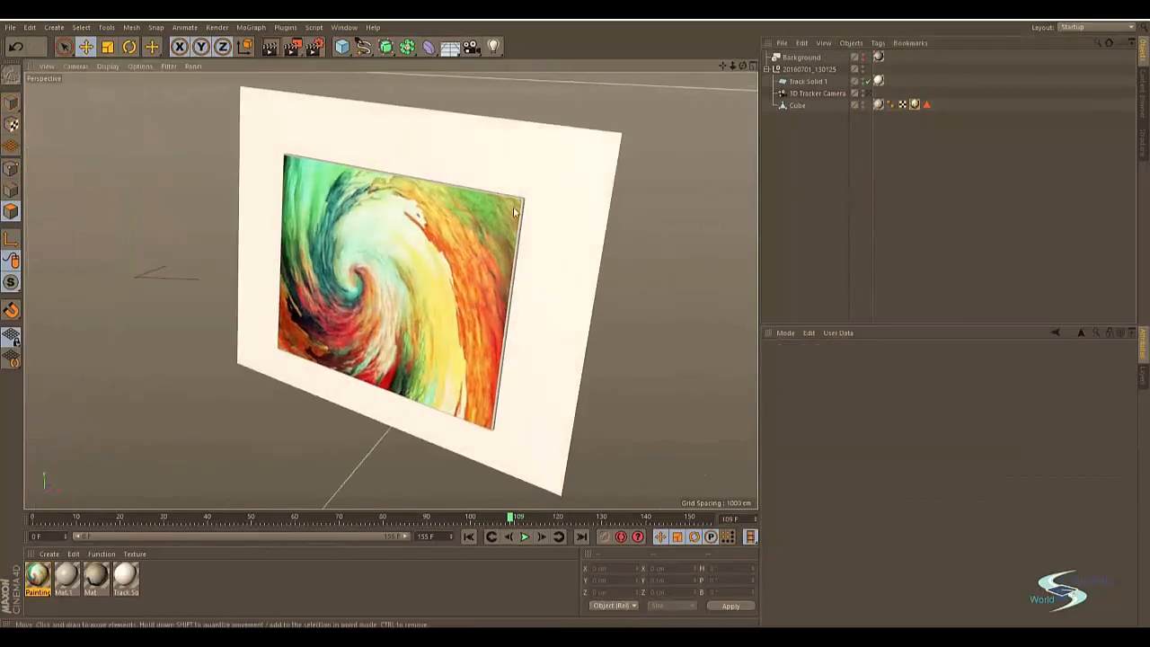
{"action": "left_click_drag", "start_coordinate": [510, 189], "coordinate": [567, 226], "text": "alt"}
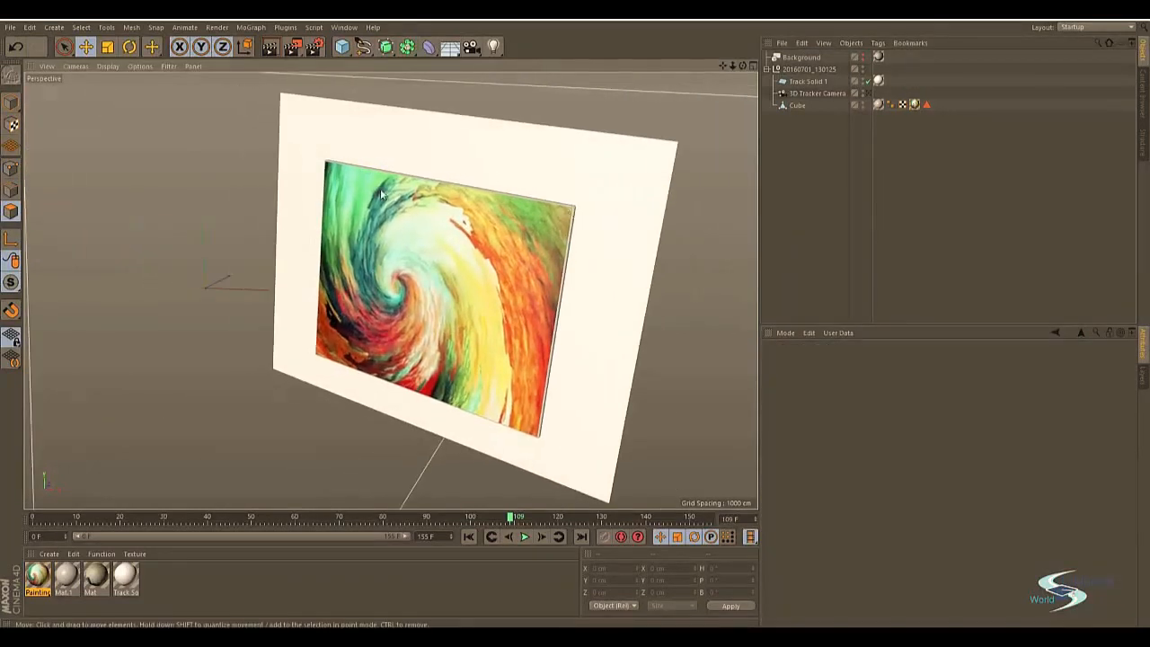
{"action": "left_click_drag", "start_coordinate": [491, 331], "coordinate": [417, 316], "text": "alt"}
Step: Select the cube and examine its rounded canvas edges up close and the whole painting from a distance
{"action": "left_click", "coordinate": [797, 105]}
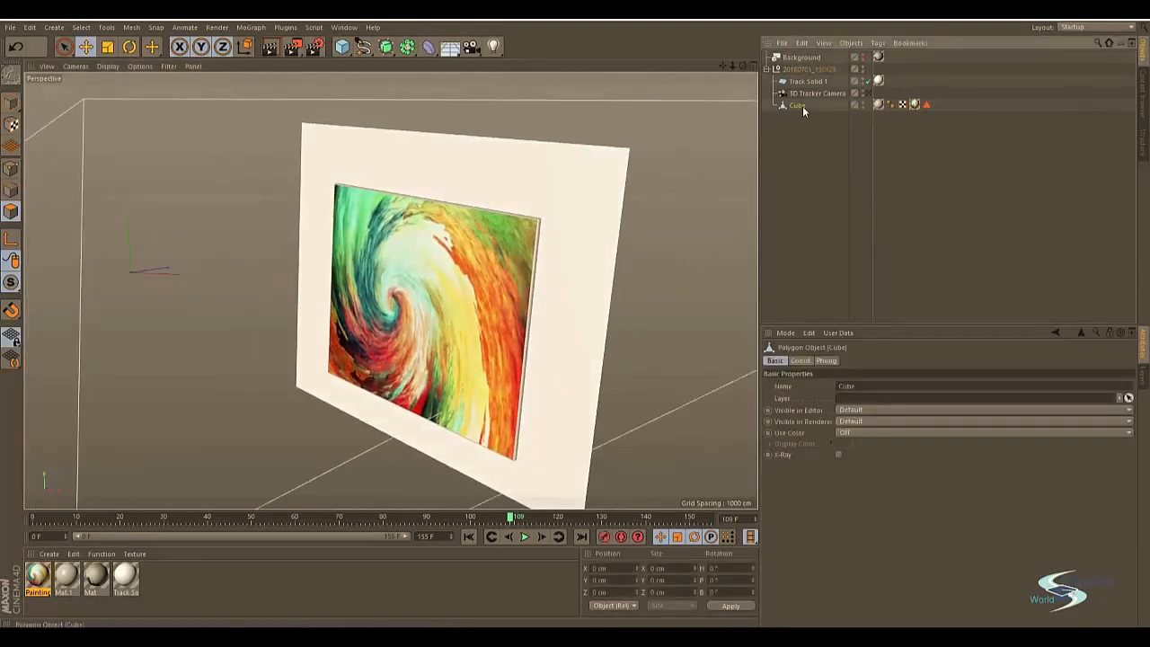
{"action": "mouse_move", "coordinate": [448, 249]}
{"action": "left_mouse_down", "text": "alt"}
{"action": "mouse_move", "coordinate": [530, 193]}
{"action": "mouse_move", "coordinate": [516, 180]}
{"action": "mouse_move", "coordinate": [491, 247]}
{"action": "left_mouse_up", "text": "alt"}
{"action": "right_click_drag", "start_coordinate": [513, 226], "coordinate": [863, 99], "text": "alt"}
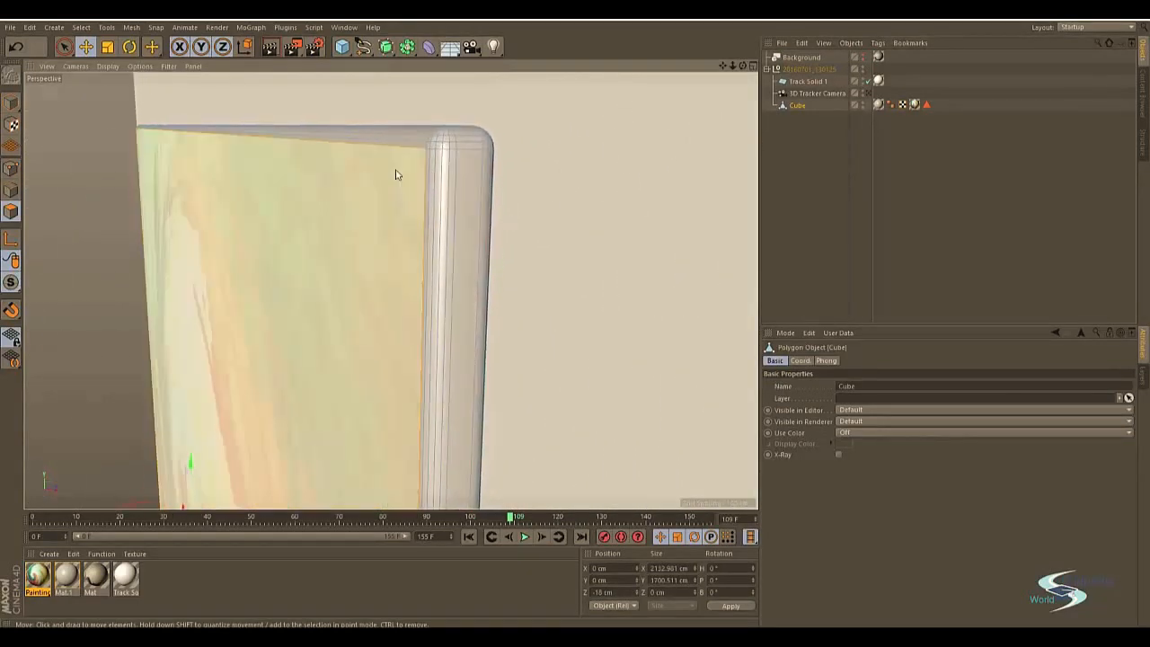
{"action": "right_click_drag", "start_coordinate": [377, 205], "coordinate": [277, 290], "text": "alt"}
{"action": "left_click_drag", "start_coordinate": [278, 290], "coordinate": [537, 205], "text": "alt"}
{"action": "left_click", "coordinate": [647, 187]}
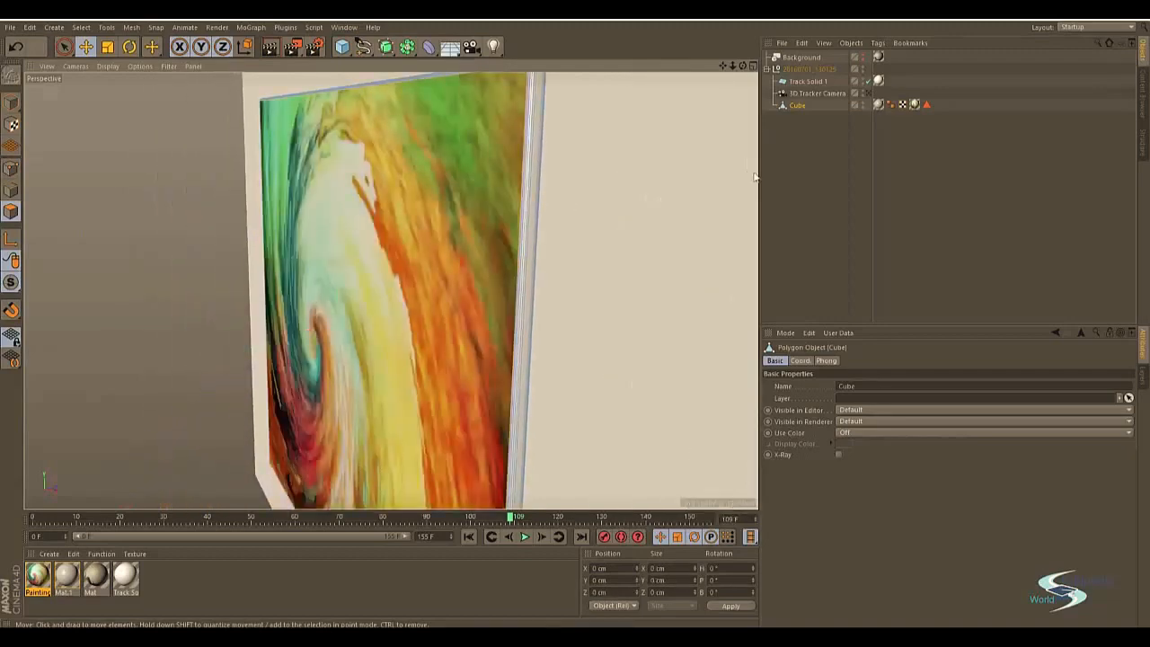
{"action": "right_click_drag", "start_coordinate": [583, 216], "coordinate": [541, 206], "text": "alt"}
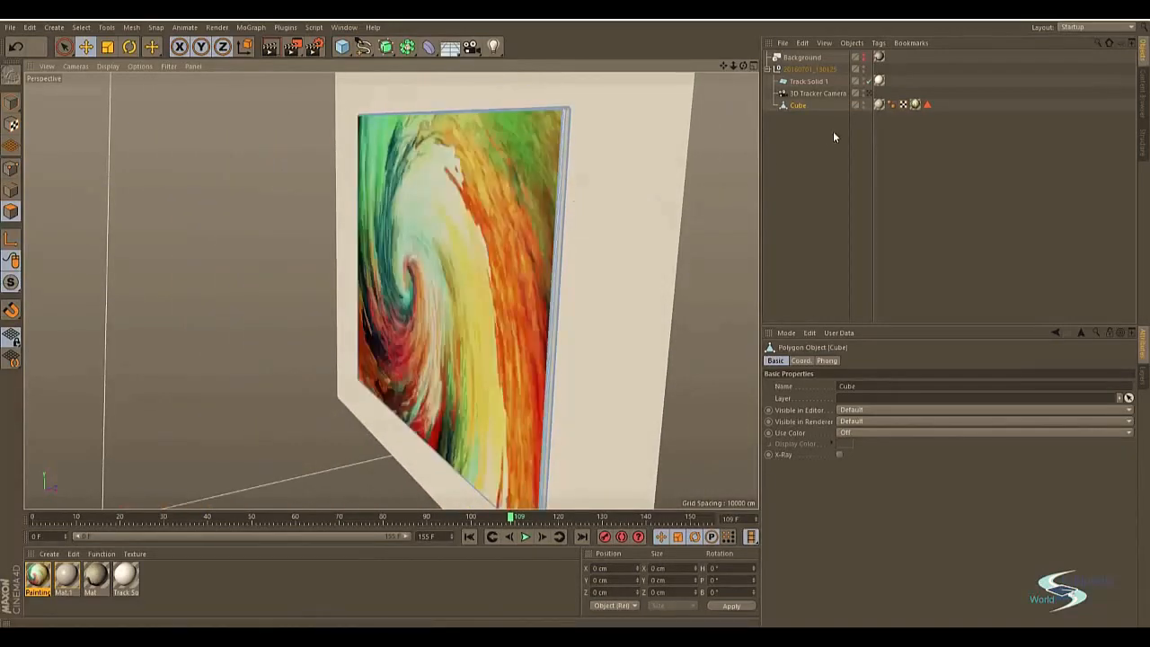
{"action": "left_click", "coordinate": [833, 132]}
{"action": "left_click_drag", "start_coordinate": [616, 195], "coordinate": [538, 236], "text": "alt"}
{"action": "right_click_drag", "start_coordinate": [538, 236], "coordinate": [487, 245], "text": "alt"}
{"action": "mouse_move", "coordinate": [489, 247]}
{"action": "left_mouse_down", "text": "alt"}
{"action": "mouse_move", "coordinate": [605, 252]}
{"action": "mouse_move", "coordinate": [508, 299]}
{"action": "mouse_move", "coordinate": [600, 248]}
{"action": "left_mouse_up", "text": "alt"}
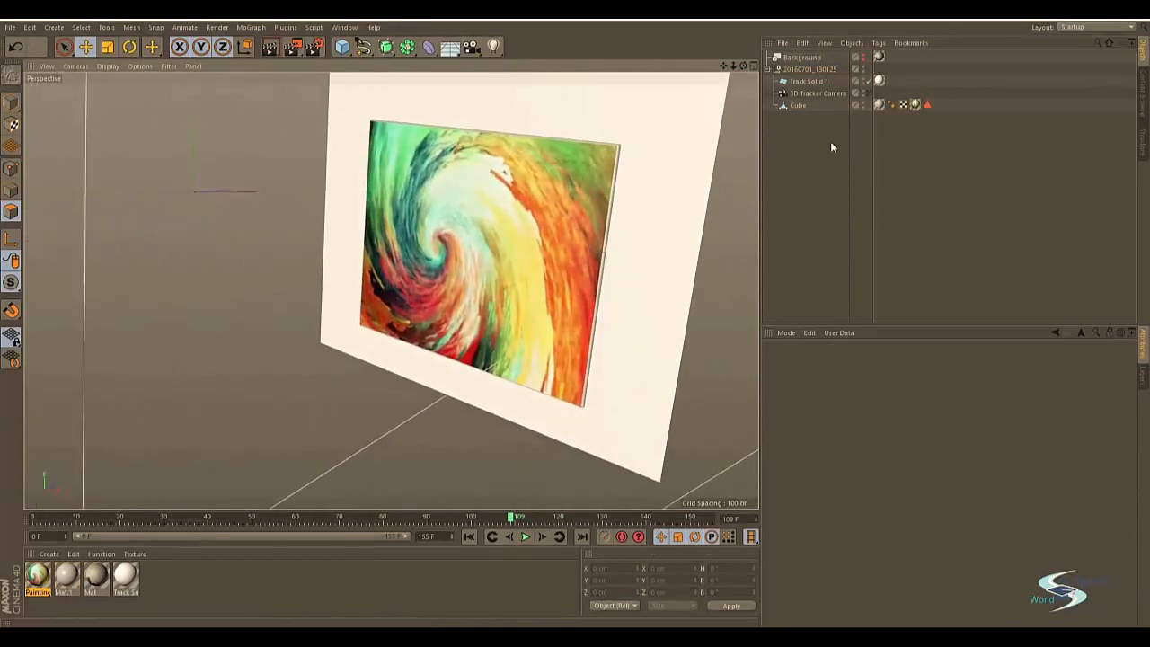
Step: Preview-render the active view through the 3D Tracker Camera and leave the camera view
{"action": "left_click", "coordinate": [868, 94]}
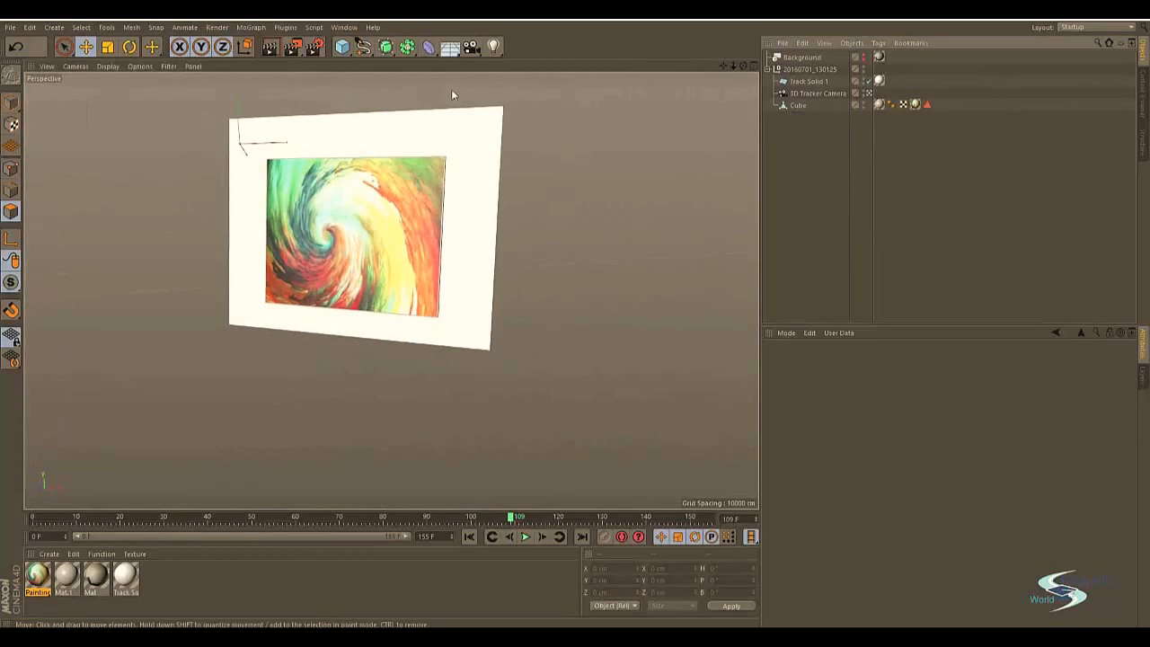
{"action": "key", "text": "ctrl+r"}
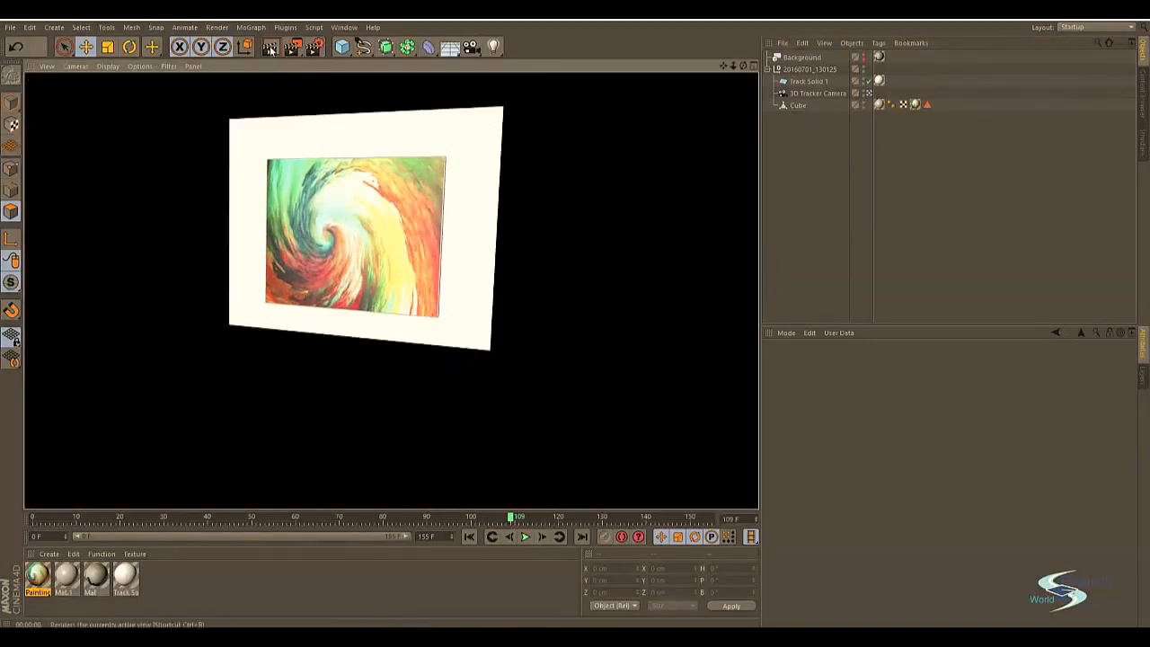
{"action": "left_click", "coordinate": [588, 143]}
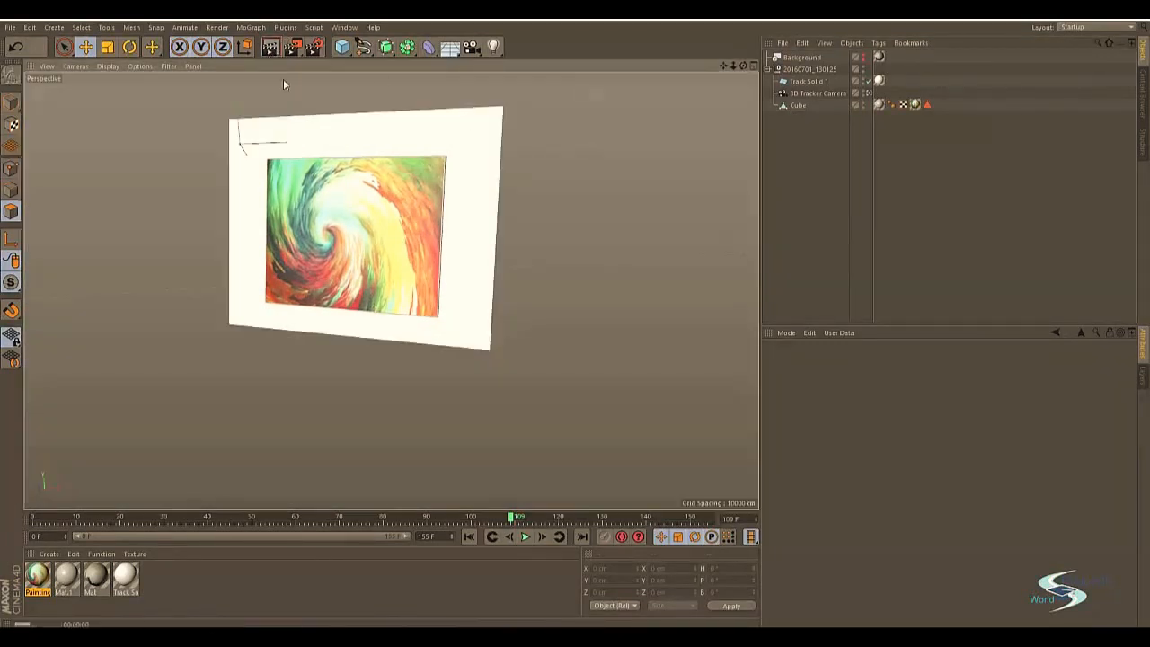
{"action": "key", "text": "ctrl+r"}
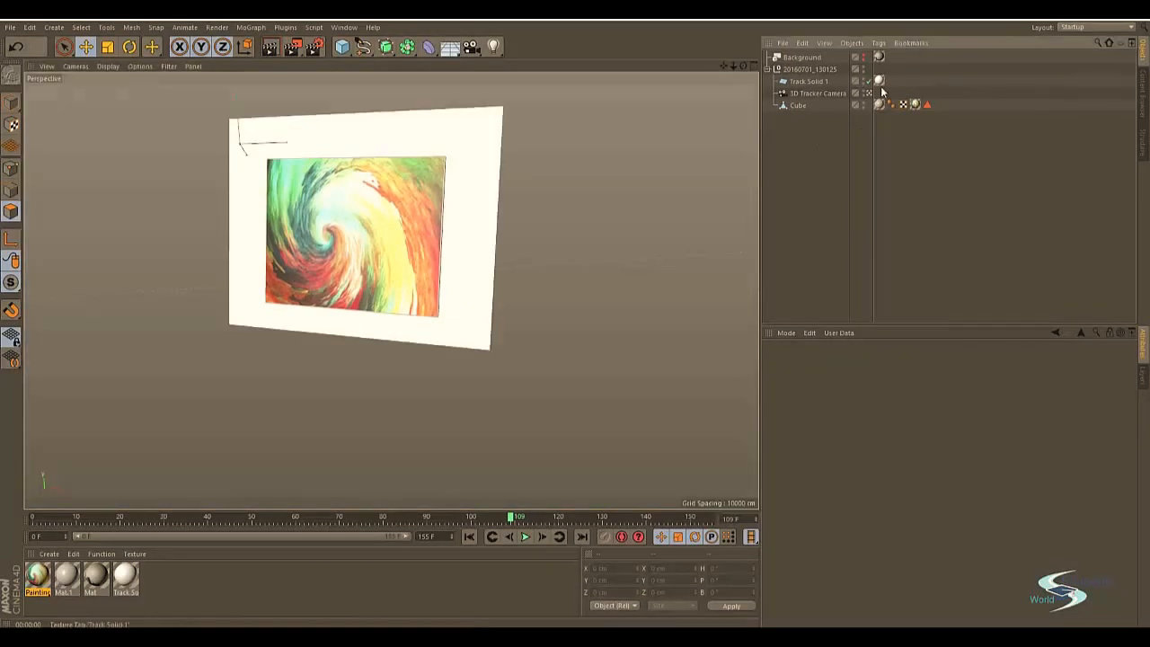
{"action": "left_click", "coordinate": [868, 94]}
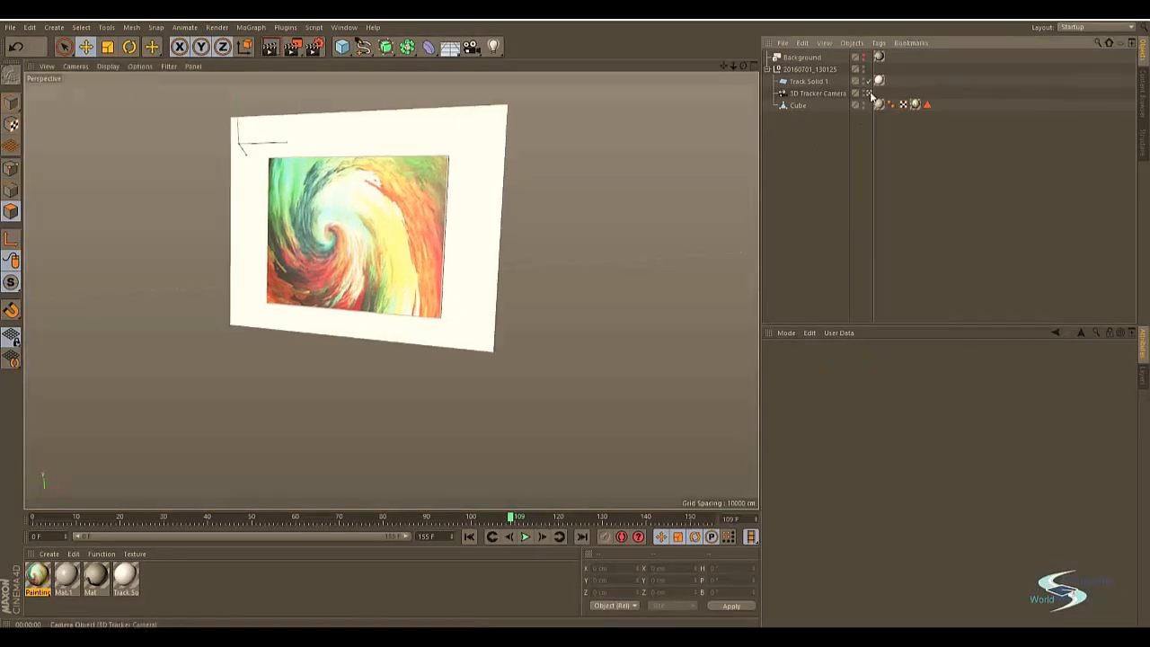
Step: Set the Painting material's default specular to 38% width, -5% falloff and 42% specular strength
{"action": "middle_click_drag", "start_coordinate": [616, 165], "coordinate": [469, 254], "text": "alt"}
{"action": "mouse_move", "coordinate": [470, 254]}
{"action": "right_mouse_down", "text": "alt"}
{"action": "mouse_move", "coordinate": [583, 210]}
{"action": "mouse_move", "coordinate": [439, 267]}
{"action": "right_mouse_up", "text": "alt"}
{"action": "mouse_move", "coordinate": [439, 267]}
{"action": "left_mouse_down", "text": "alt"}
{"action": "mouse_move", "coordinate": [503, 169]}
{"action": "mouse_move", "coordinate": [386, 358]}
{"action": "left_mouse_up", "text": "alt"}
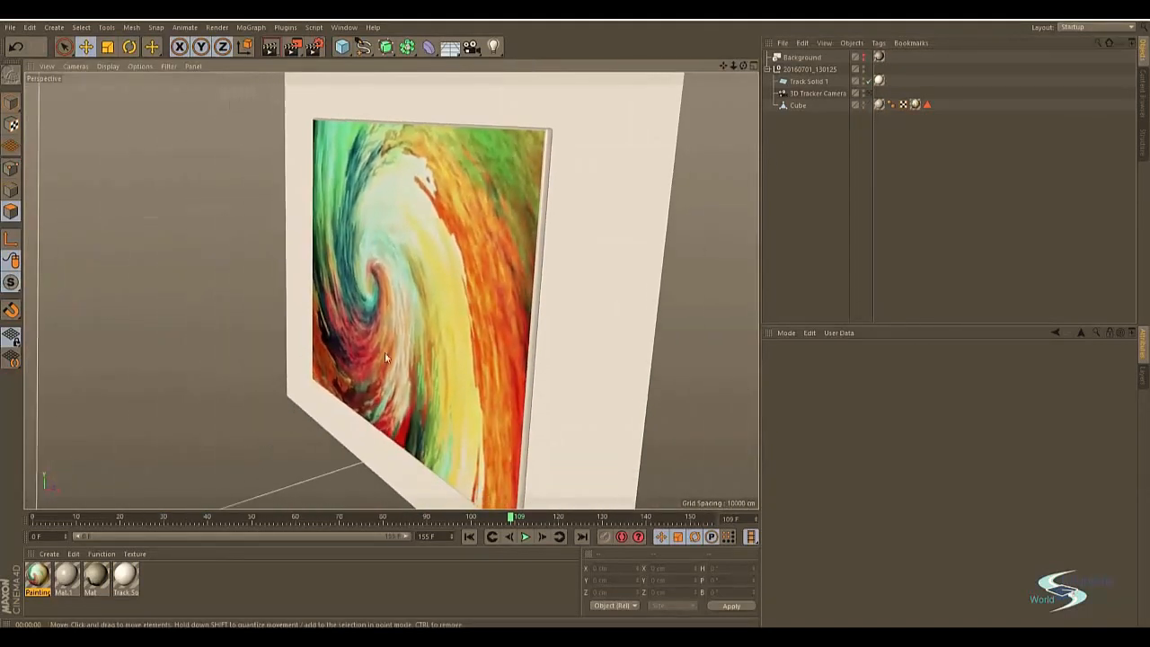
{"action": "double_click", "coordinate": [37, 579]}
{"action": "mouse_move", "coordinate": [292, 90]}
{"action": "left_mouse_down"}
{"action": "mouse_move", "coordinate": [590, 130]}
{"action": "mouse_move", "coordinate": [703, 78]}
{"action": "left_mouse_up"}
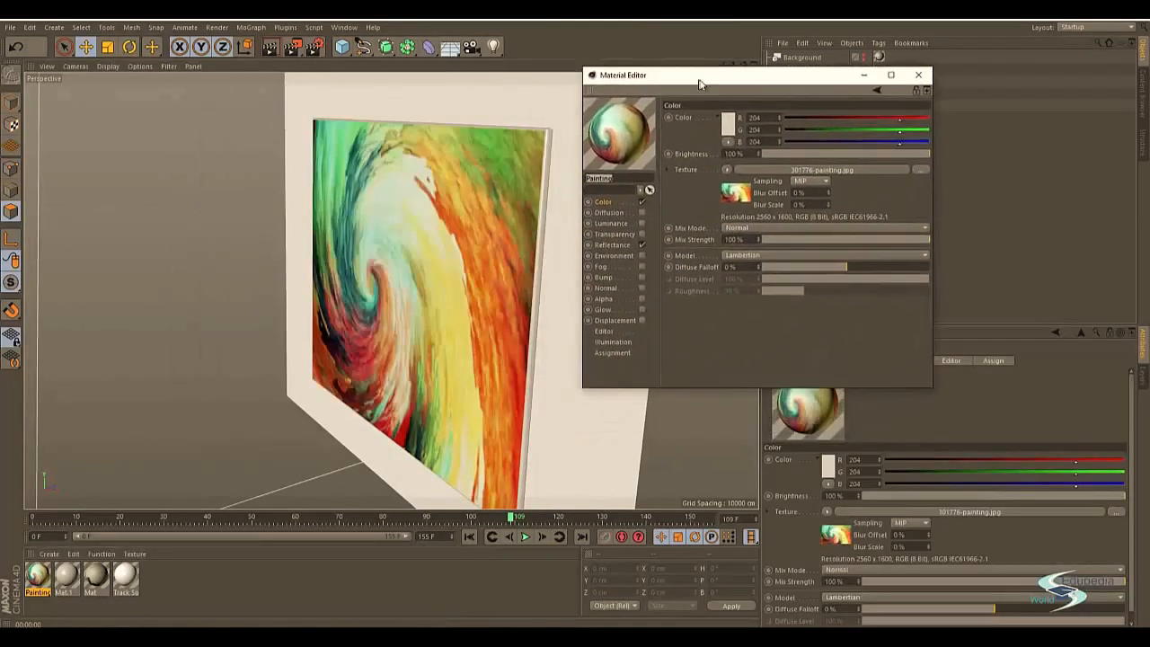
{"action": "left_click", "coordinate": [616, 243]}
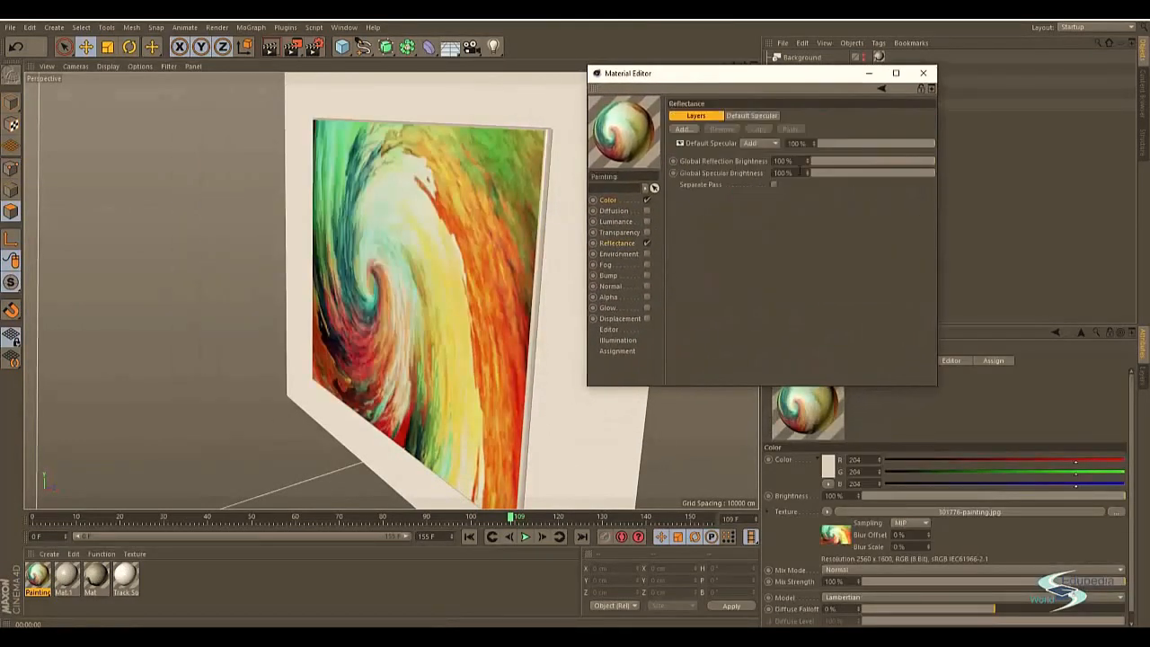
{"action": "left_click", "coordinate": [759, 115]}
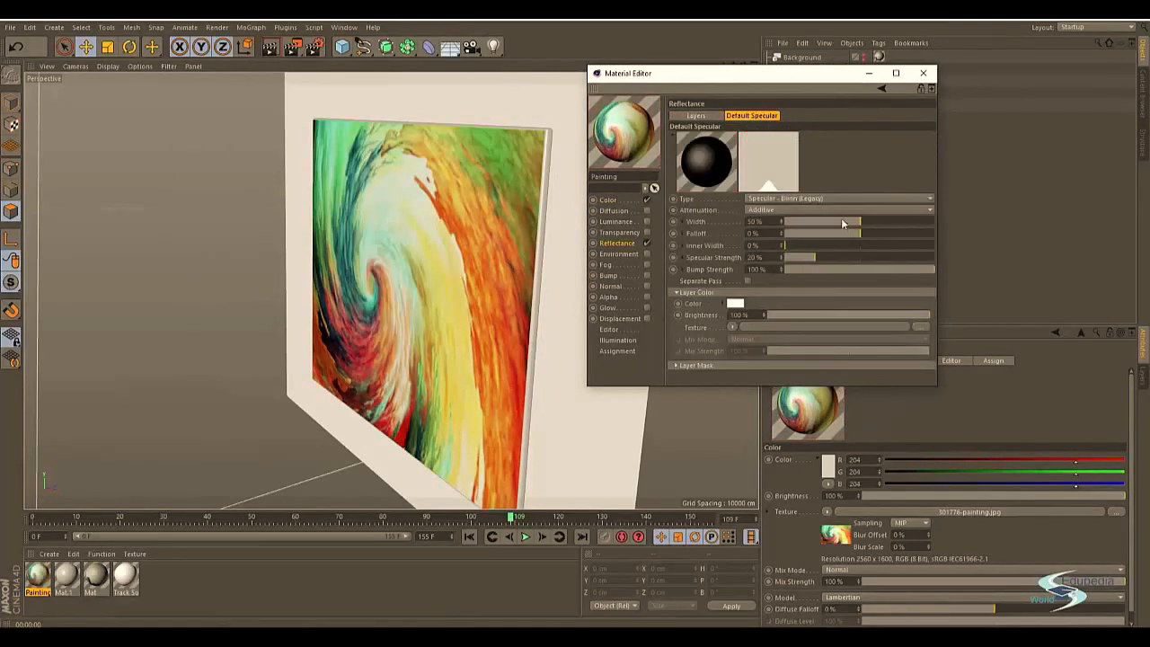
{"action": "left_click", "coordinate": [840, 221]}
{"action": "left_click_drag", "start_coordinate": [833, 258], "coordinate": [848, 258]}
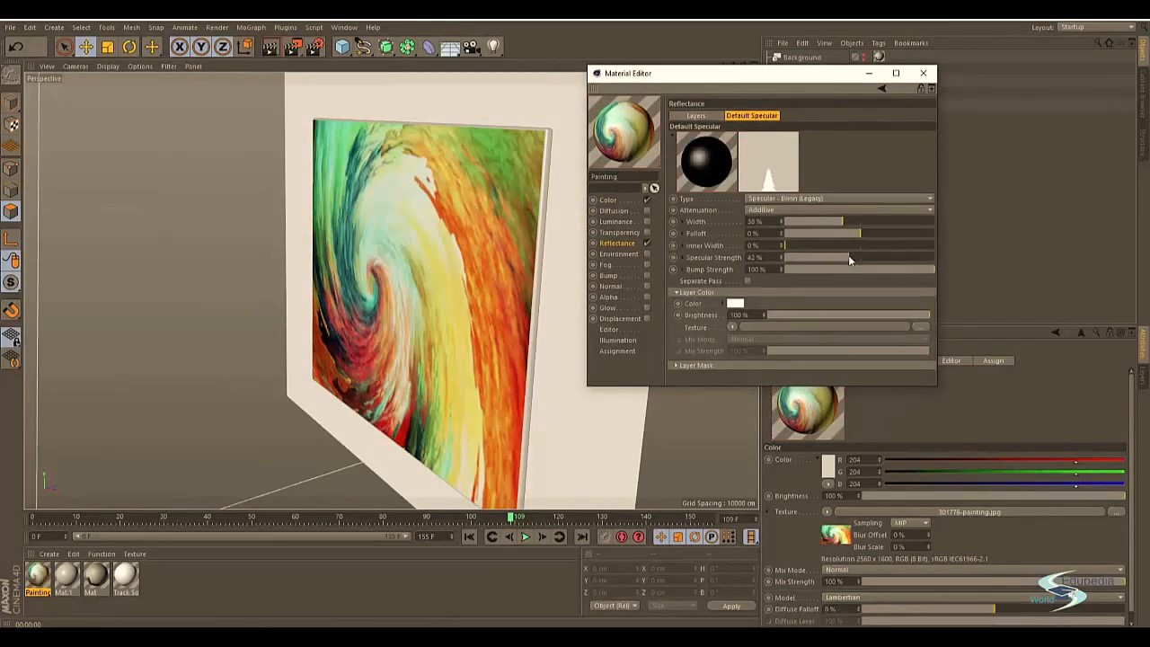
{"action": "left_click", "coordinate": [859, 233]}
{"action": "left_click", "coordinate": [781, 237]}
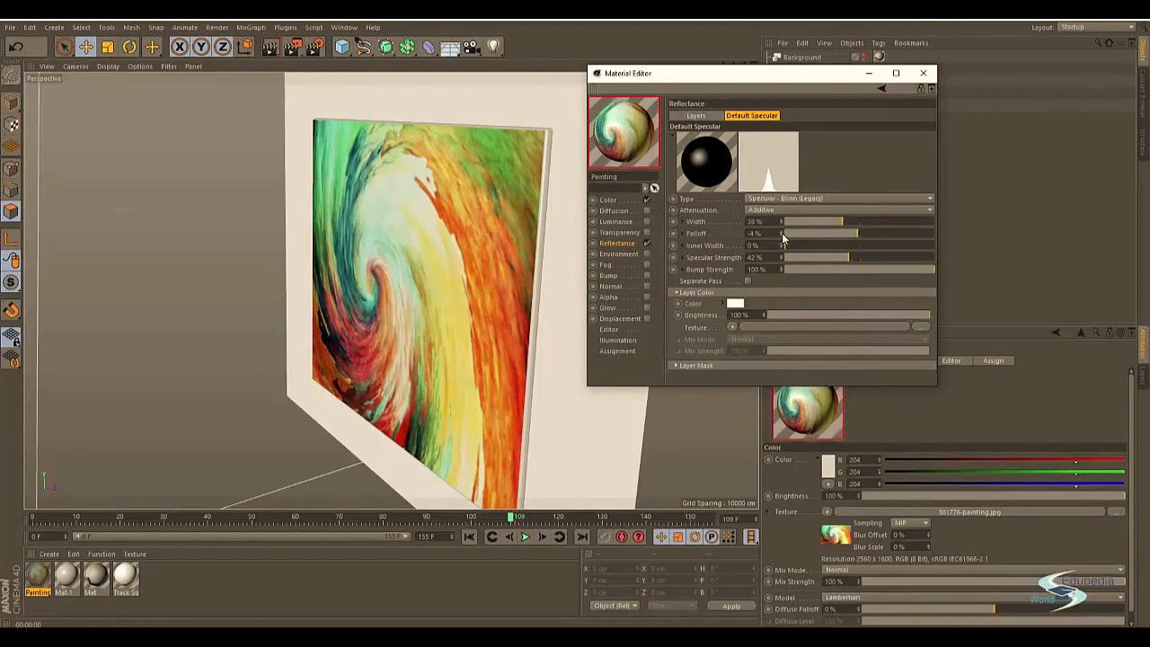
{"action": "left_click", "coordinate": [781, 237]}
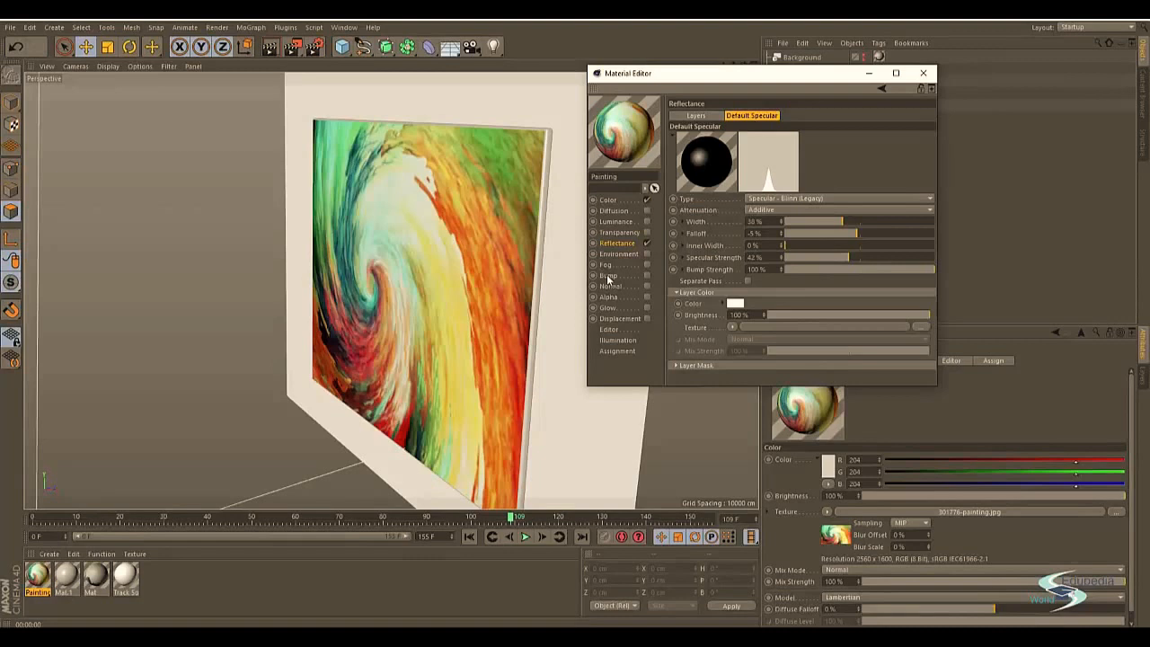
Step: Enable the Painting material's Bump channel and load the 301776-painting.jpg bitmap as its texture
{"action": "left_click", "coordinate": [611, 277]}
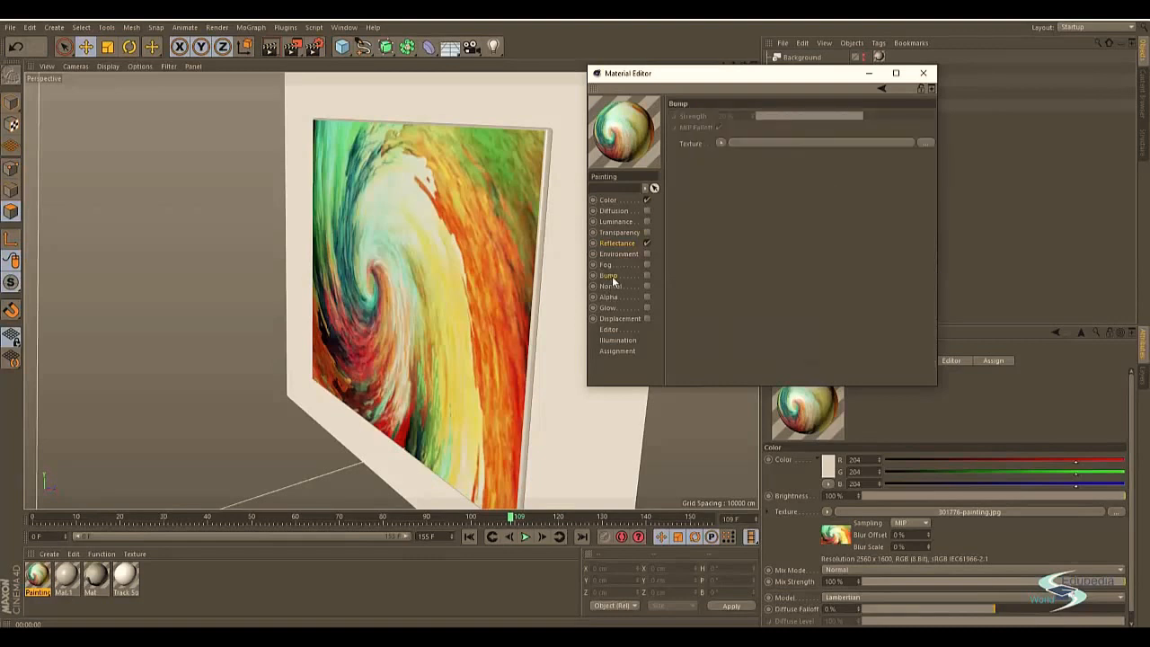
{"action": "left_click", "coordinate": [647, 276]}
{"action": "left_click", "coordinate": [719, 144]}
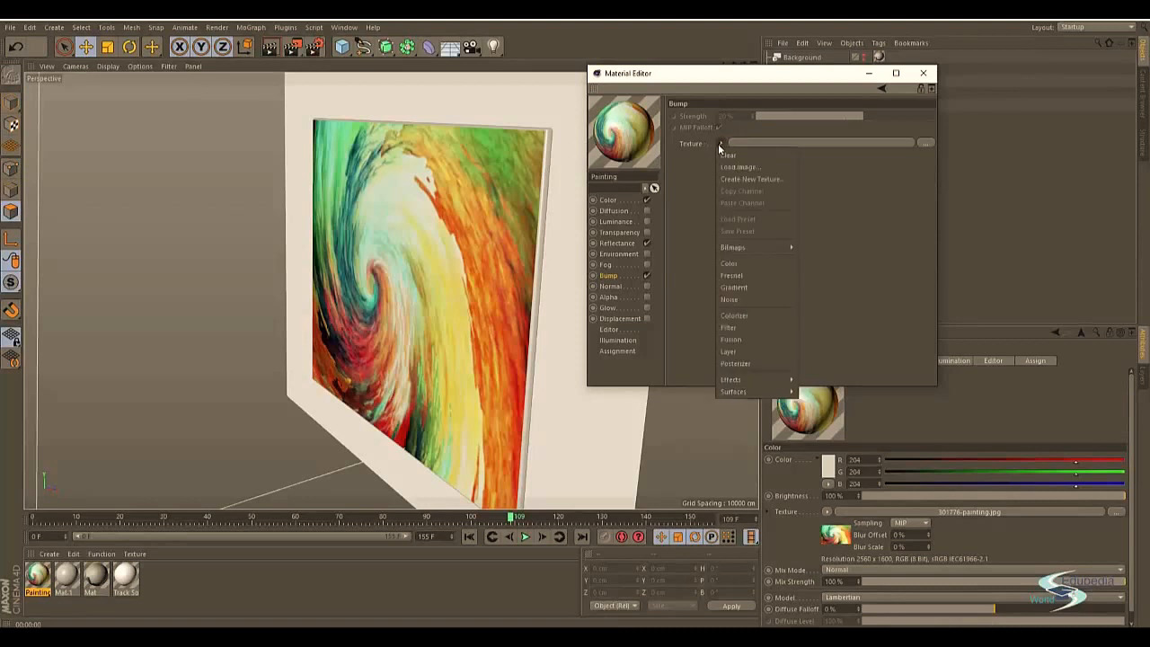
{"action": "left_click", "coordinate": [698, 179]}
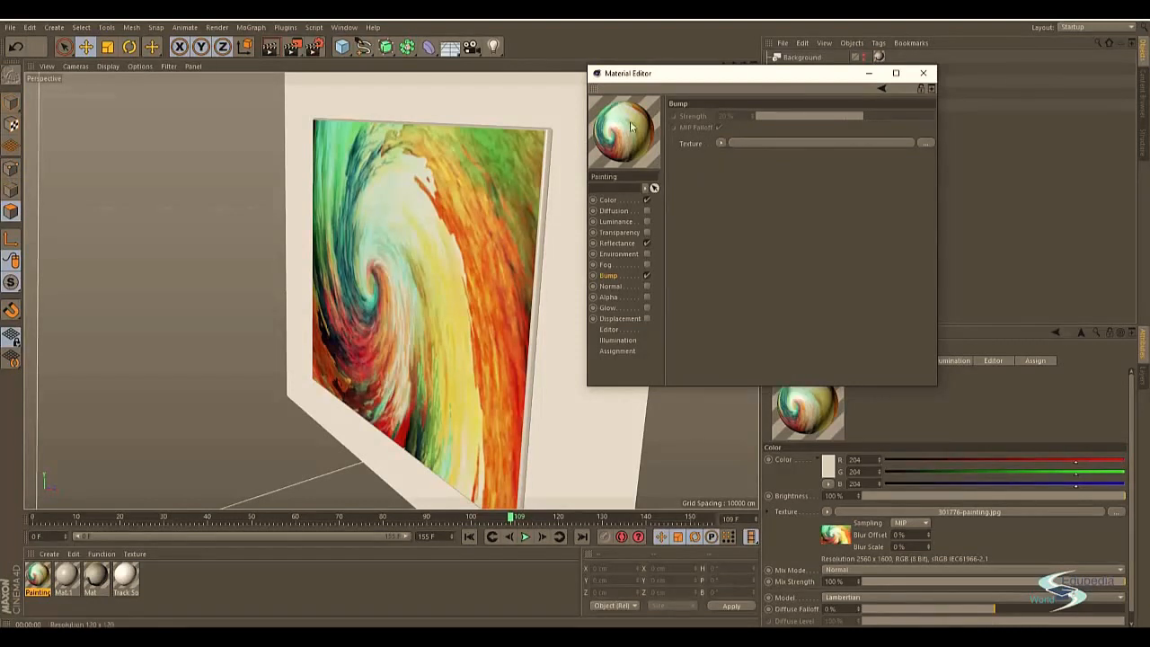
{"action": "left_click", "coordinate": [720, 143]}
{"action": "mouse_move", "coordinate": [737, 248]}
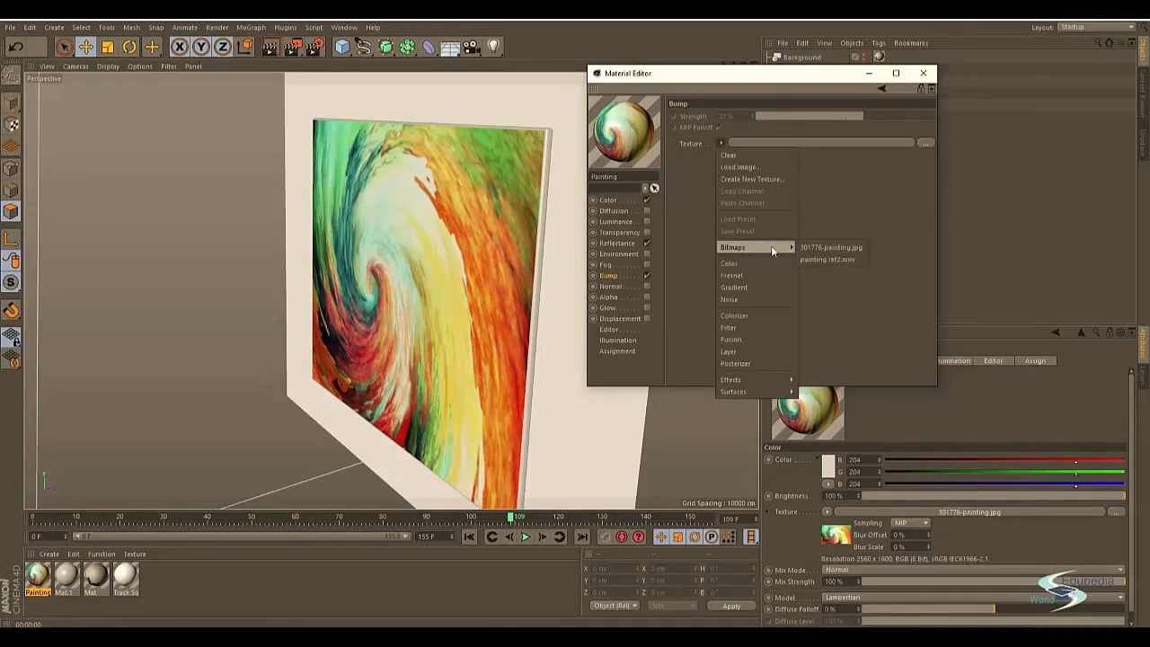
{"action": "left_click", "coordinate": [837, 248]}
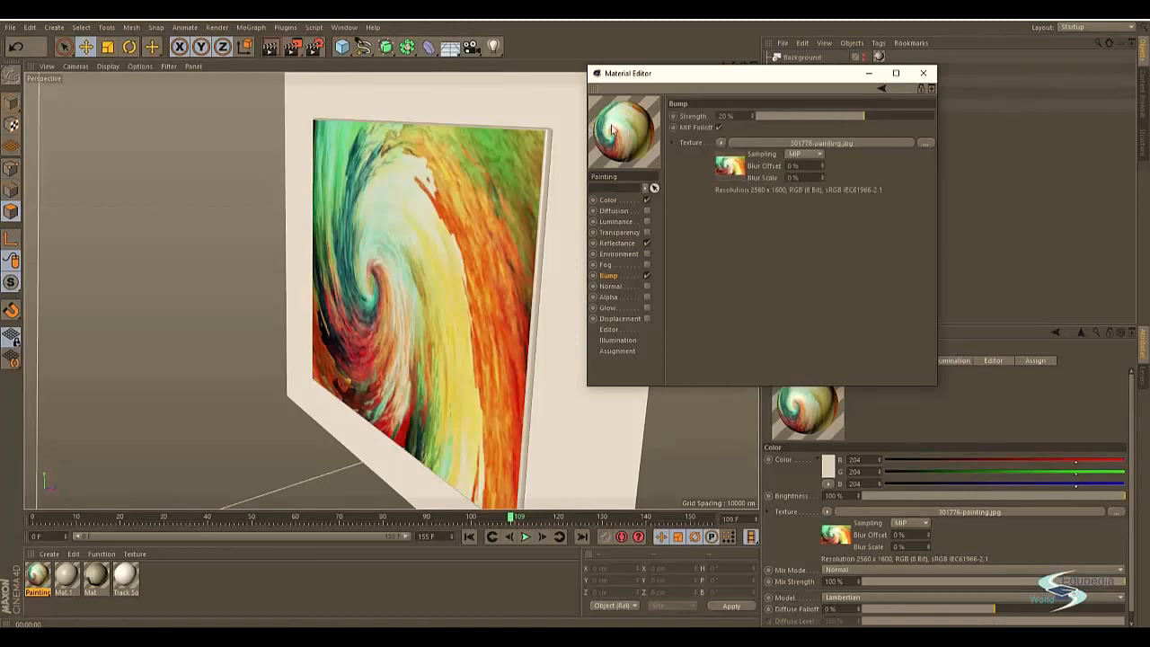
Step: Examine the bump bitmap of the painting enlarged in its own preview window and return to the Bump settings
{"action": "left_click", "coordinate": [733, 166]}
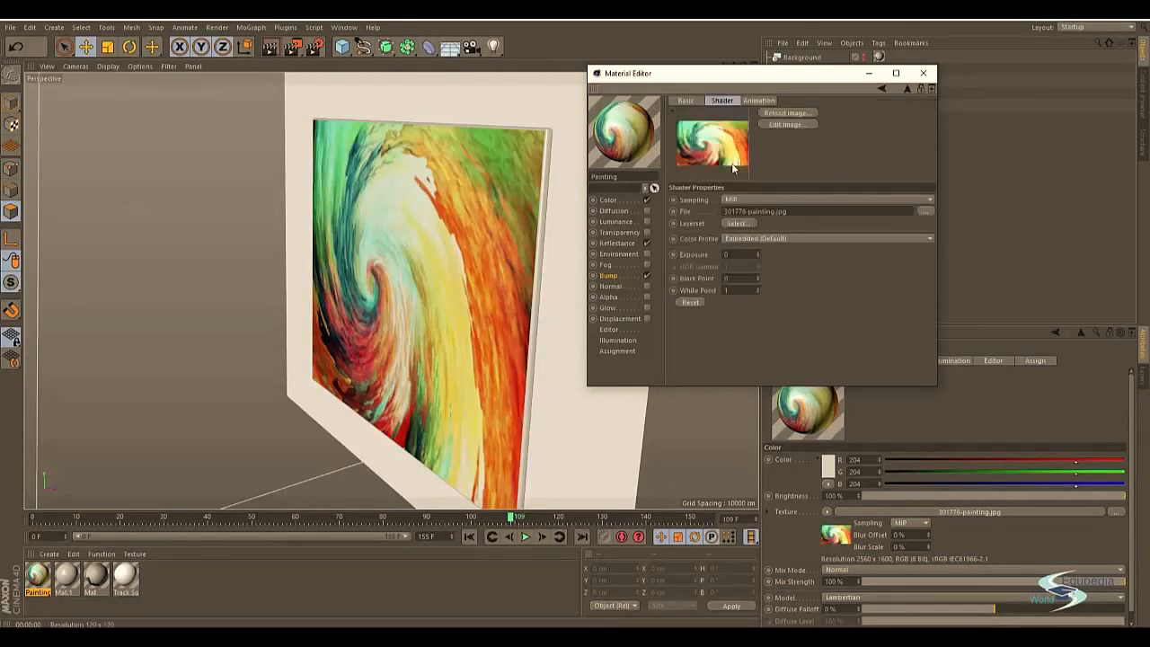
{"action": "left_click", "coordinate": [779, 123]}
{"action": "left_click", "coordinate": [718, 164]}
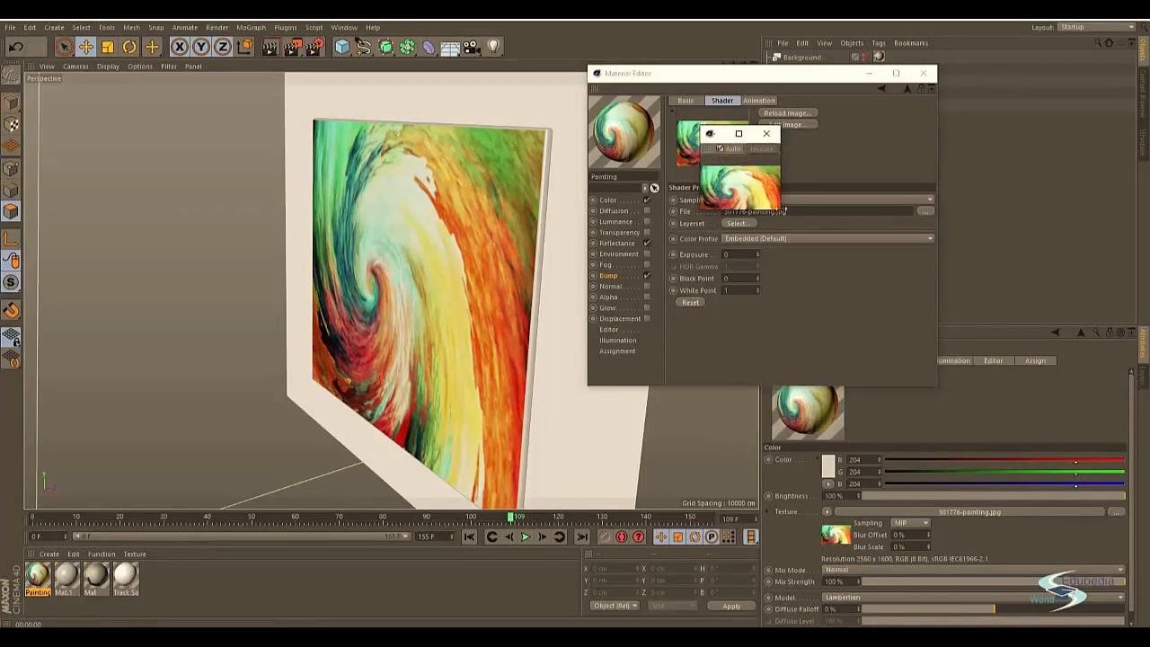
{"action": "left_click_drag", "start_coordinate": [785, 211], "coordinate": [923, 231]}
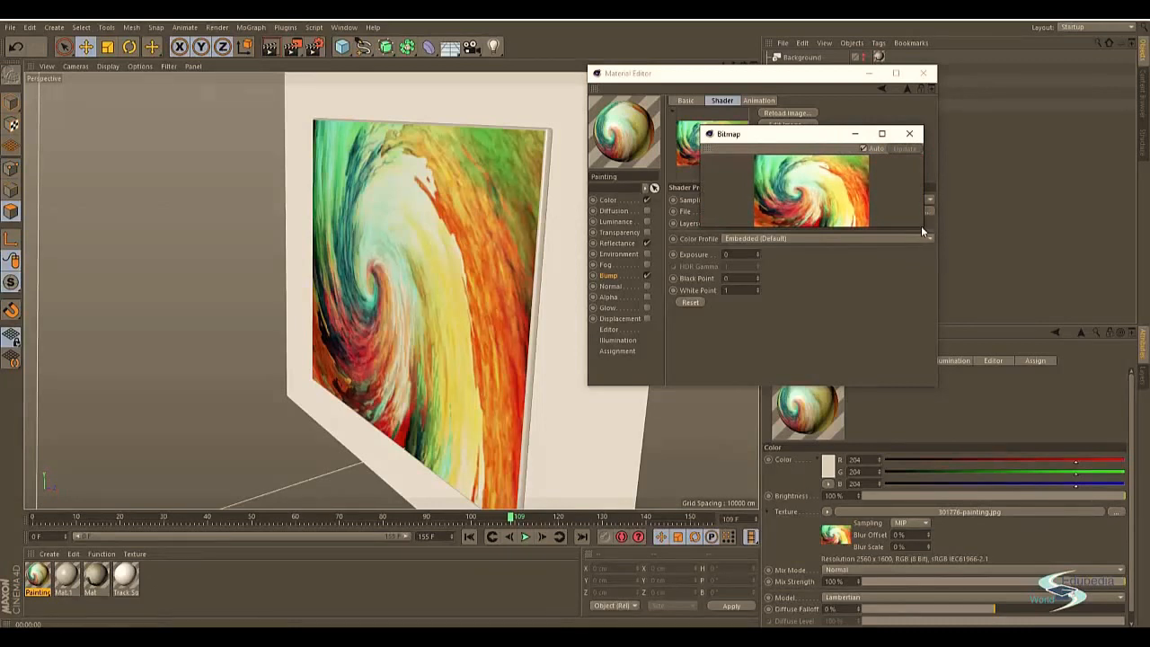
{"action": "left_click_drag", "start_coordinate": [921, 229], "coordinate": [1148, 501]}
{"action": "left_click_drag", "start_coordinate": [816, 136], "coordinate": [375, 69]}
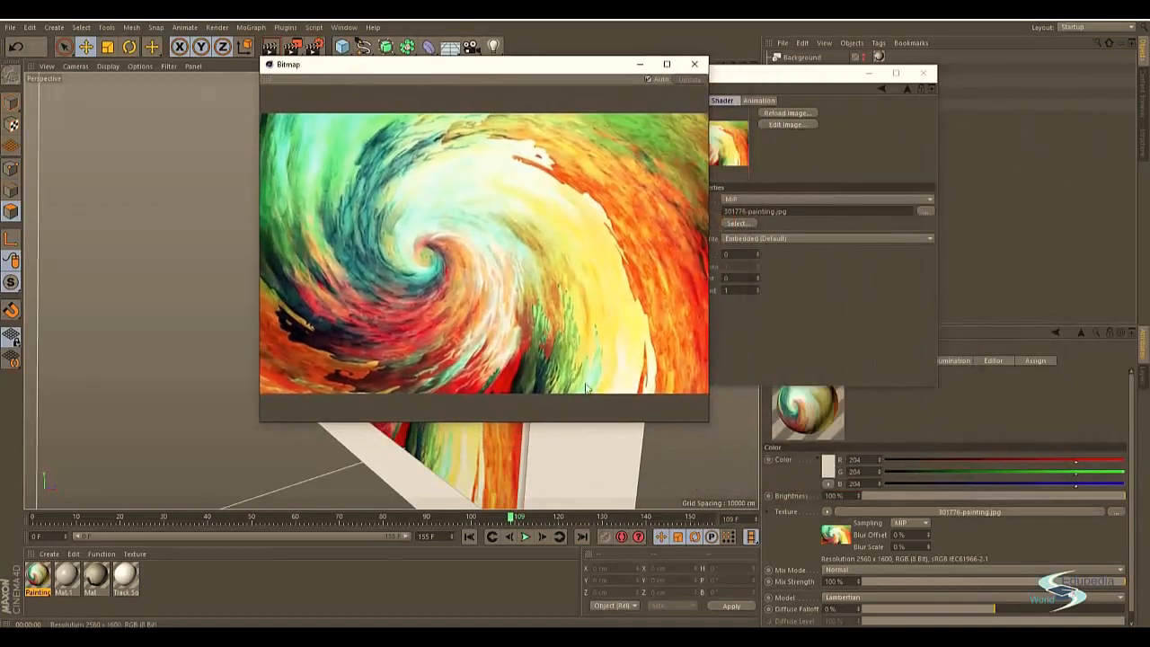
{"action": "left_click_drag", "start_coordinate": [707, 422], "coordinate": [868, 474]}
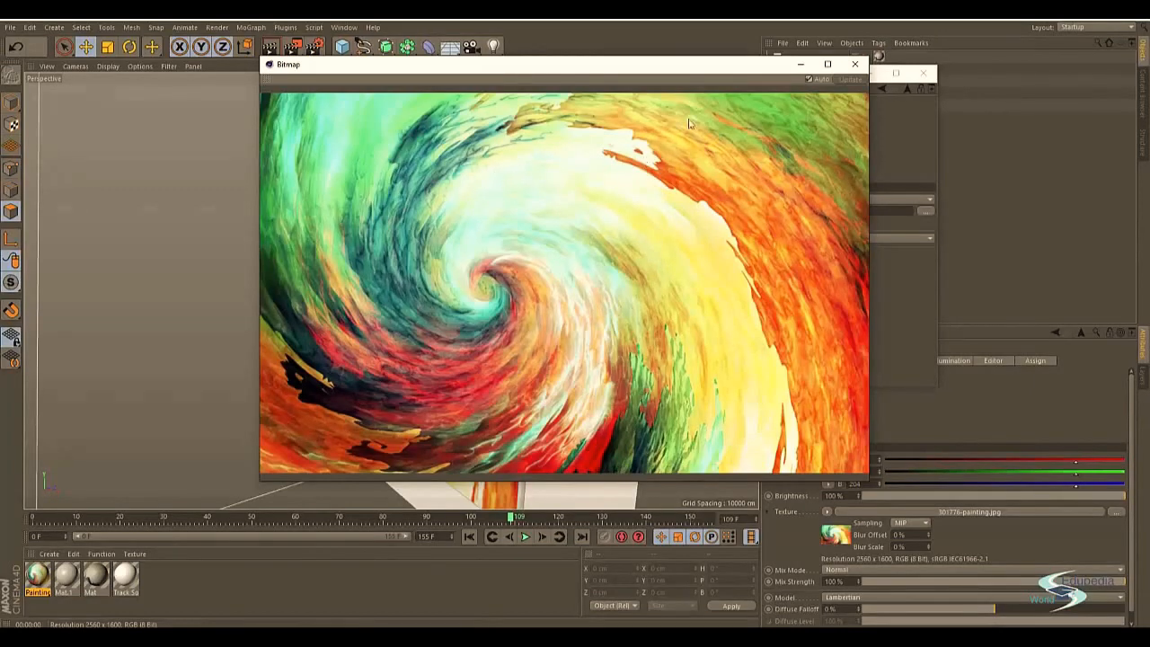
{"action": "left_click", "coordinate": [853, 66]}
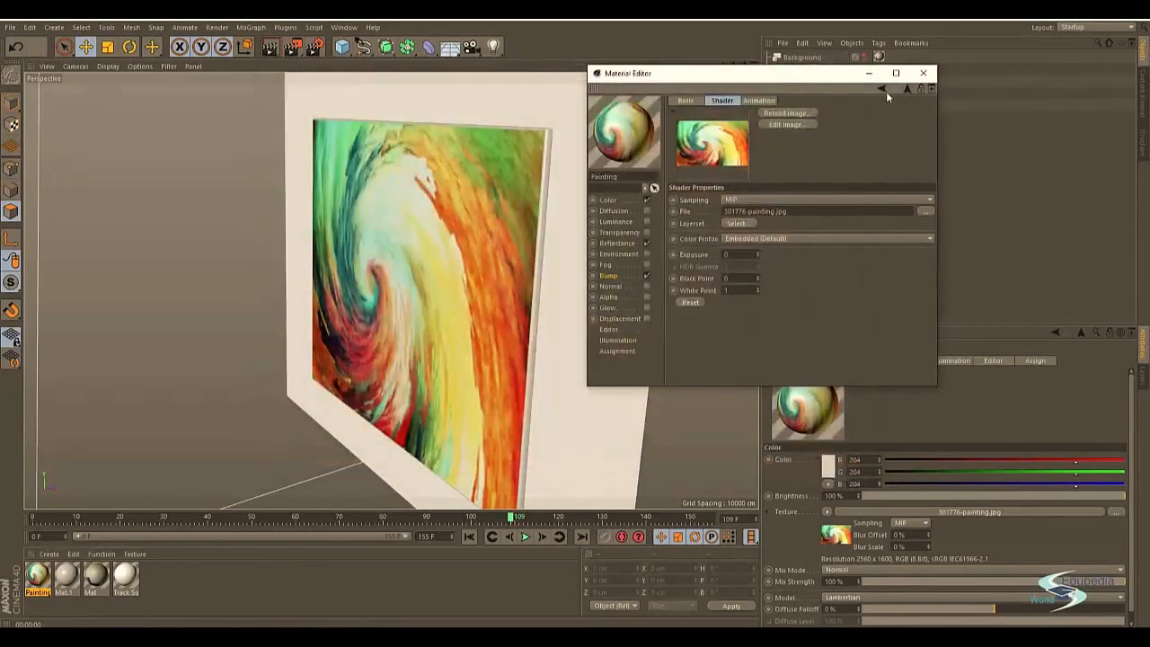
{"action": "left_click", "coordinate": [884, 89]}
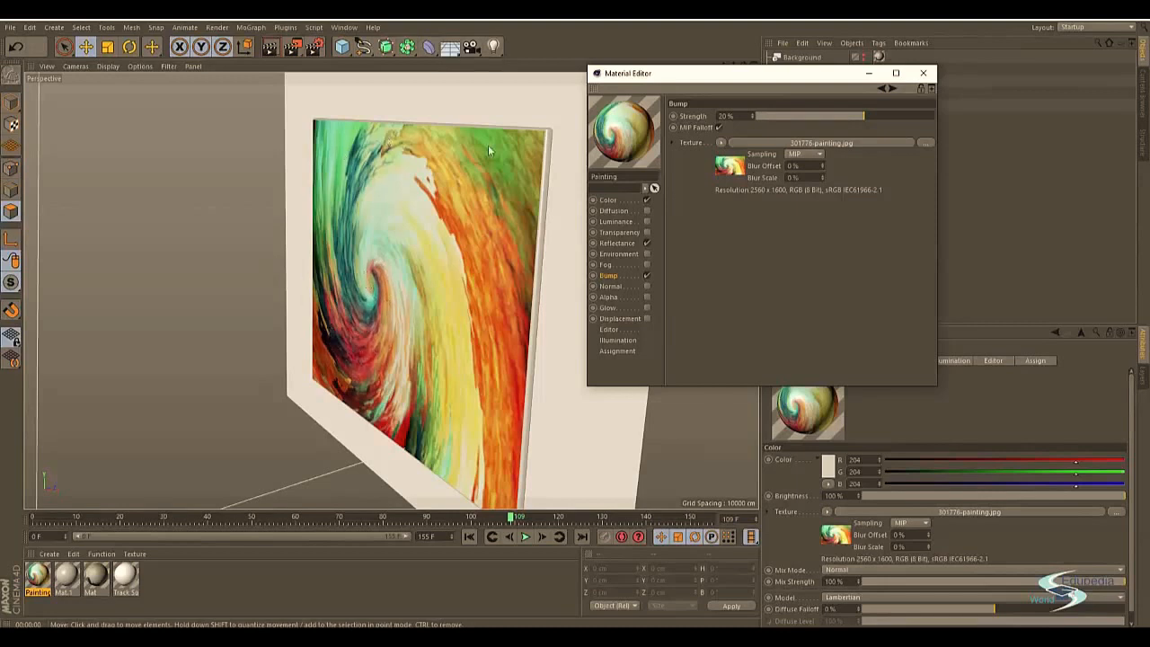
Step: Wrap the bump texture in a Filter shader, fully desaturate it, set the bump strength to 37% and close the material
{"action": "left_click", "coordinate": [722, 144]}
{"action": "left_click", "coordinate": [729, 367]}
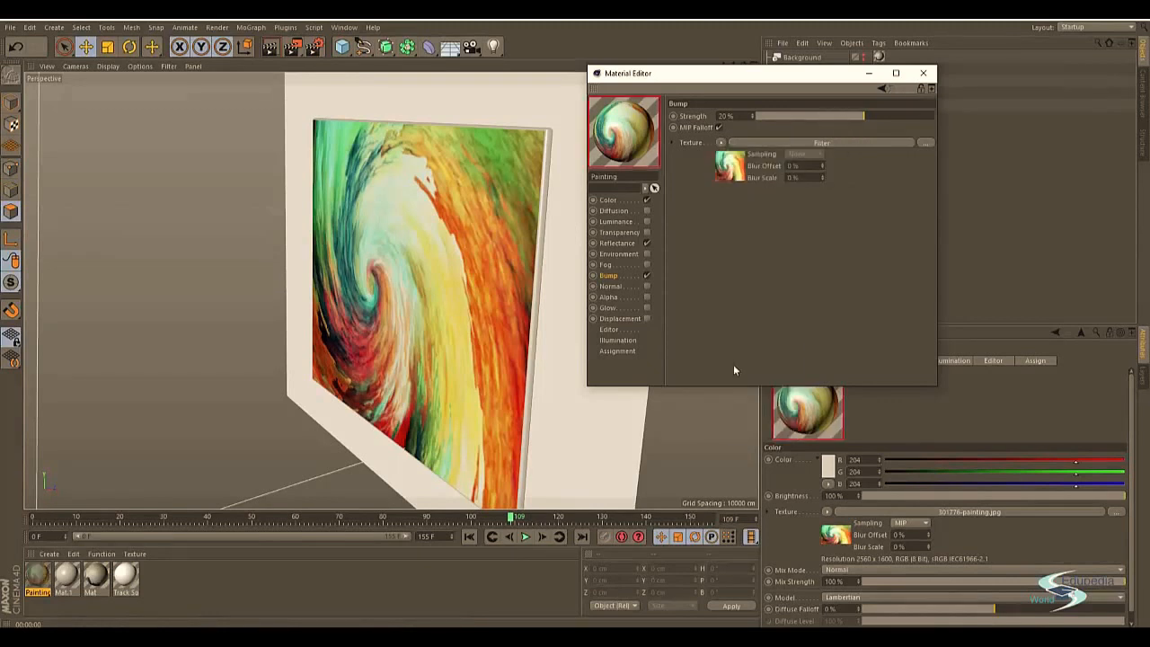
{"action": "left_click", "coordinate": [824, 142]}
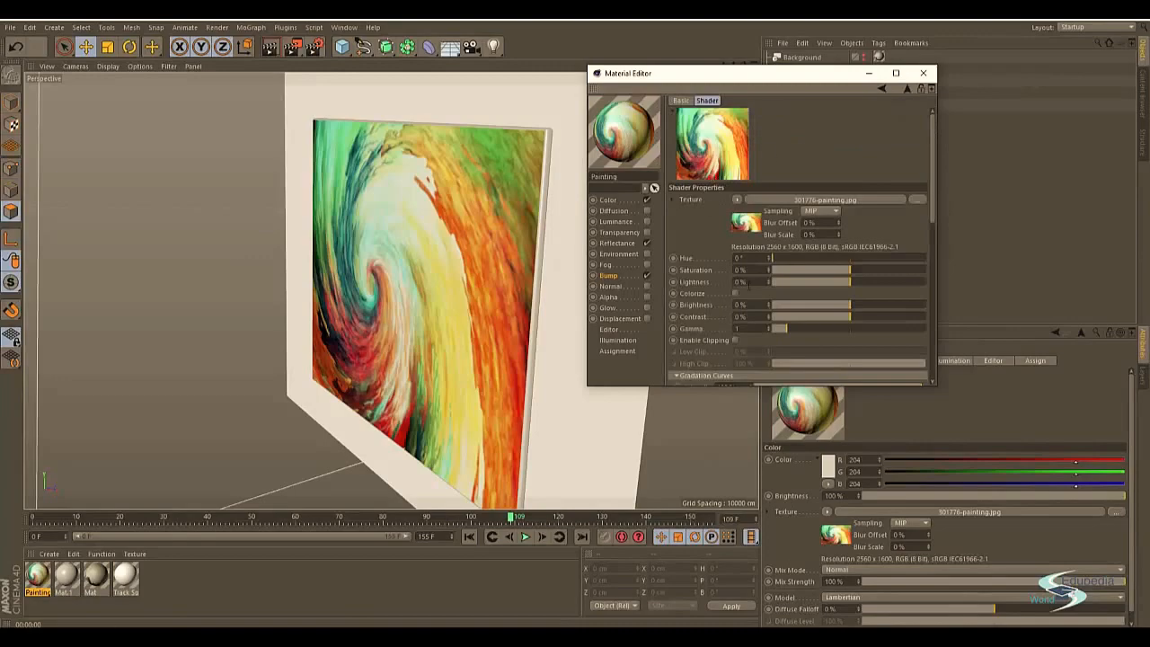
{"action": "left_click_drag", "start_coordinate": [837, 274], "coordinate": [764, 272]}
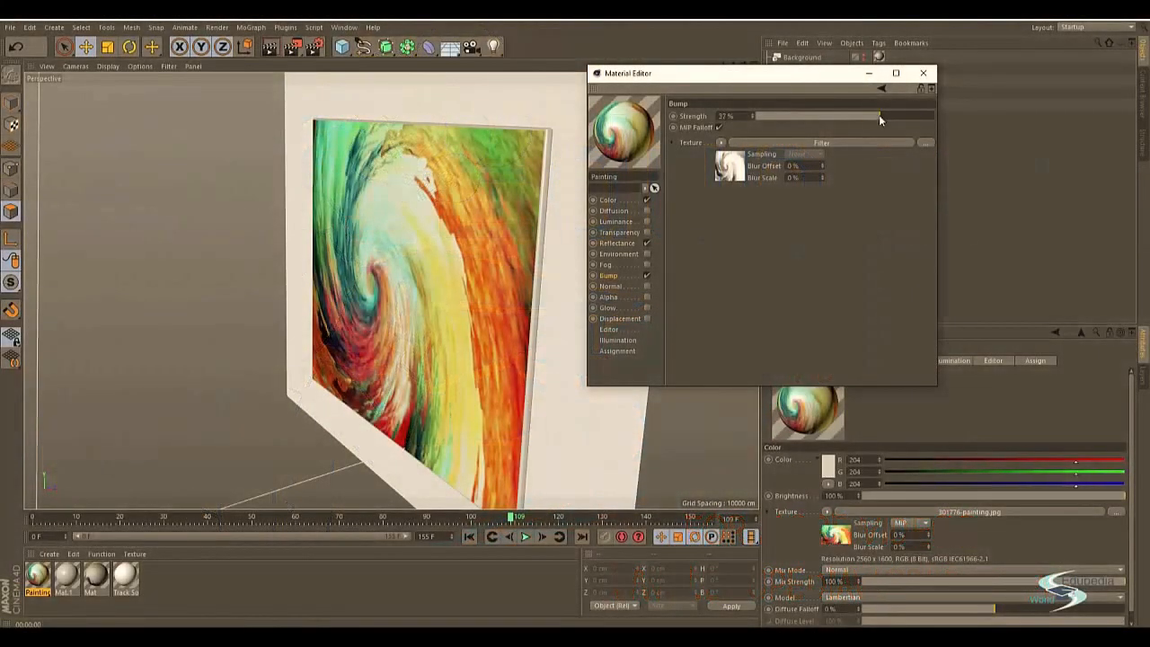
{"action": "left_click", "coordinate": [922, 73]}
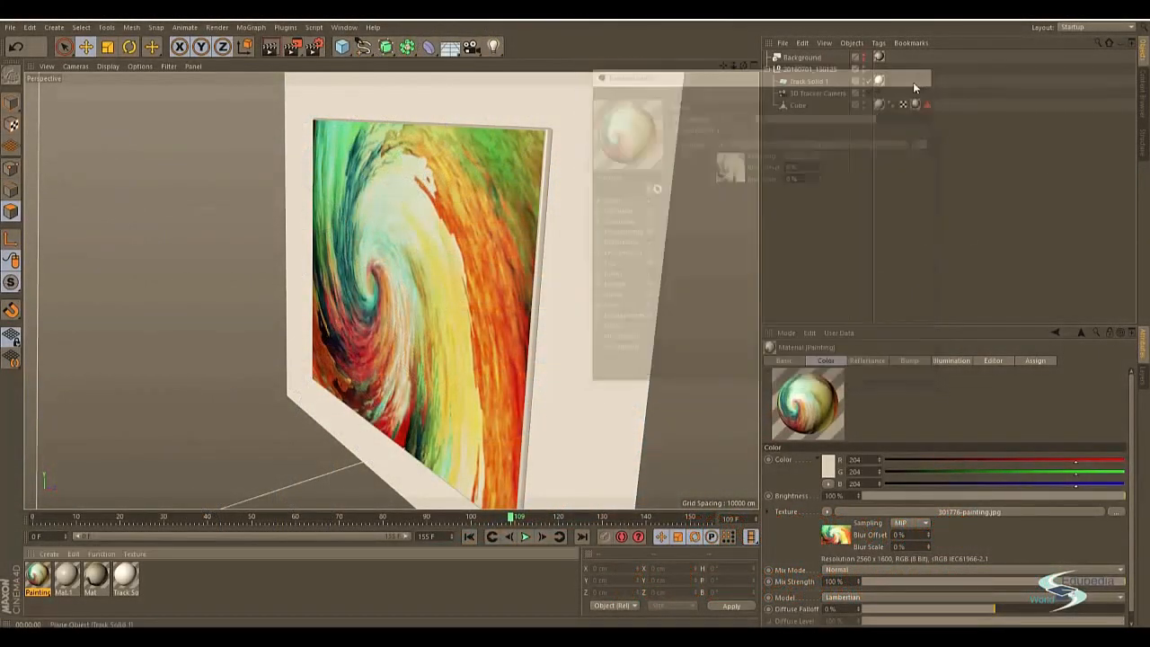
Step: Preview-render the painting from several angles and up close to examine its bump relief
{"action": "middle_click_drag", "start_coordinate": [453, 212], "coordinate": [476, 184], "text": "alt"}
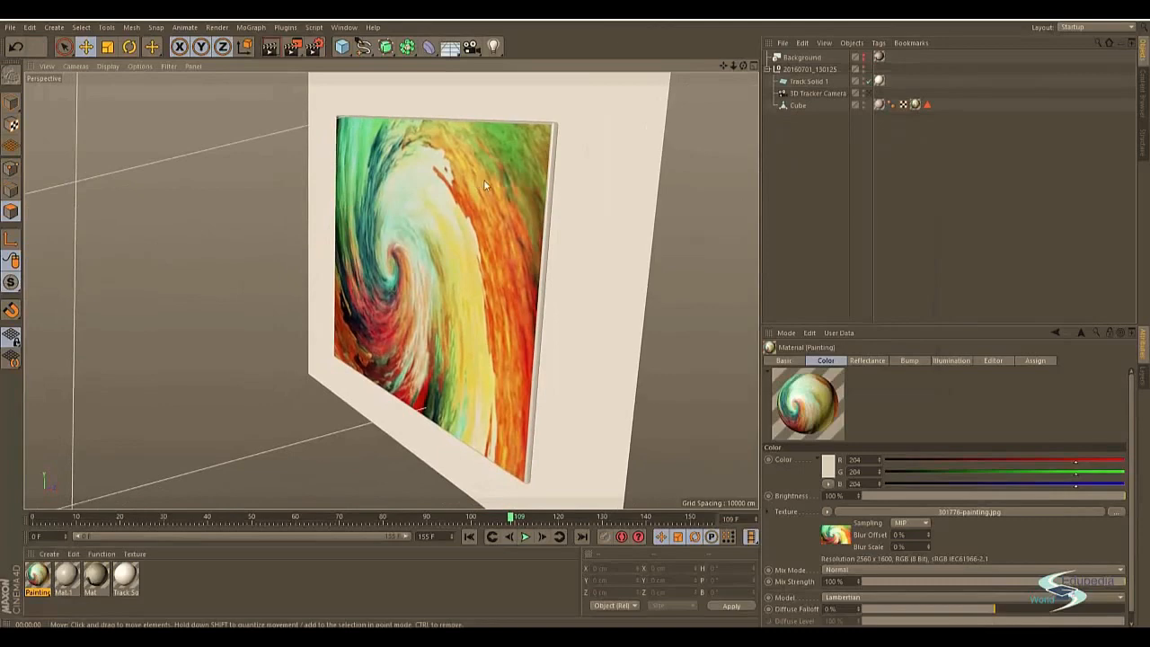
{"action": "key", "text": "ctrl+r"}
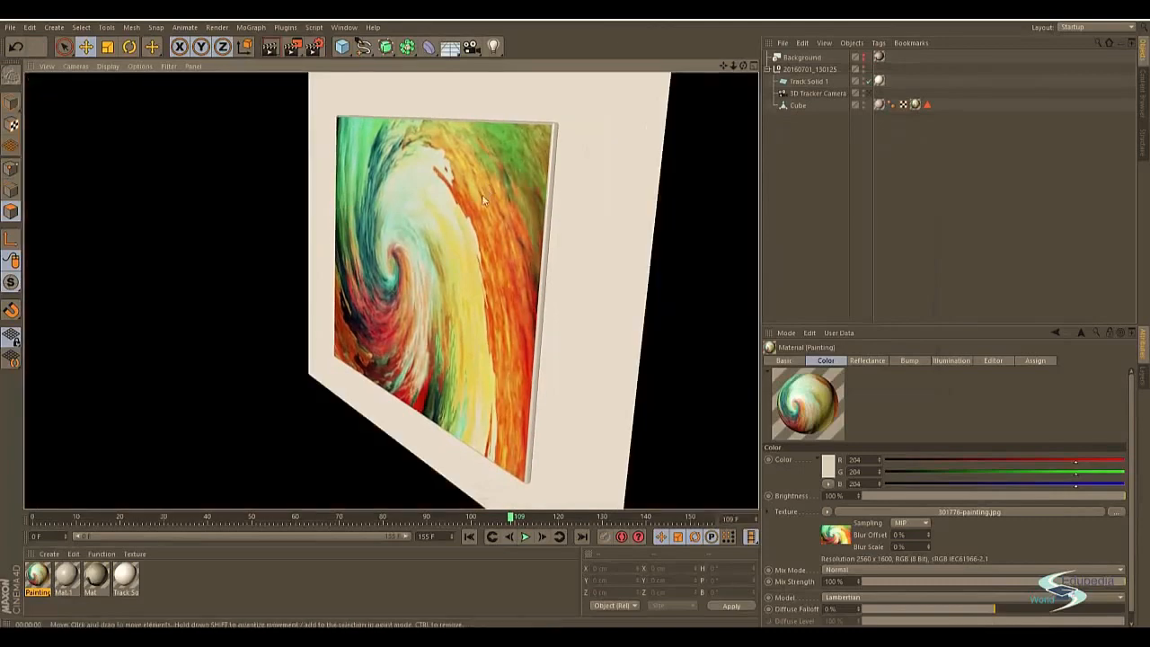
{"action": "right_click_drag", "start_coordinate": [491, 162], "coordinate": [568, 137], "text": "alt"}
{"action": "left_click_drag", "start_coordinate": [567, 137], "coordinate": [505, 157], "text": "alt"}
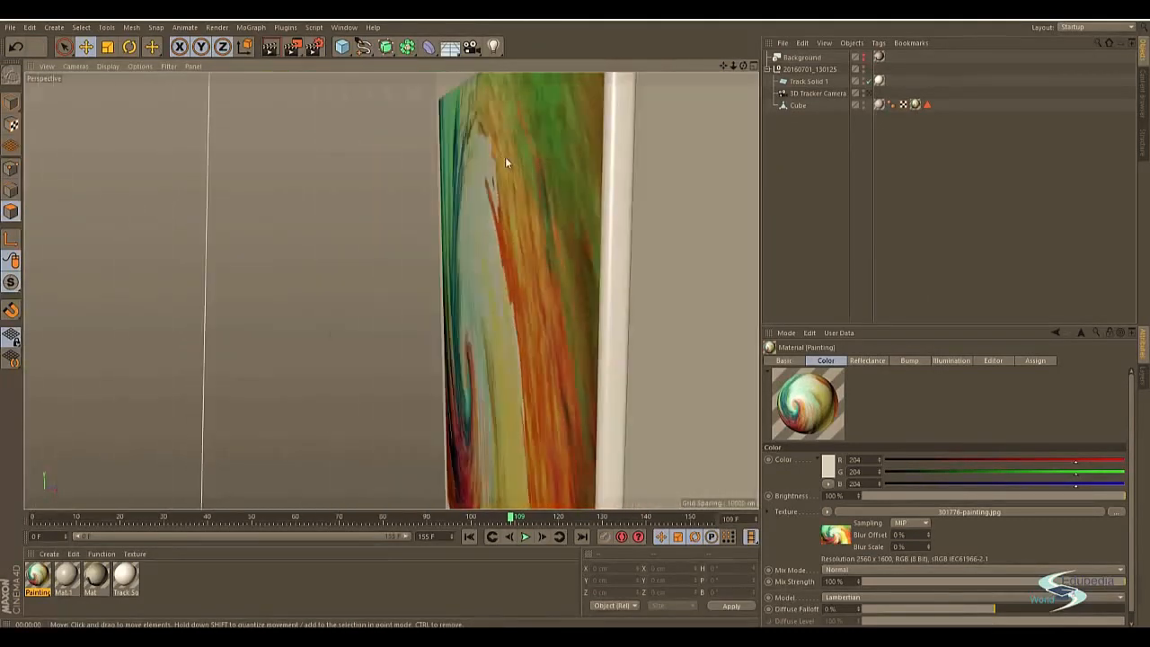
{"action": "key", "text": "ctrl+r"}
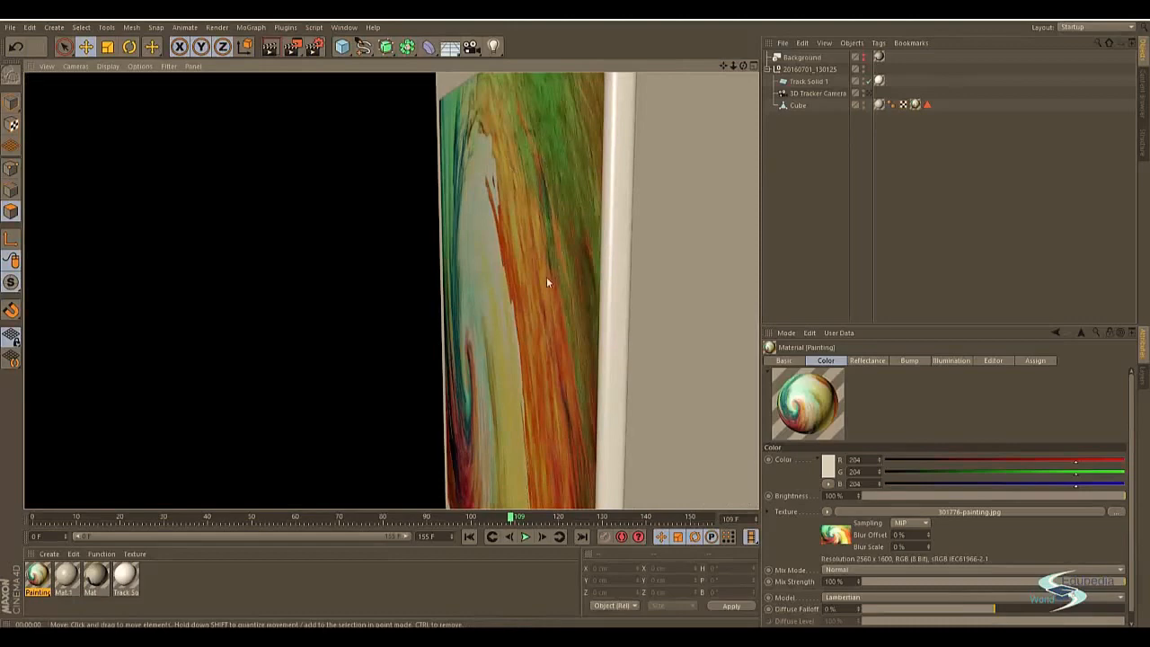
{"action": "mouse_move", "coordinate": [579, 205]}
{"action": "left_mouse_down", "text": "alt"}
{"action": "mouse_move", "coordinate": [580, 243]}
{"action": "mouse_move", "coordinate": [578, 216]}
{"action": "left_mouse_up", "text": "alt"}
{"action": "key", "text": "ctrl+r"}
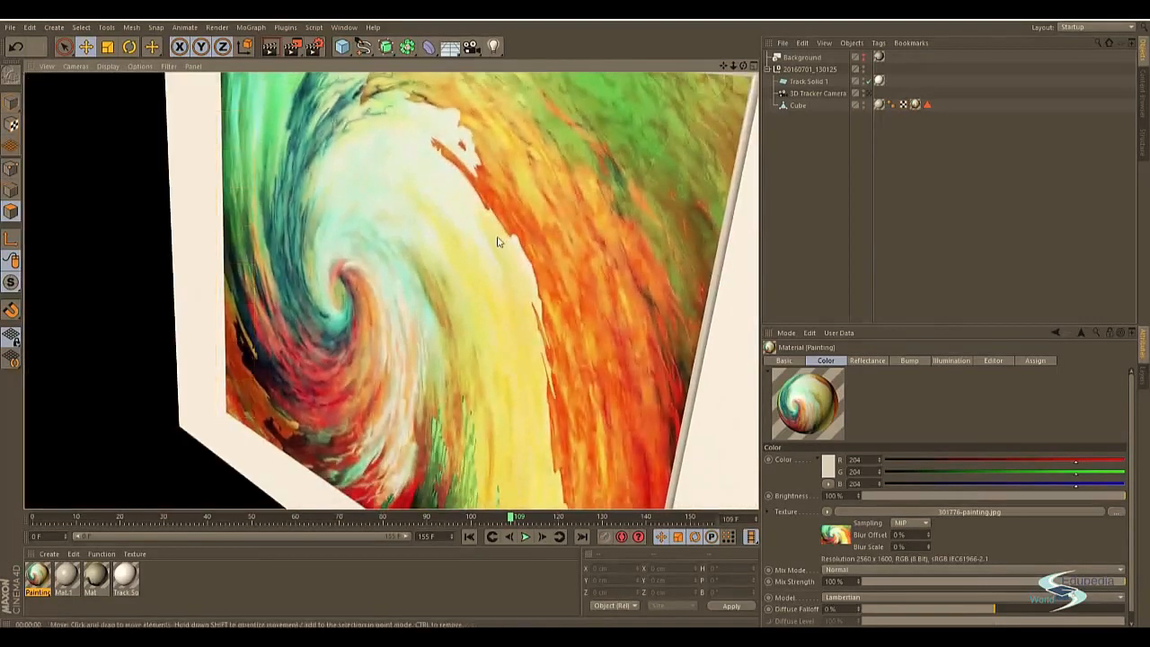
{"action": "right_click_drag", "start_coordinate": [500, 233], "coordinate": [467, 230], "text": "alt"}
{"action": "mouse_move", "coordinate": [467, 231]}
{"action": "left_mouse_down", "text": "alt"}
{"action": "mouse_move", "coordinate": [435, 237]}
{"action": "mouse_move", "coordinate": [424, 208]}
{"action": "left_mouse_up", "text": "alt"}
Step: Enable the Painting material's Normal channel and load the 301776-painting.jpg bitmap as its texture
{"action": "double_click", "coordinate": [37, 577]}
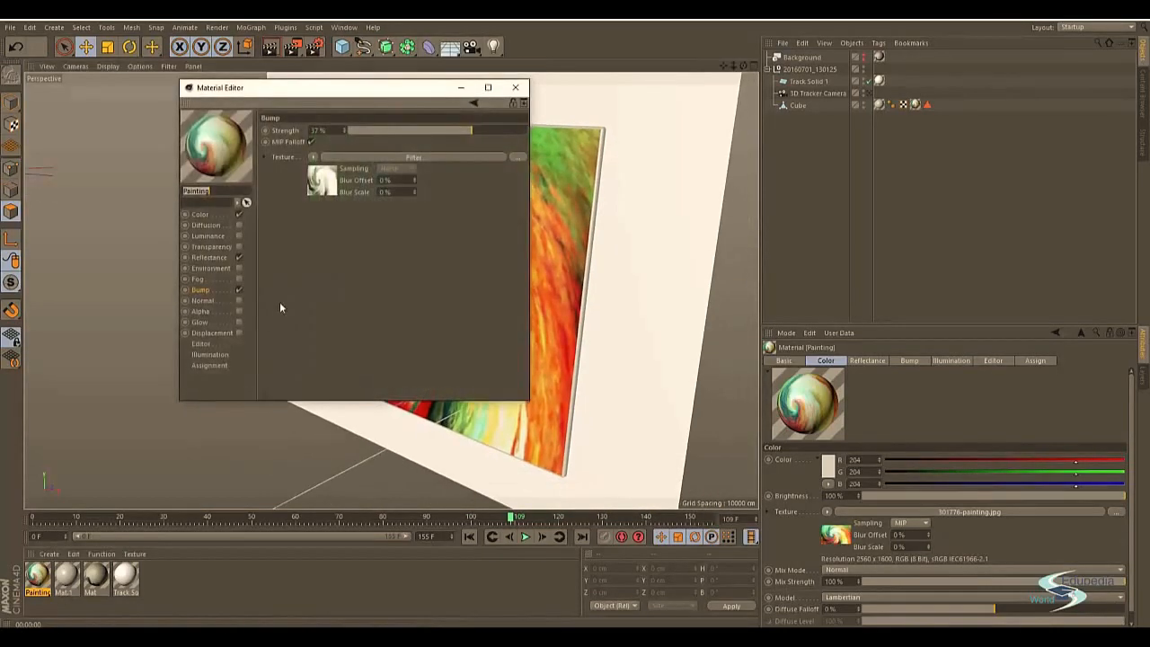
{"action": "left_click_drag", "start_coordinate": [340, 96], "coordinate": [717, 97]}
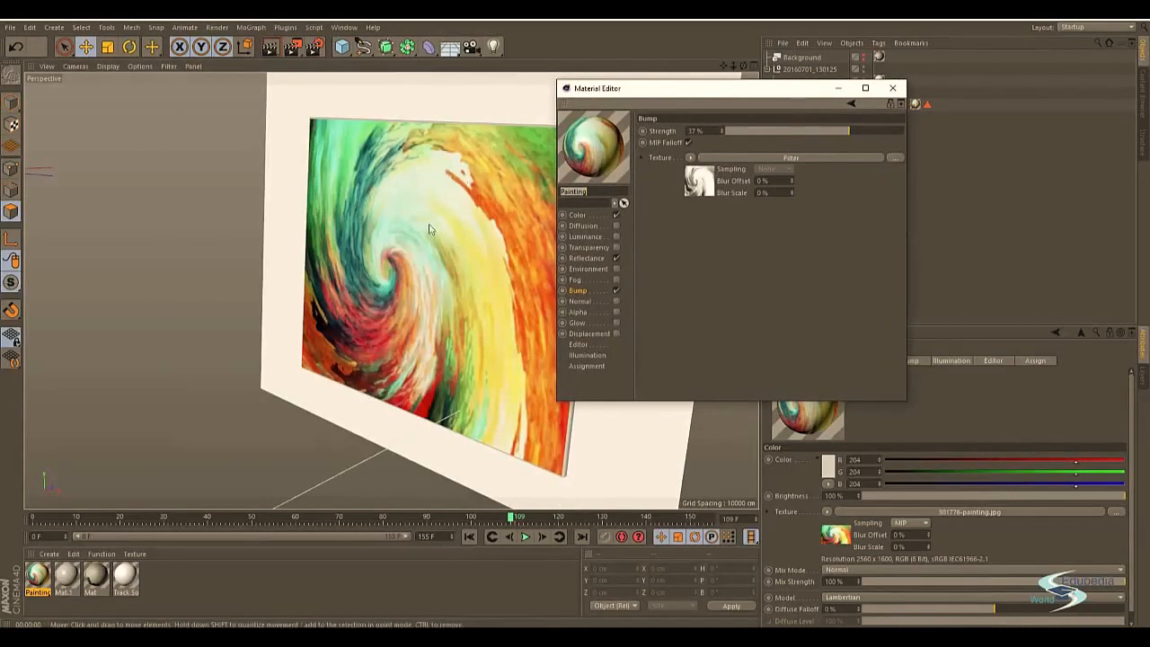
{"action": "left_click_drag", "start_coordinate": [402, 267], "coordinate": [344, 268], "text": "alt"}
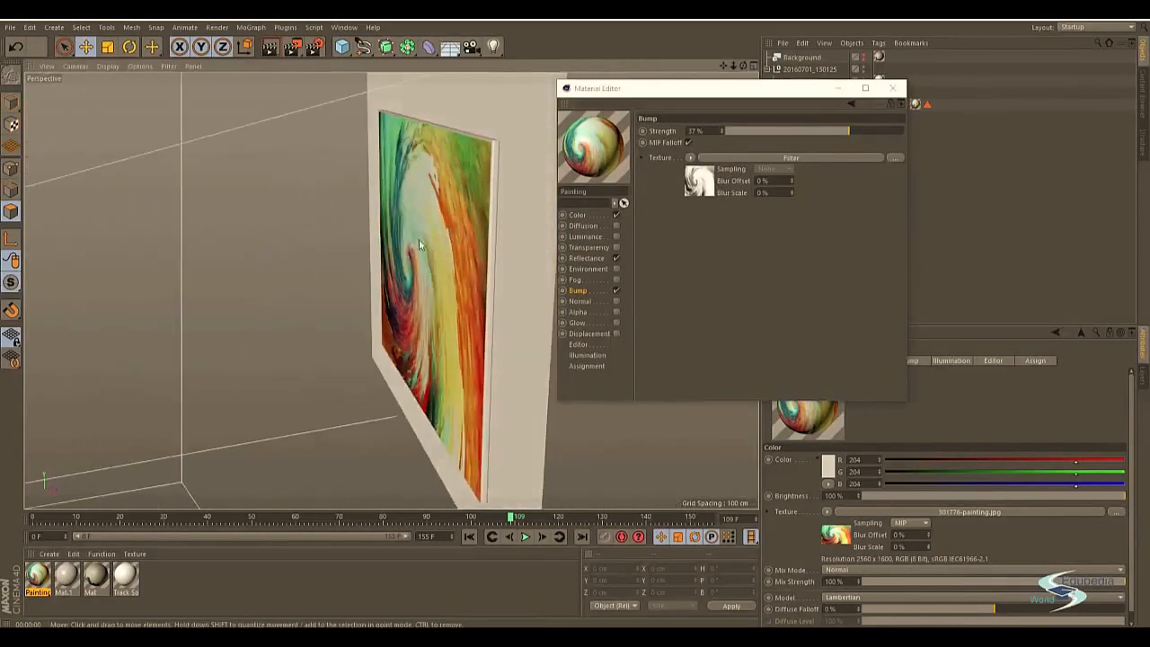
{"action": "left_click_drag", "start_coordinate": [408, 234], "coordinate": [454, 237], "text": "alt"}
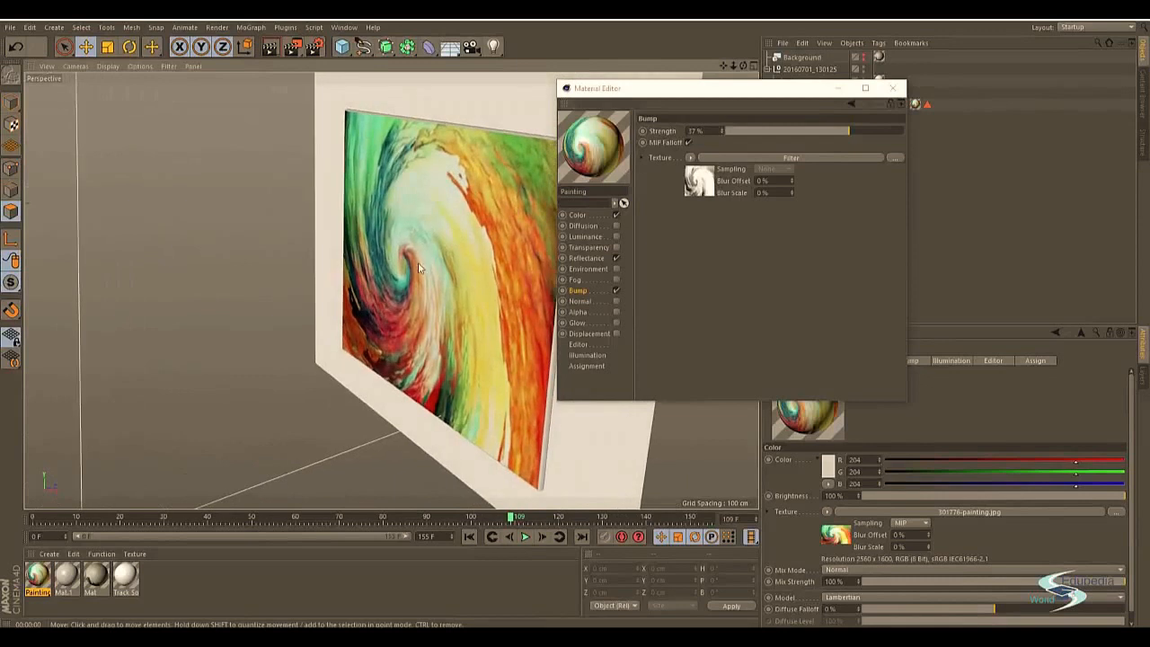
{"action": "left_click", "coordinate": [580, 301]}
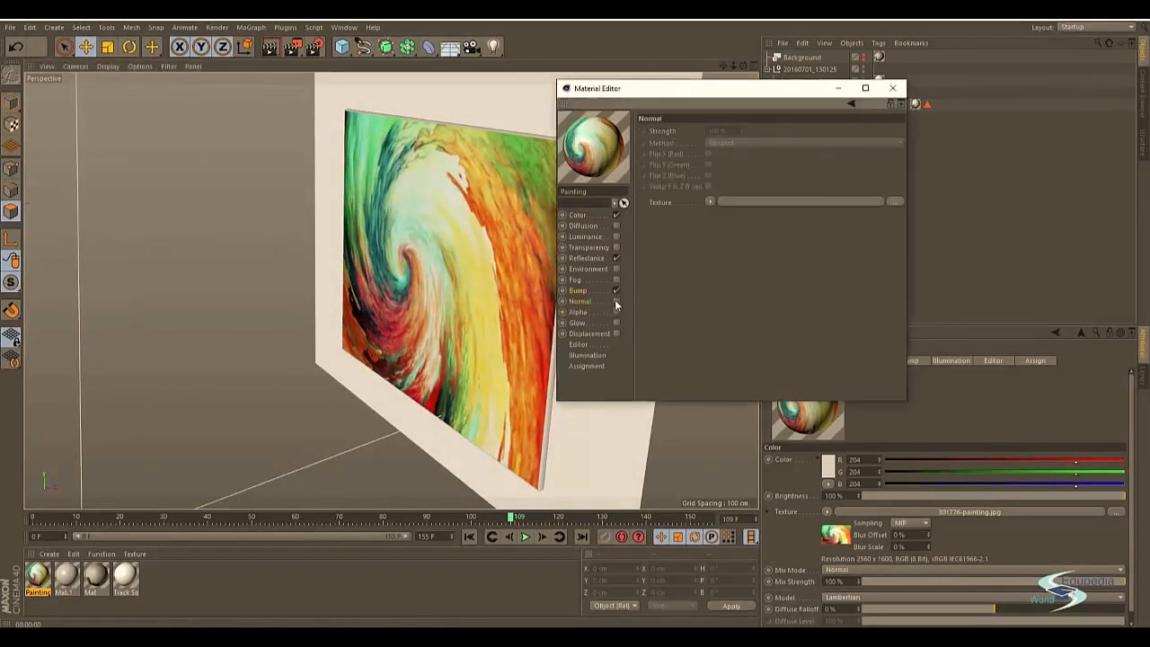
{"action": "left_click", "coordinate": [616, 302]}
{"action": "left_click", "coordinate": [711, 203]}
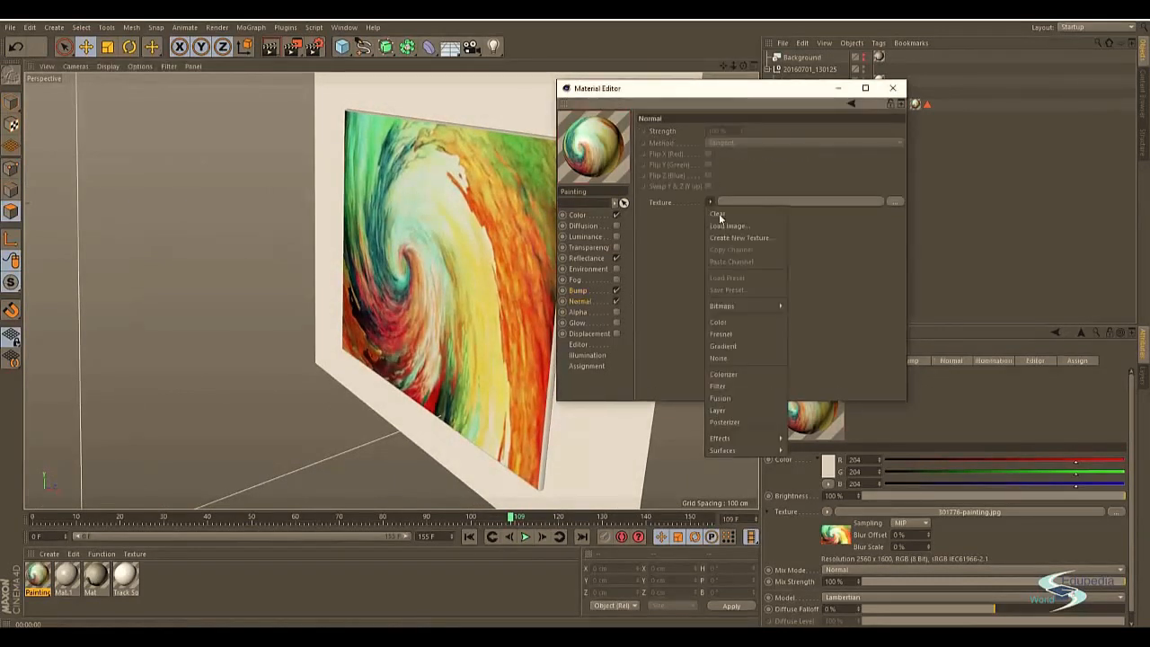
{"action": "mouse_move", "coordinate": [754, 305]}
{"action": "left_click", "coordinate": [815, 306]}
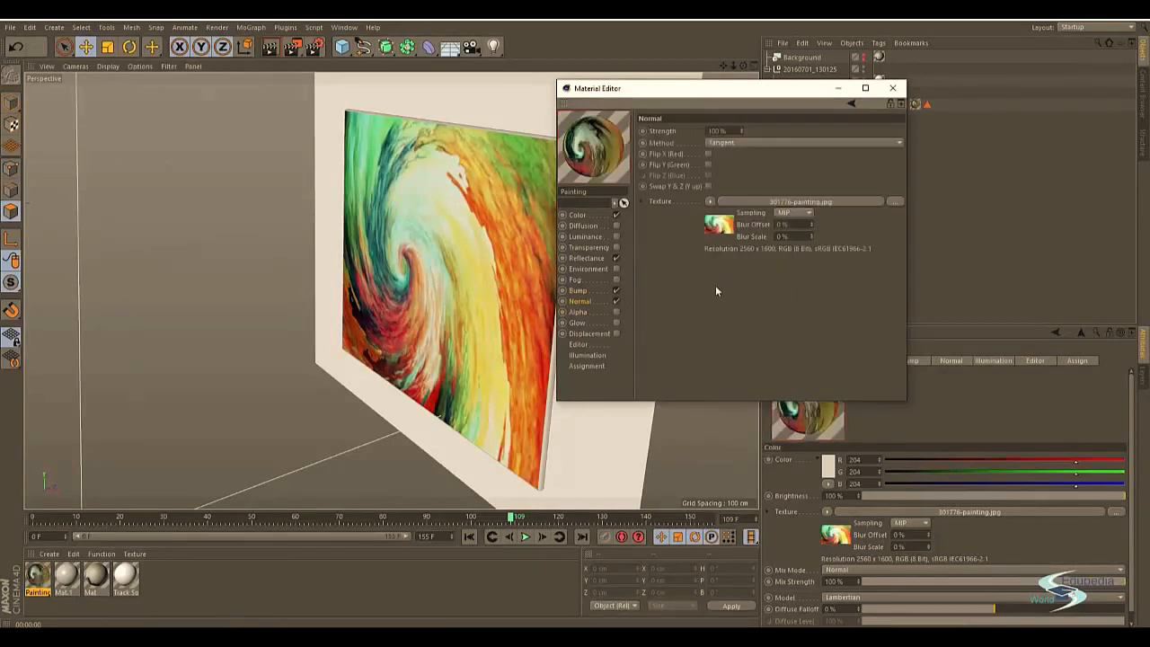
Step: Keep the Normal channel's method on Tangent, wrap its texture in a Filter shader and set the saturation to -100%
{"action": "left_click", "coordinate": [738, 144]}
{"action": "left_click", "coordinate": [752, 147]}
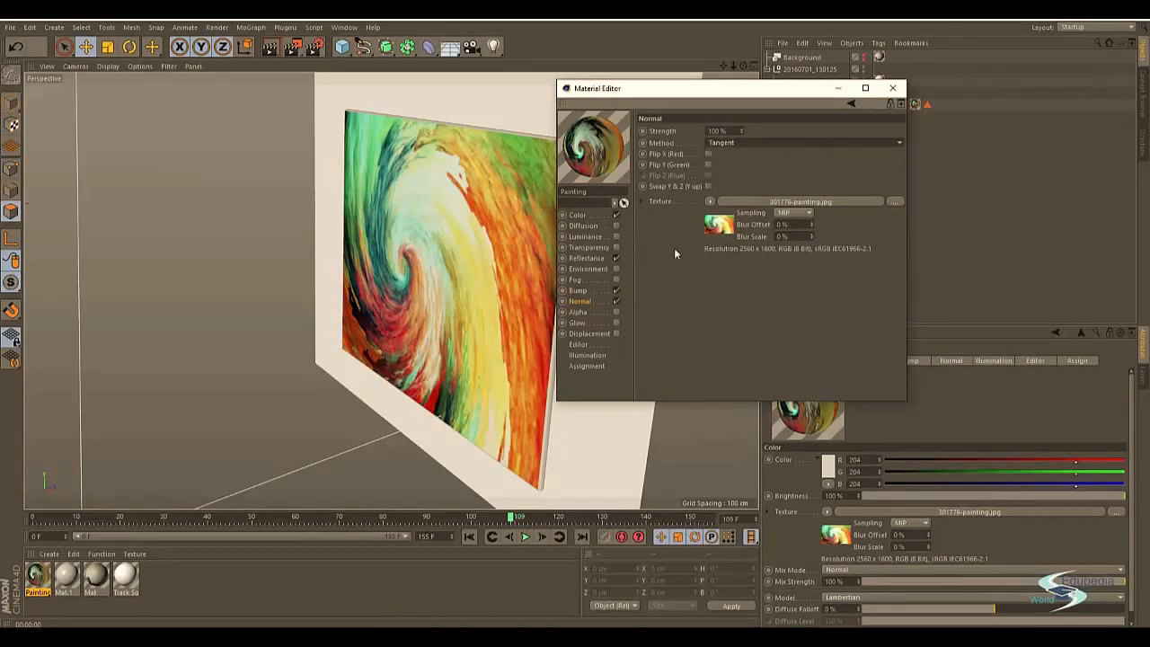
{"action": "middle_click_drag", "start_coordinate": [454, 248], "coordinate": [415, 256], "text": "alt"}
{"action": "mouse_move", "coordinate": [415, 256]}
{"action": "left_mouse_down", "text": "alt"}
{"action": "mouse_move", "coordinate": [442, 214]}
{"action": "mouse_move", "coordinate": [431, 178]}
{"action": "mouse_move", "coordinate": [492, 123]}
{"action": "mouse_move", "coordinate": [452, 240]}
{"action": "mouse_move", "coordinate": [476, 215]}
{"action": "left_mouse_up", "text": "alt"}
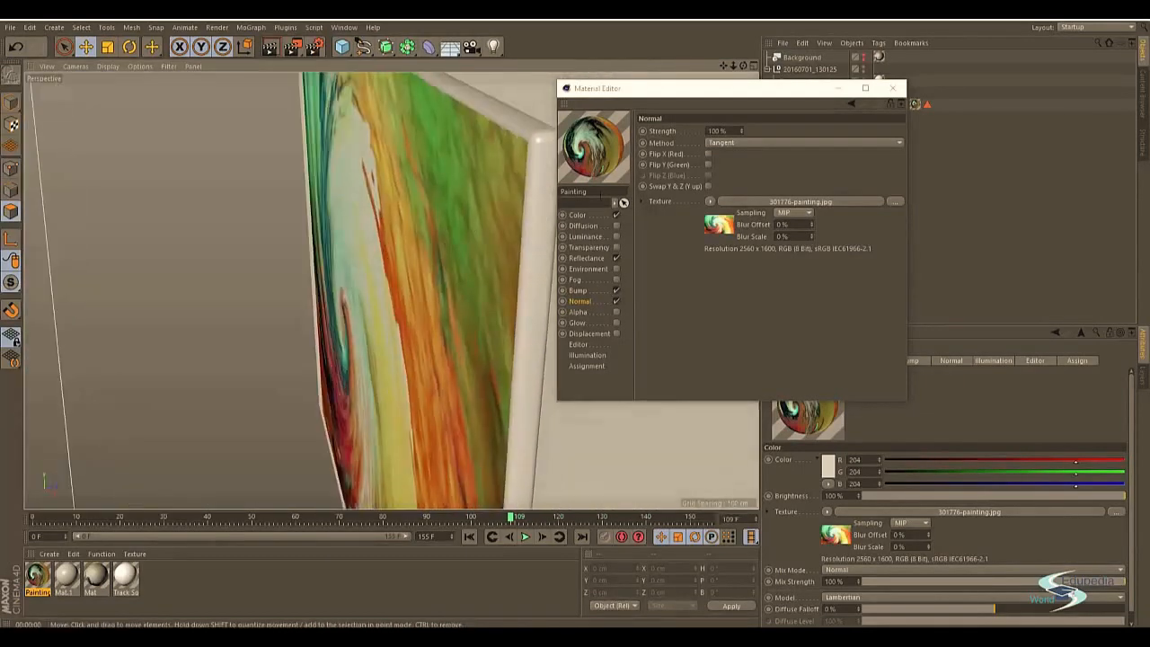
{"action": "left_click", "coordinate": [708, 203]}
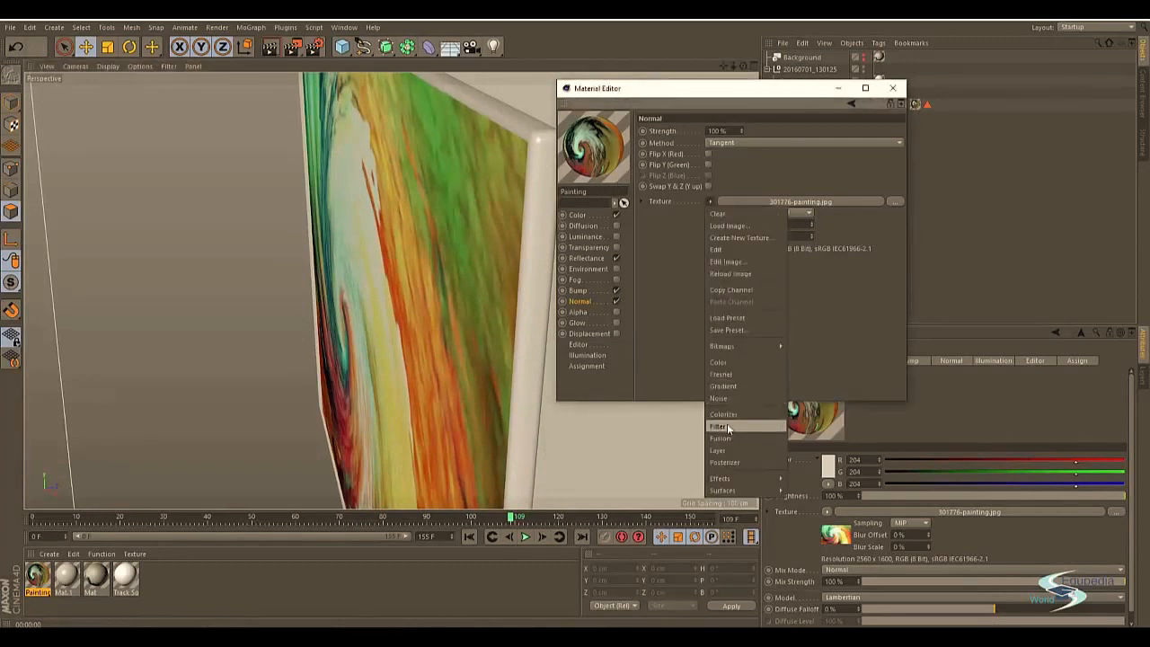
{"action": "left_click", "coordinate": [728, 427]}
{"action": "left_click", "coordinate": [762, 201]}
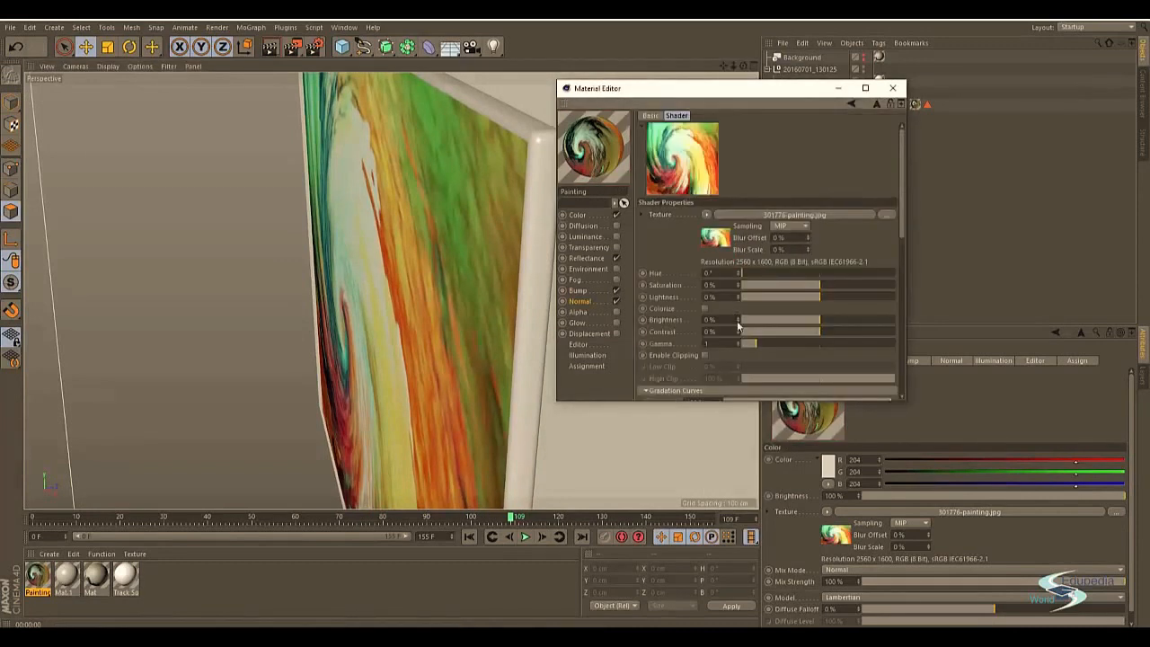
{"action": "left_click_drag", "start_coordinate": [742, 319], "coordinate": [717, 284]}
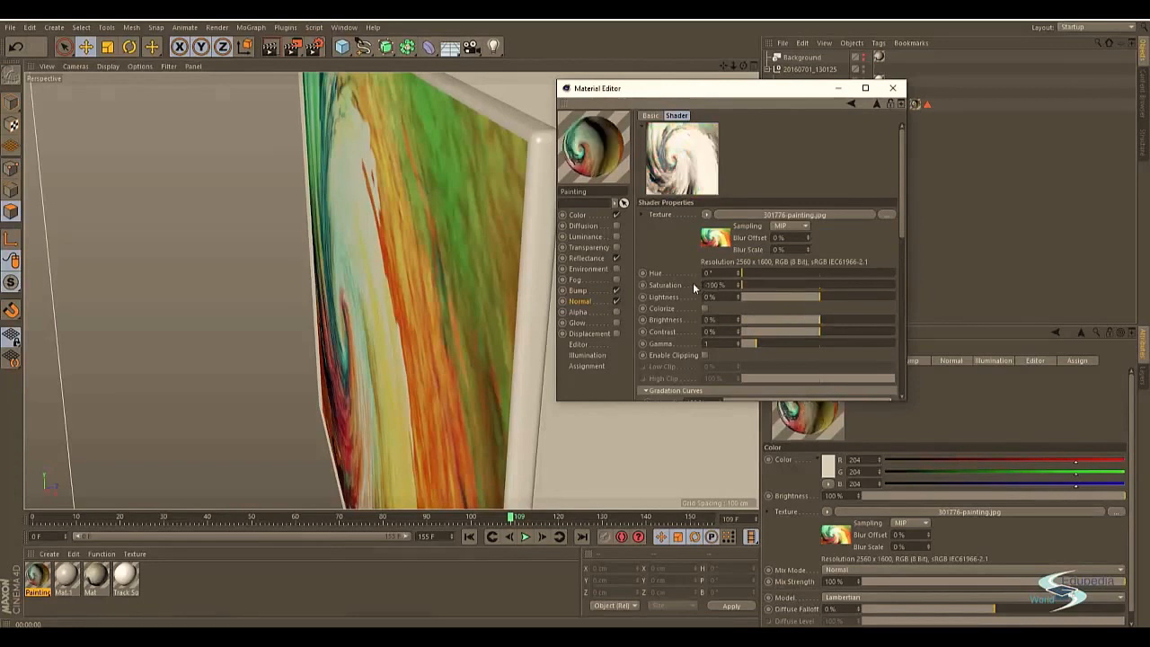
Step: Reduce the Normal channel's strength to 14%, preview-rendering the painting from different angles before and after
{"action": "key", "text": "ctrl+r"}
{"action": "mouse_move", "coordinate": [504, 239]}
{"action": "left_mouse_down", "text": "alt"}
{"action": "mouse_move", "coordinate": [483, 246]}
{"action": "mouse_move", "coordinate": [471, 231]}
{"action": "left_mouse_up", "text": "alt"}
{"action": "key", "text": "ctrl+r"}
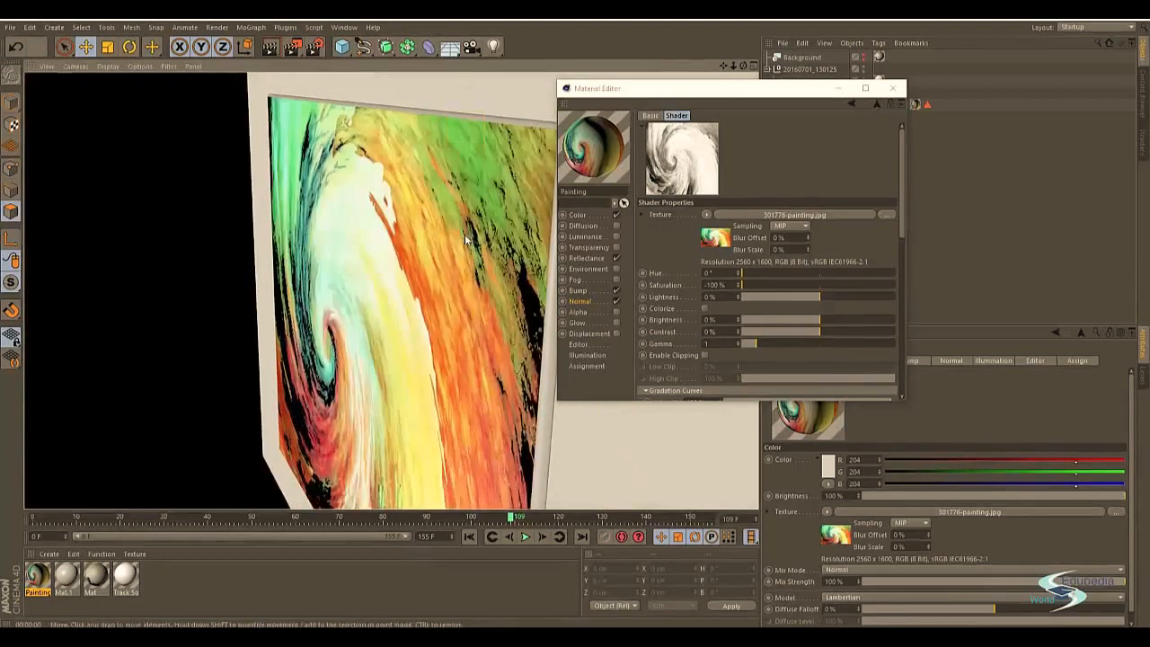
{"action": "left_click", "coordinate": [857, 103]}
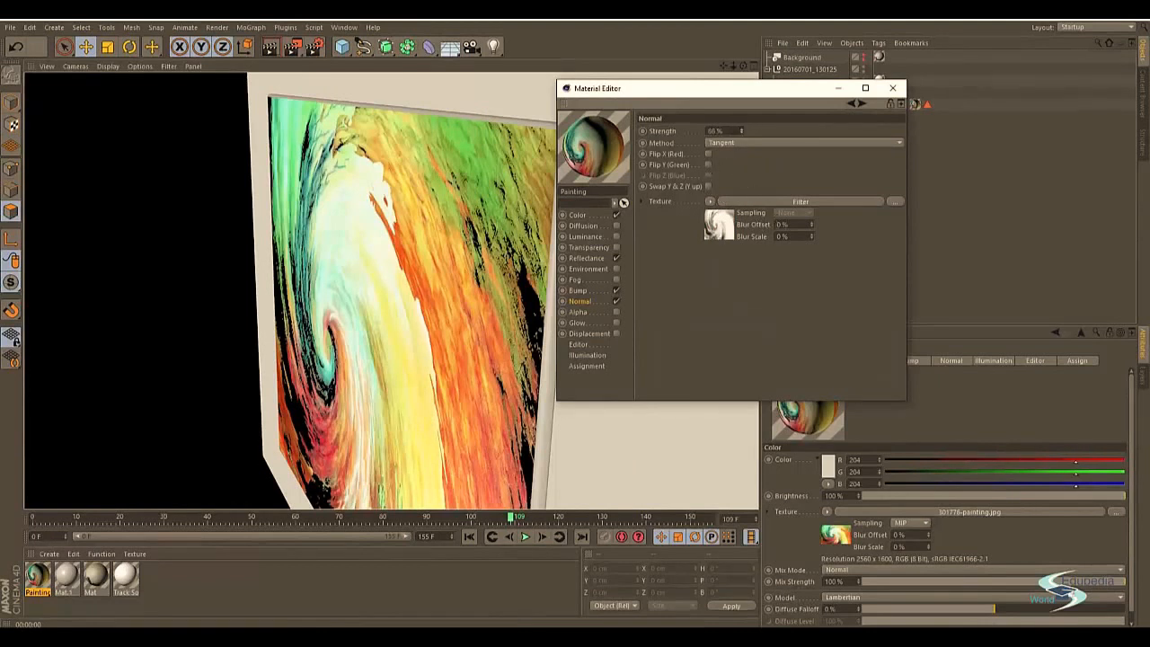
{"action": "left_click_drag", "start_coordinate": [741, 130], "coordinate": [740, 177]}
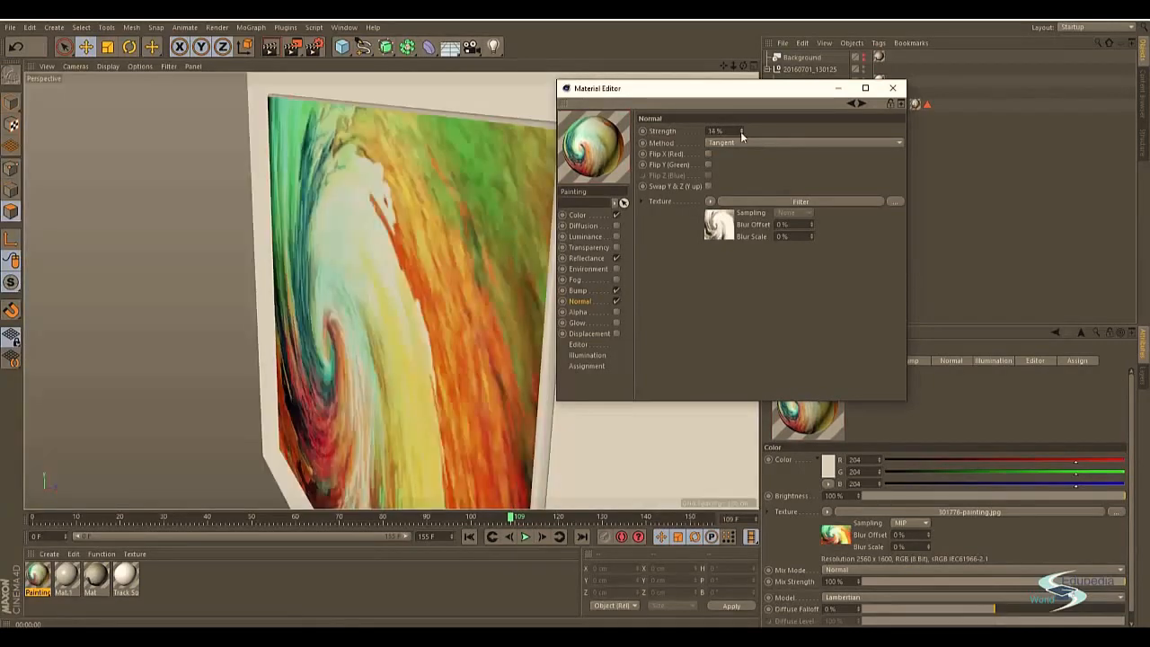
{"action": "left_click_drag", "start_coordinate": [395, 311], "coordinate": [347, 264], "text": "alt"}
{"action": "key", "text": "ctrl+r"}
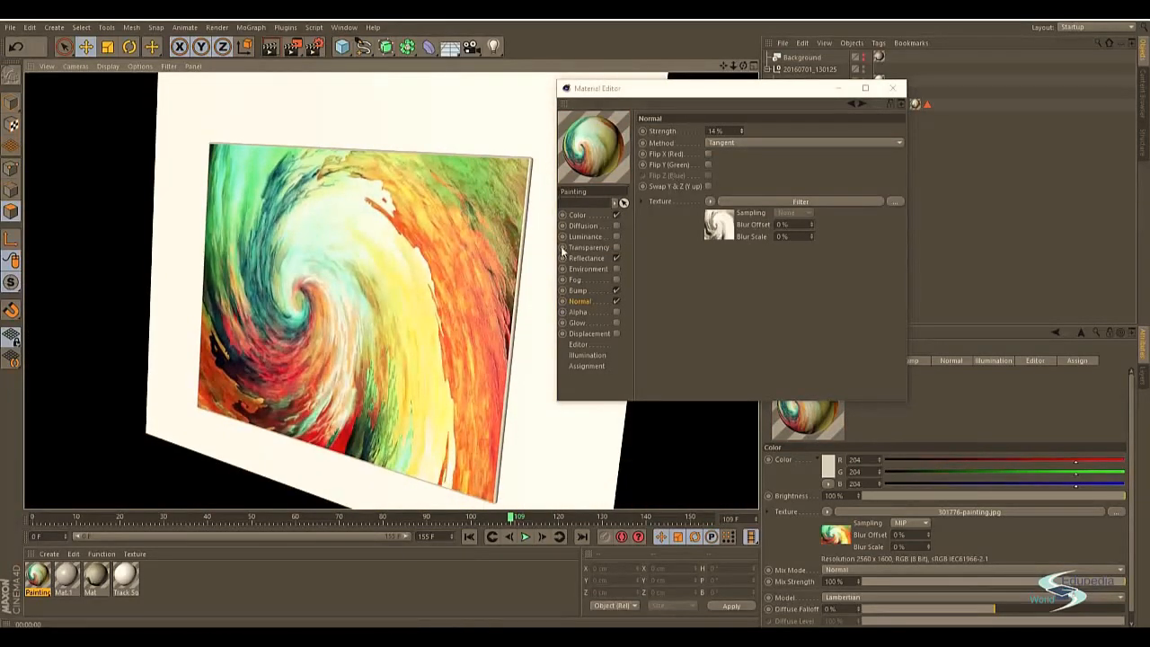
Step: Fine-tune the Normal strength down to 6%, checking preview renders of the painting up close and from several angles
{"action": "left_click", "coordinate": [741, 134]}
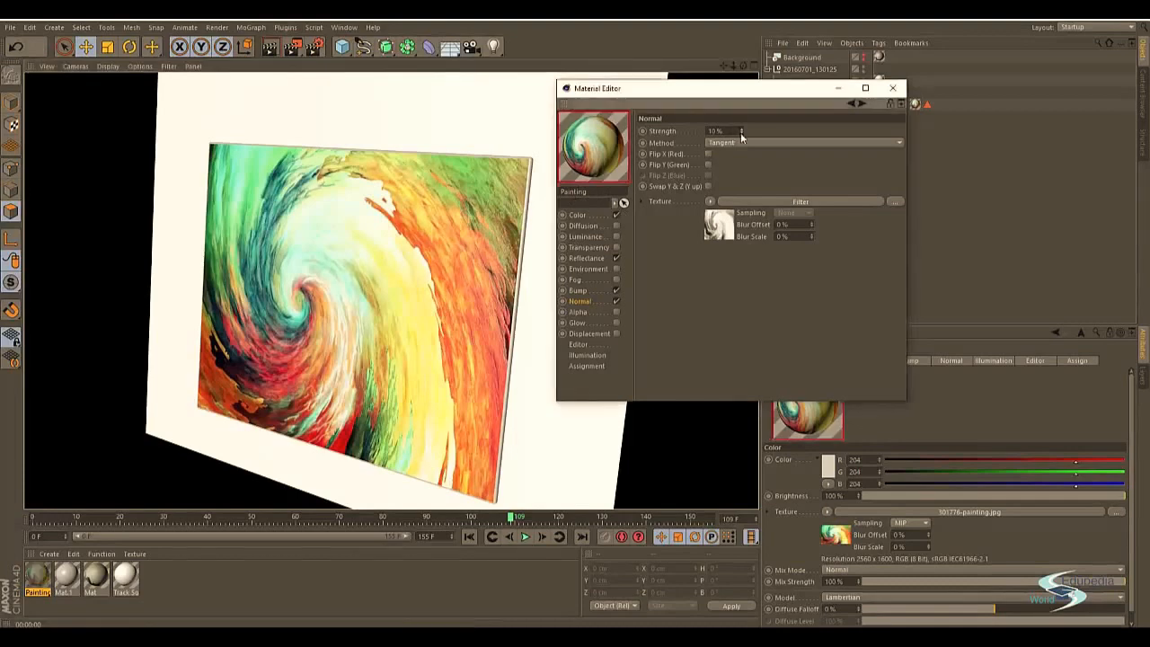
{"action": "left_click", "coordinate": [741, 133]}
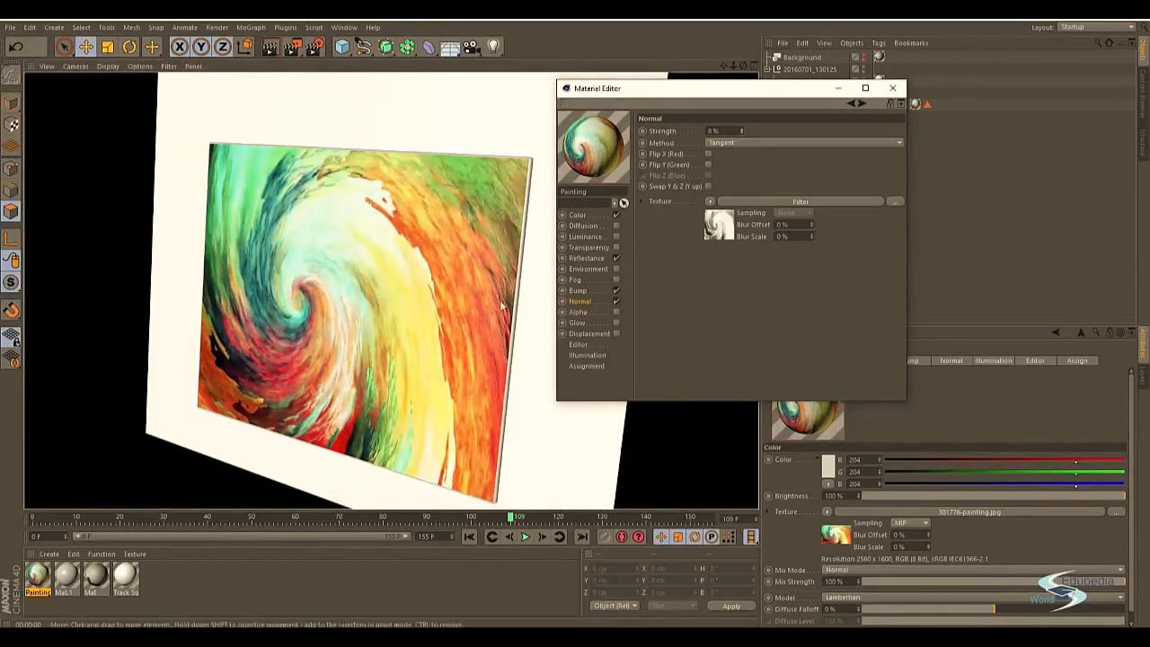
{"action": "scroll", "coordinate": [503, 296], "scroll_direction": "up", "scroll_amount": 5}
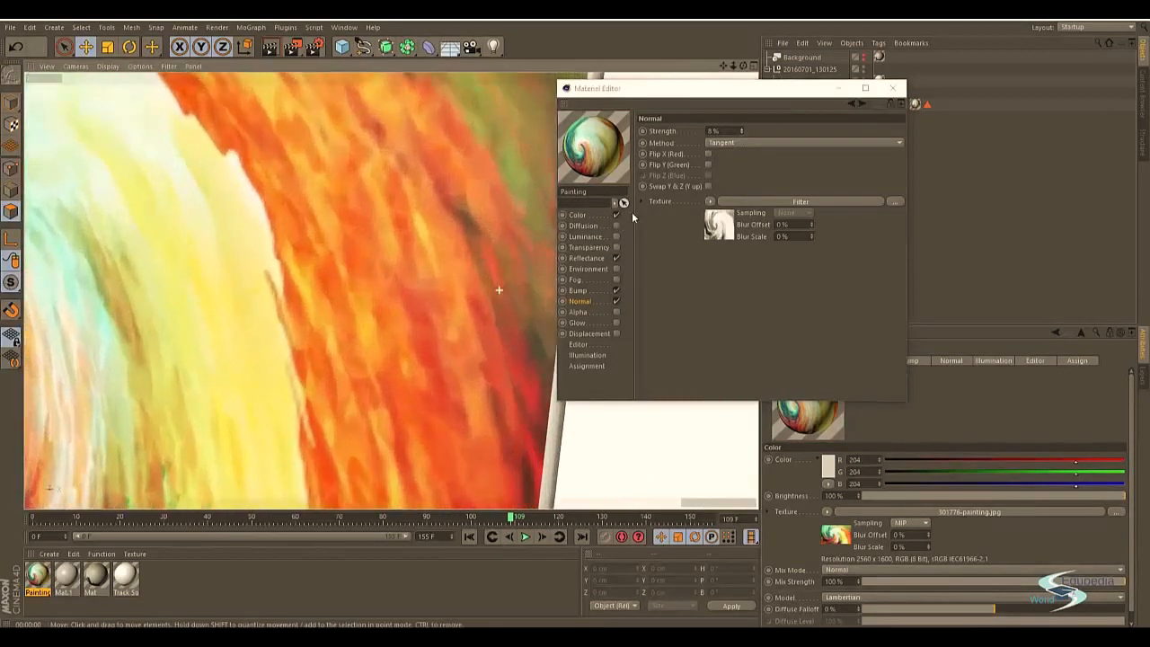
{"action": "left_click_drag", "start_coordinate": [524, 273], "coordinate": [536, 211], "text": "alt"}
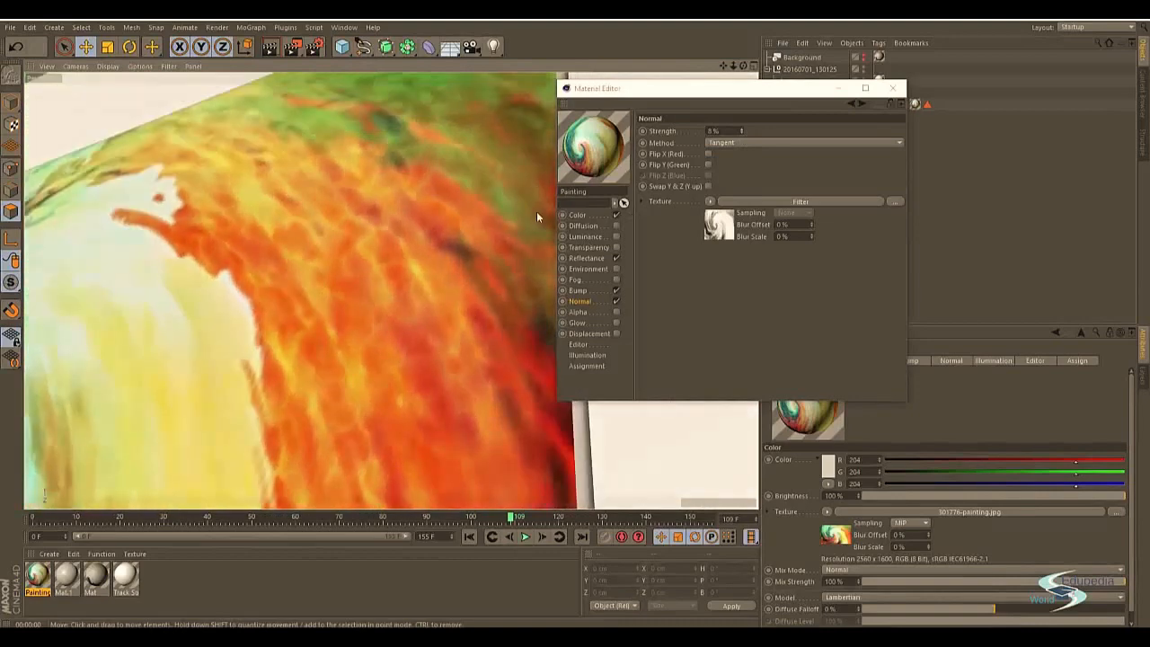
{"action": "mouse_move", "coordinate": [506, 286]}
{"action": "left_mouse_down", "text": "alt"}
{"action": "mouse_move", "coordinate": [461, 248]}
{"action": "mouse_move", "coordinate": [373, 299]}
{"action": "left_mouse_up", "text": "alt"}
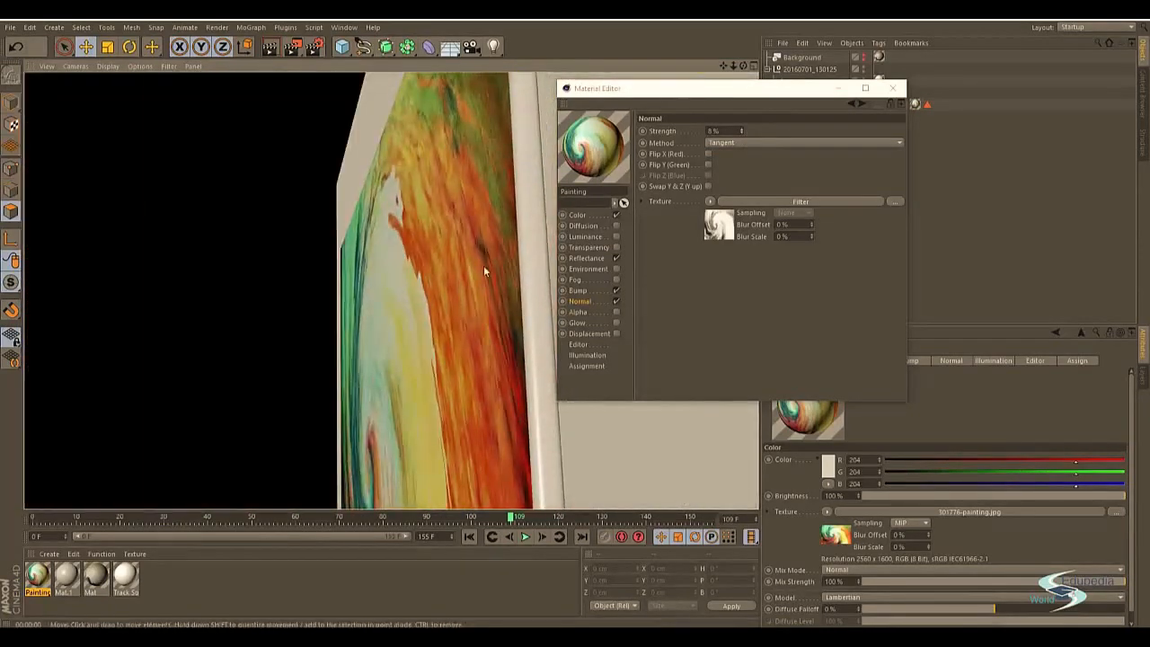
{"action": "mouse_move", "coordinate": [484, 265]}
{"action": "left_mouse_down", "text": "alt"}
{"action": "mouse_move", "coordinate": [493, 227]}
{"action": "mouse_move", "coordinate": [357, 316]}
{"action": "mouse_move", "coordinate": [449, 270]}
{"action": "left_mouse_up", "text": "alt"}
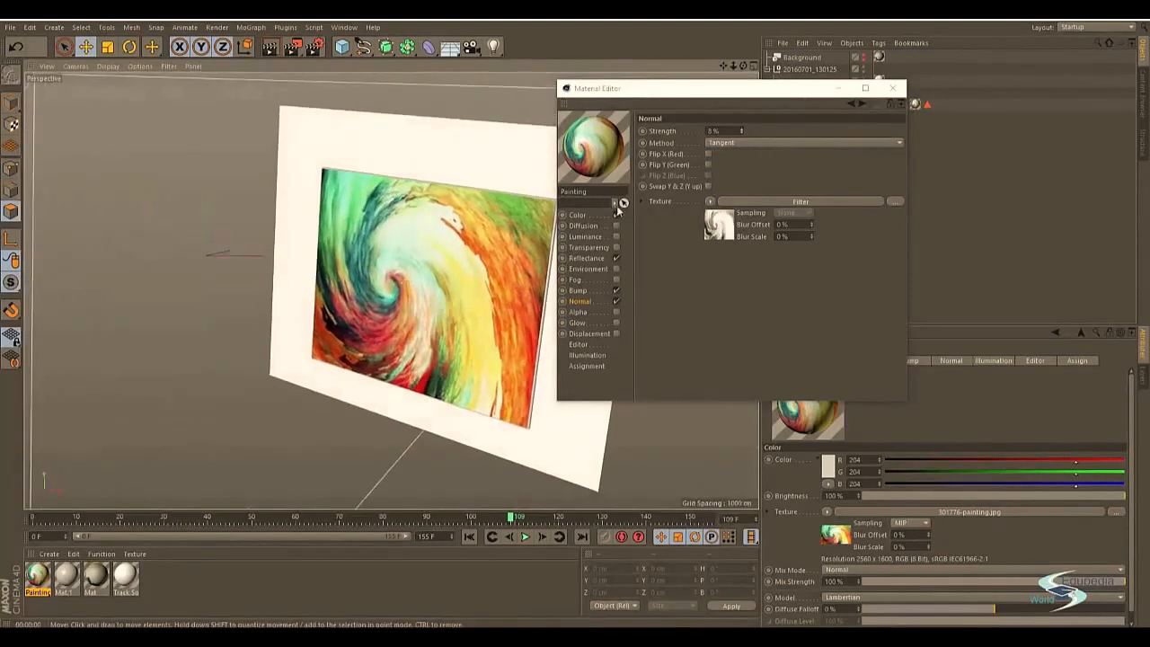
{"action": "left_click", "coordinate": [740, 130]}
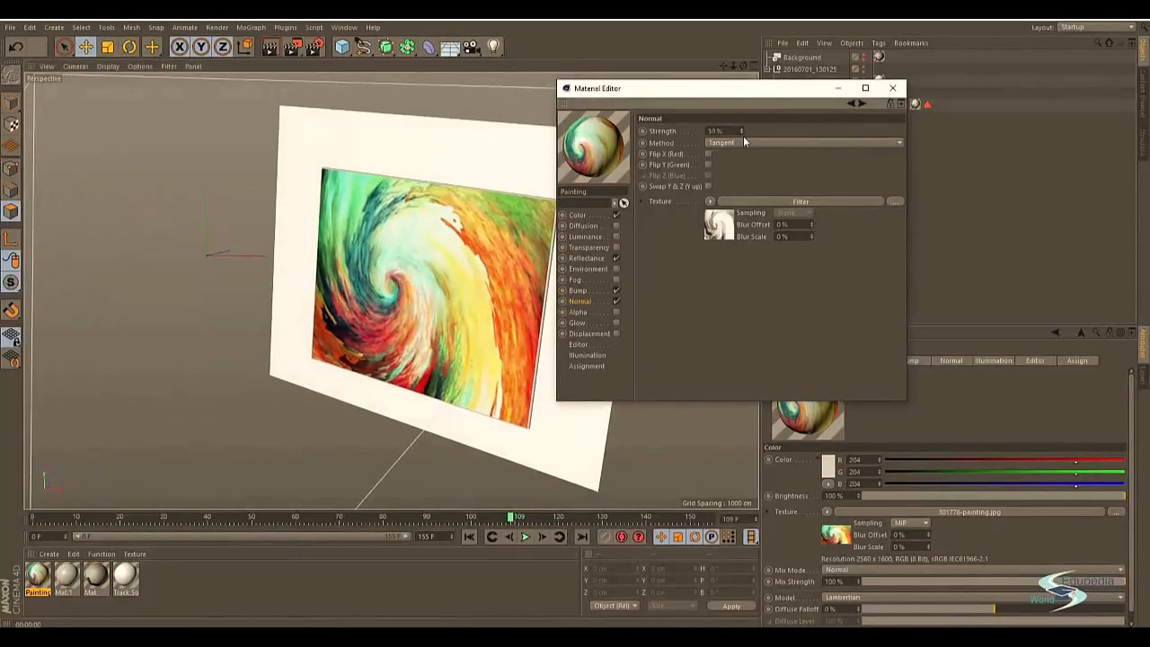
{"action": "left_click", "coordinate": [743, 132]}
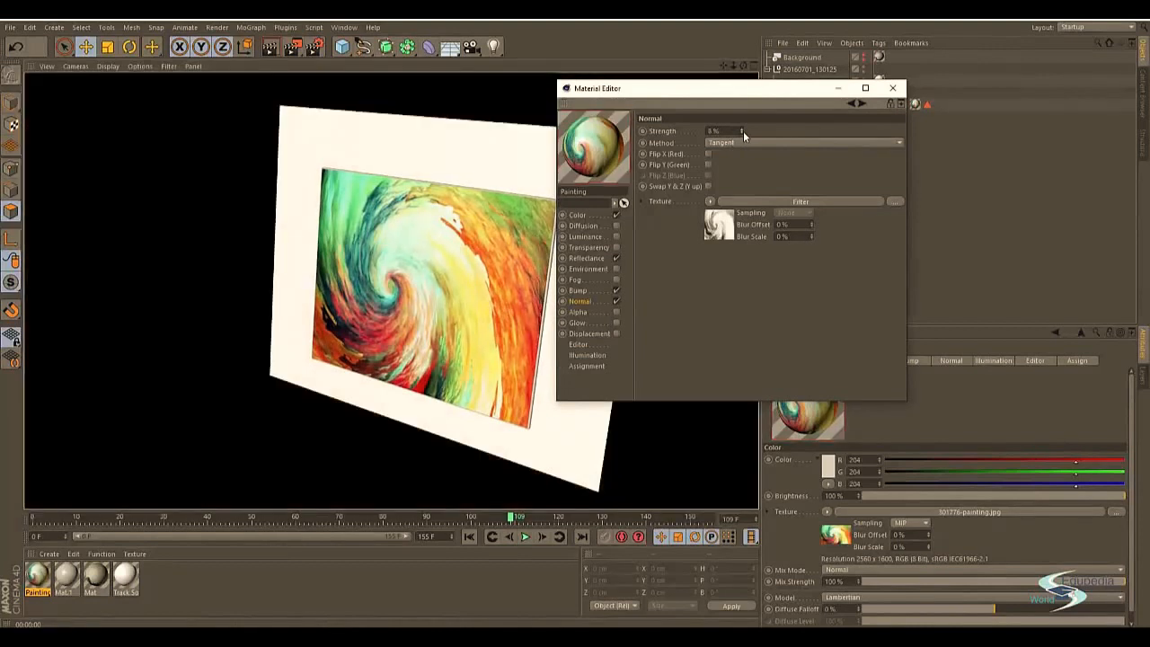
{"action": "mouse_move", "coordinate": [507, 282]}
{"action": "left_mouse_down", "text": "alt"}
{"action": "mouse_move", "coordinate": [473, 306]}
{"action": "mouse_move", "coordinate": [508, 275]}
{"action": "mouse_move", "coordinate": [479, 268]}
{"action": "left_mouse_up", "text": "alt"}
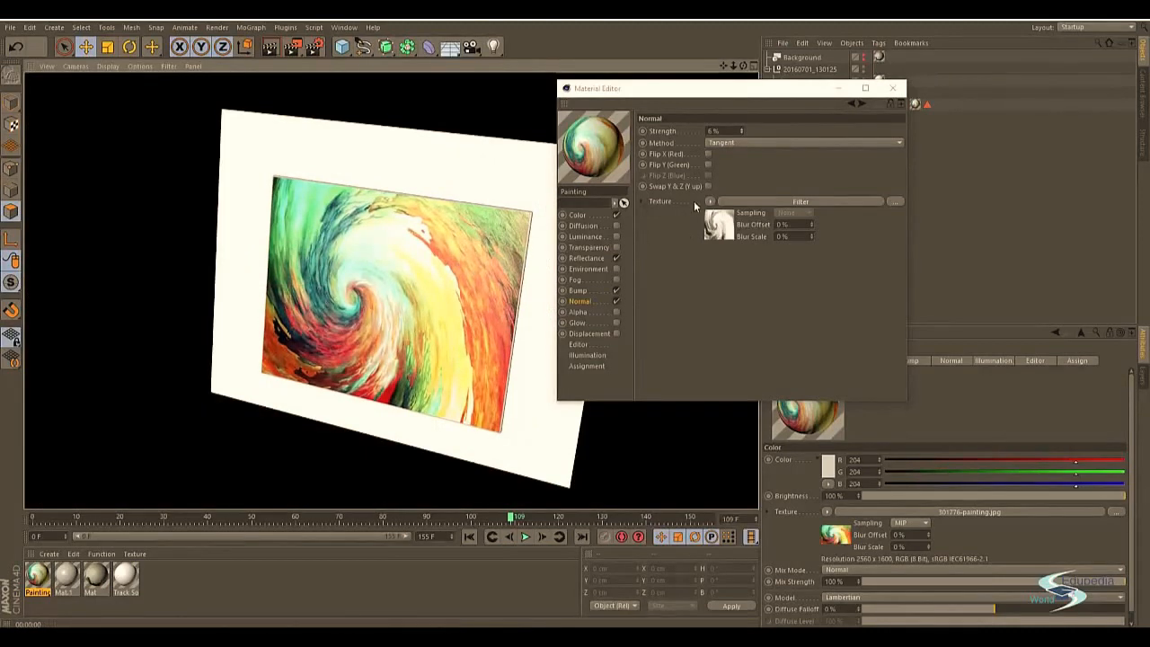
Step: Switch the Painting material's Bump and Normal channels off and back on to compare their effect
{"action": "left_click", "coordinate": [616, 291]}
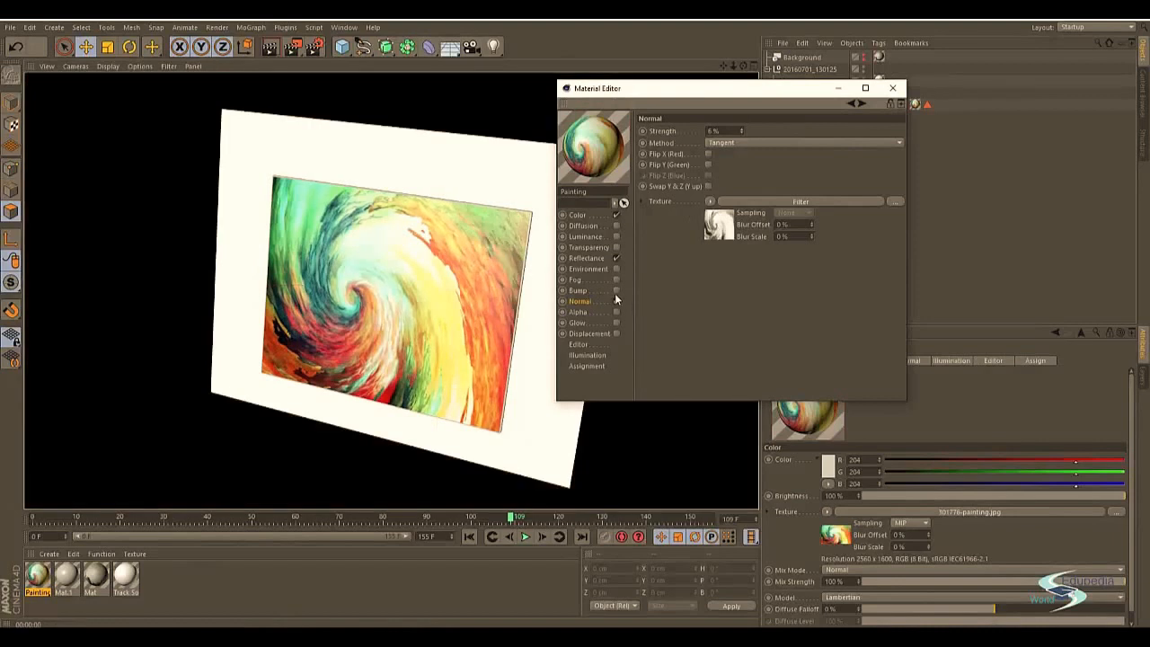
{"action": "left_click", "coordinate": [617, 301]}
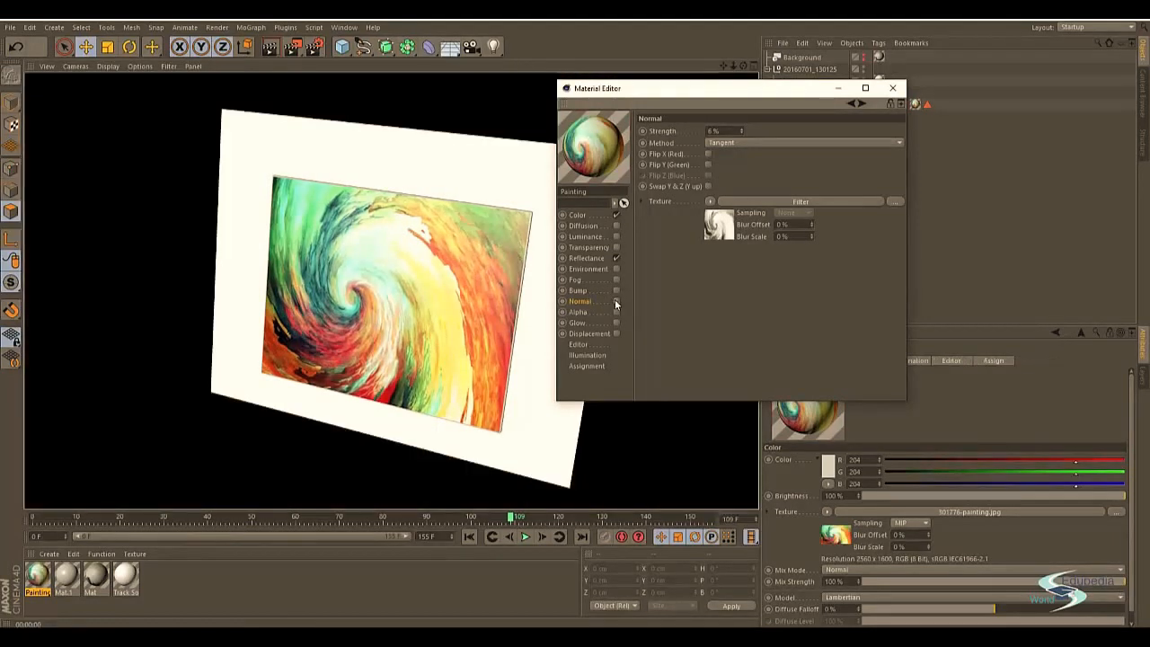
{"action": "left_click", "coordinate": [616, 301]}
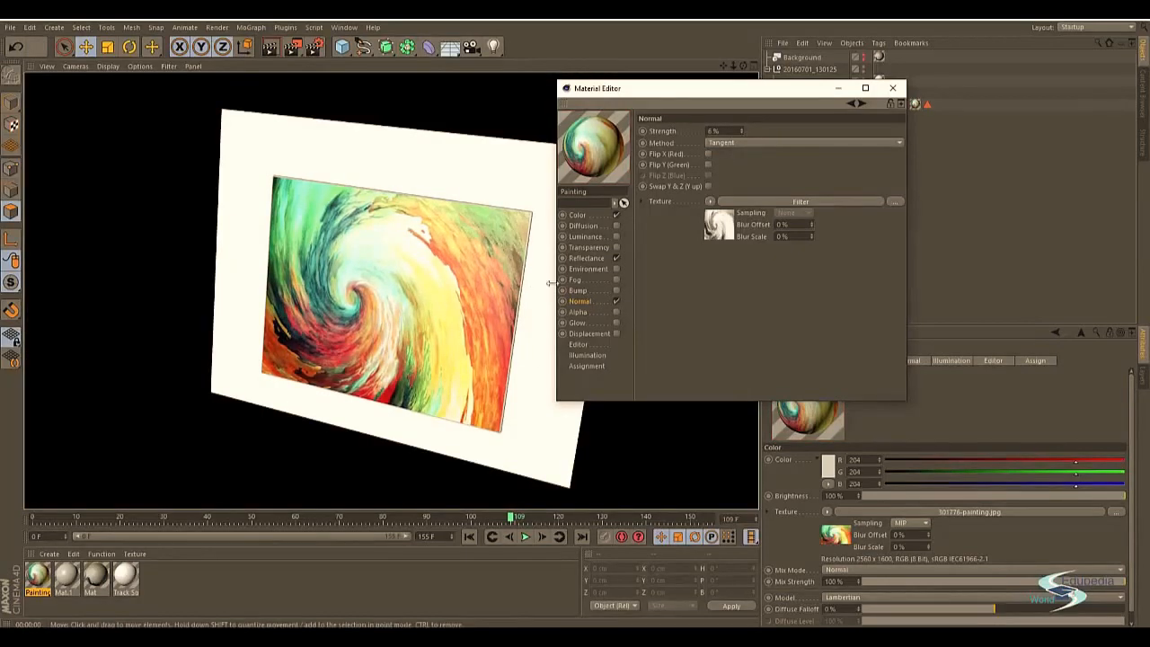
{"action": "left_click", "coordinate": [616, 290]}
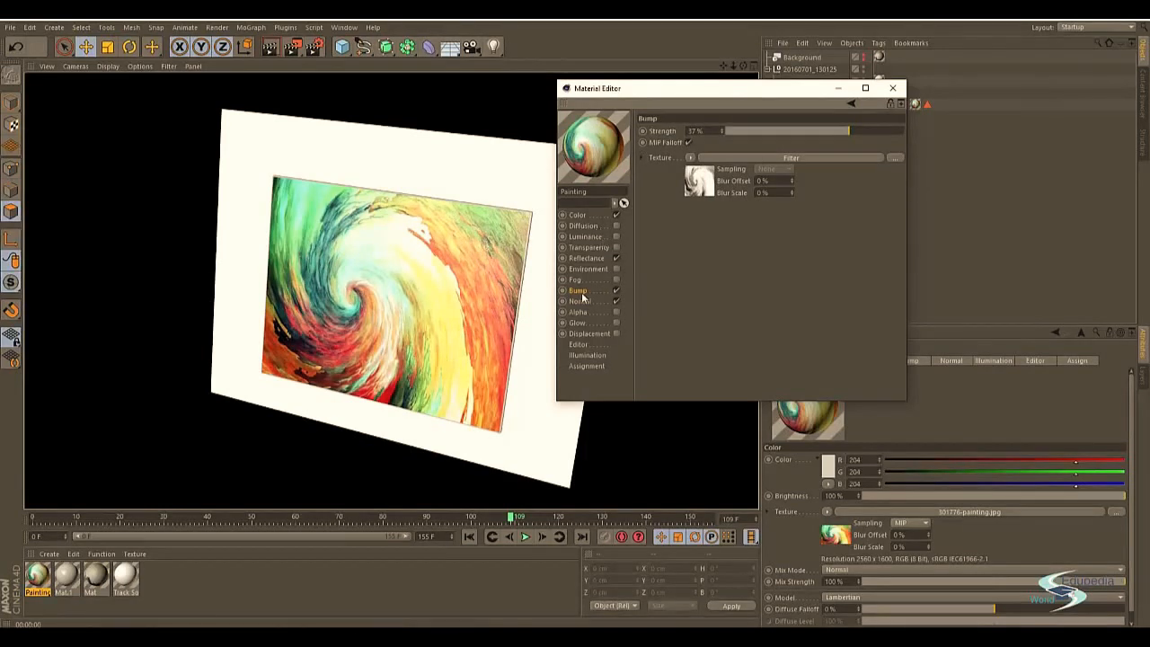
Step: Try the Object and World methods in the Normal channel and return the method to Tangent
{"action": "left_click", "coordinate": [580, 302]}
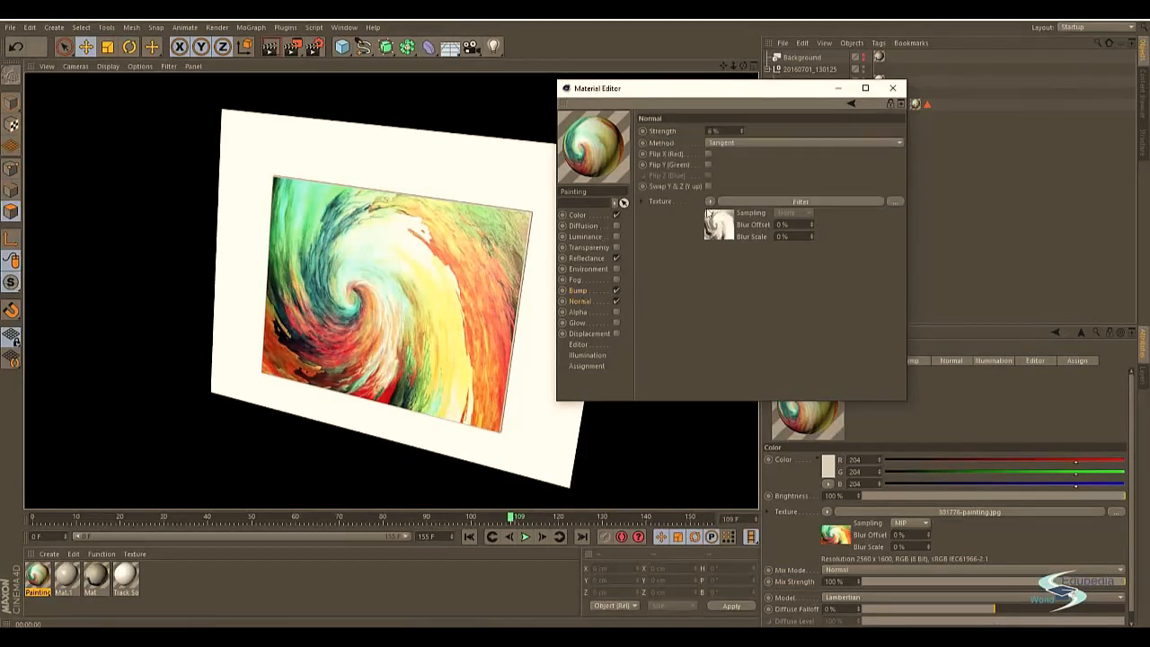
{"action": "left_click", "coordinate": [724, 144]}
{"action": "left_click", "coordinate": [724, 167]}
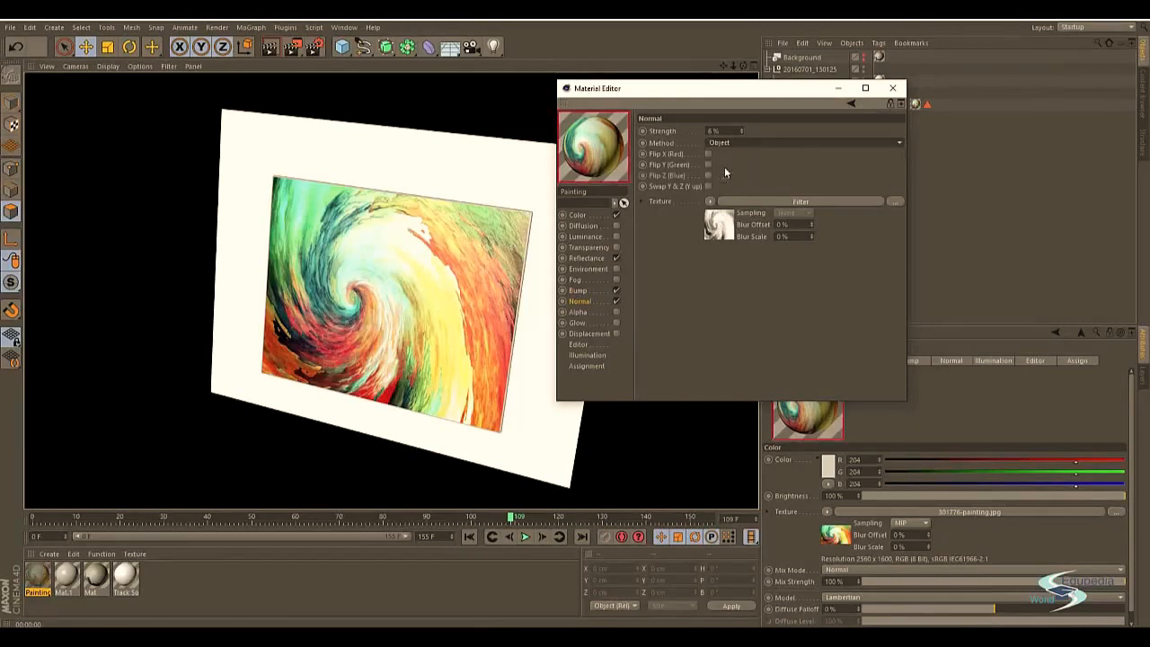
{"action": "left_click", "coordinate": [731, 142]}
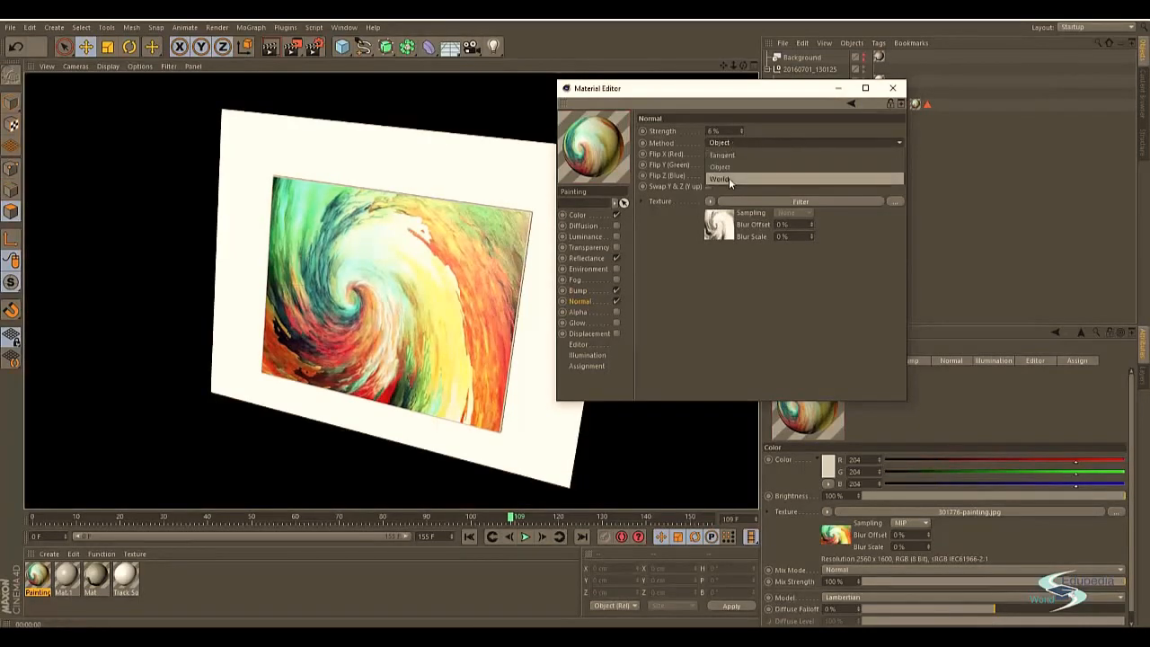
{"action": "left_click", "coordinate": [729, 177]}
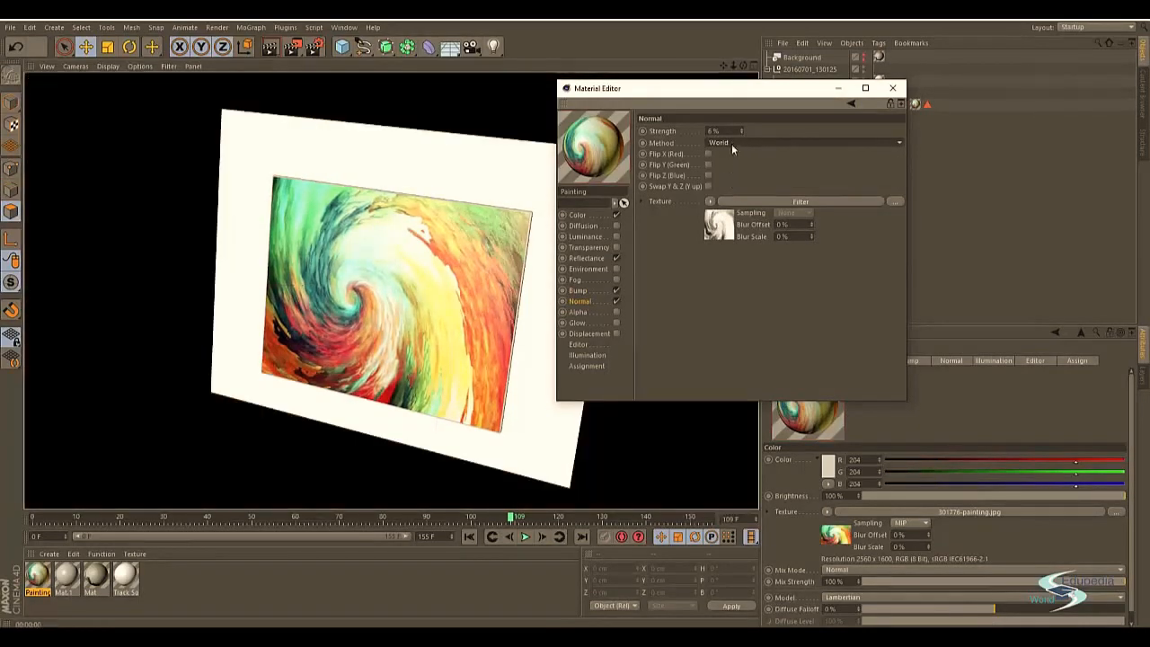
{"action": "left_click", "coordinate": [731, 144]}
{"action": "left_click", "coordinate": [716, 155]}
Step: Raise the Painting material's Bump strength to 51% and preview-render the painting from a more frontal angle
{"action": "left_click", "coordinate": [579, 290]}
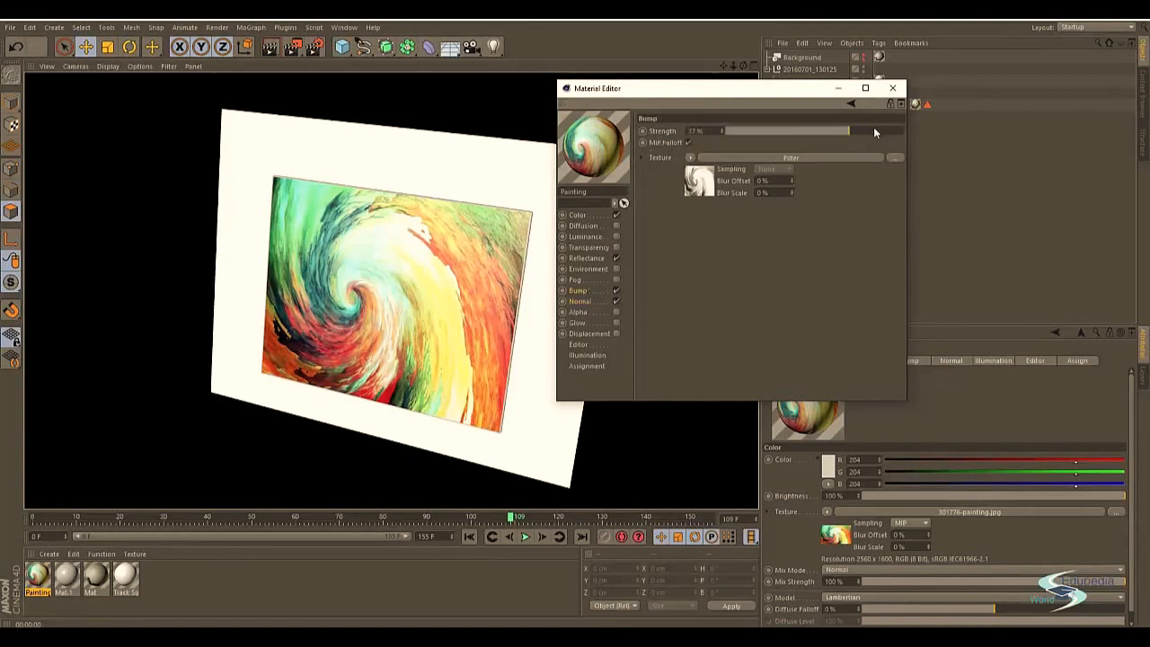
{"action": "left_click", "coordinate": [874, 130]}
{"action": "left_click_drag", "start_coordinate": [870, 130], "coordinate": [860, 130]}
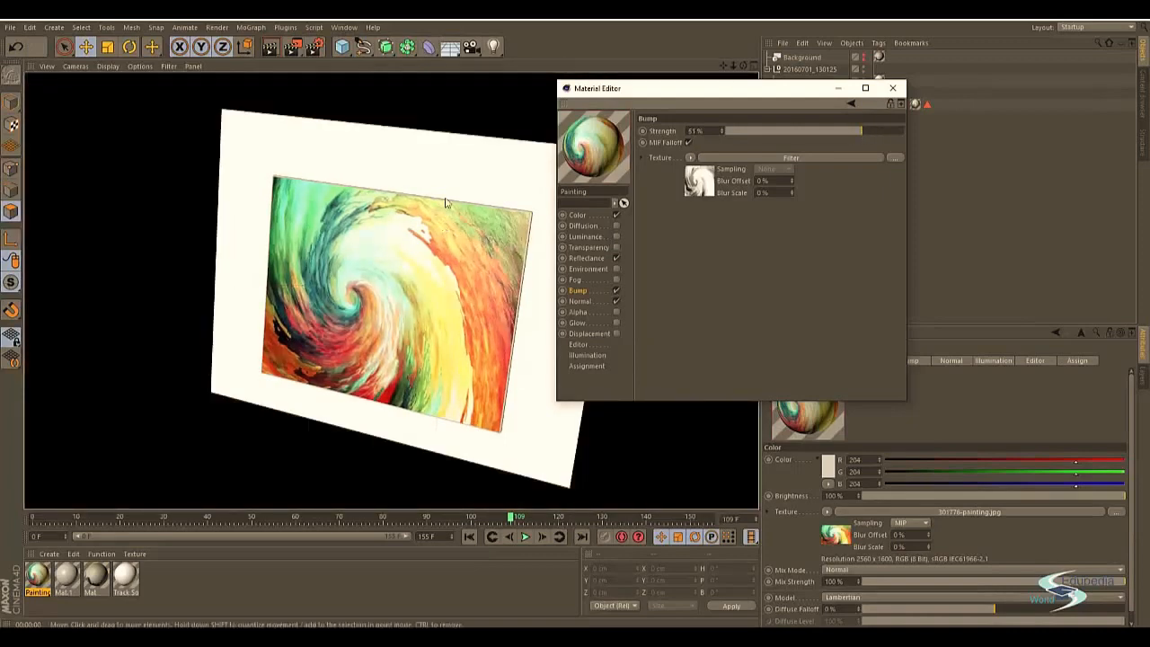
{"action": "mouse_move", "coordinate": [491, 170]}
{"action": "left_mouse_down", "text": "alt"}
{"action": "mouse_move", "coordinate": [457, 183]}
{"action": "mouse_move", "coordinate": [531, 147]}
{"action": "left_mouse_up", "text": "alt"}
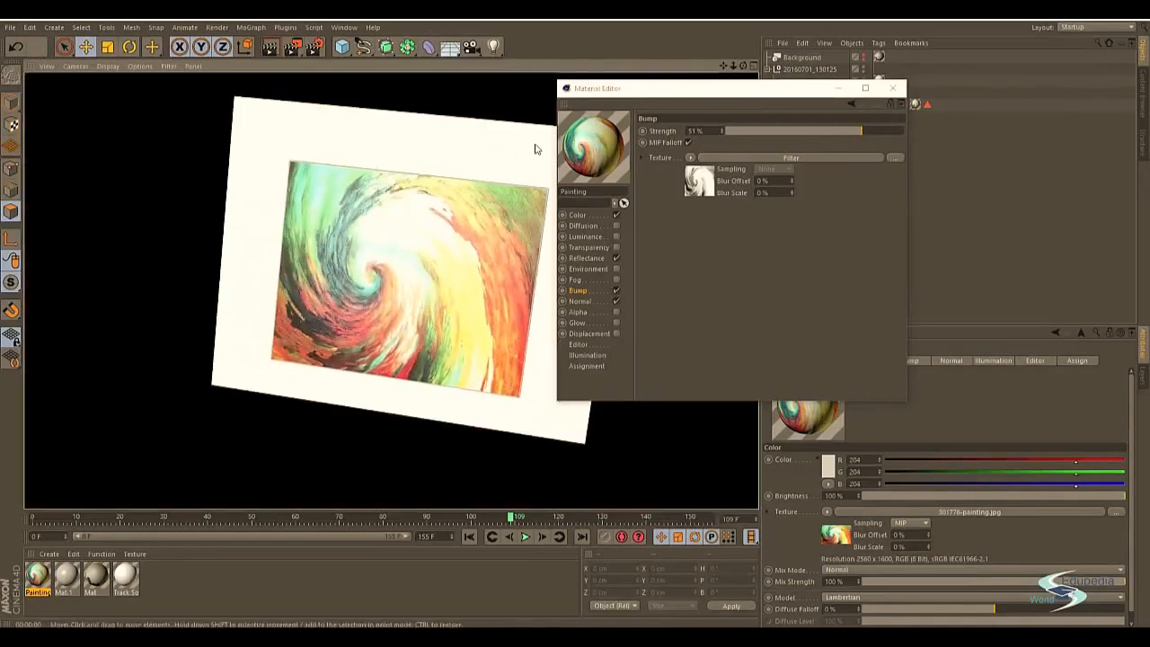
{"action": "left_click_drag", "start_coordinate": [468, 181], "coordinate": [467, 199], "text": "alt"}
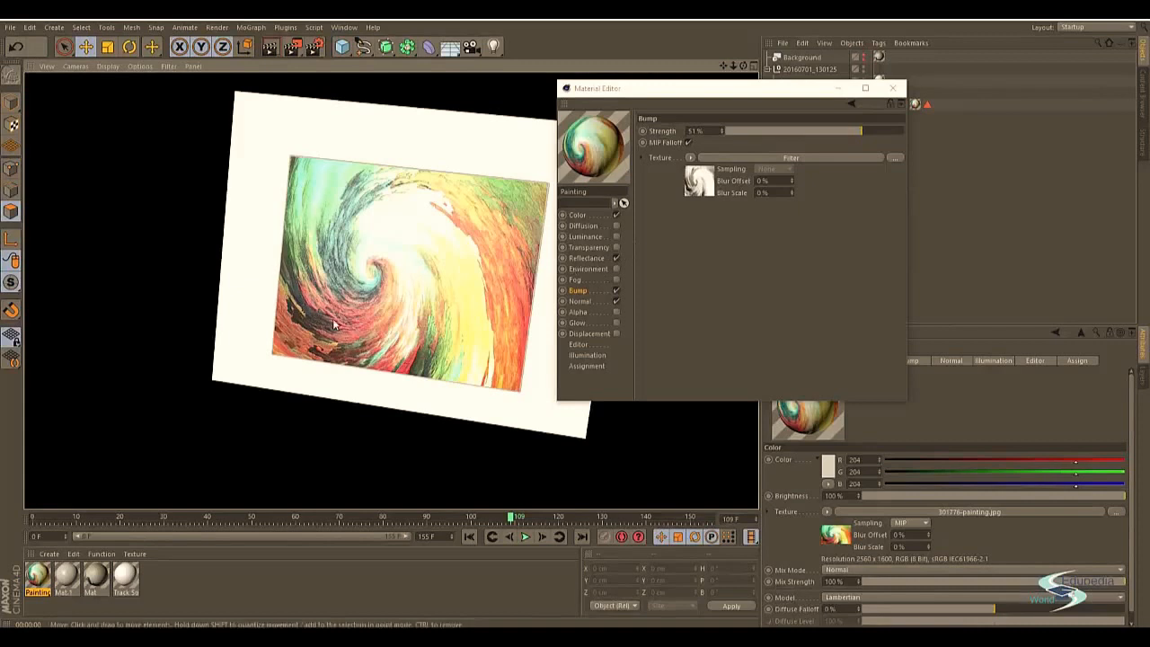
Step: Set the Default Specular to 26% width, -1% falloff and 20% specular strength, preview-rendering the painting from several angles
{"action": "left_click", "coordinate": [588, 257]}
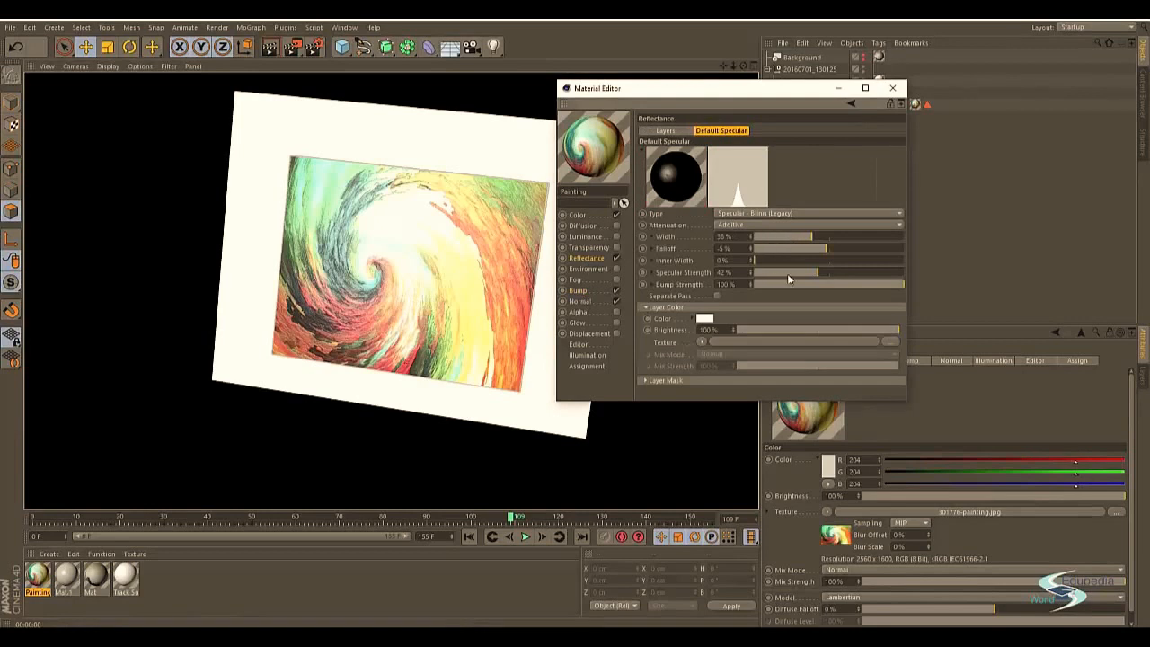
{"action": "left_click_drag", "start_coordinate": [781, 268], "coordinate": [801, 268]}
{"action": "left_click", "coordinate": [794, 235]}
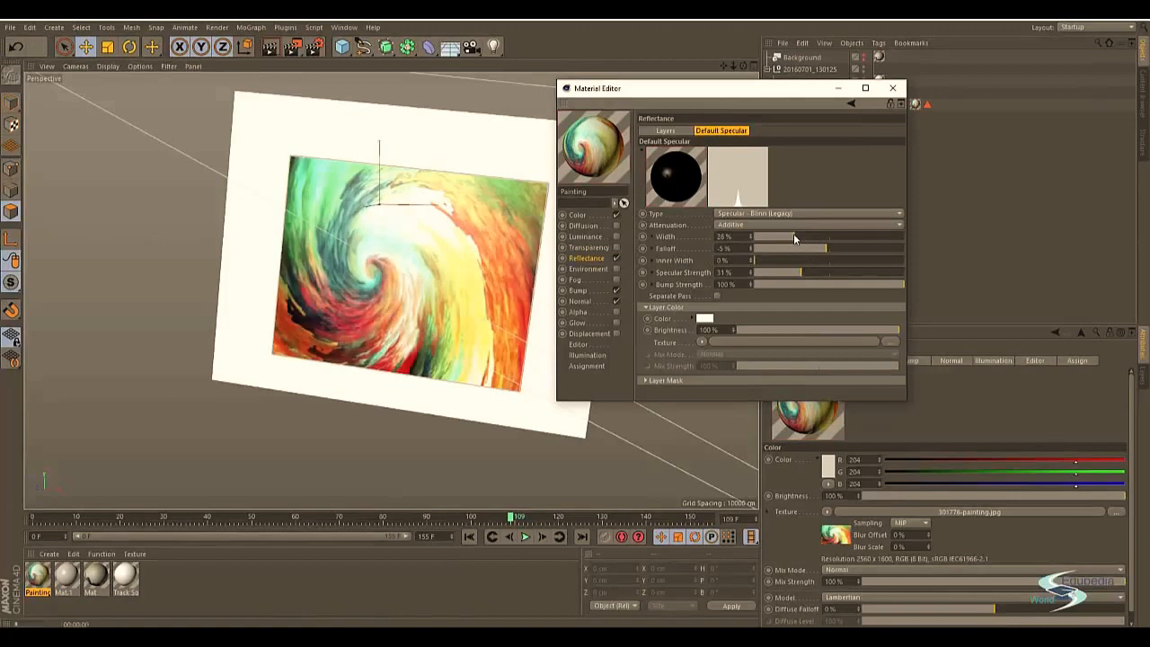
{"action": "mouse_move", "coordinate": [419, 241]}
{"action": "left_mouse_down", "text": "alt"}
{"action": "mouse_move", "coordinate": [499, 261]}
{"action": "mouse_move", "coordinate": [359, 229]}
{"action": "mouse_move", "coordinate": [412, 250]}
{"action": "mouse_move", "coordinate": [404, 254]}
{"action": "left_mouse_up", "text": "alt"}
{"action": "key", "text": "ctrl+r"}
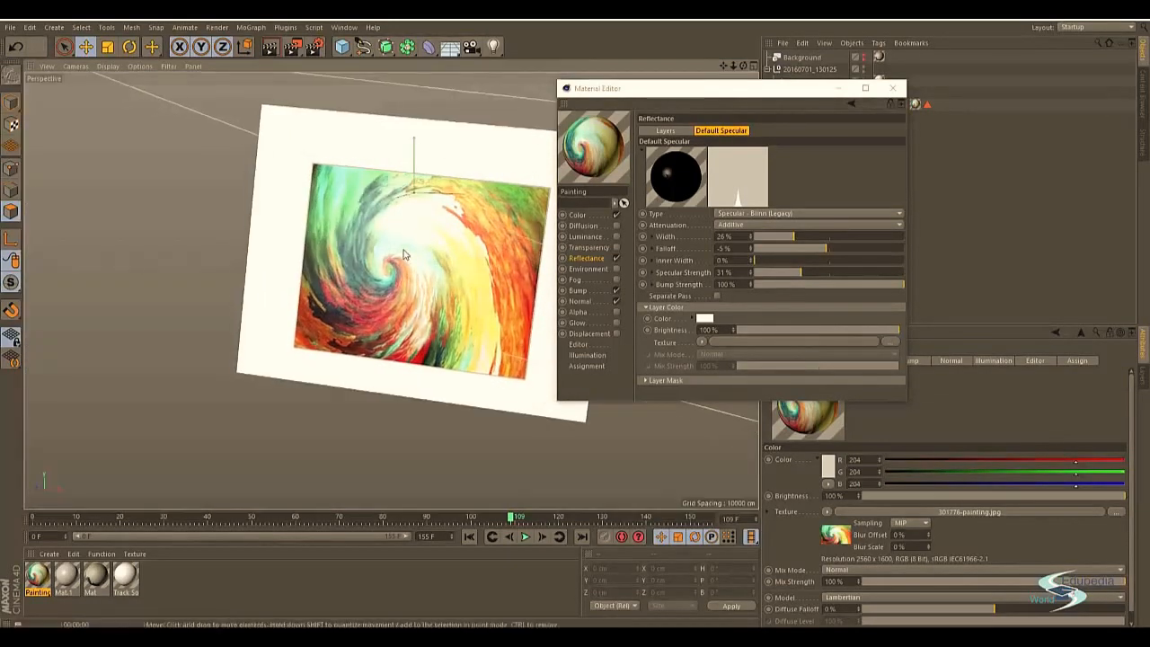
{"action": "key", "text": "ctrl+r"}
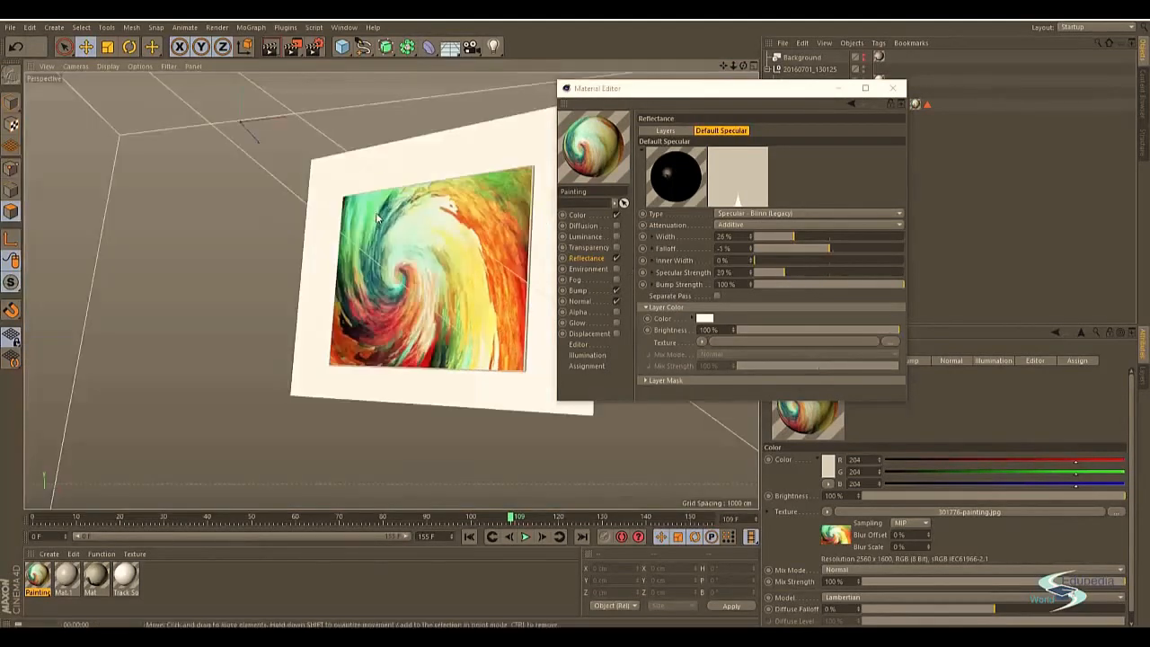
{"action": "key", "text": "ctrl+r"}
{"action": "left_click_drag", "start_coordinate": [377, 219], "coordinate": [460, 250], "text": "alt"}
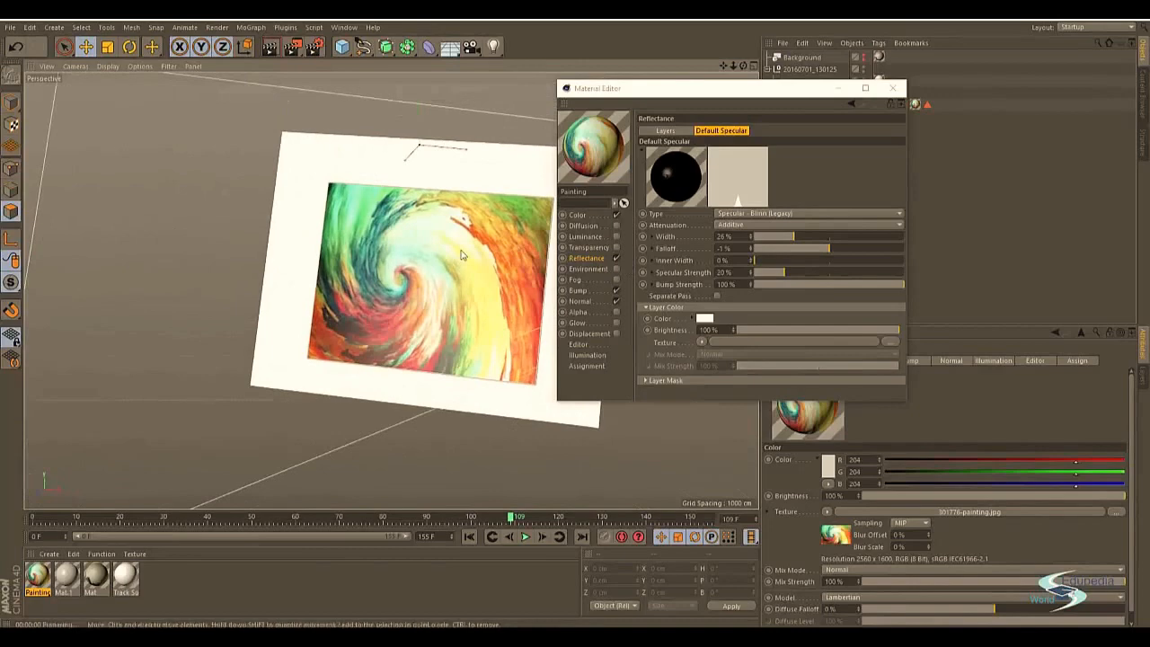
{"action": "key", "text": "ctrl+r"}
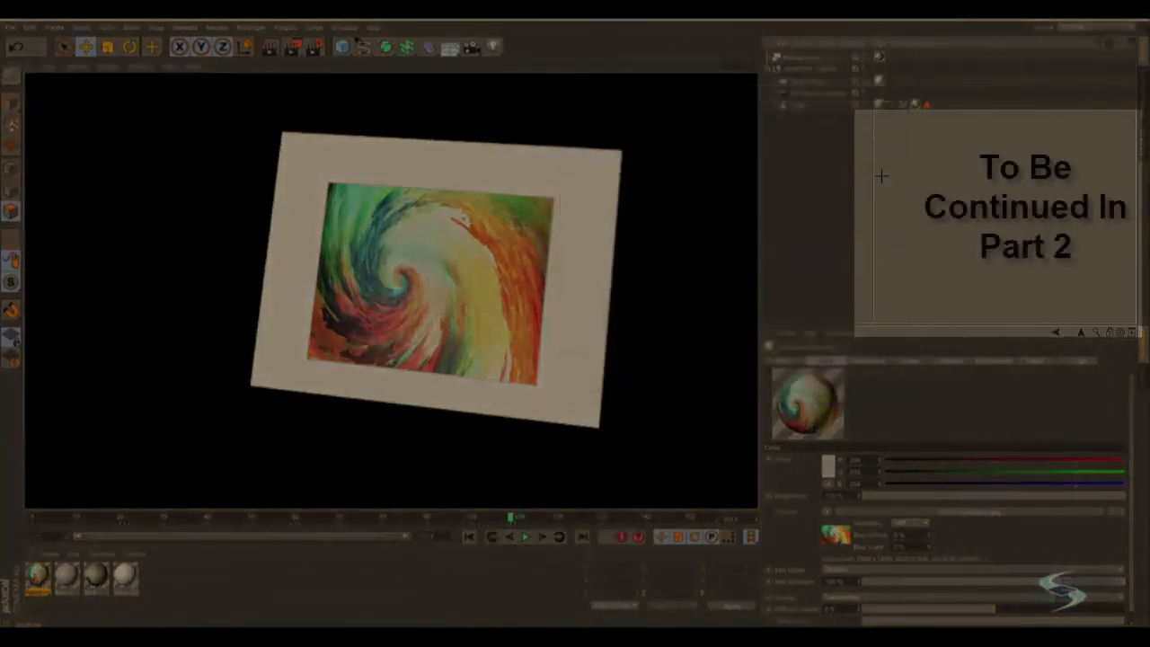
Step: Look through the 3D Tracker Camera and preview-render the painting near the end of the timeline
{"action": "key", "text": "ctrl+r"}
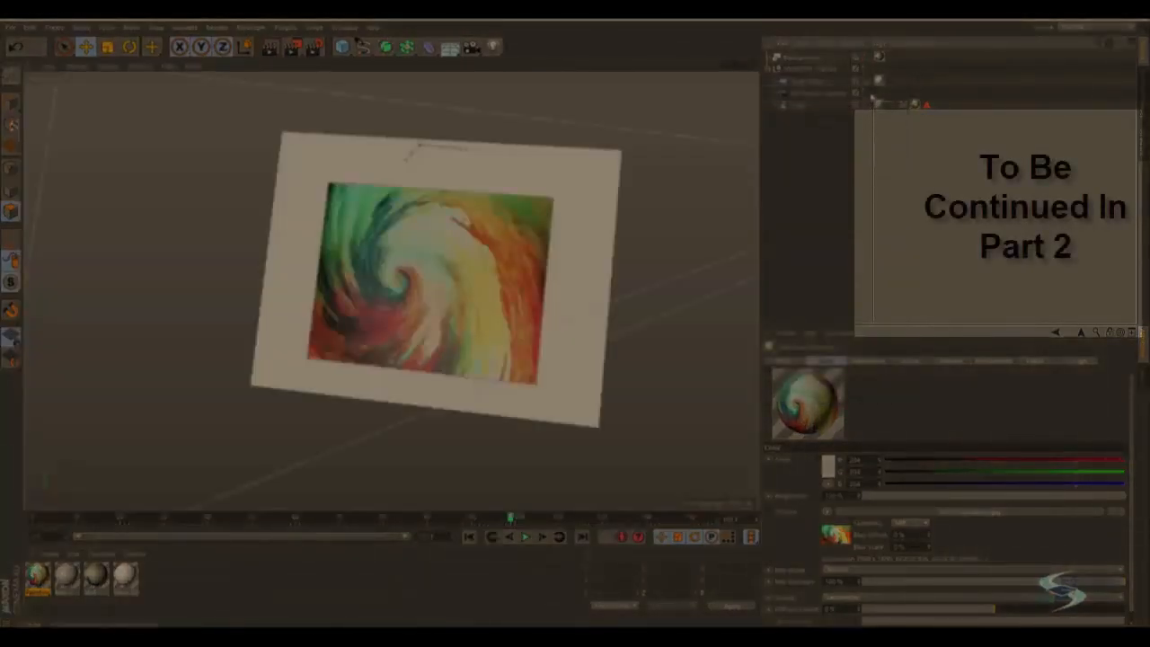
{"action": "left_click", "coordinate": [869, 95]}
{"action": "key", "text": "ctrl+r"}
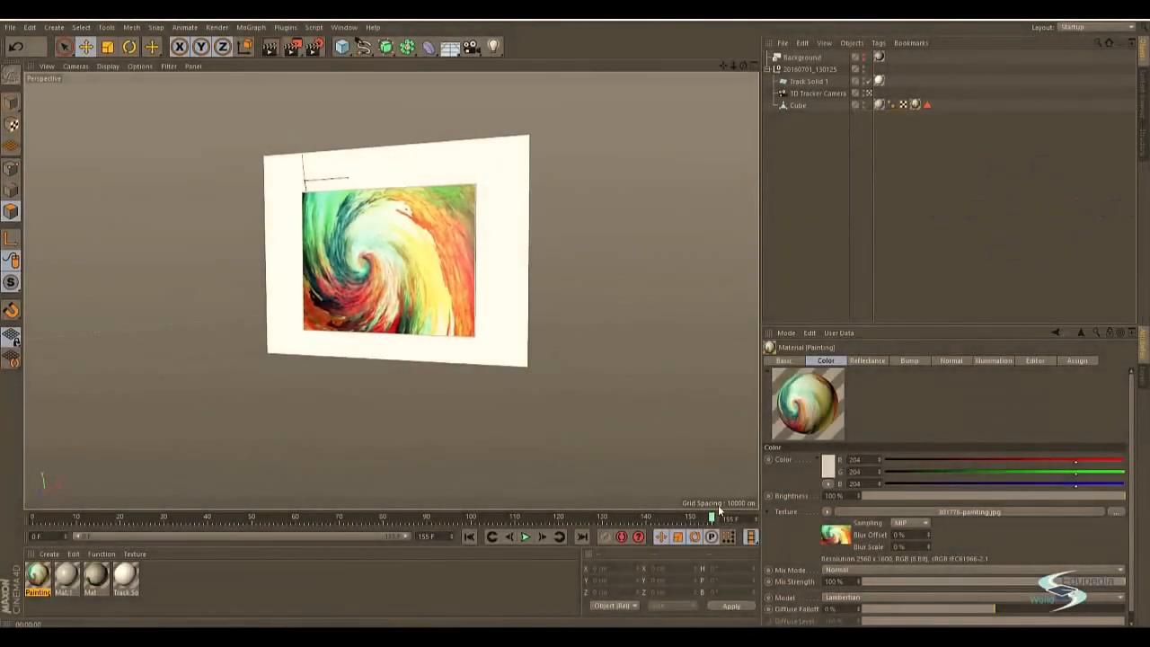
{"action": "key", "text": "ctrl+r"}
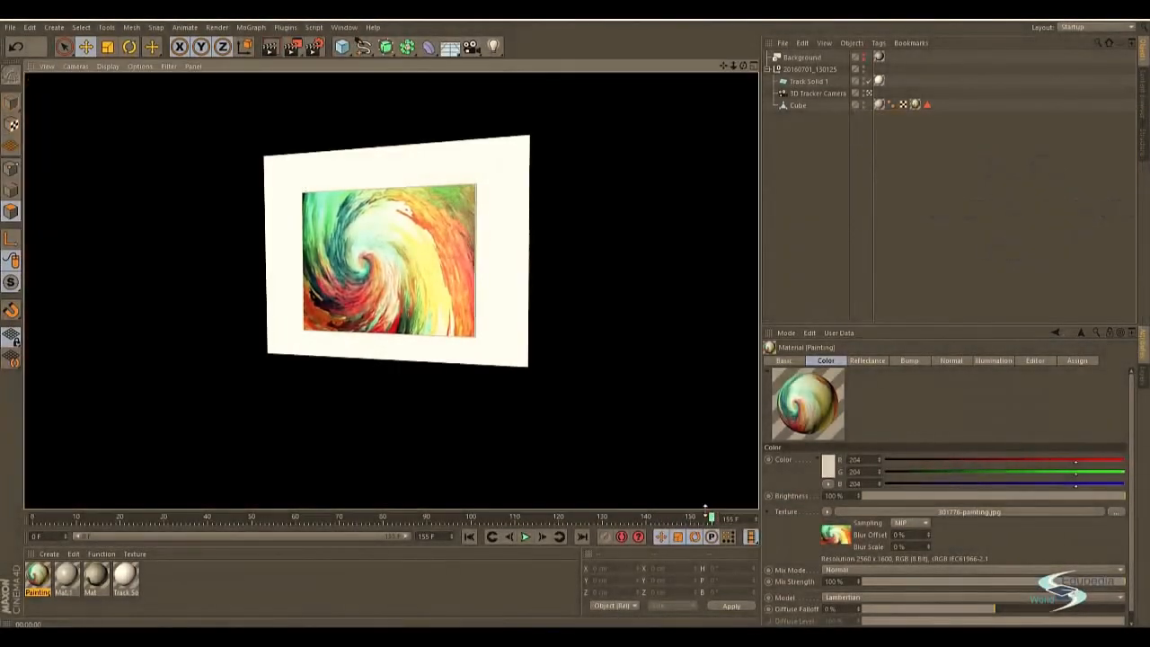